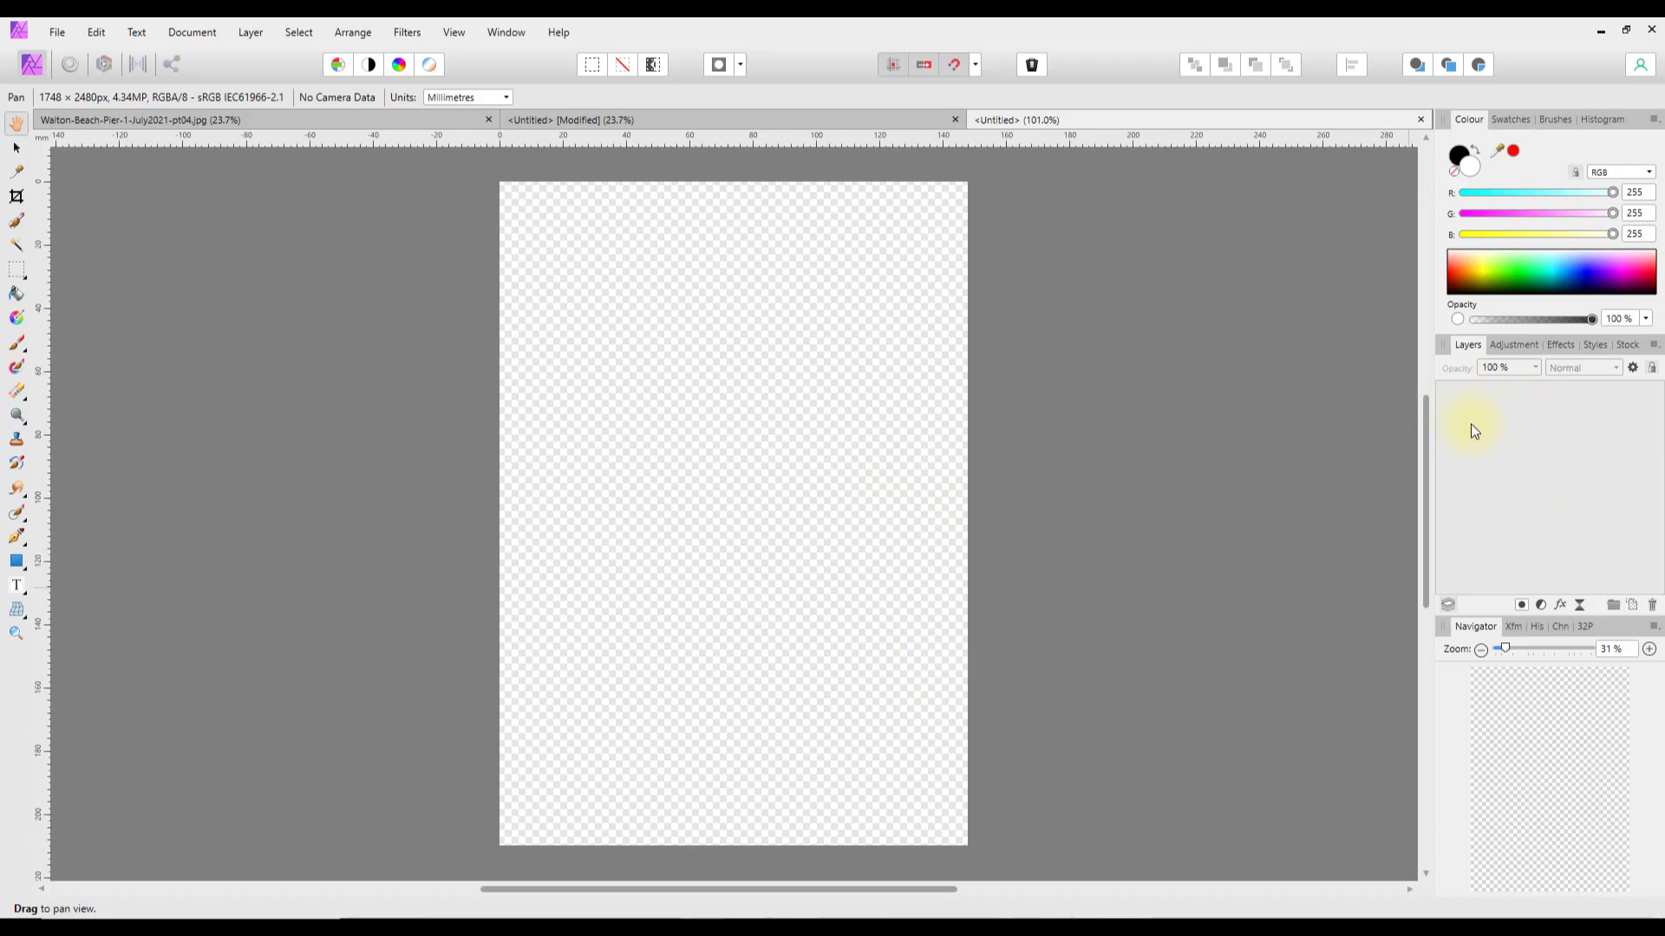
Add a pixel layer to the blank page and draw a horizontal white-to-black linear gradient spanning the page from left edge to right edge.
click(1632, 605)
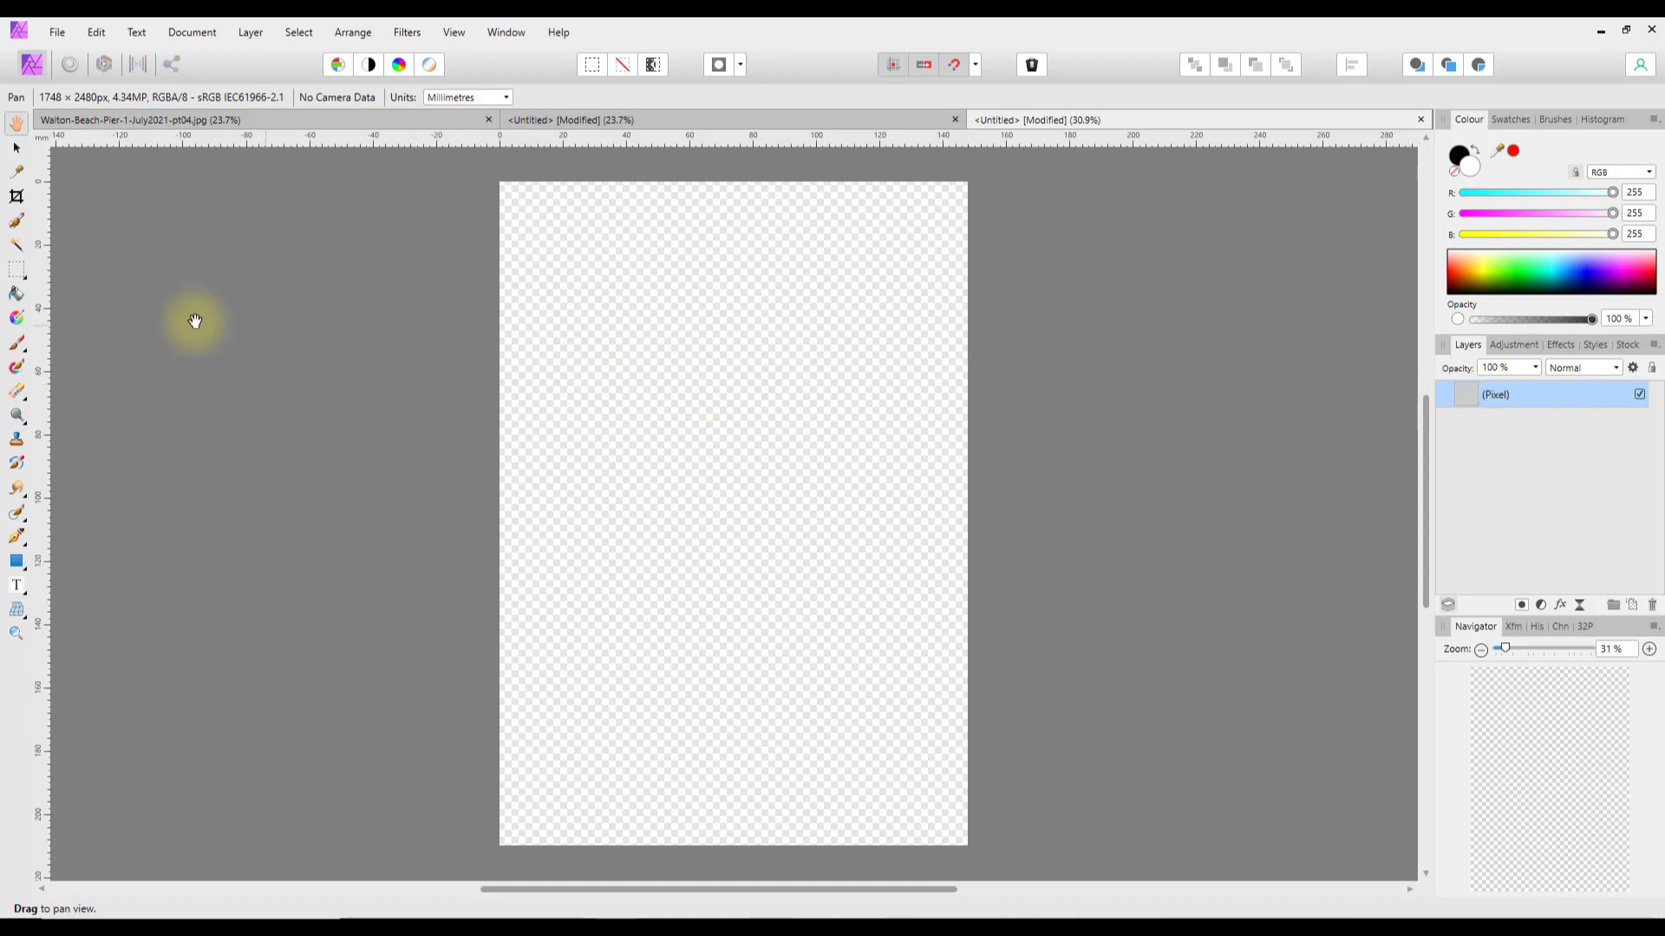
click(19, 321)
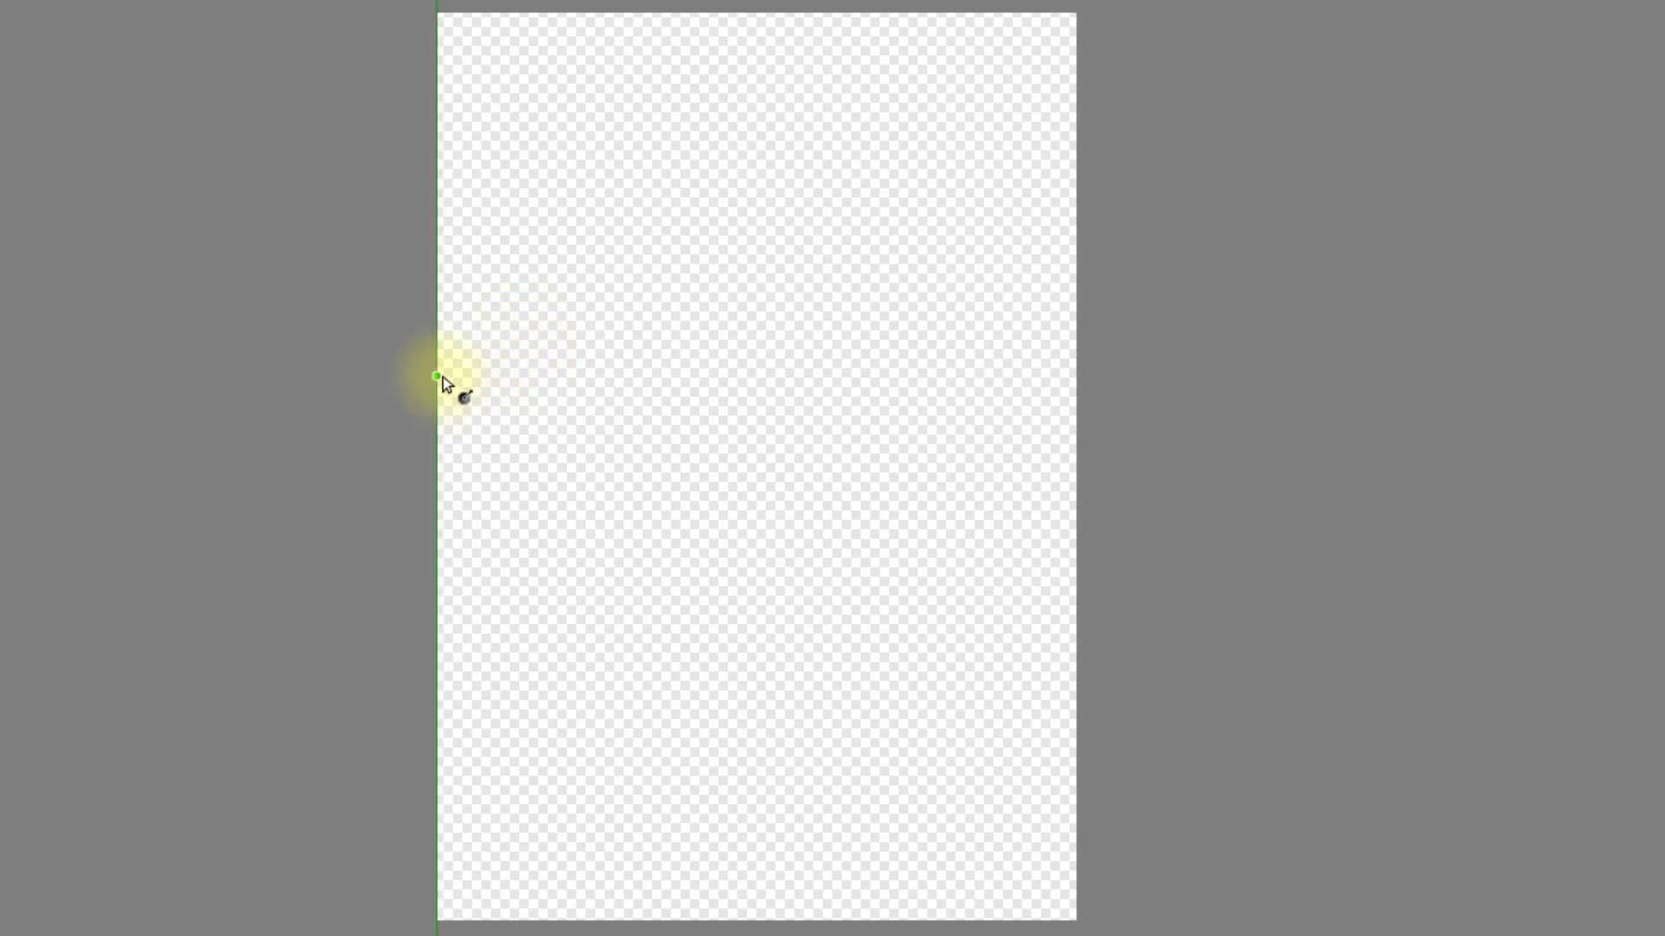
drag(436, 374, 1075, 374)
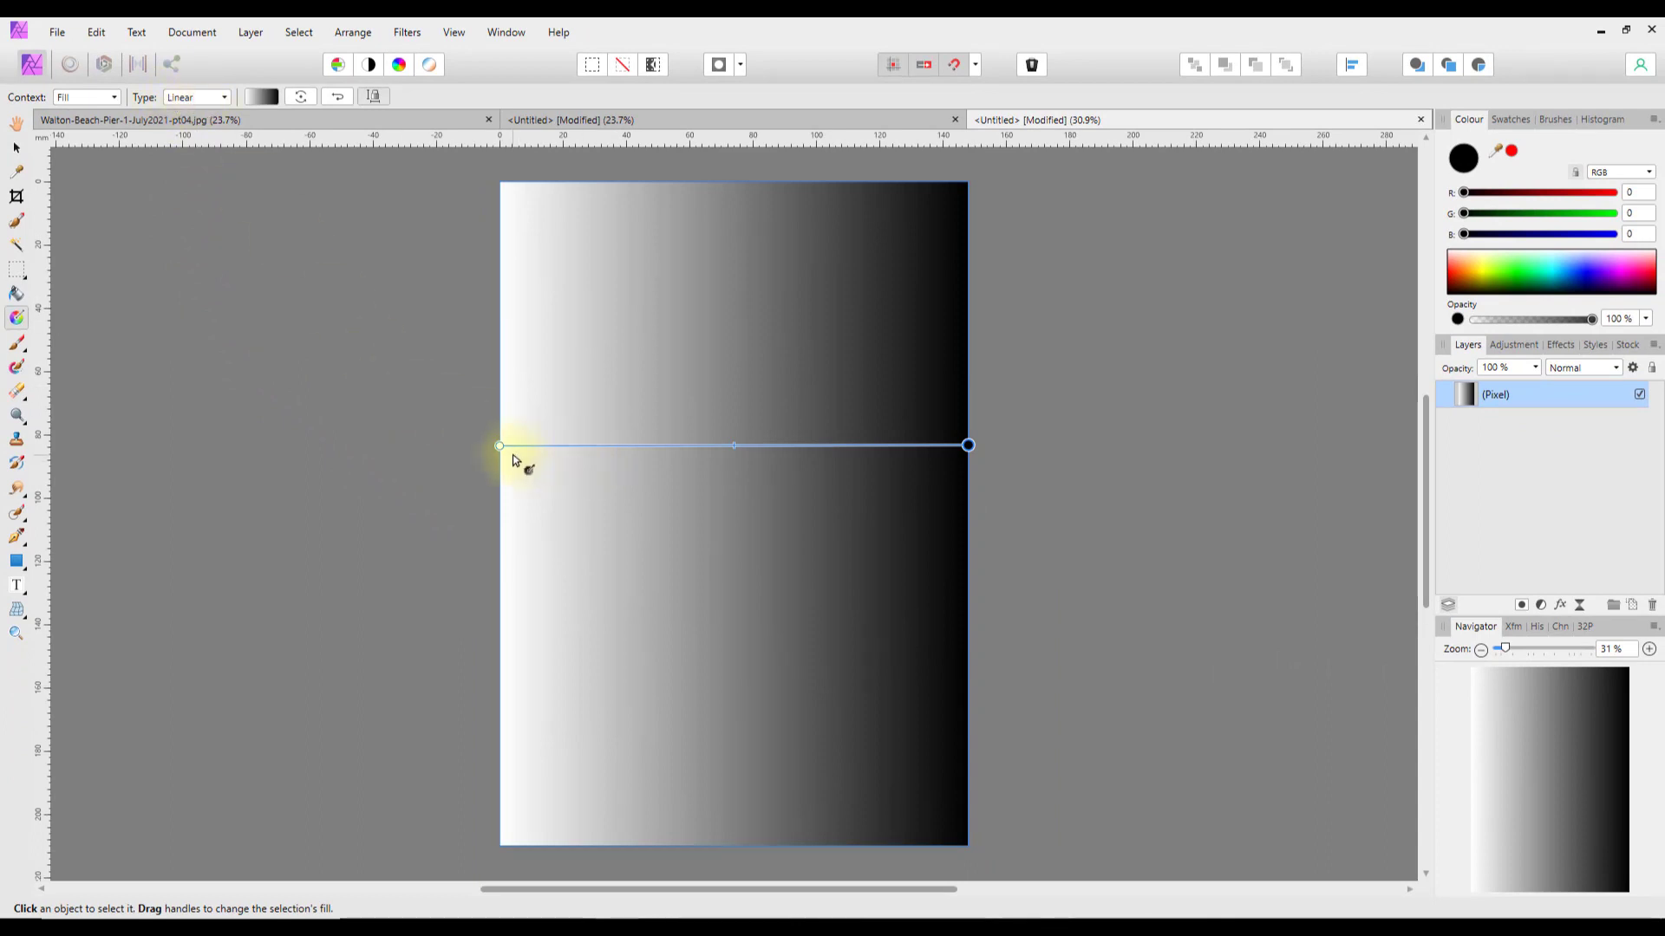
click(967, 445)
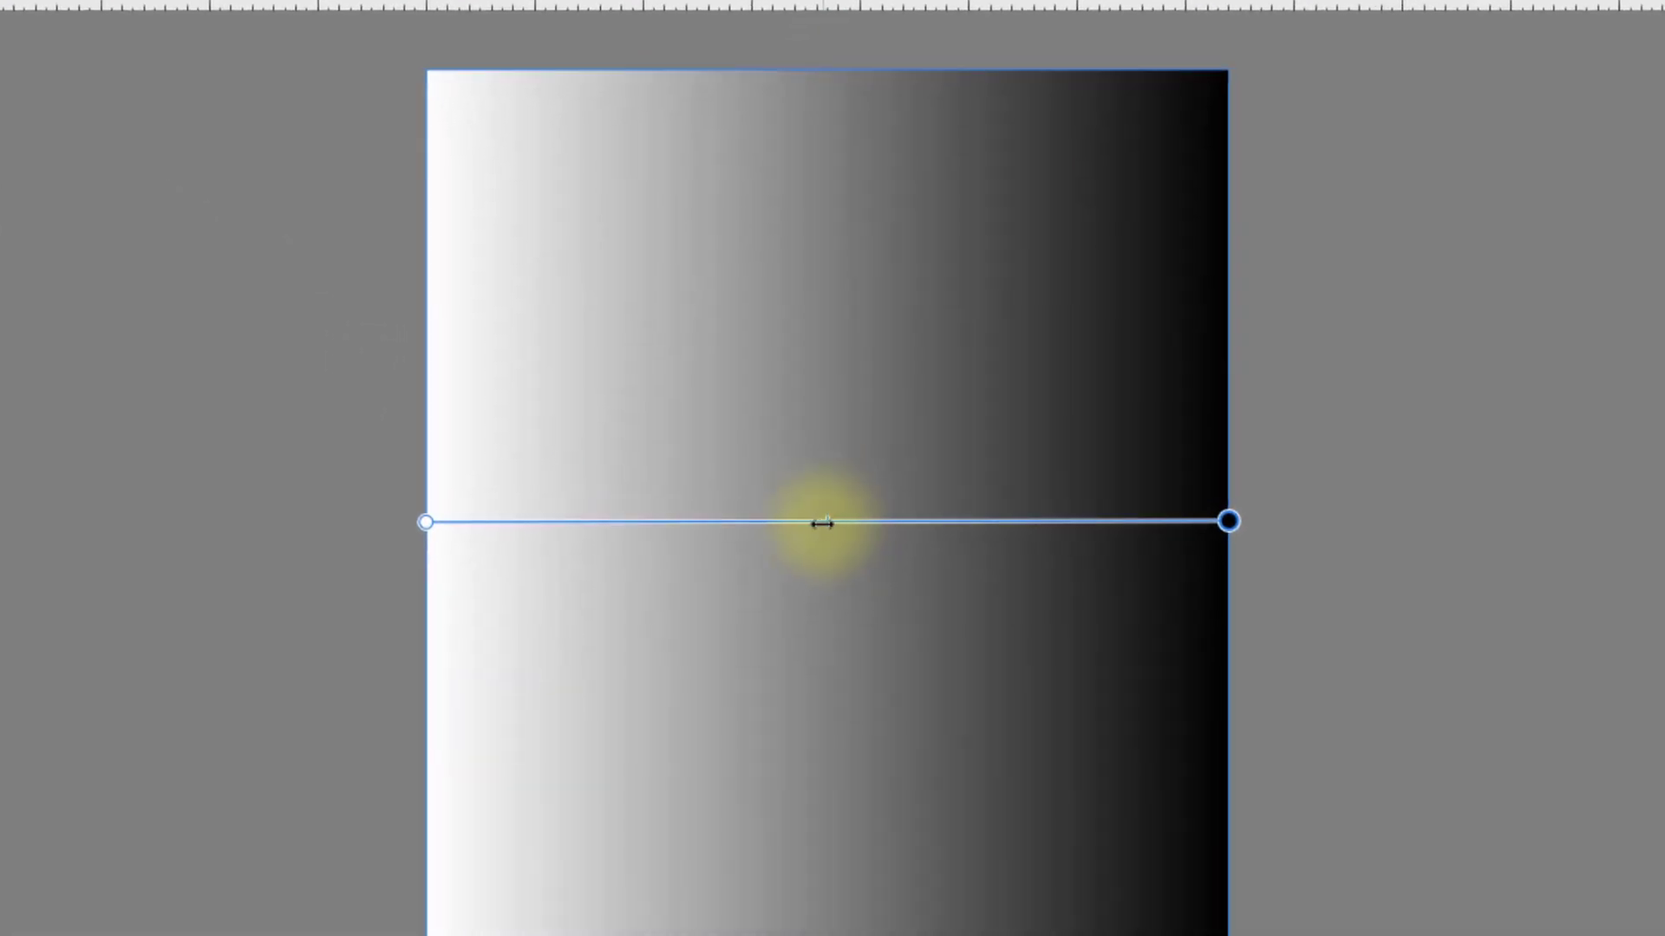
mouse_move(822, 523)
mouse_down()
mouse_move(527, 527)
mouse_move(1159, 520)
mouse_move(521, 526)
mouse_move(834, 522)
mouse_up()
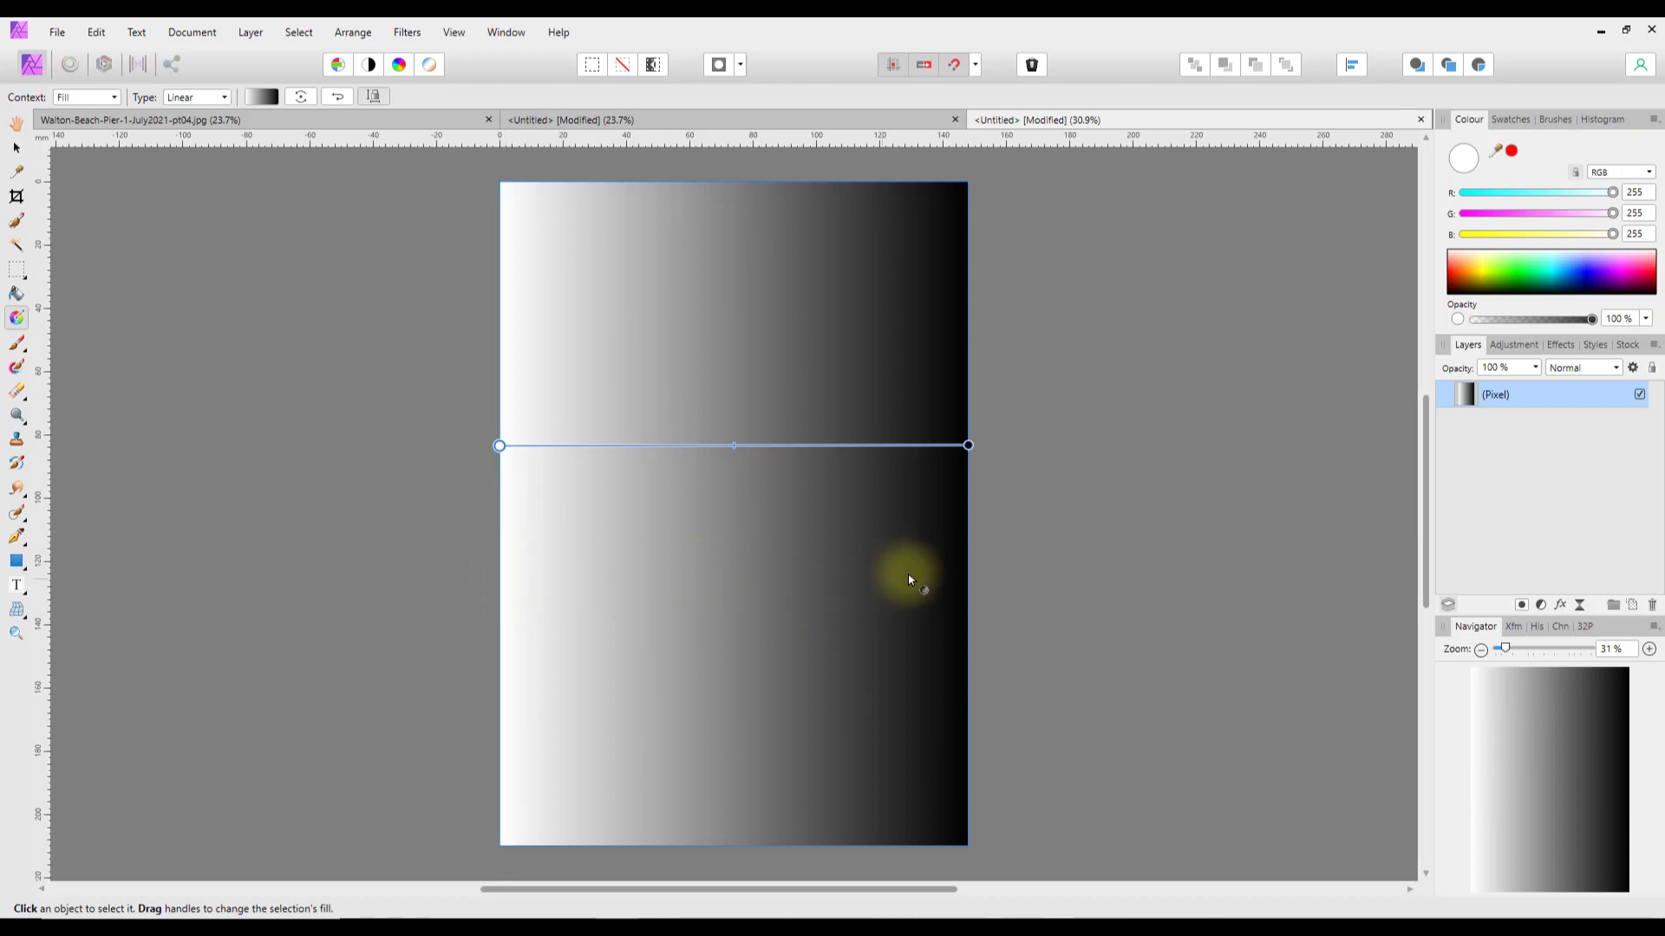
Change the gradient type to Elliptical, move its white centre near the page's middle, and reshape the ellipse with its two end handles.
click(224, 97)
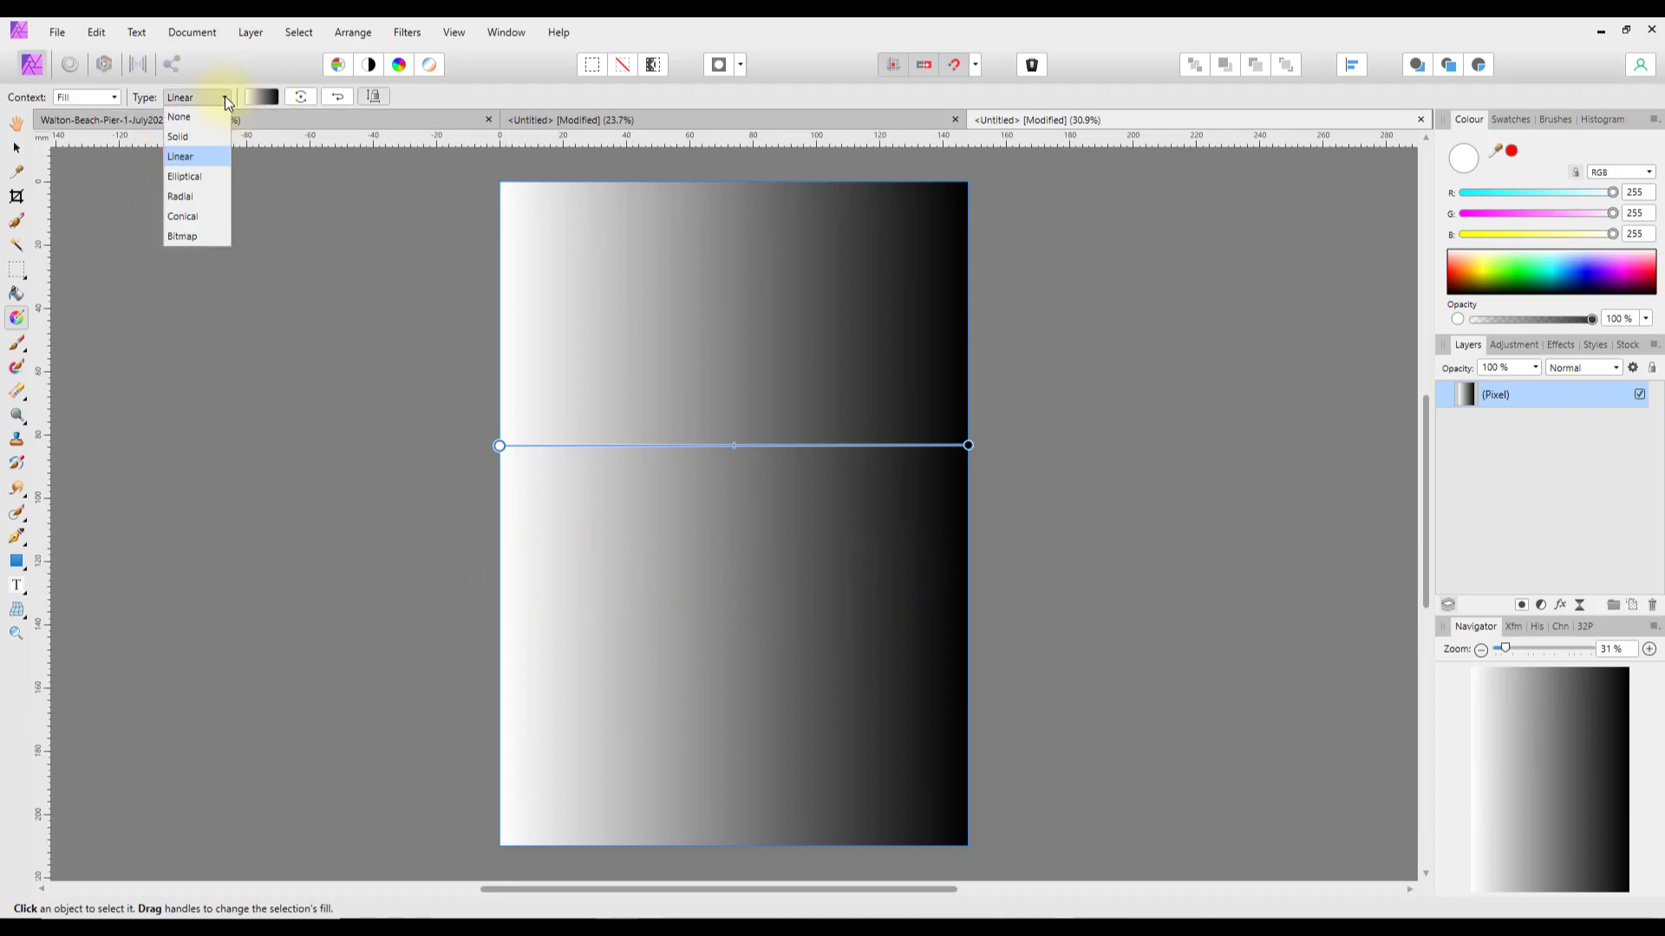
click(190, 180)
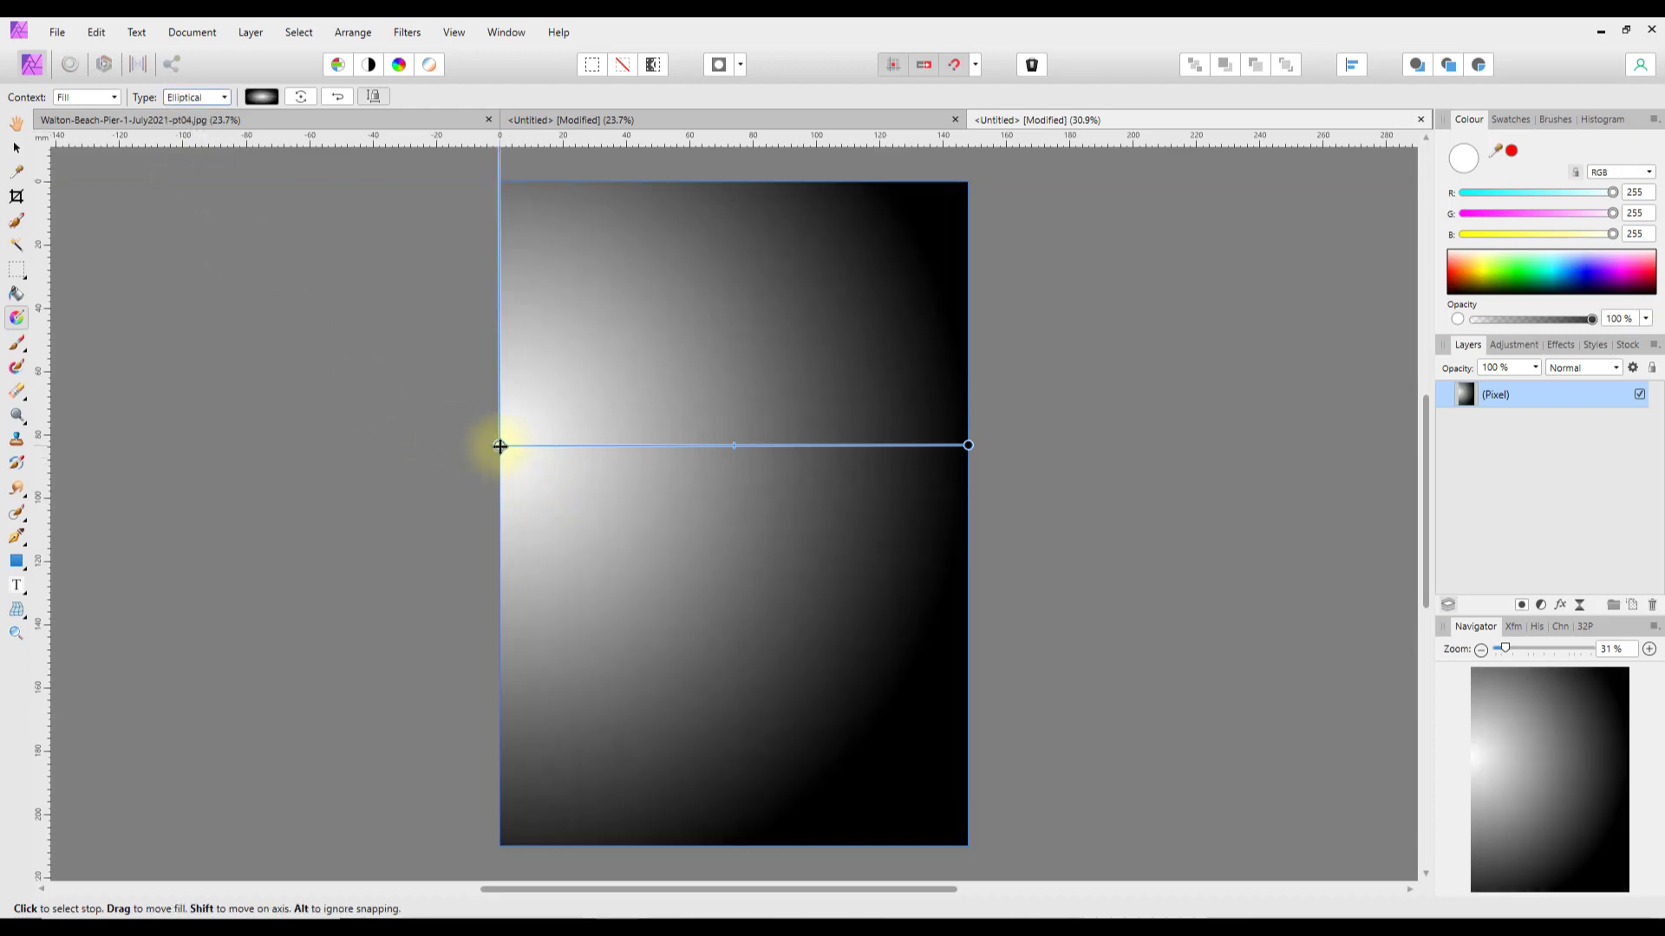
drag(499, 446, 703, 561)
click(1173, 558)
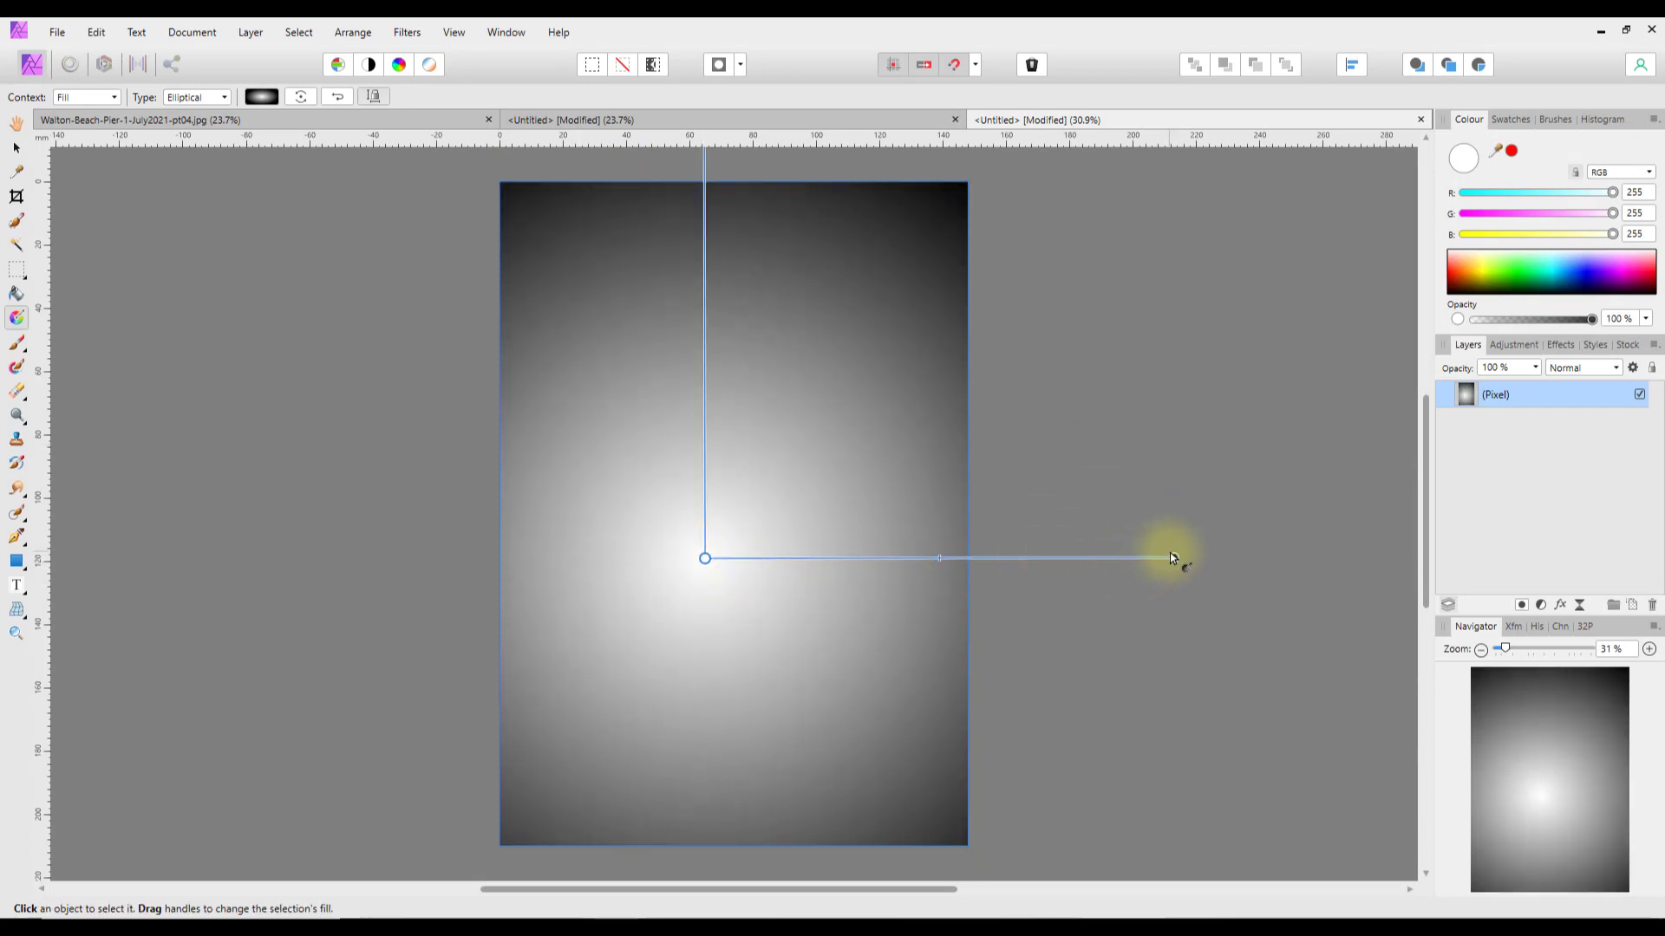
drag(1174, 557, 903, 383)
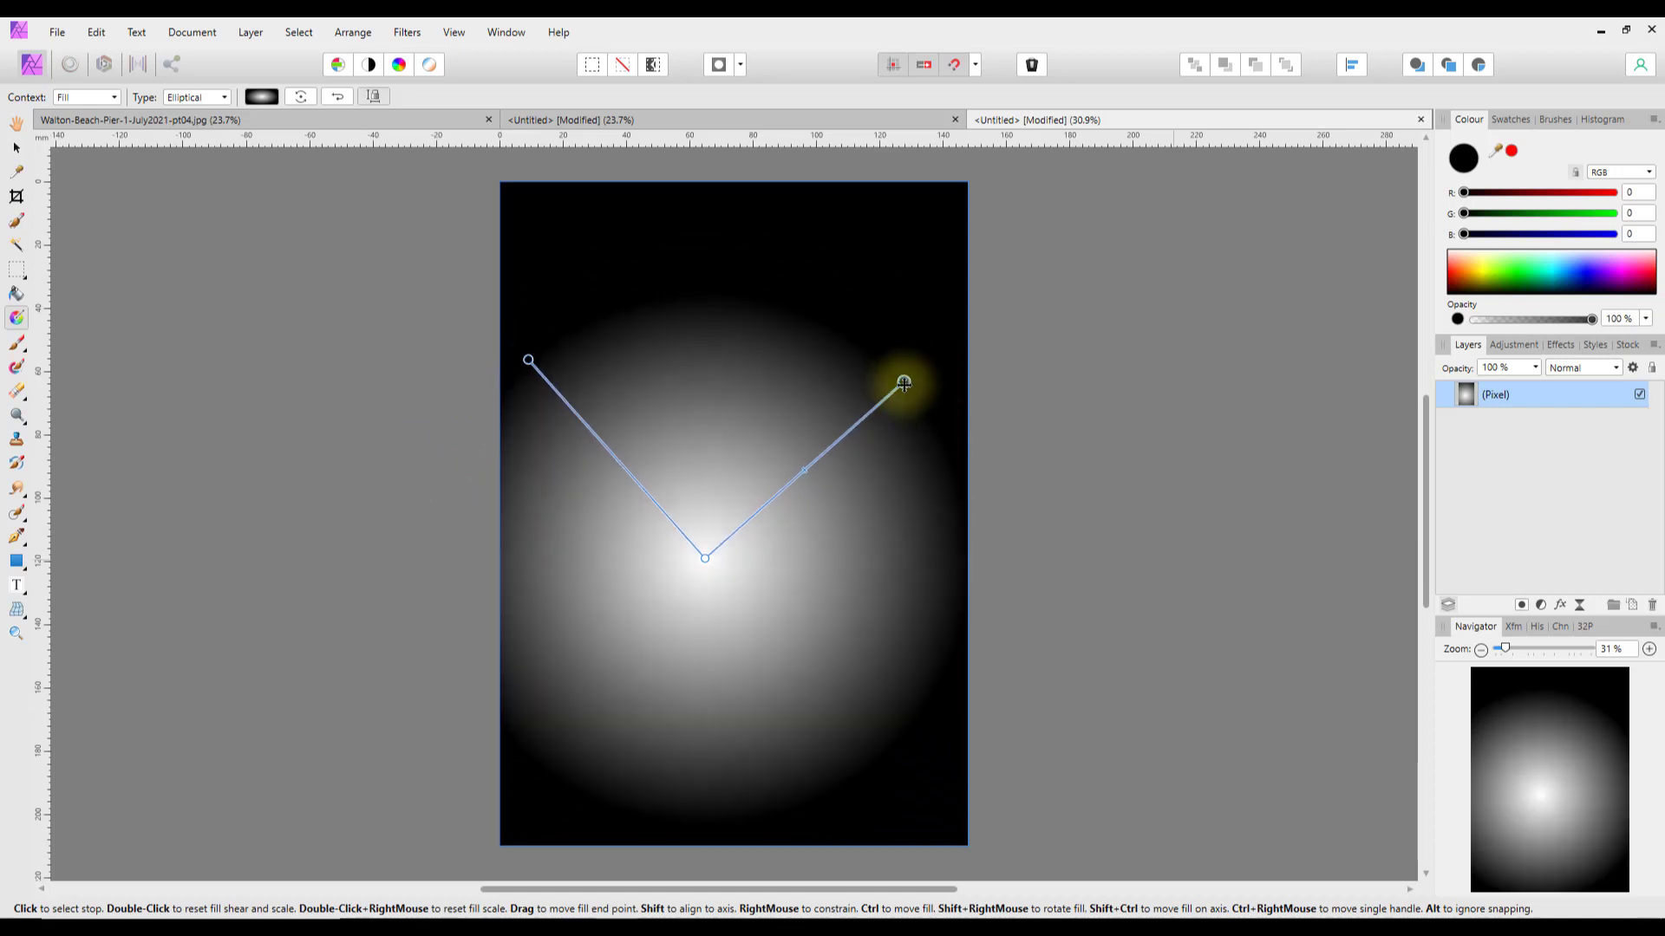
drag(527, 358, 590, 271)
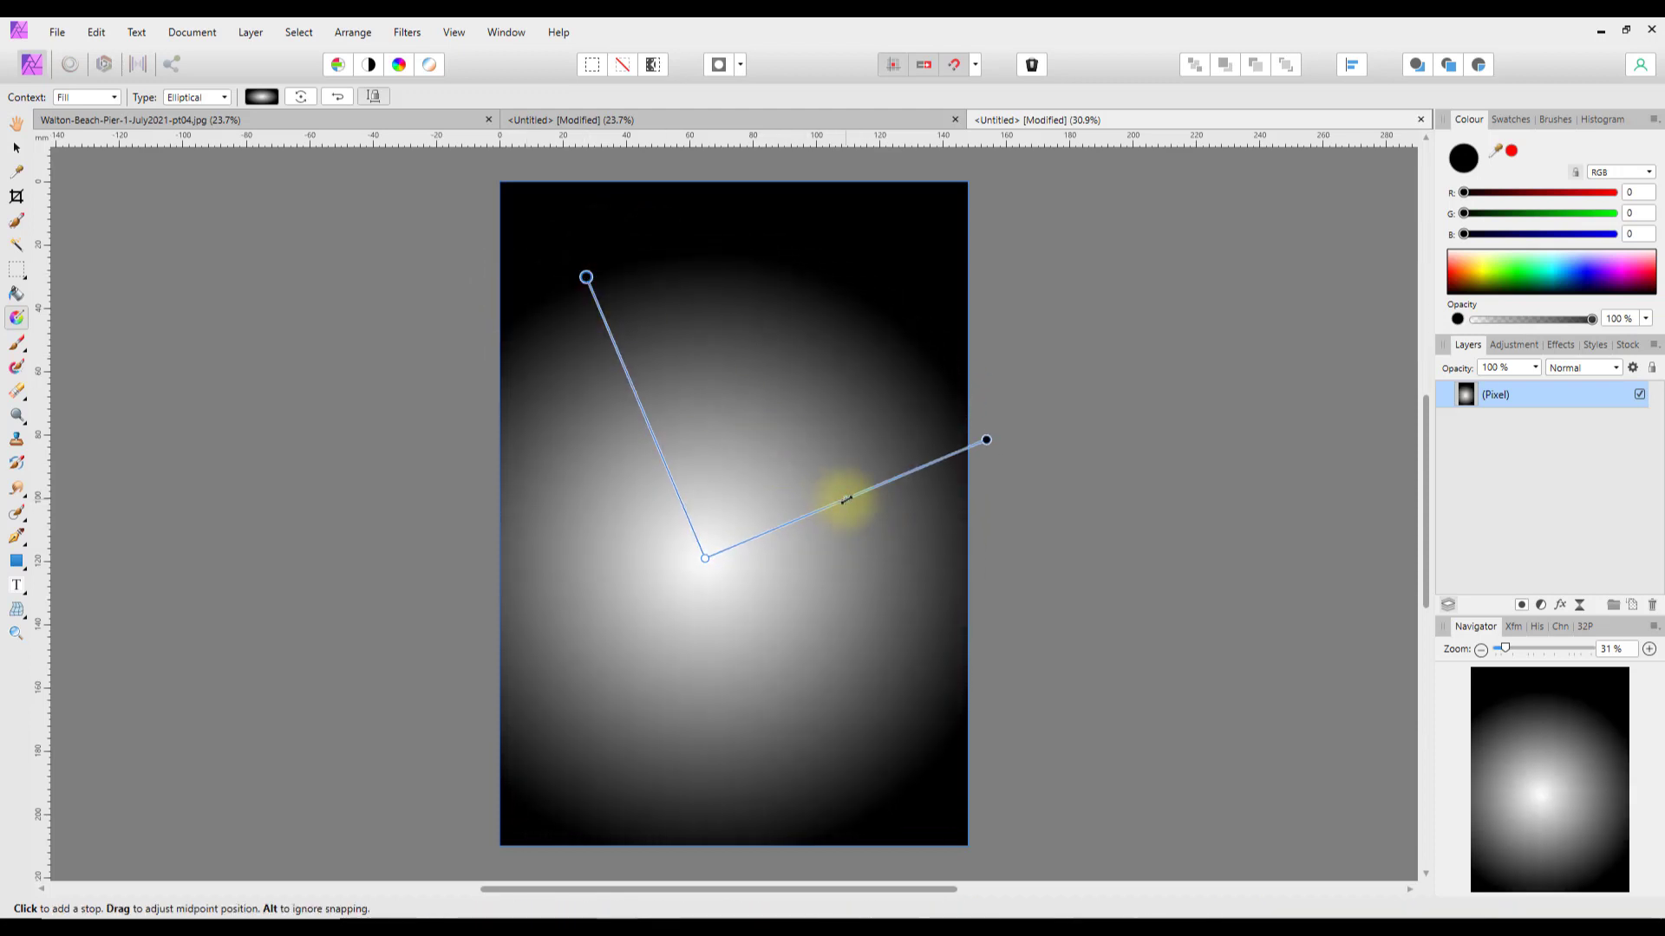
mouse_move(846, 501)
mouse_down()
mouse_move(755, 538)
mouse_move(968, 450)
mouse_move(776, 526)
mouse_move(847, 487)
mouse_up()
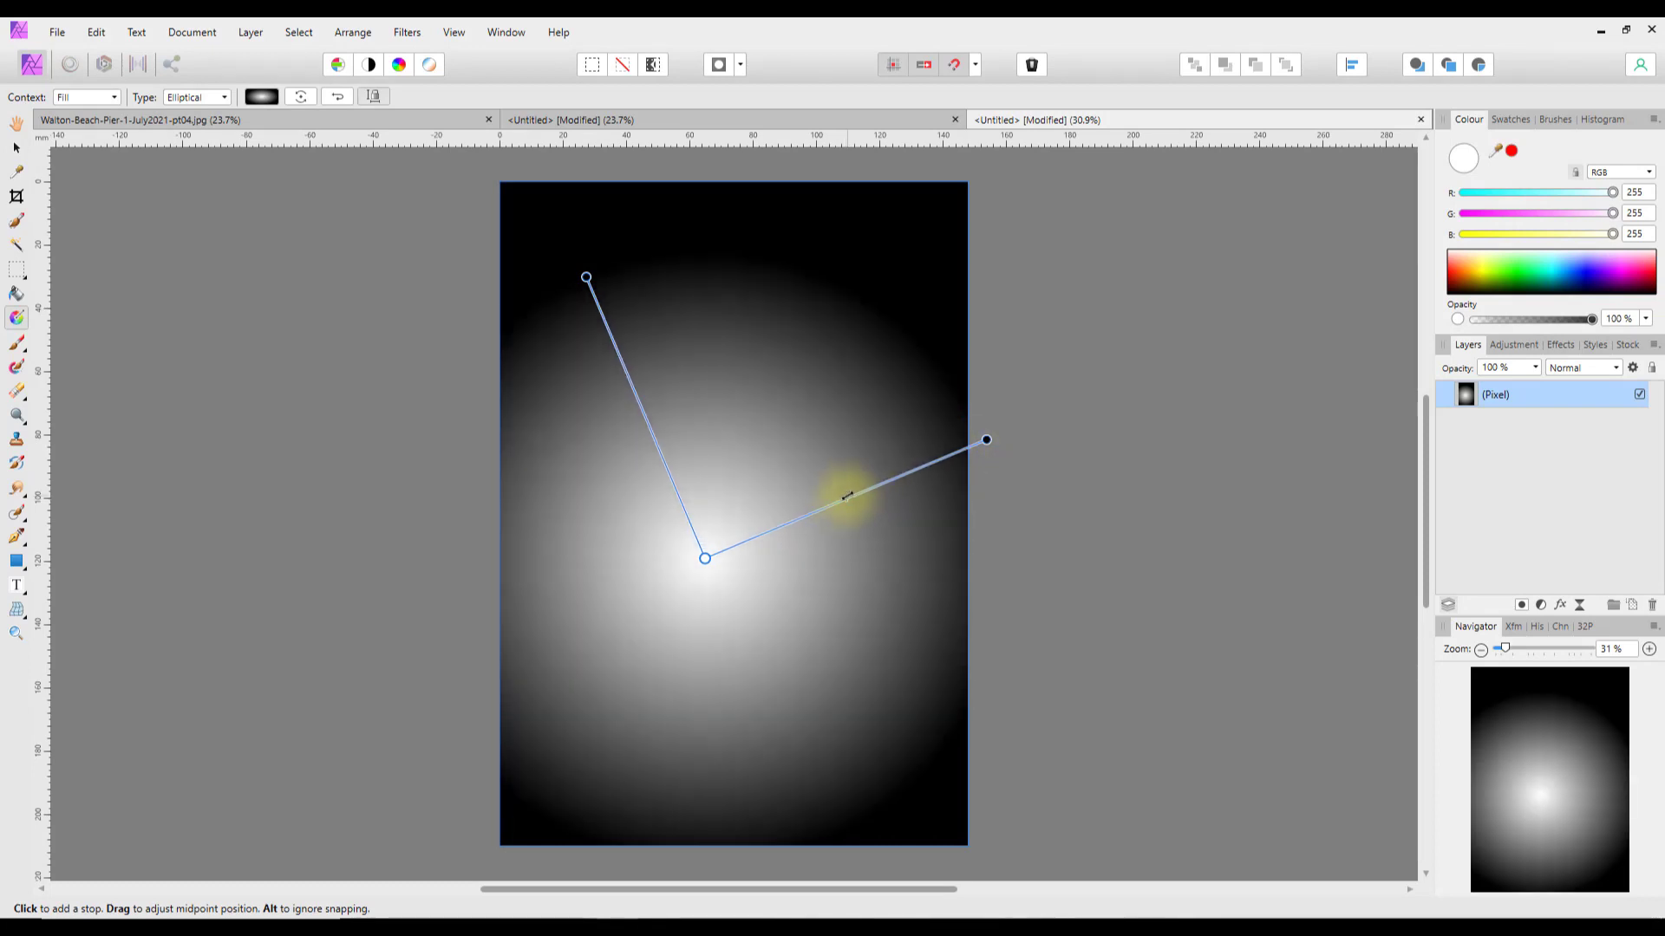
Change the gradient type to Radial, shrink the circle, and enlarge it again towards the page's upper right.
click(223, 98)
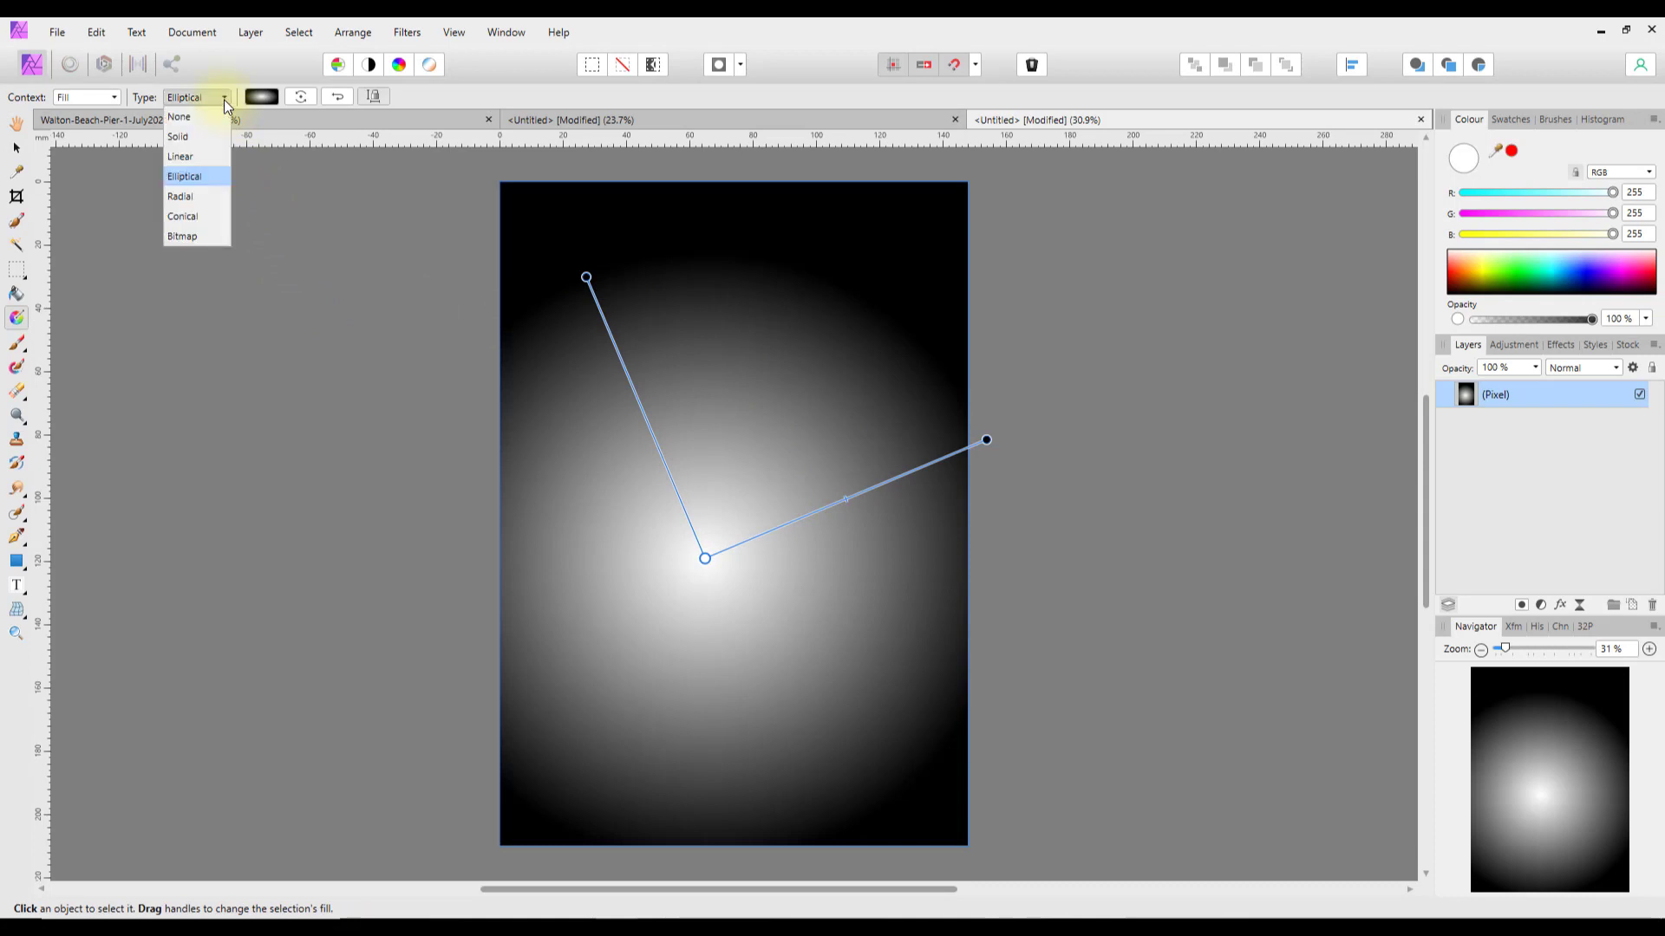
click(182, 196)
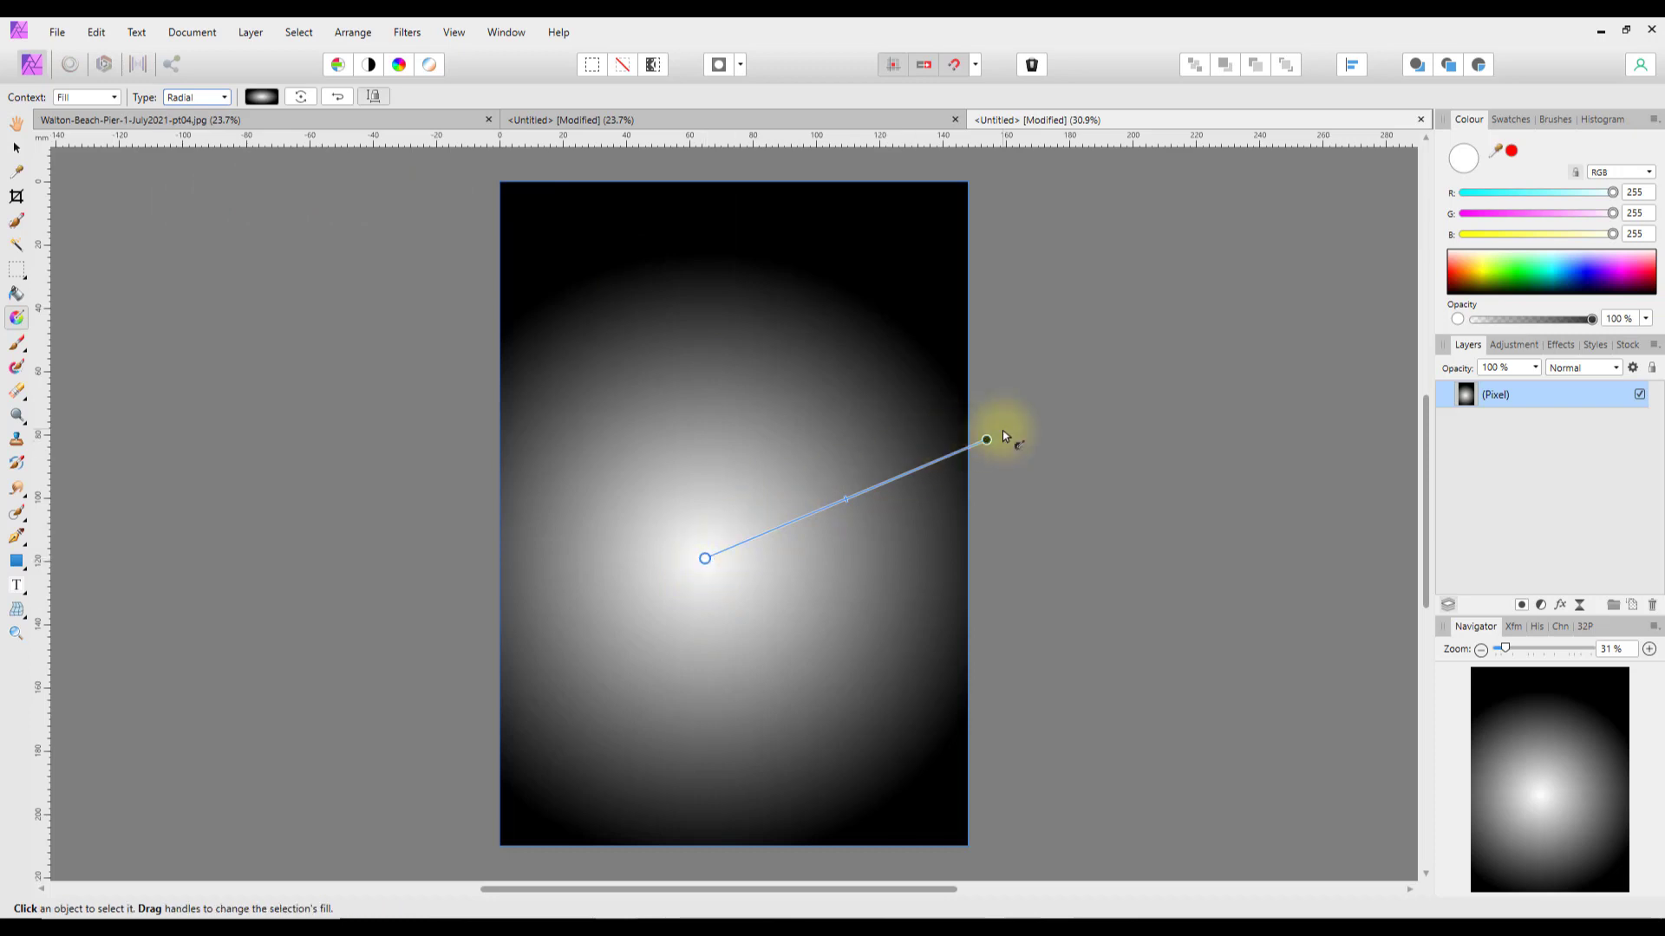
drag(988, 439, 785, 469)
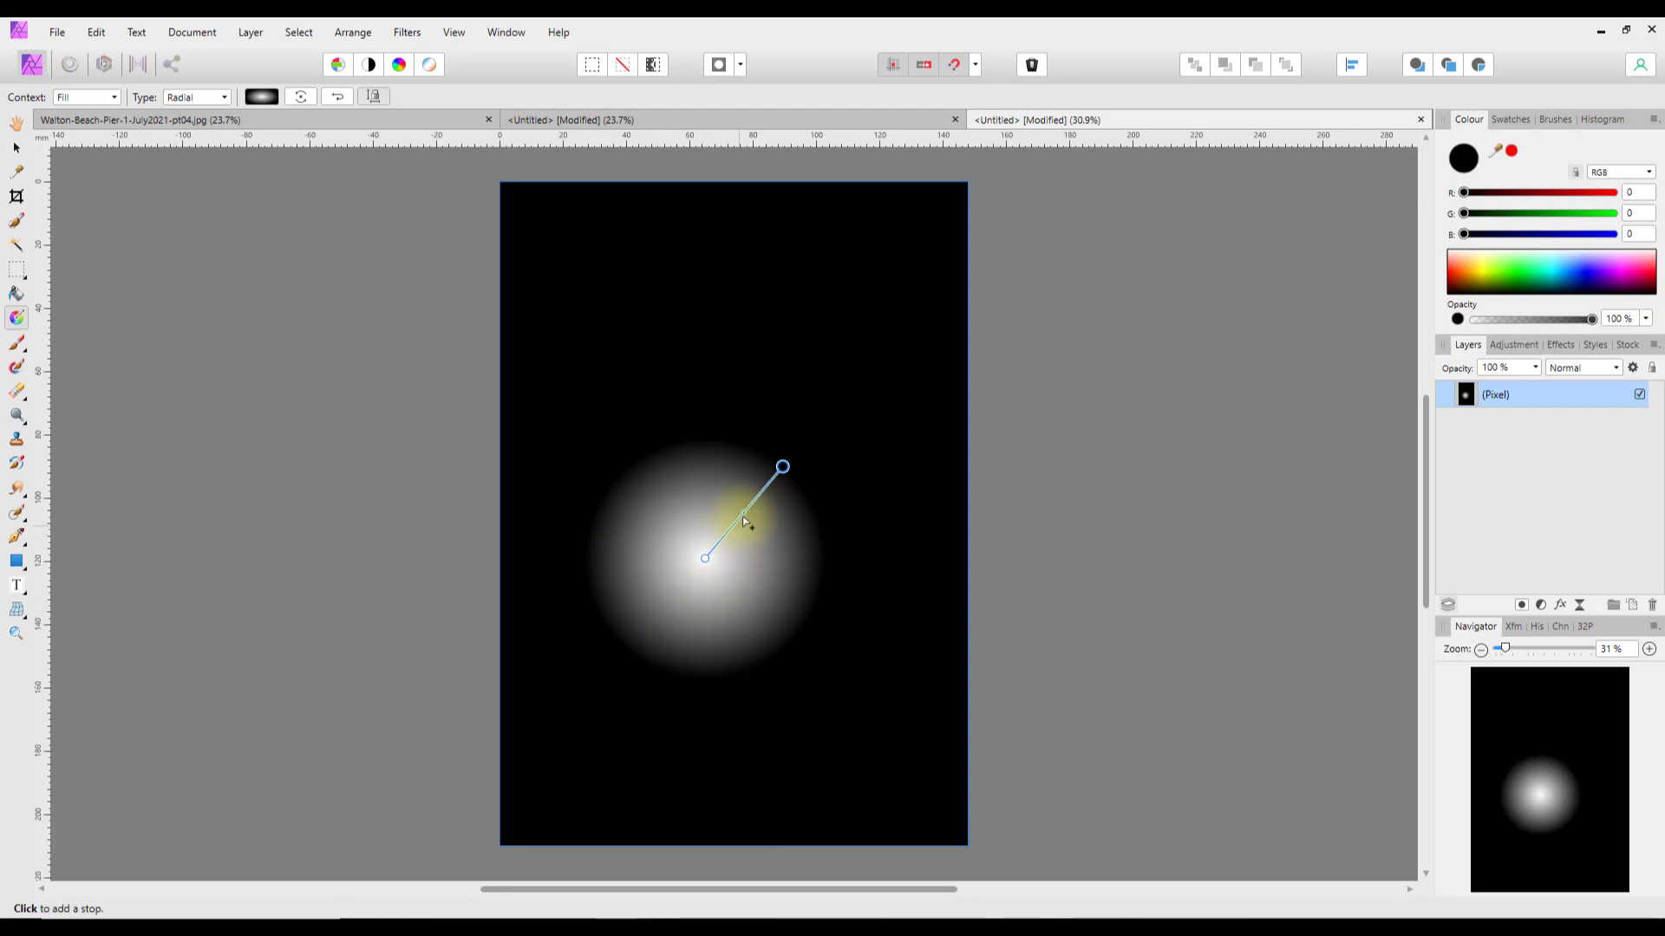
drag(744, 511, 901, 331)
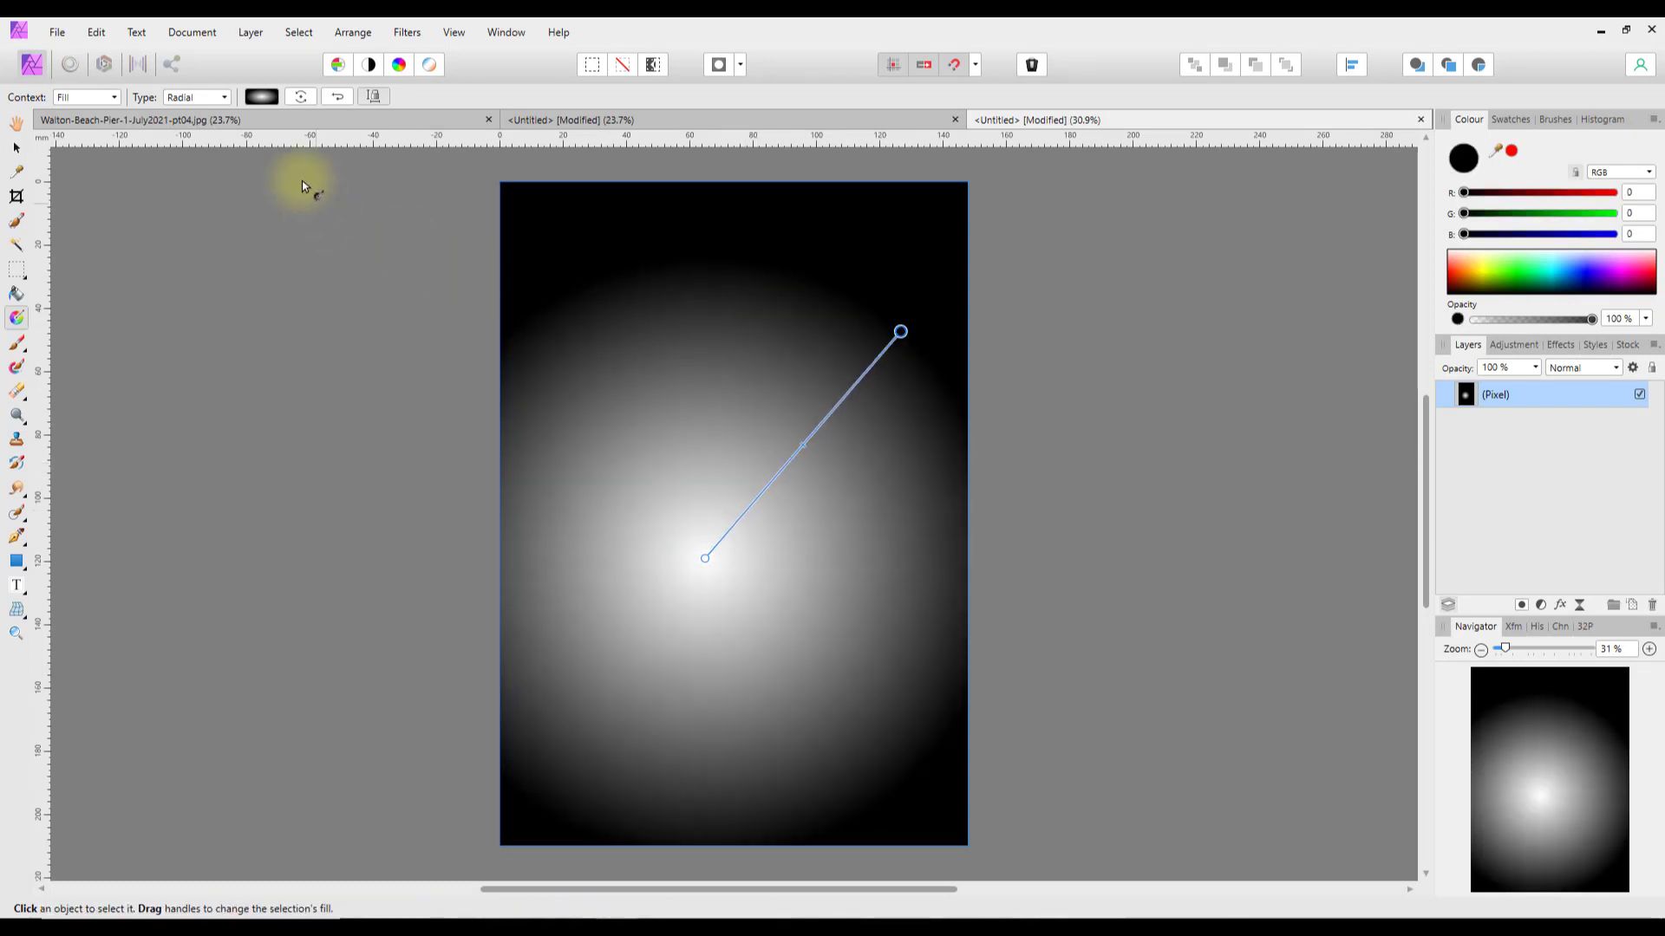
Change the gradient type to Conical, then shorten its radius and rotate it so the white ray points steeply up and slightly right.
click(224, 97)
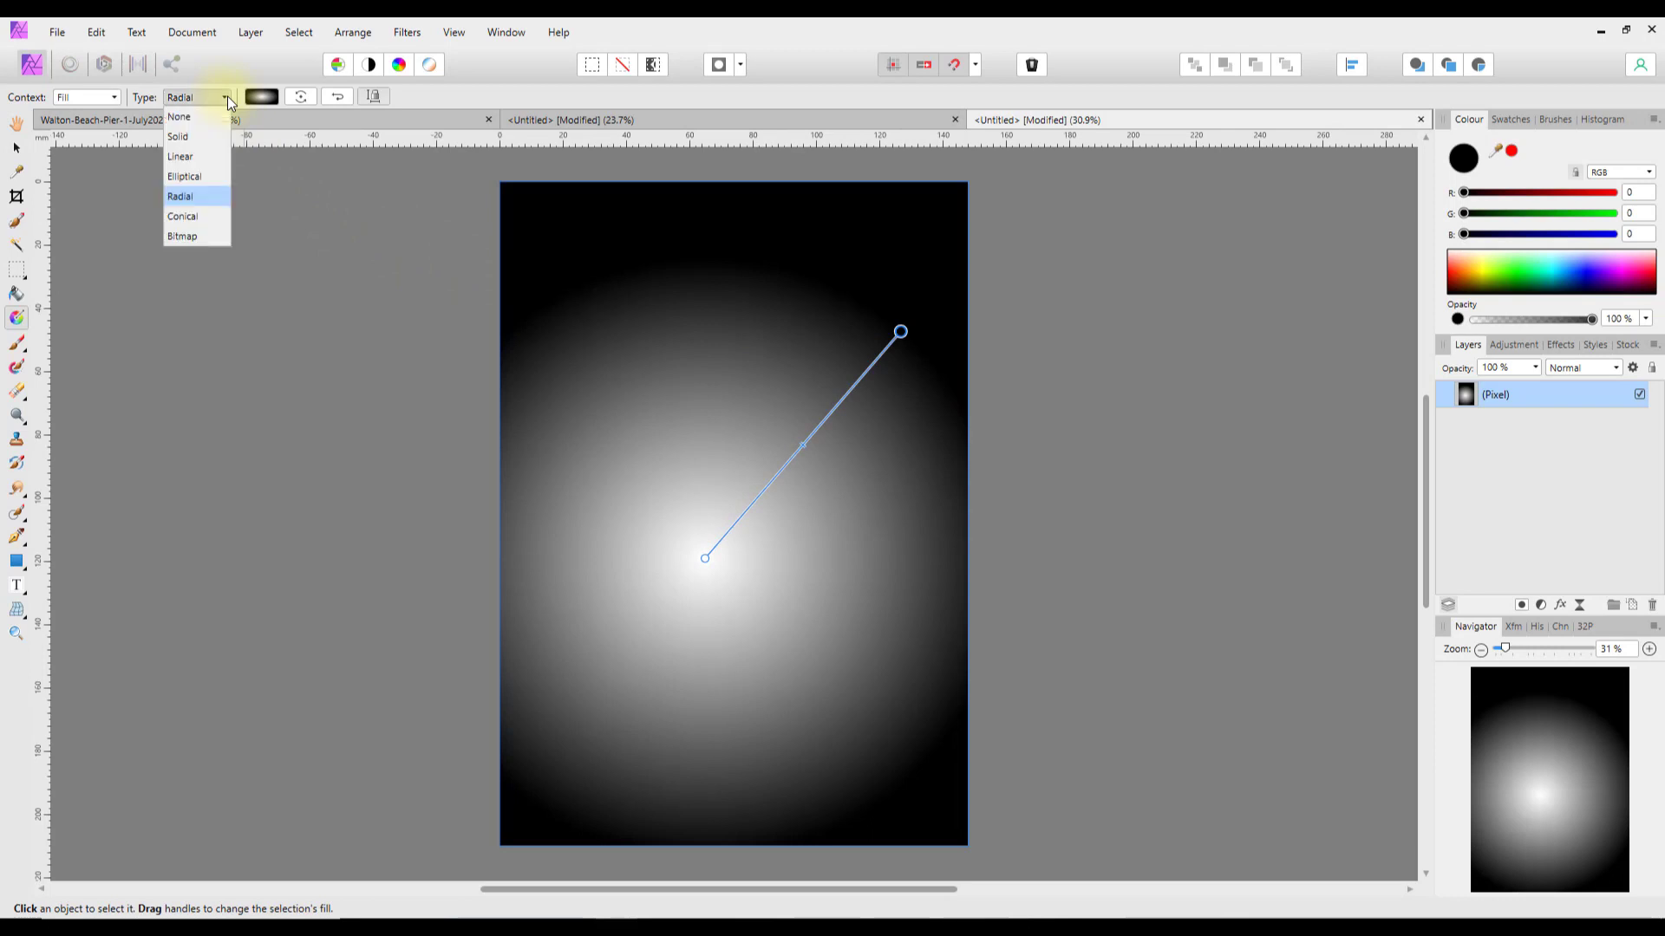
click(191, 216)
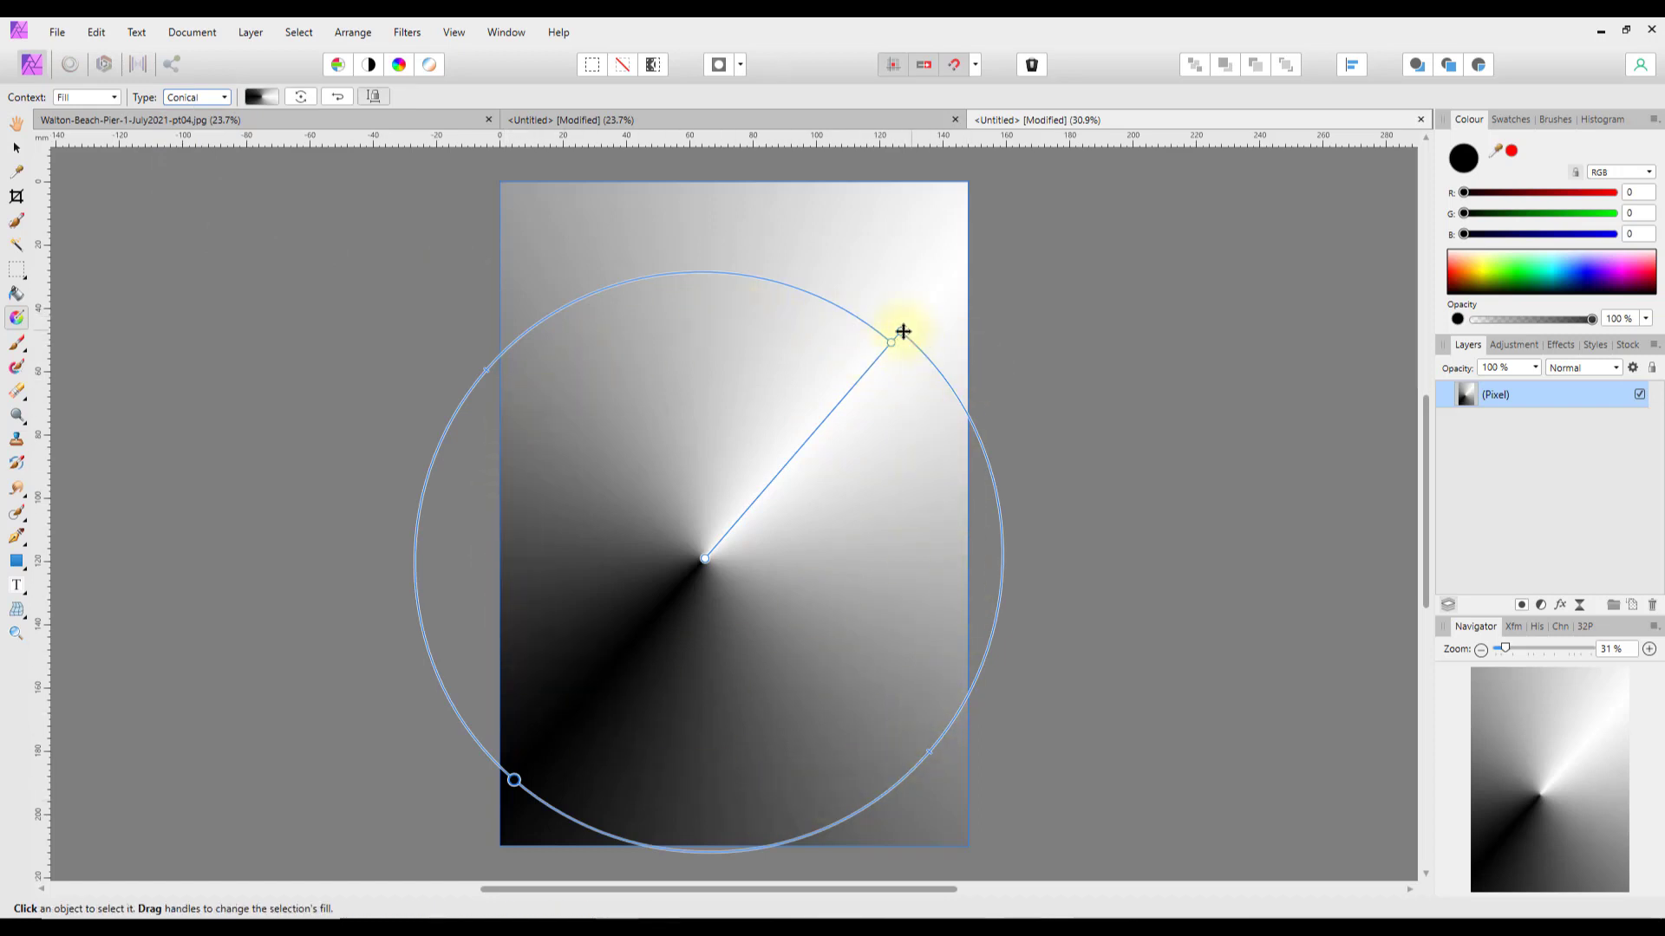
drag(904, 331, 944, 303)
drag(798, 351, 758, 401)
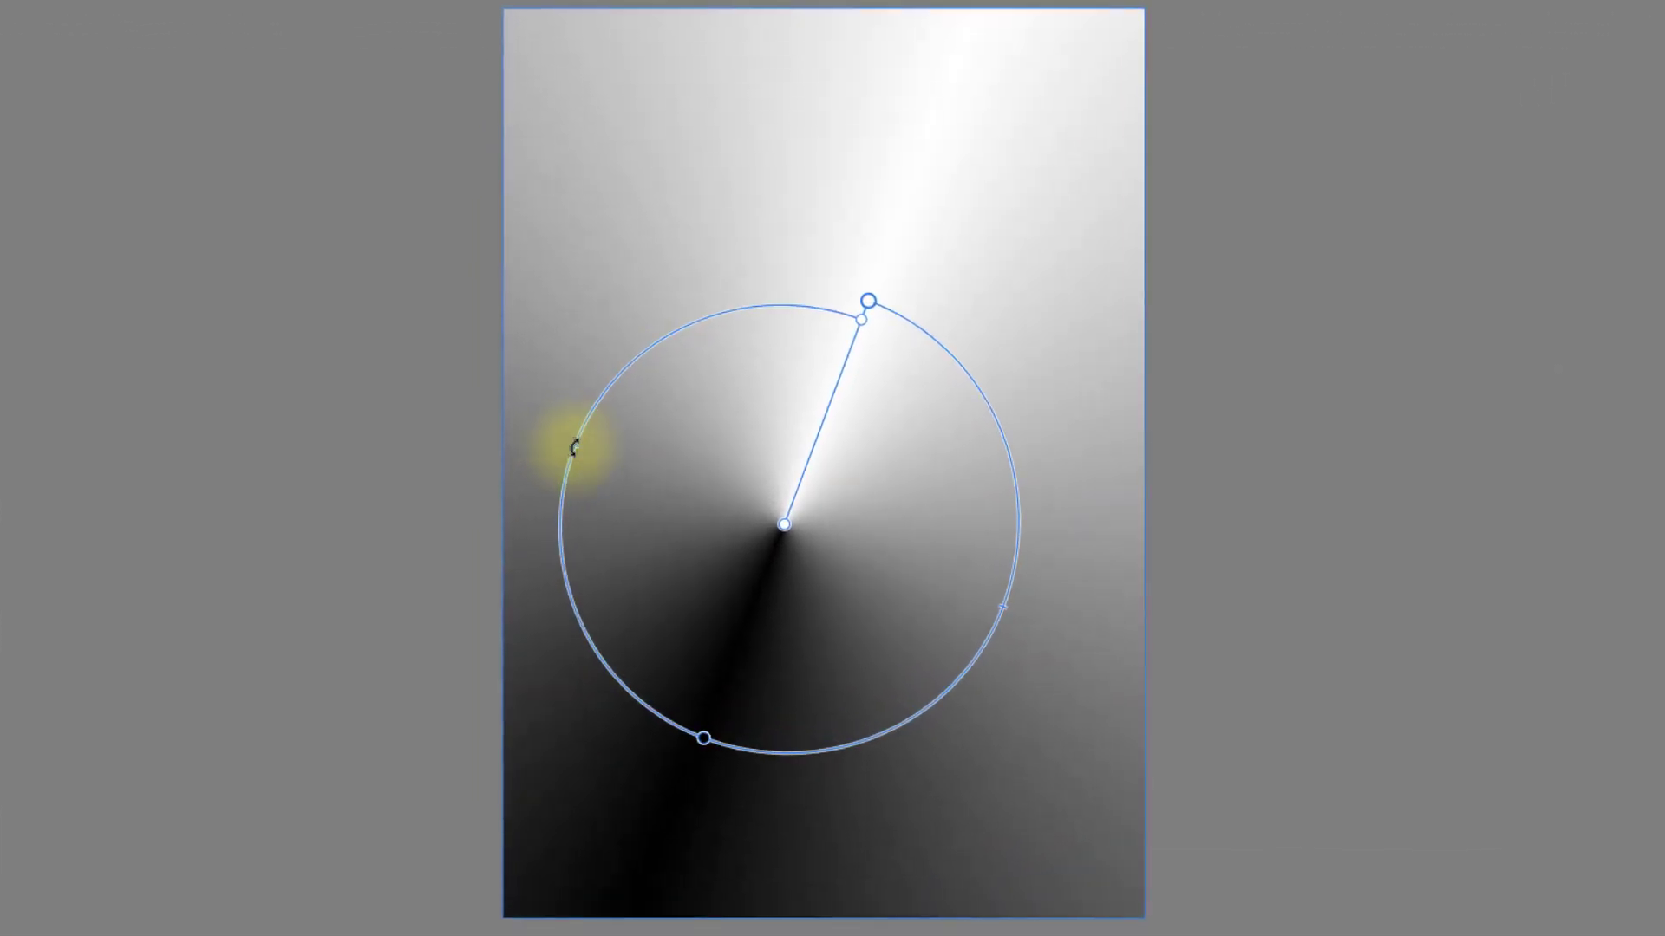
Try both midpoints of the conical gradient close to the white stops, and return them to halfway between the stops.
drag(574, 447, 792, 357)
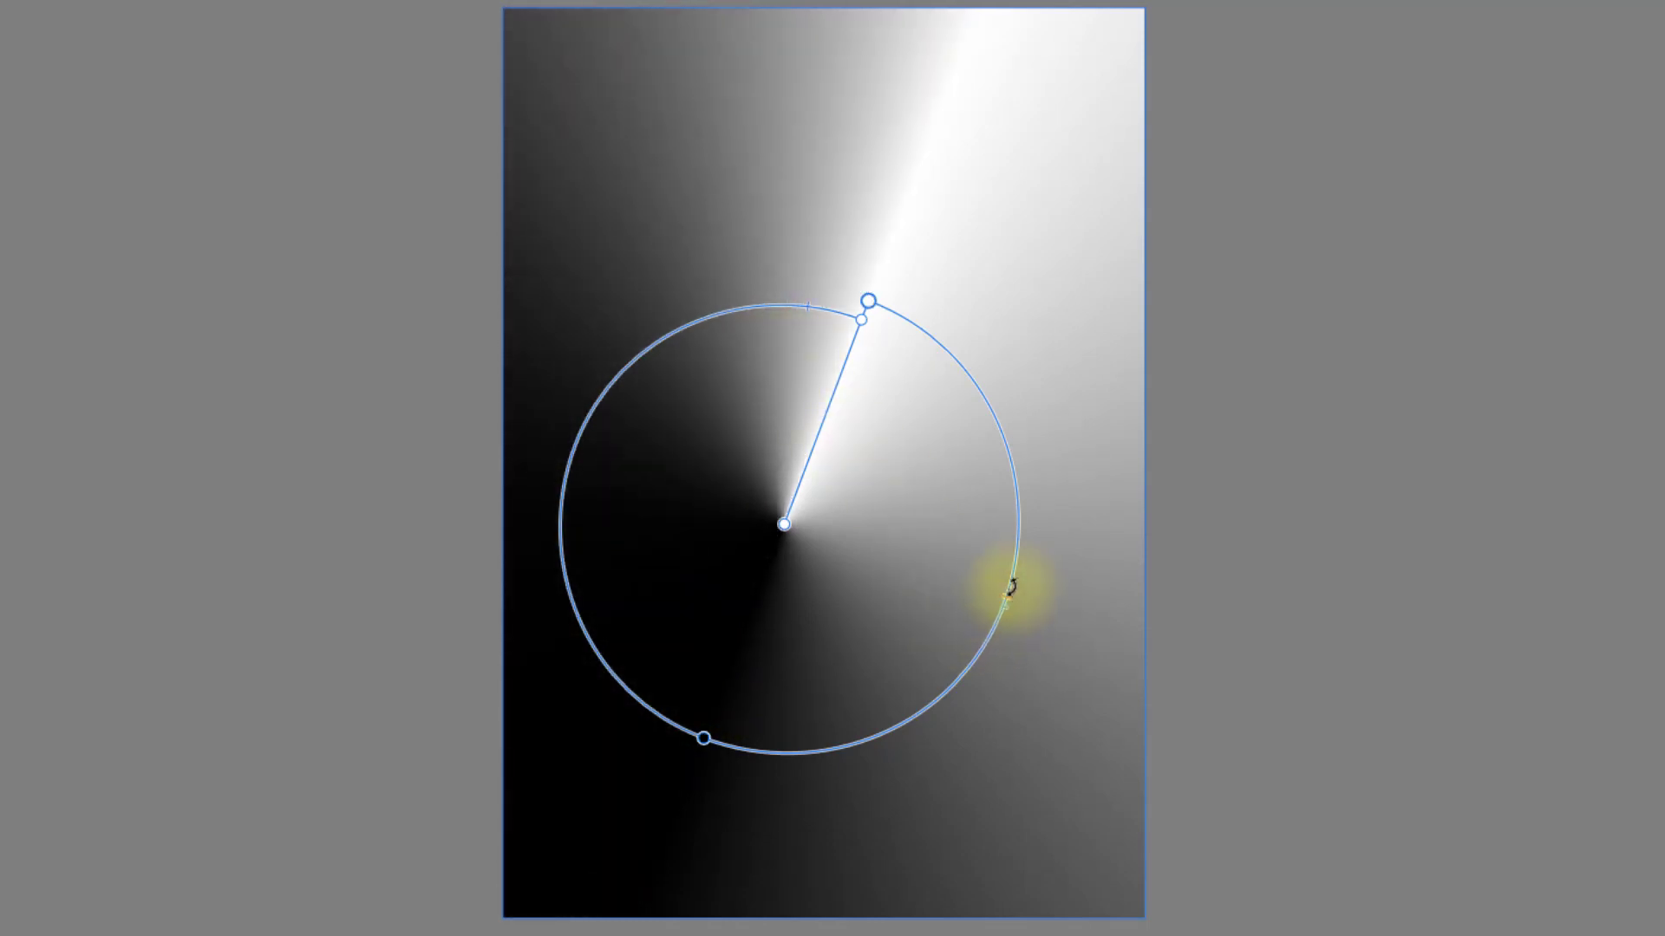
drag(1011, 584, 907, 303)
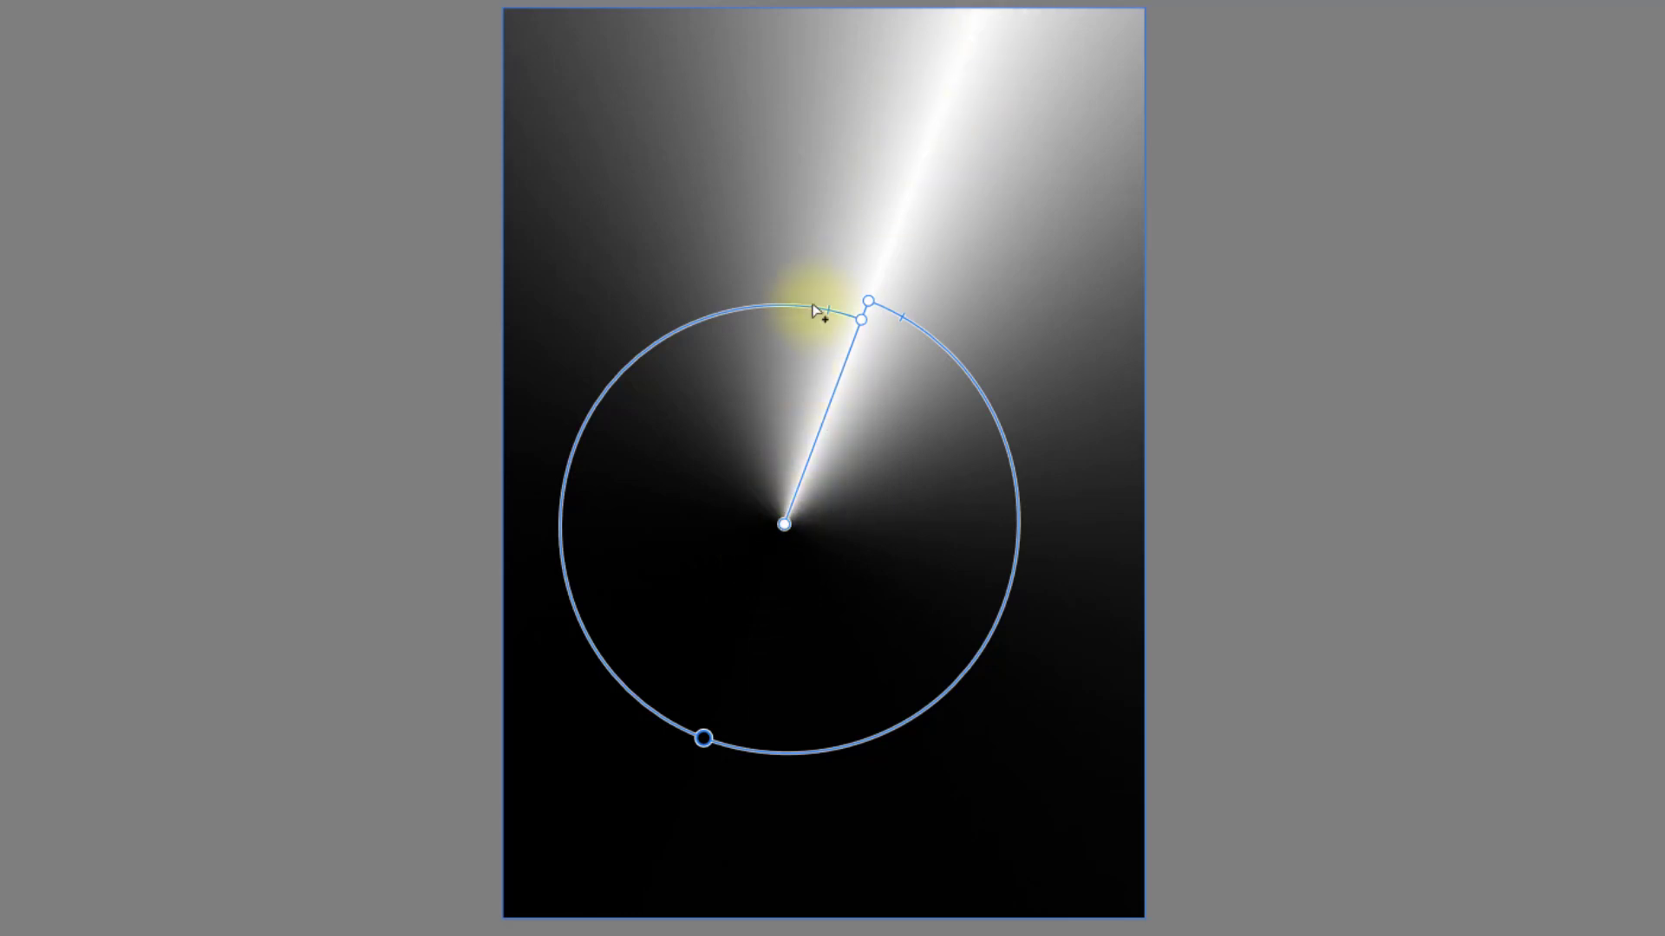
drag(824, 312, 516, 430)
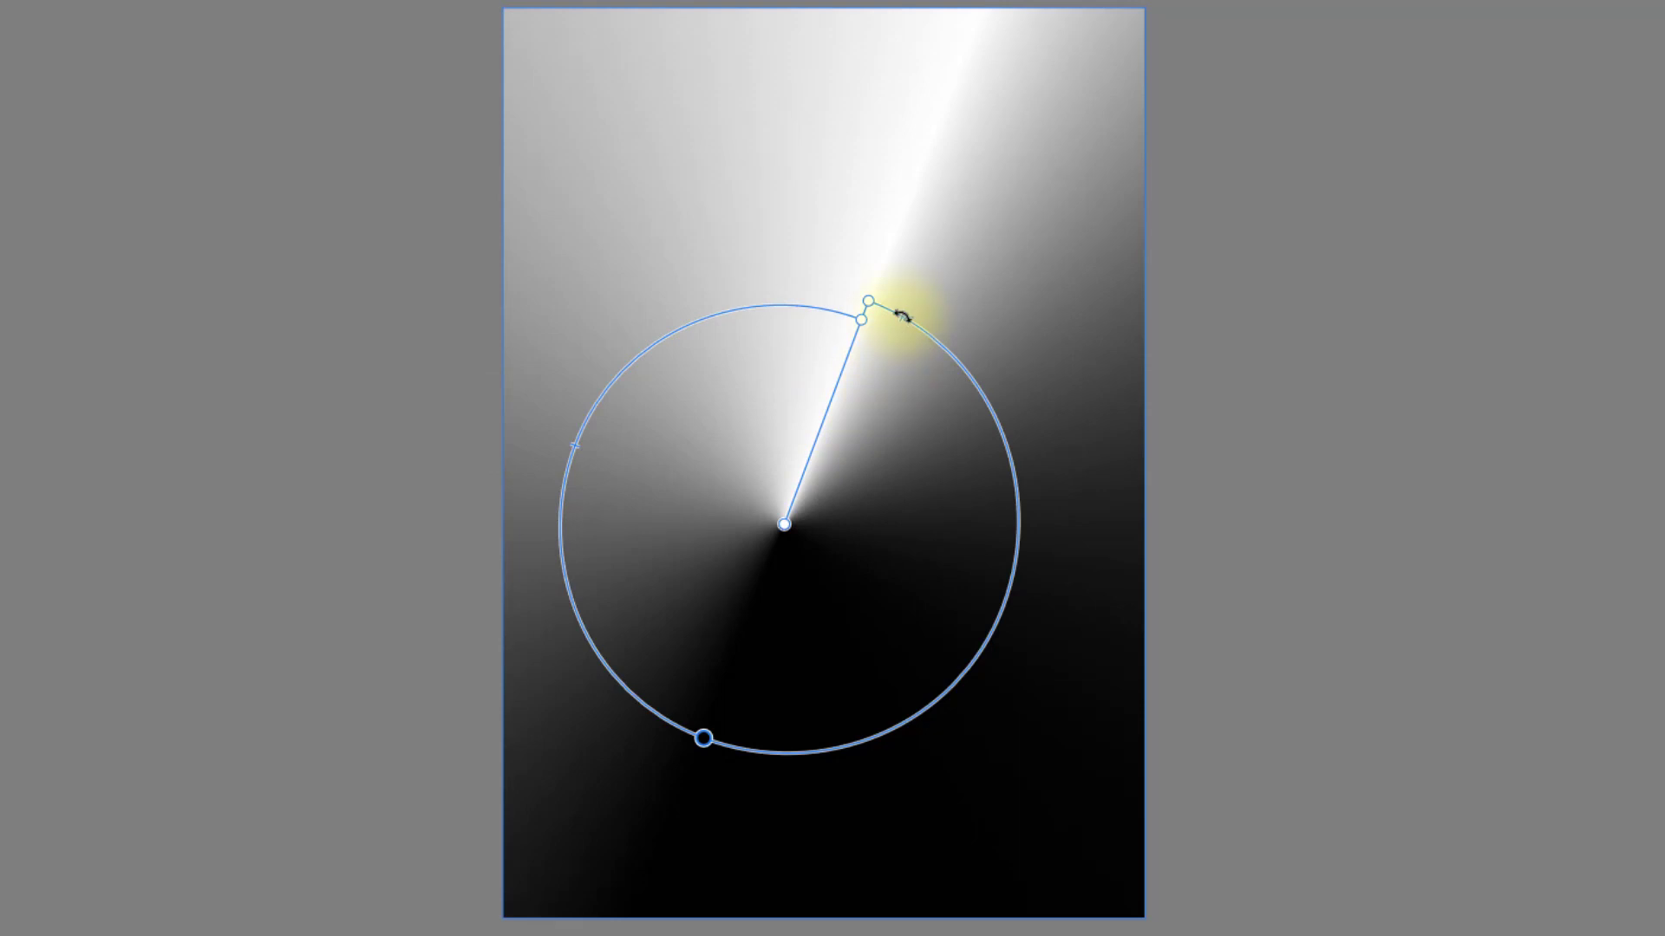
mouse_move(902, 317)
mouse_down()
mouse_move(1071, 563)
mouse_move(1057, 632)
mouse_up()
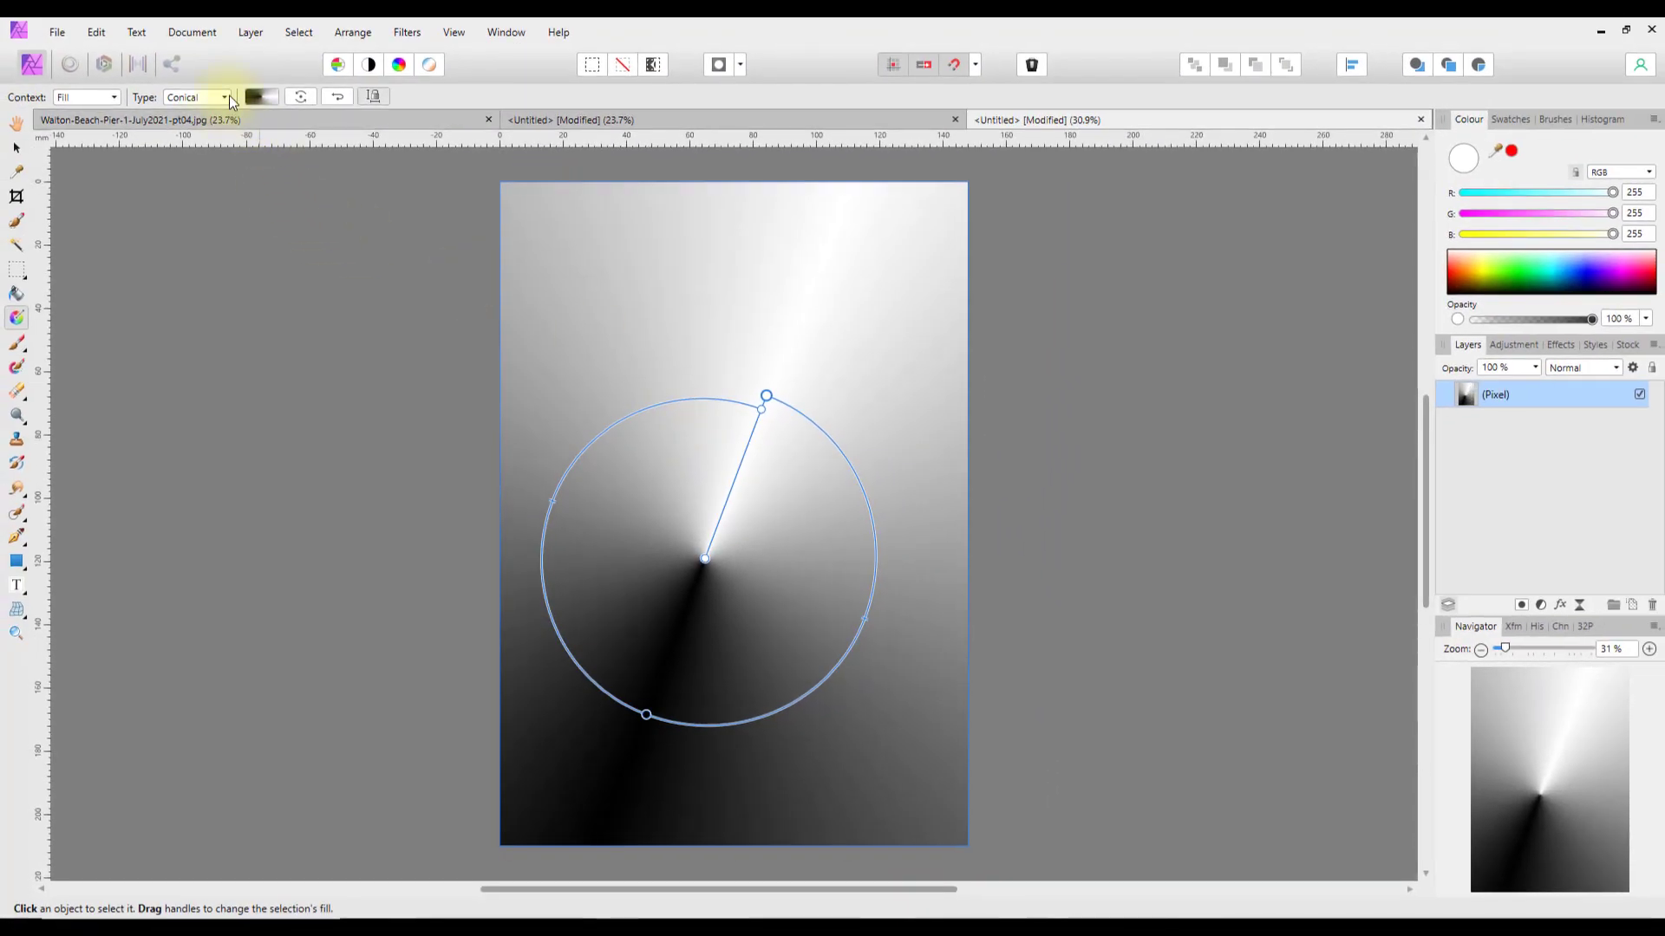
click(225, 97)
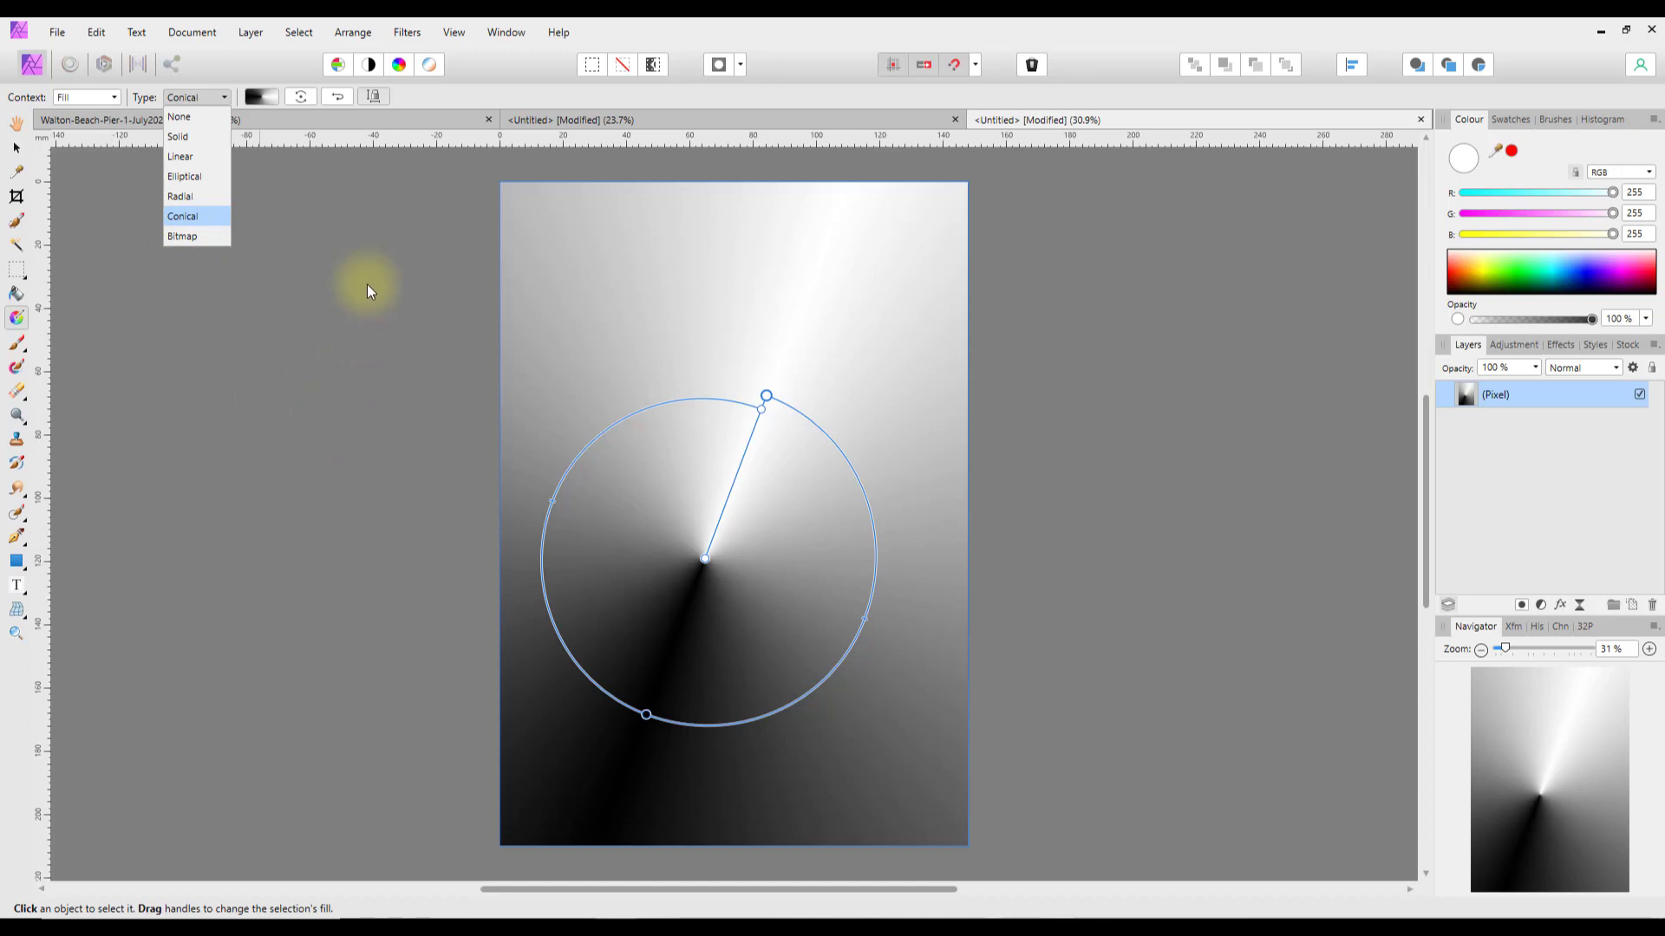
click(425, 90)
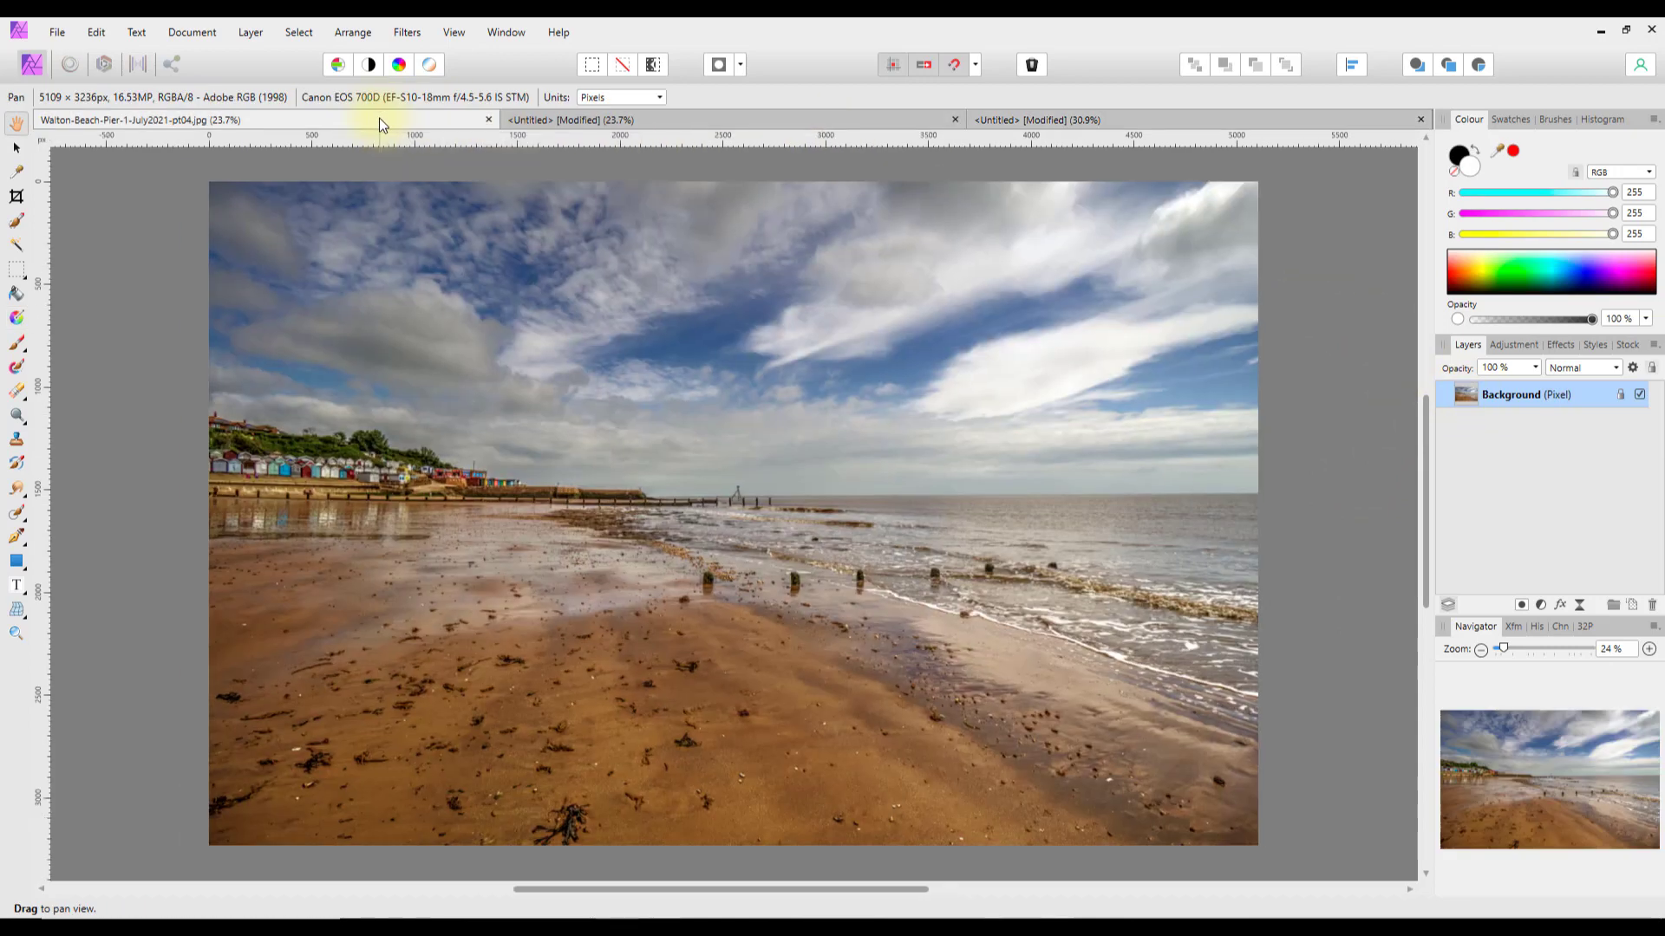
Switch to the Walton-Beach-Pier-1-July2021-pt04.jpg photo, view its untitled copy in the second document, and return to the original photo.
click(378, 118)
key(h)
click(605, 124)
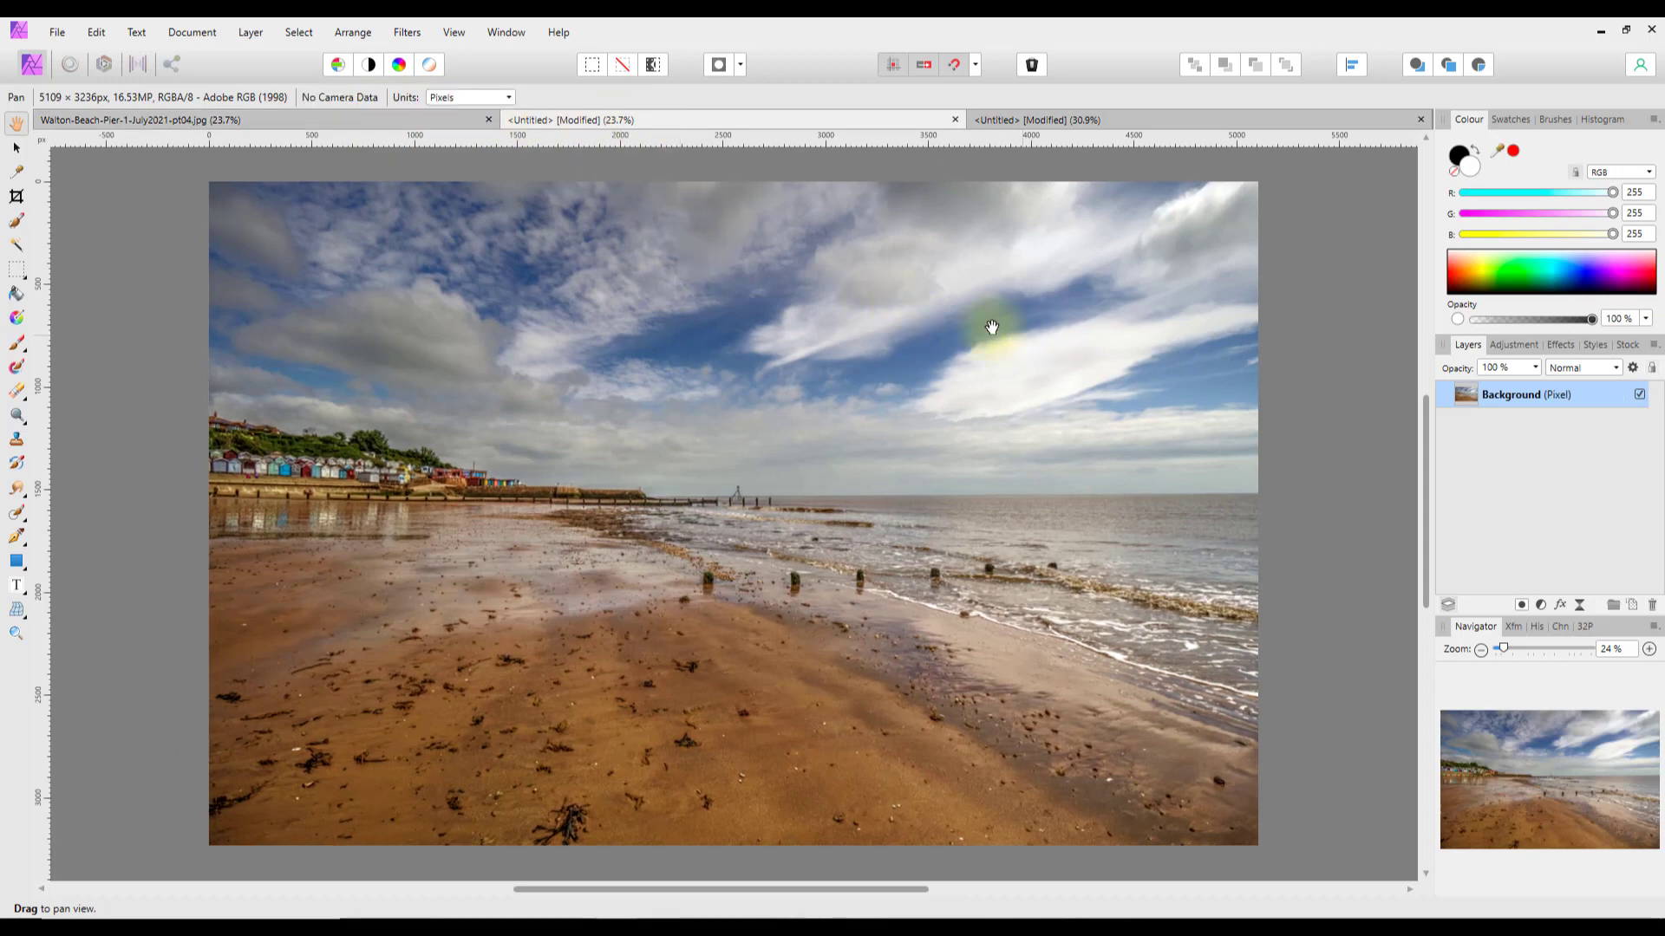
click(398, 123)
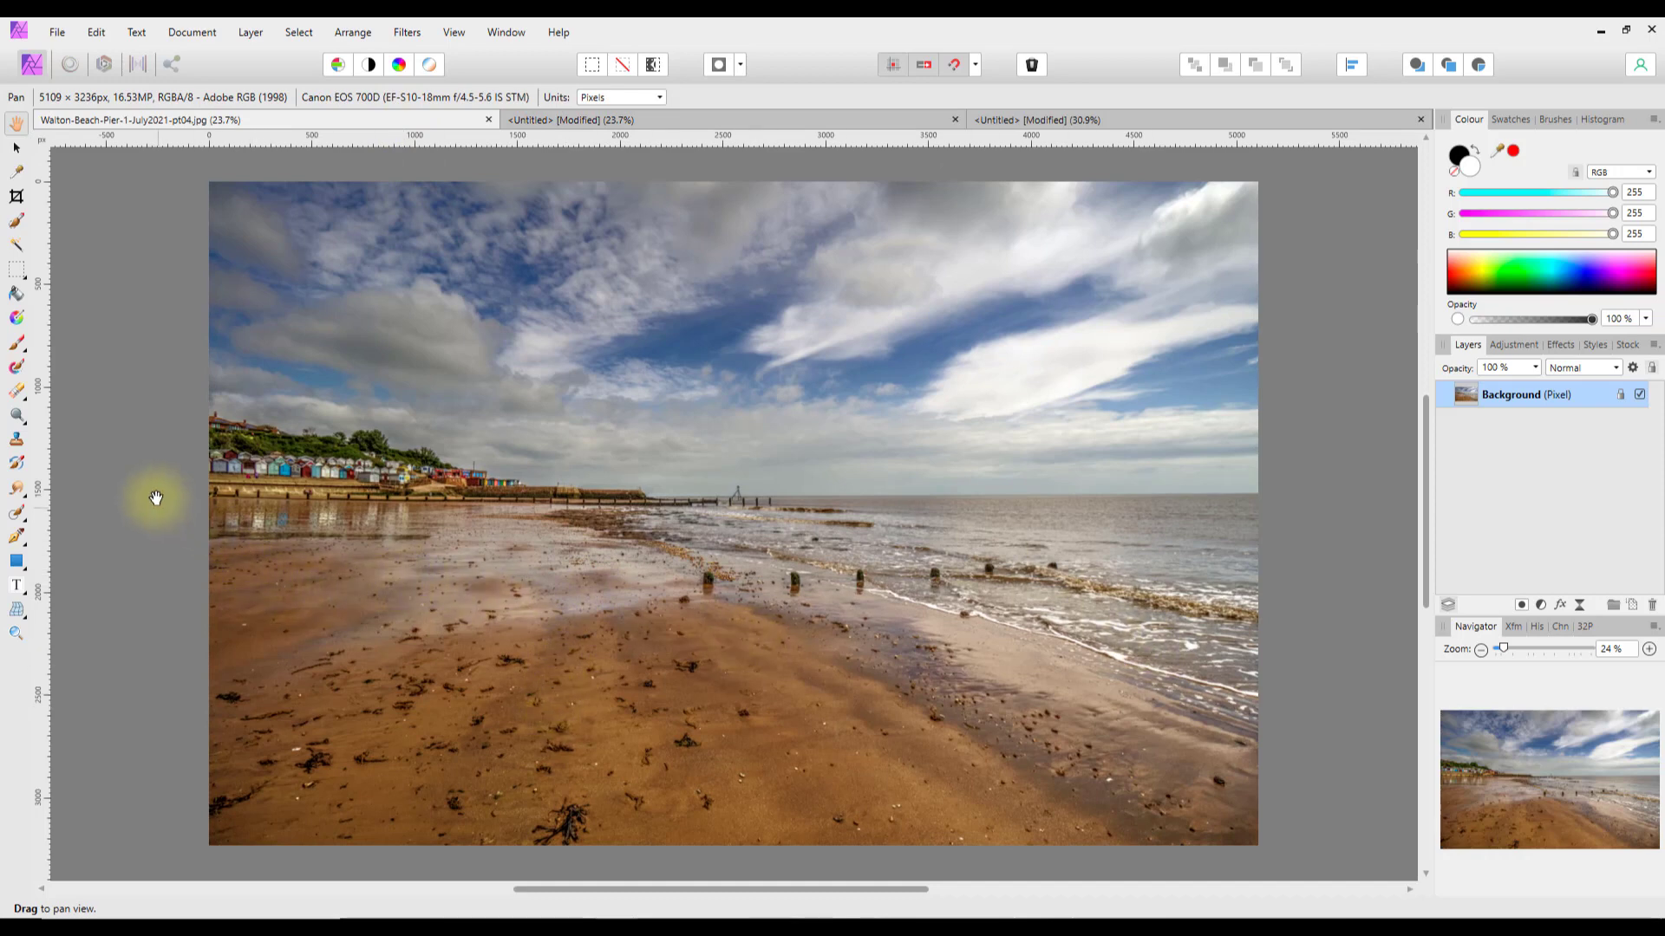
Activate the Gradient tool and add an empty pixel layer above the beach photo's Background layer.
click(16, 318)
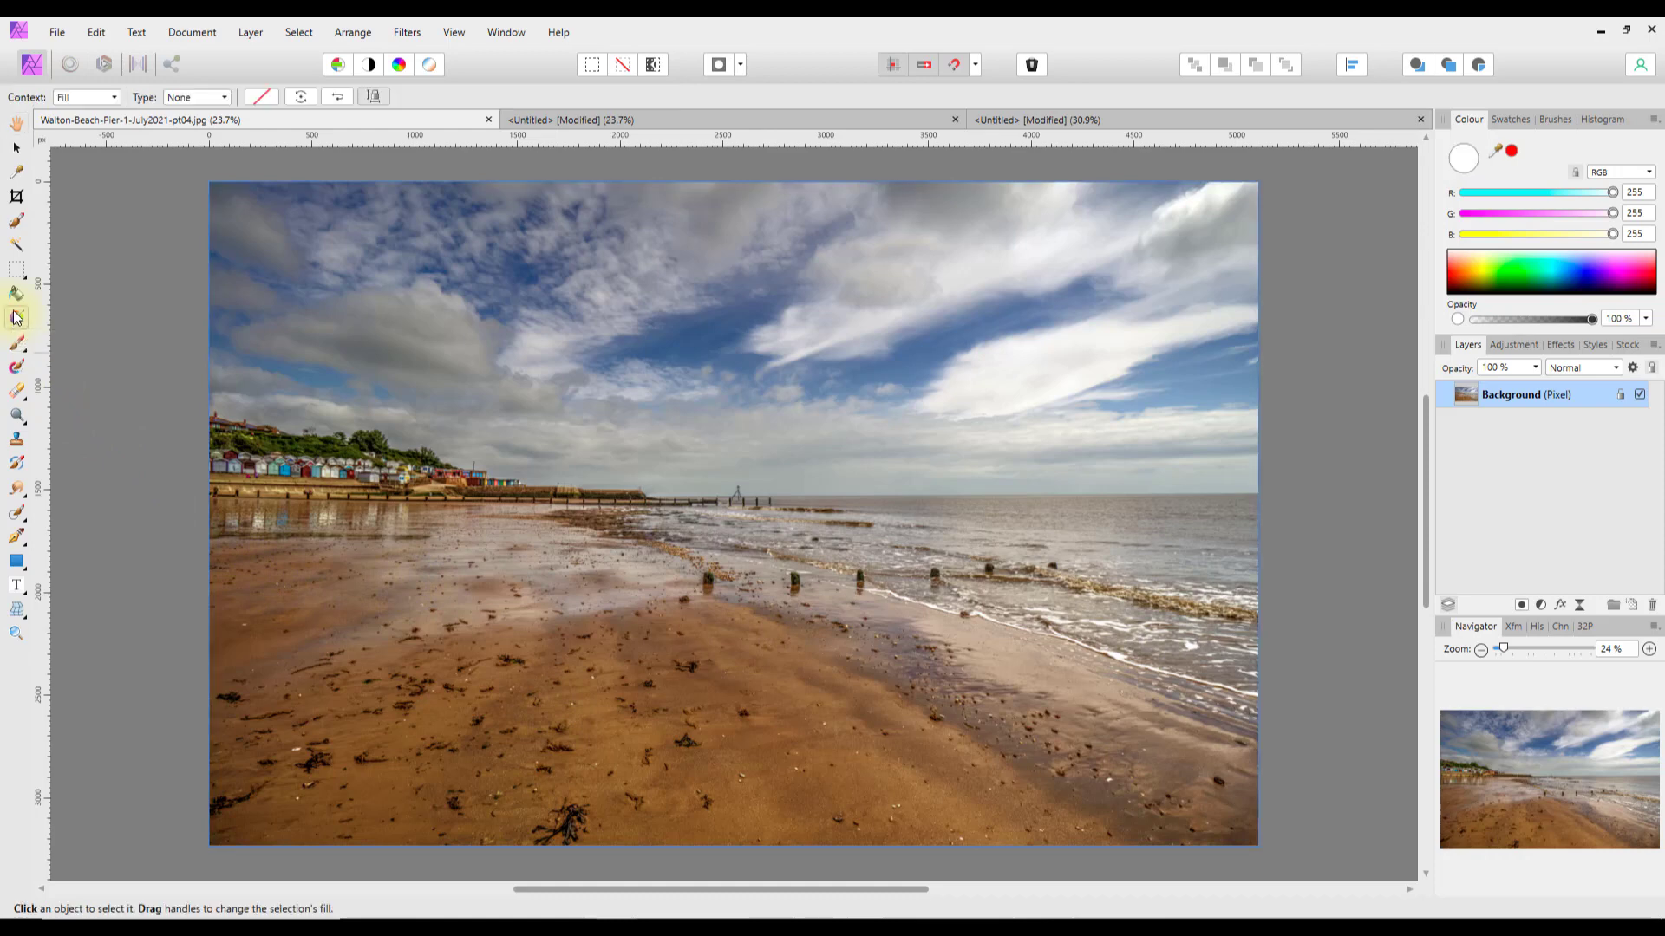
click(225, 97)
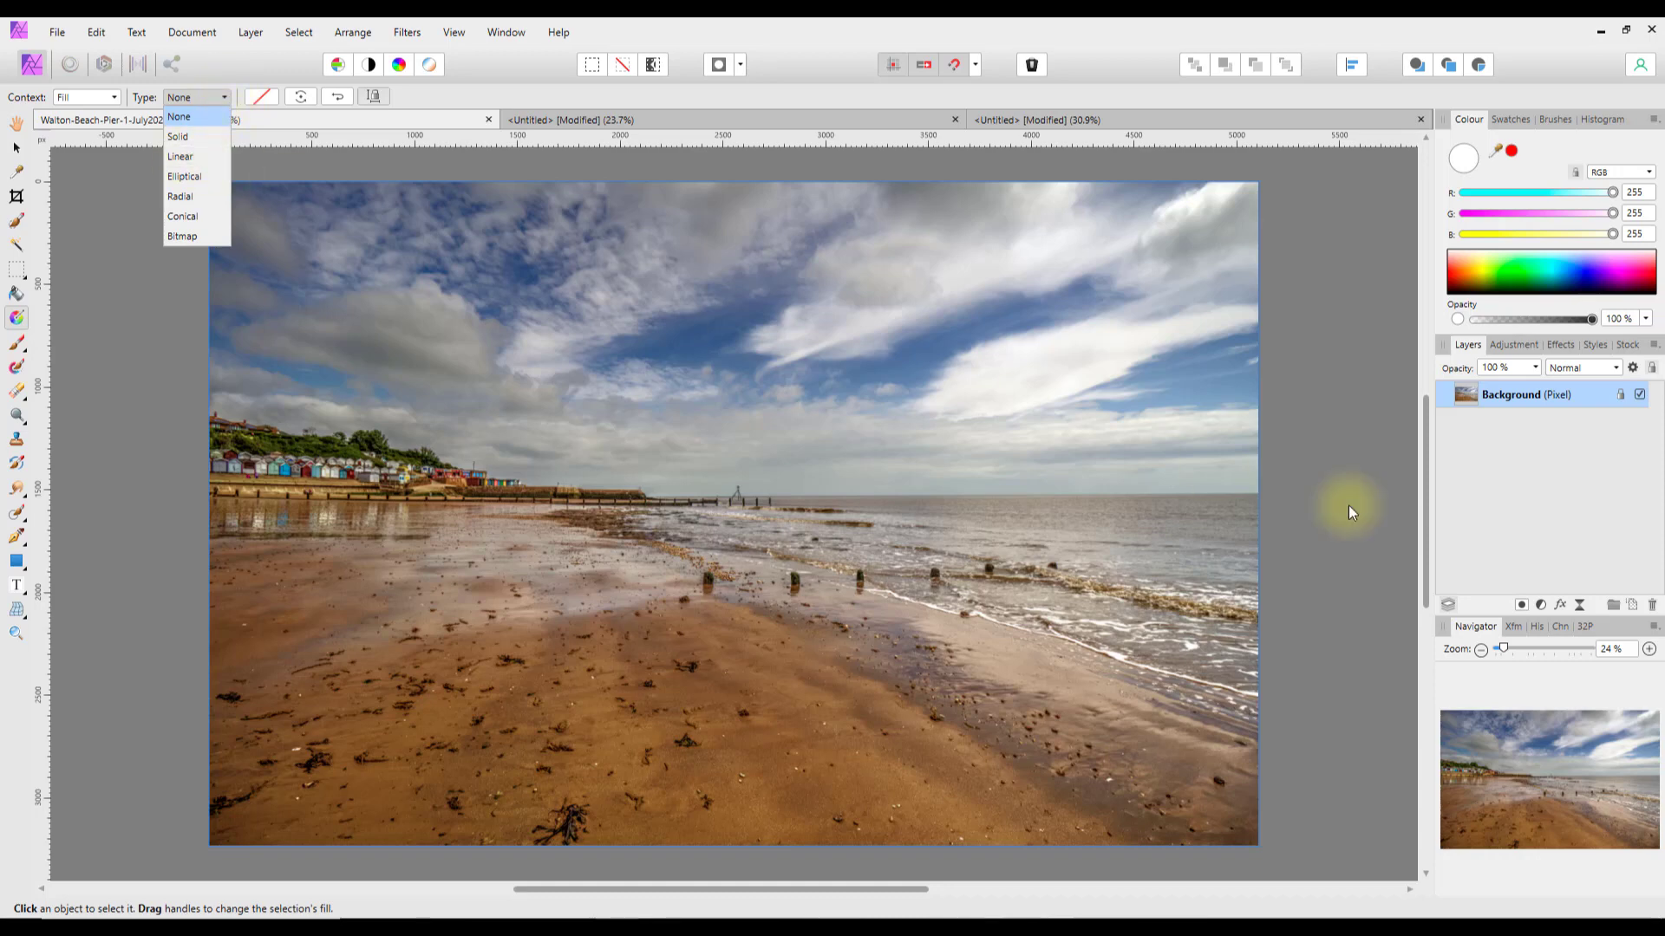
click(1633, 607)
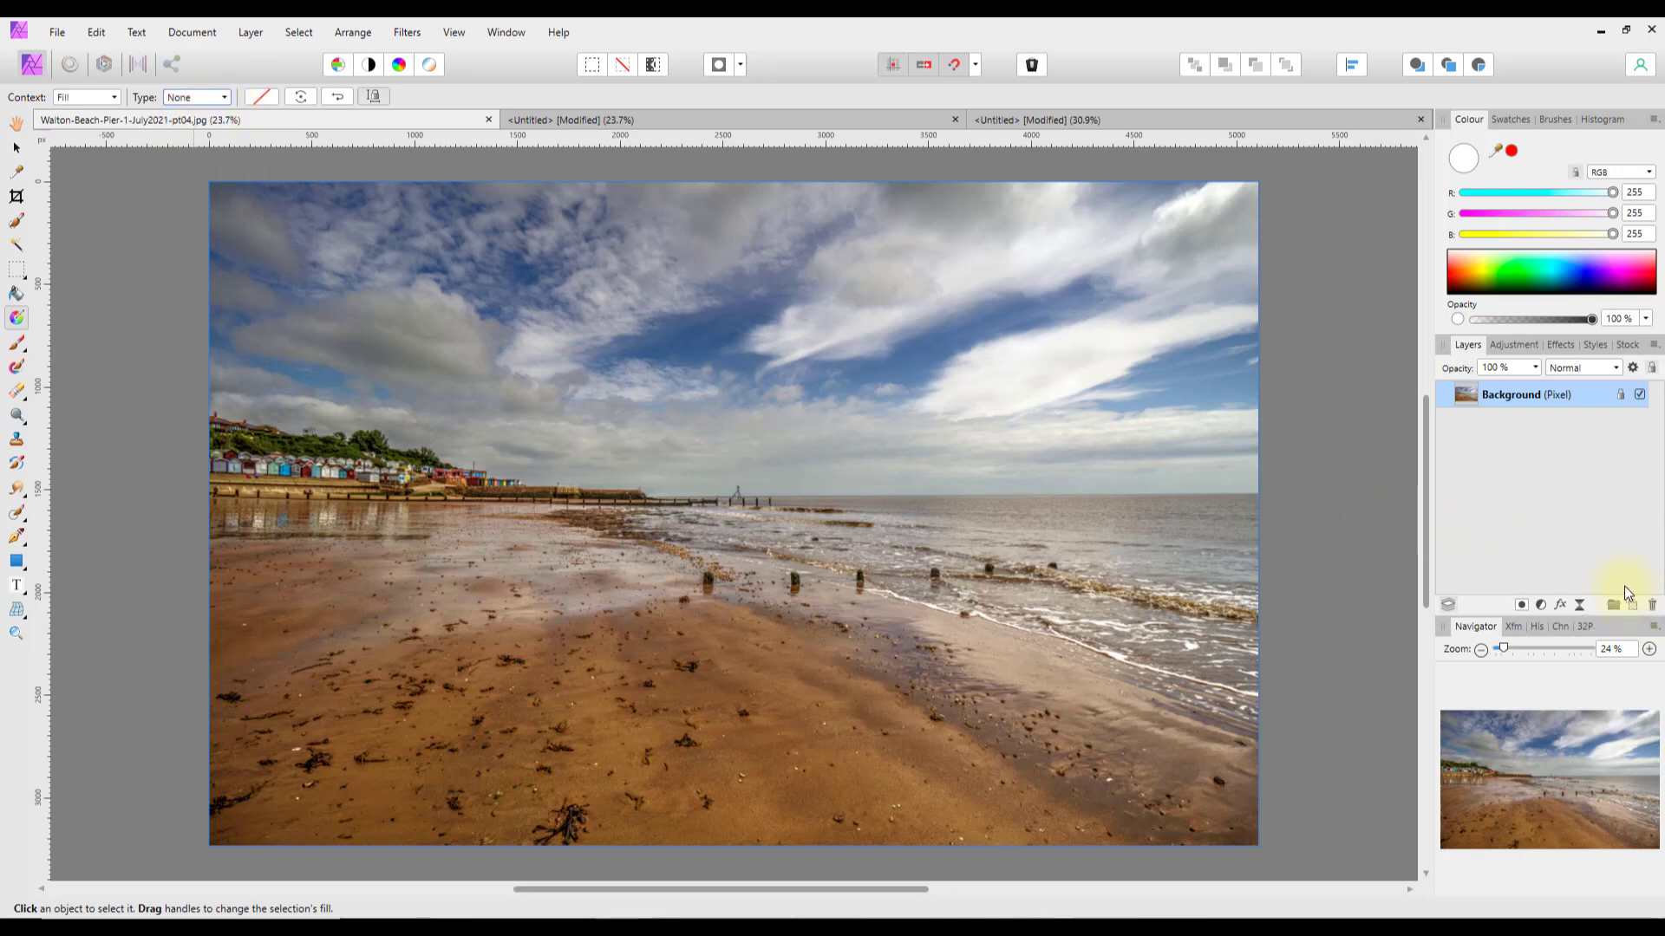
click(1633, 605)
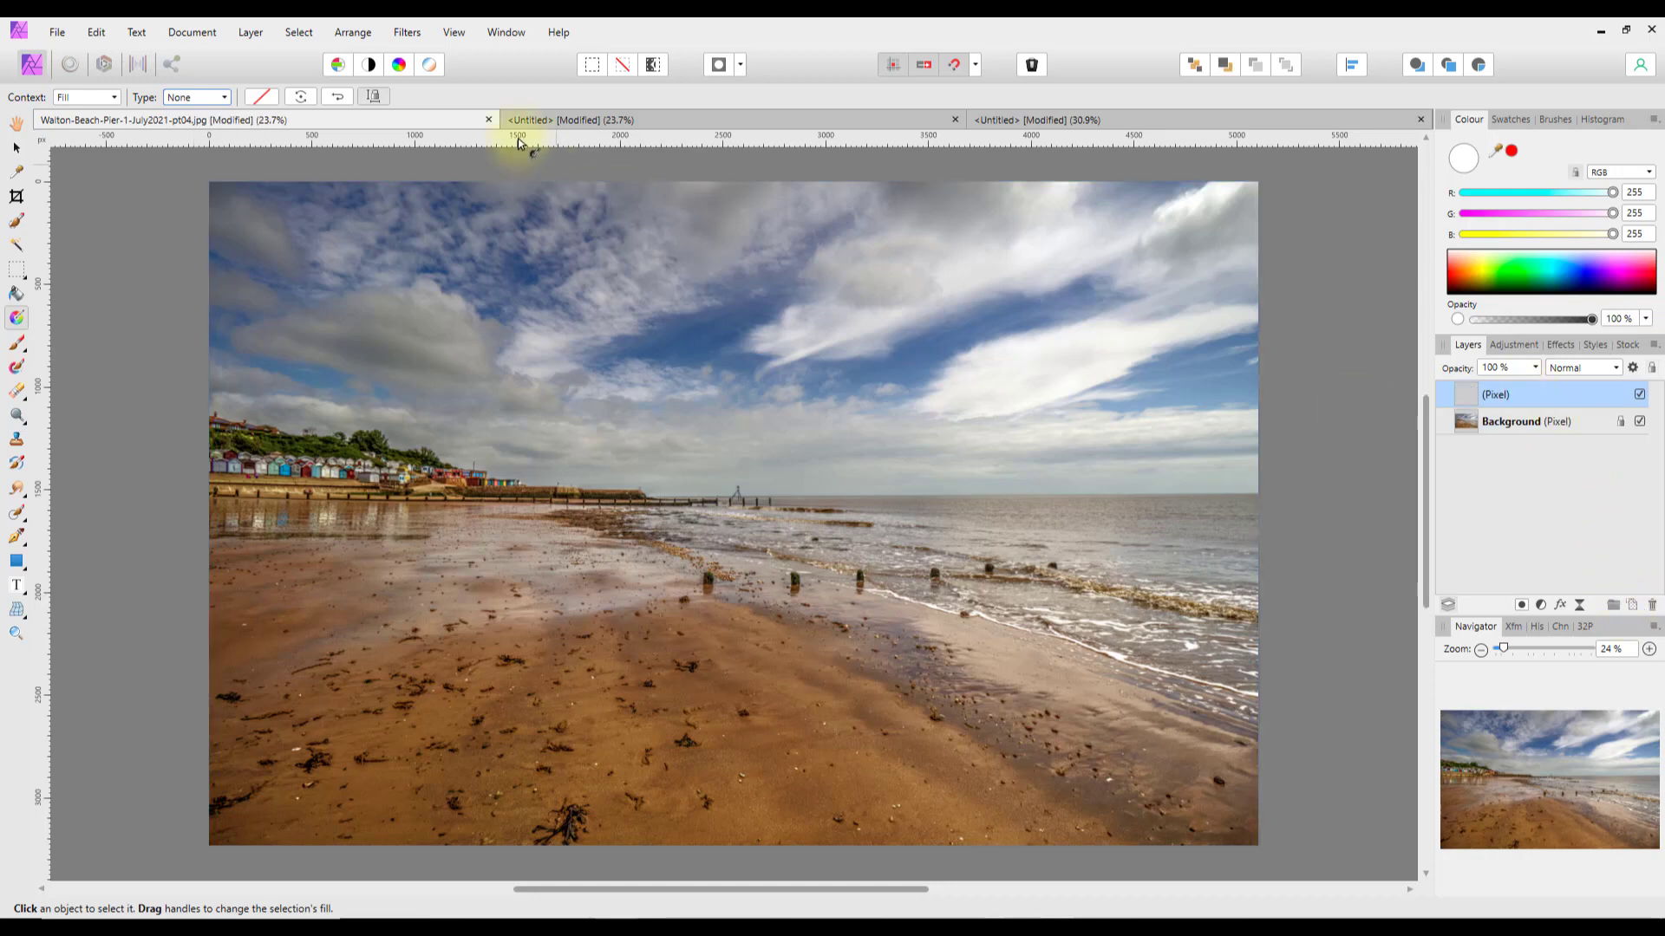
Fill the new layer with a vertical white-to-grey linear gradient running from the photo's top edge to its bottom edge along the centre.
click(223, 99)
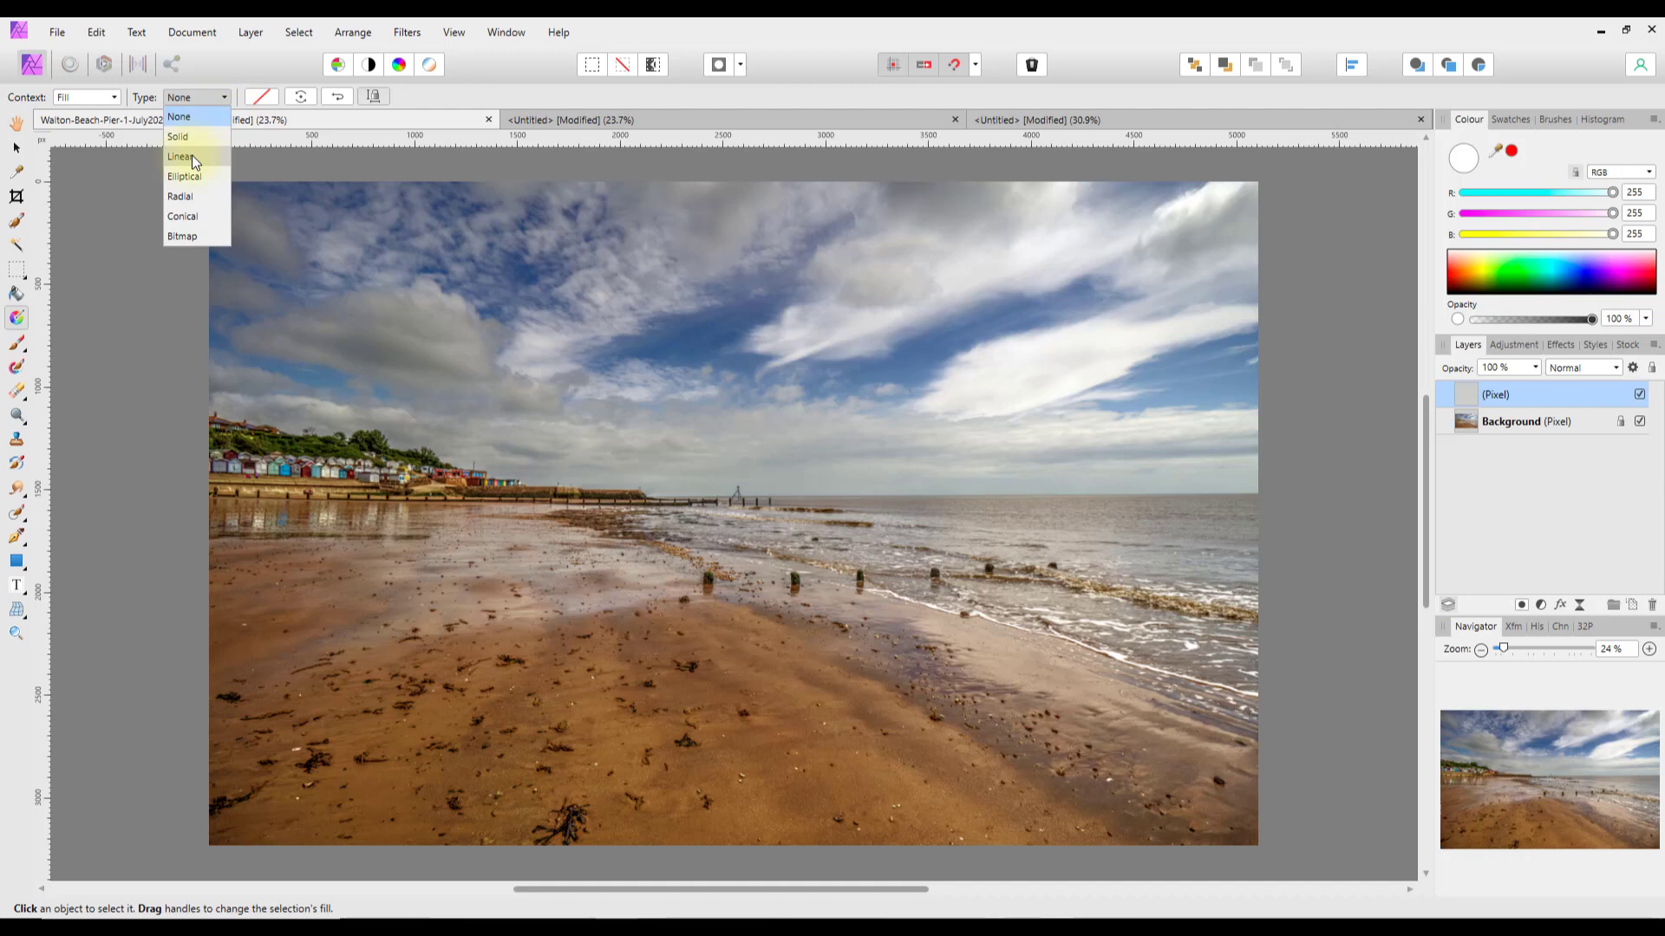
click(189, 156)
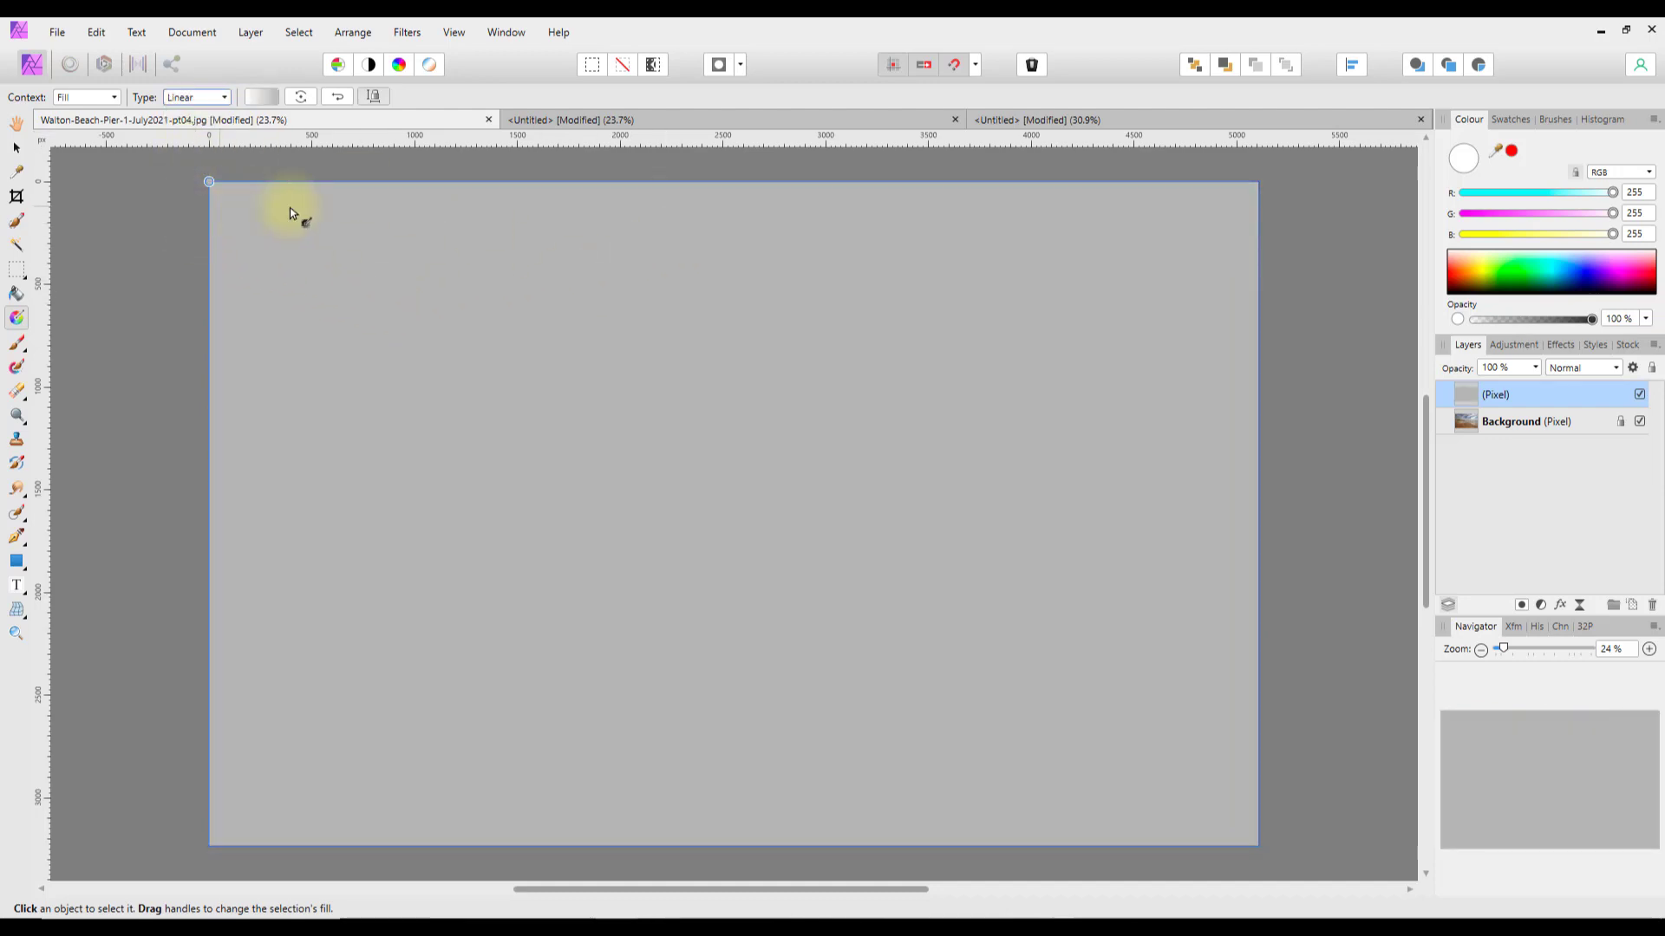
drag(733, 182, 737, 840)
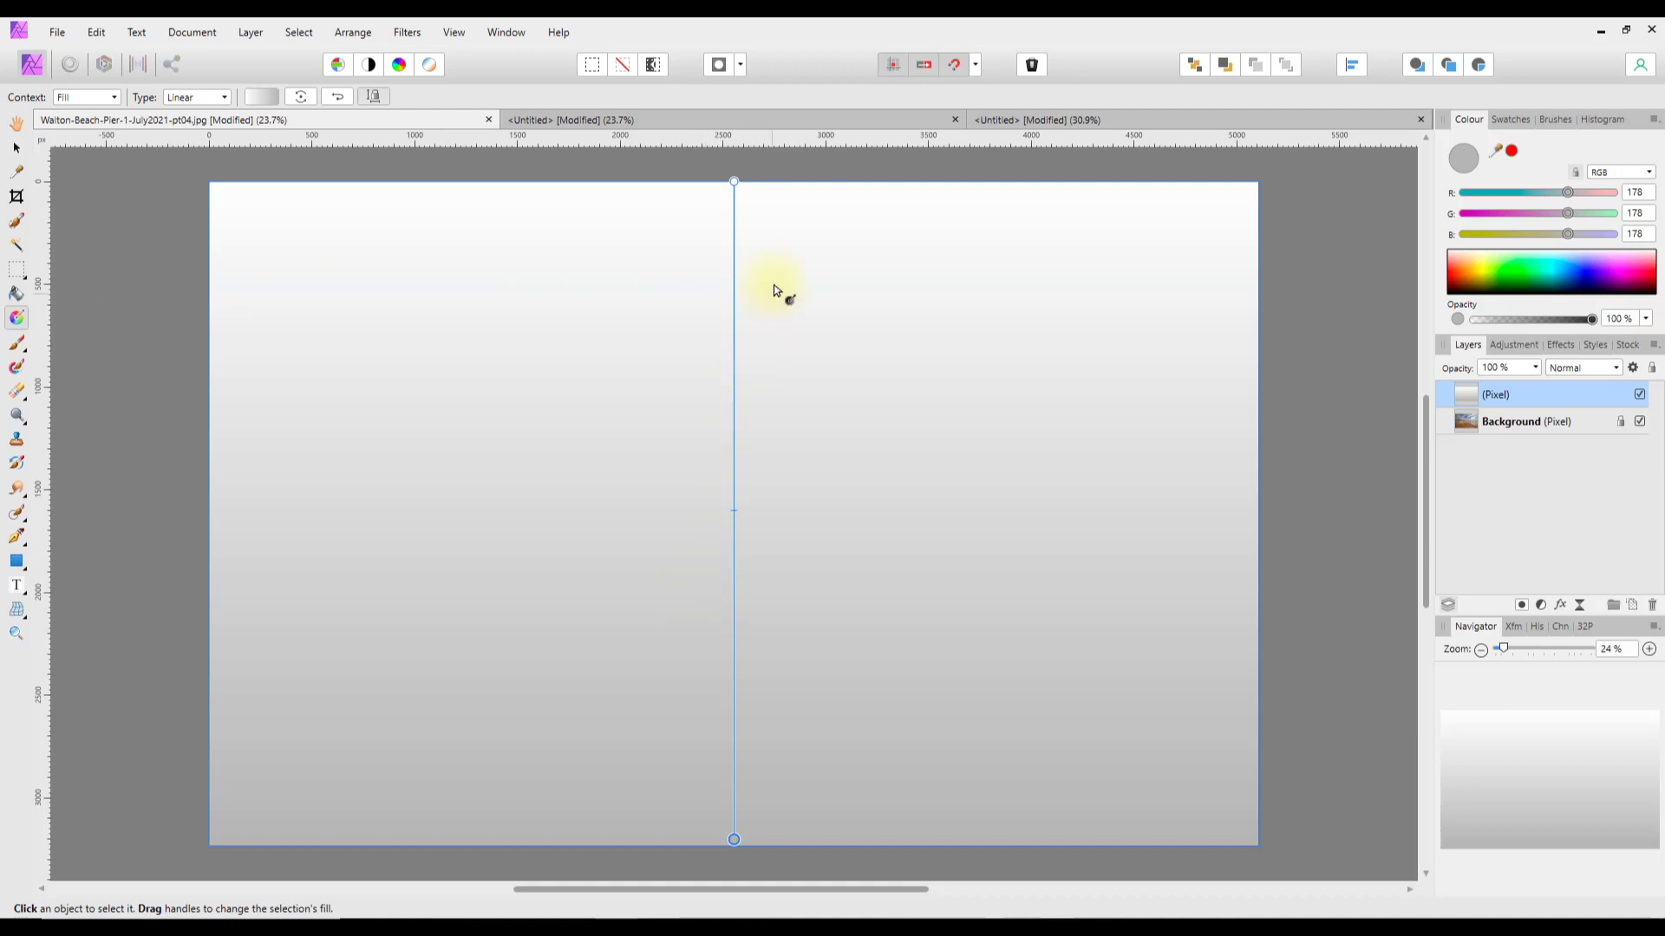
drag(734, 181, 733, 177)
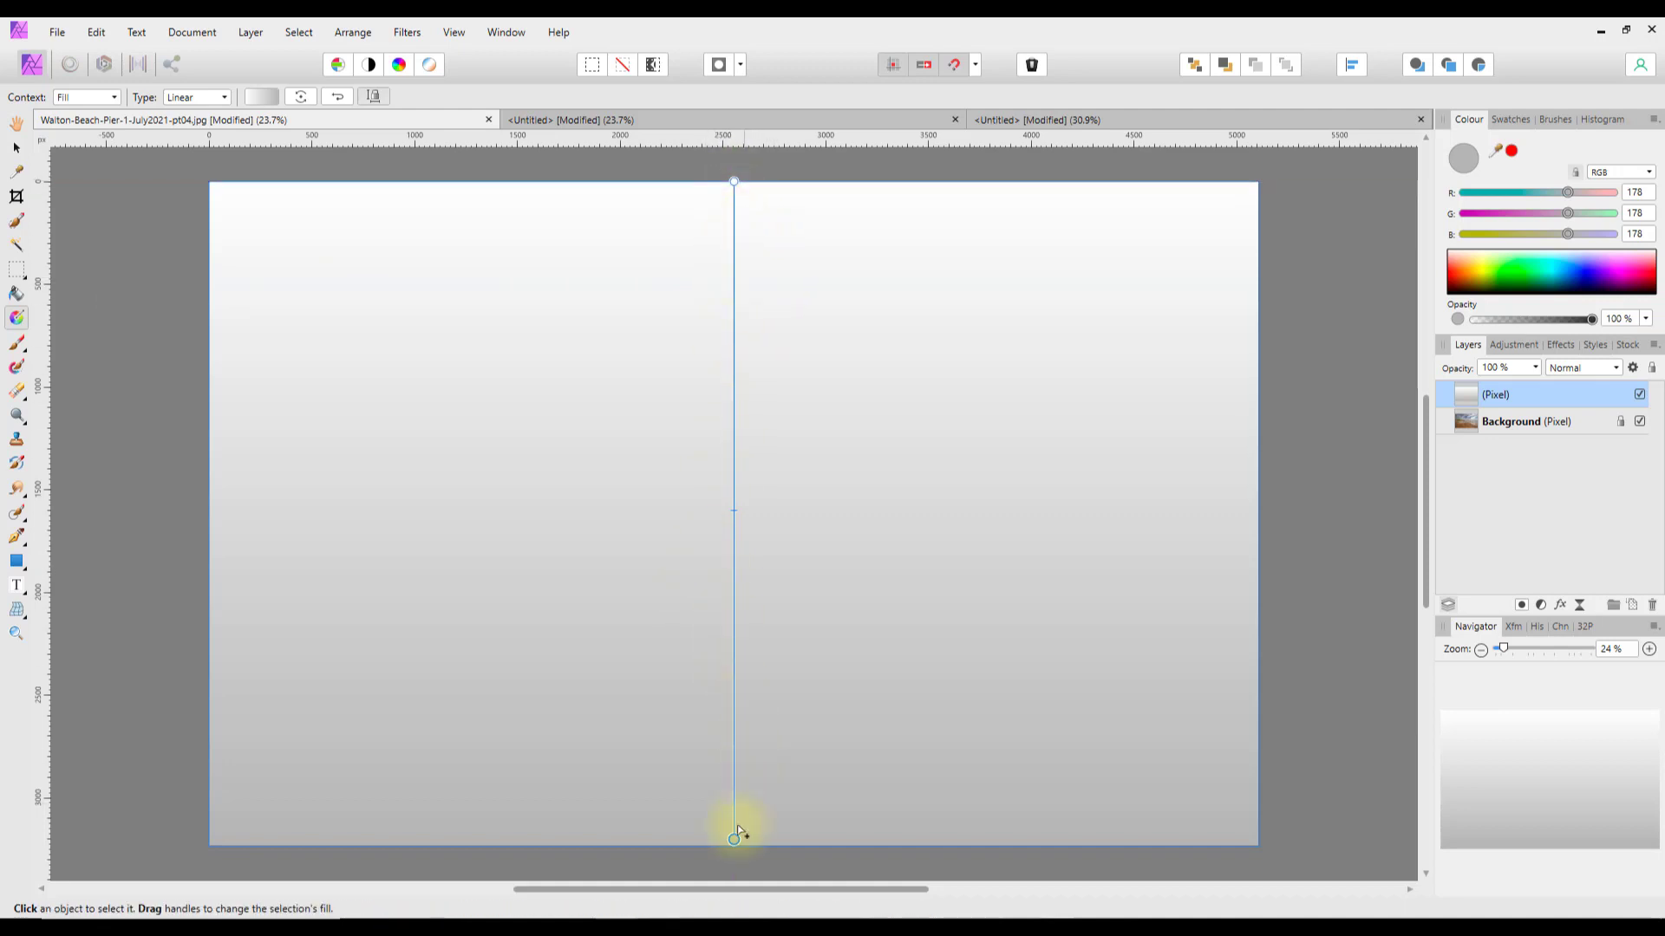
drag(734, 840, 733, 847)
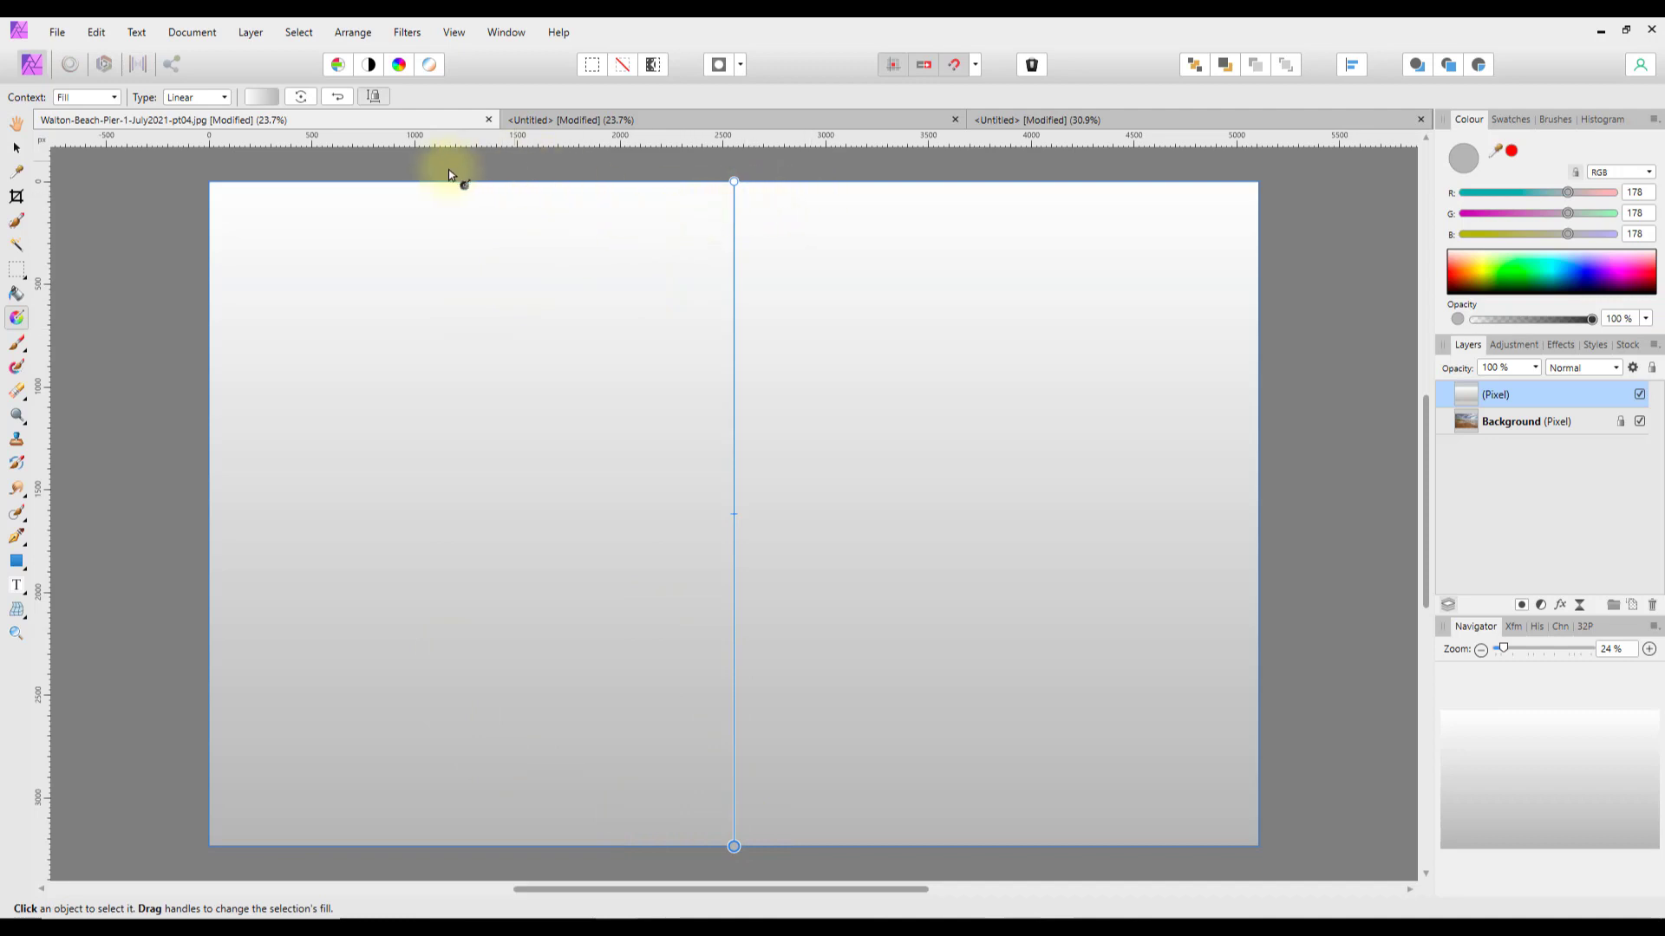
Reverse the linear gradient on the pixel layer and change its grey start stop to black (RGB 0, 0, 0).
click(337, 97)
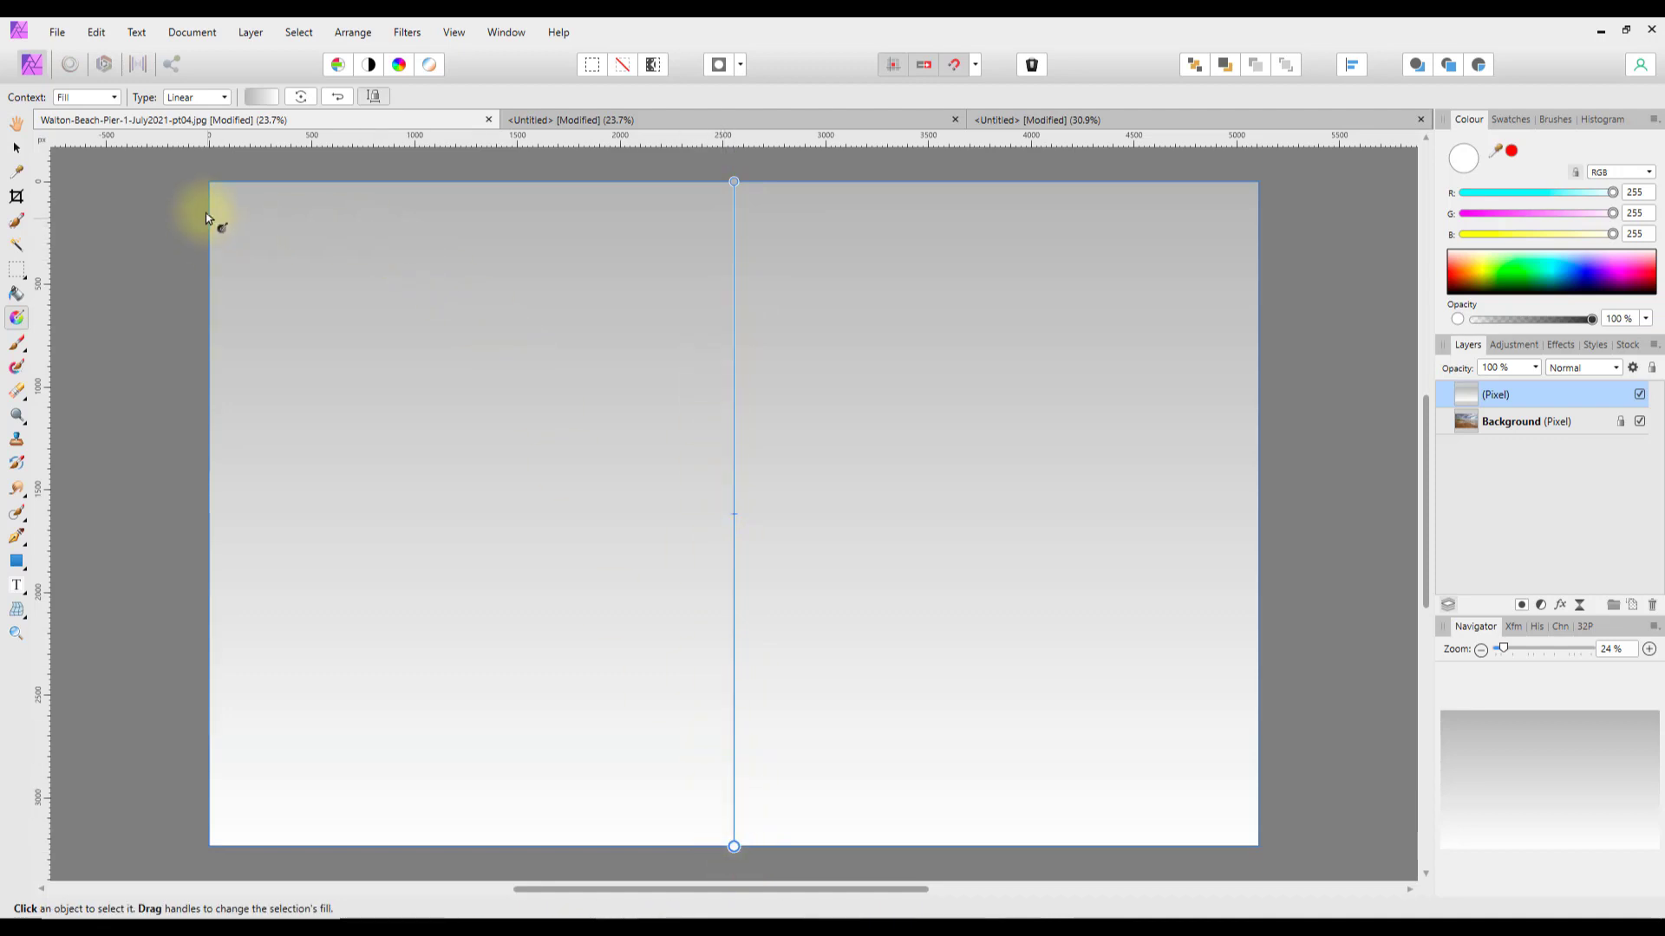
click(256, 99)
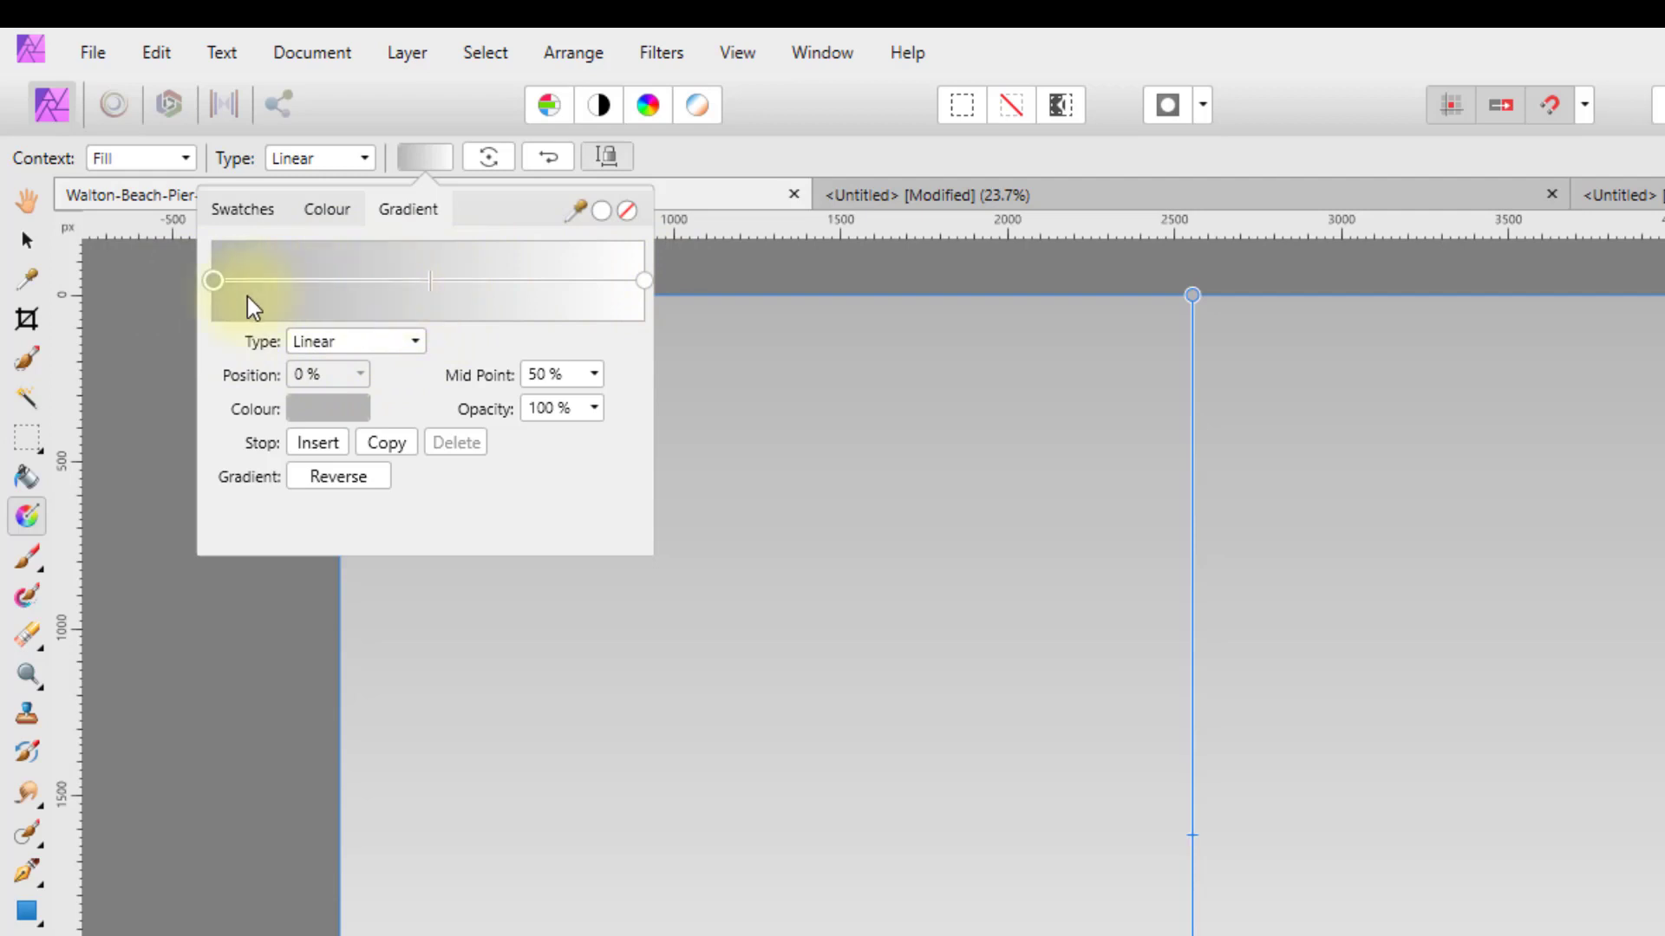
click(643, 280)
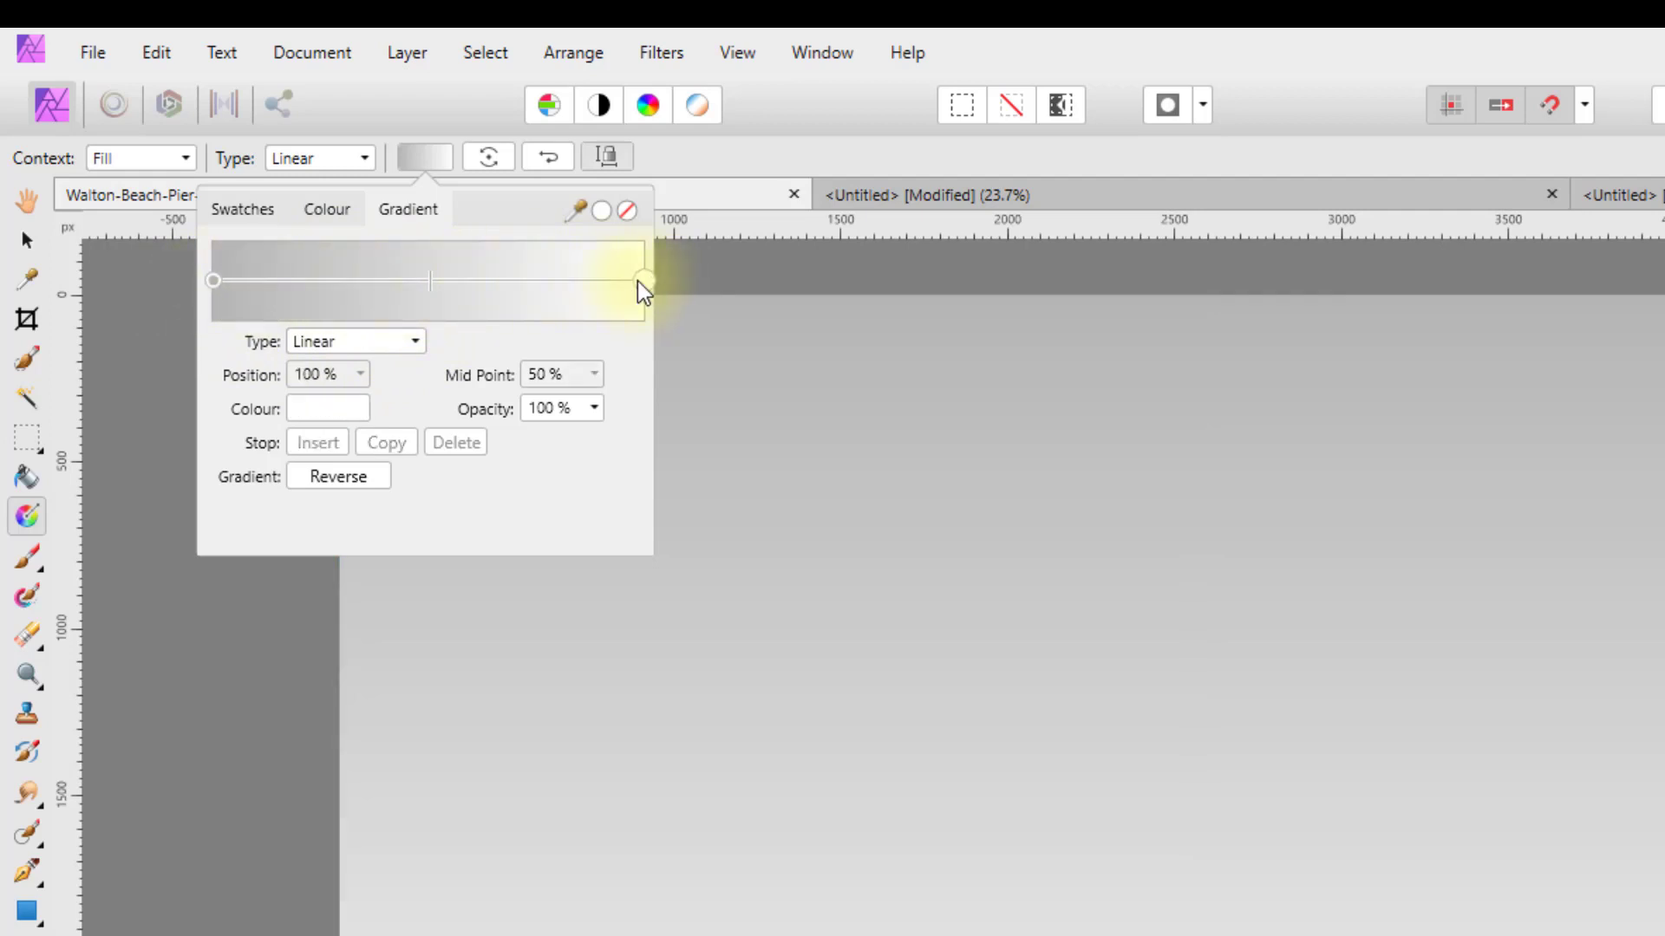
click(205, 280)
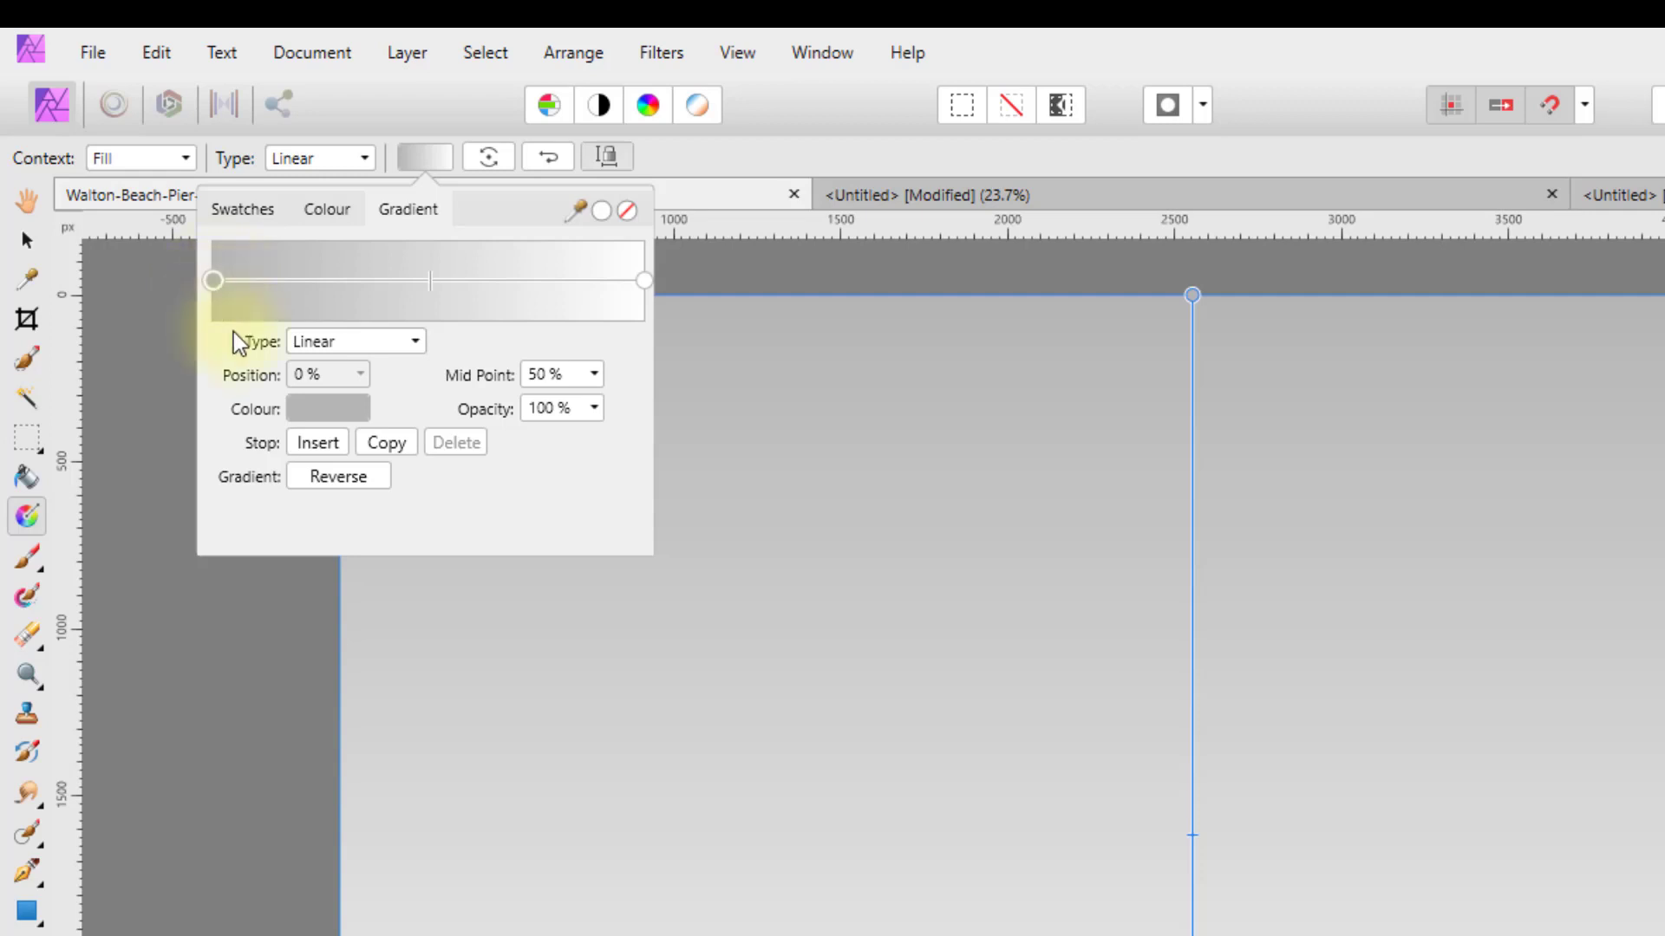
click(334, 408)
drag(224, 690, 148, 697)
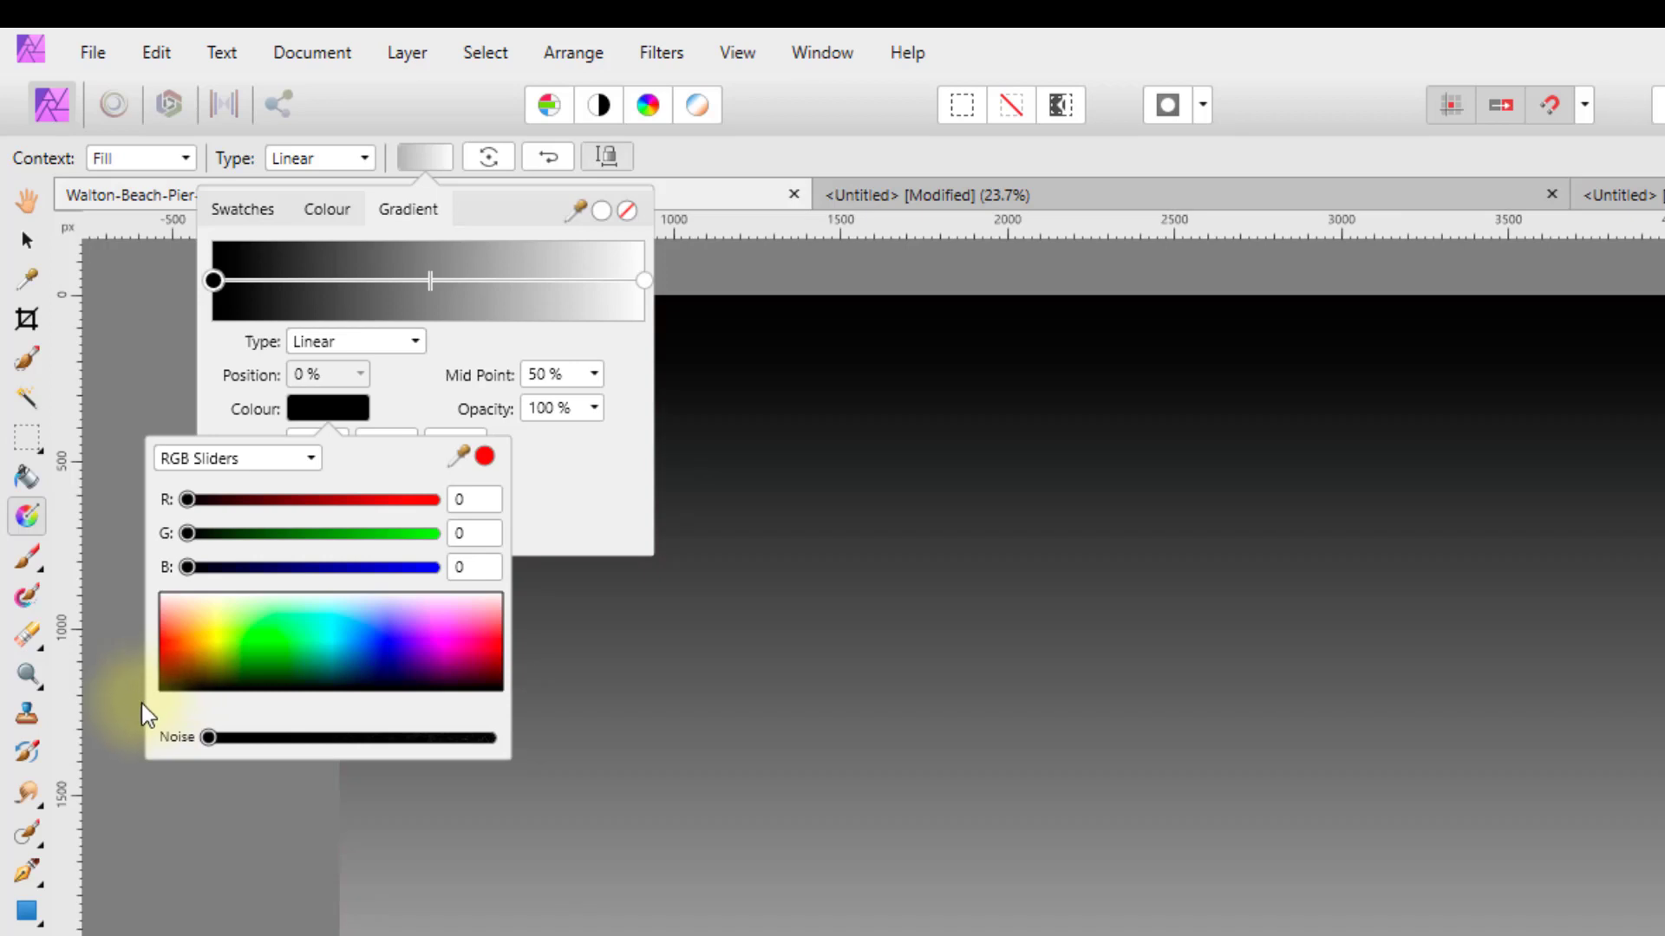
click(593, 485)
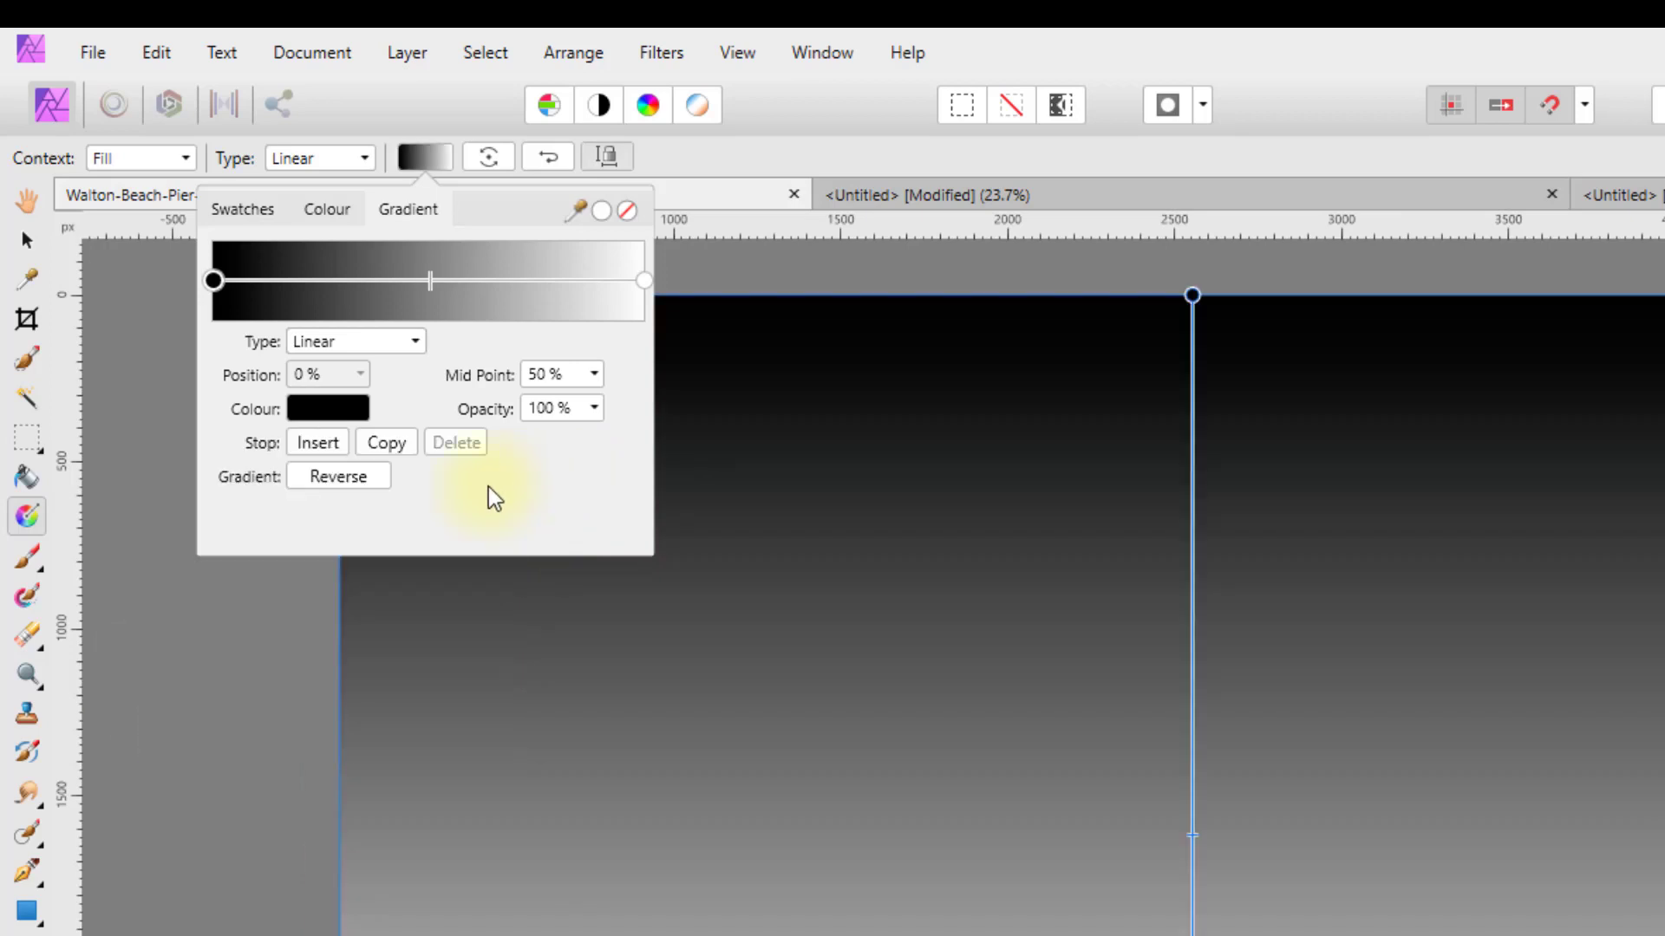
Set the opacity of the pixel layer gradient's white end stop to 0 %.
click(645, 282)
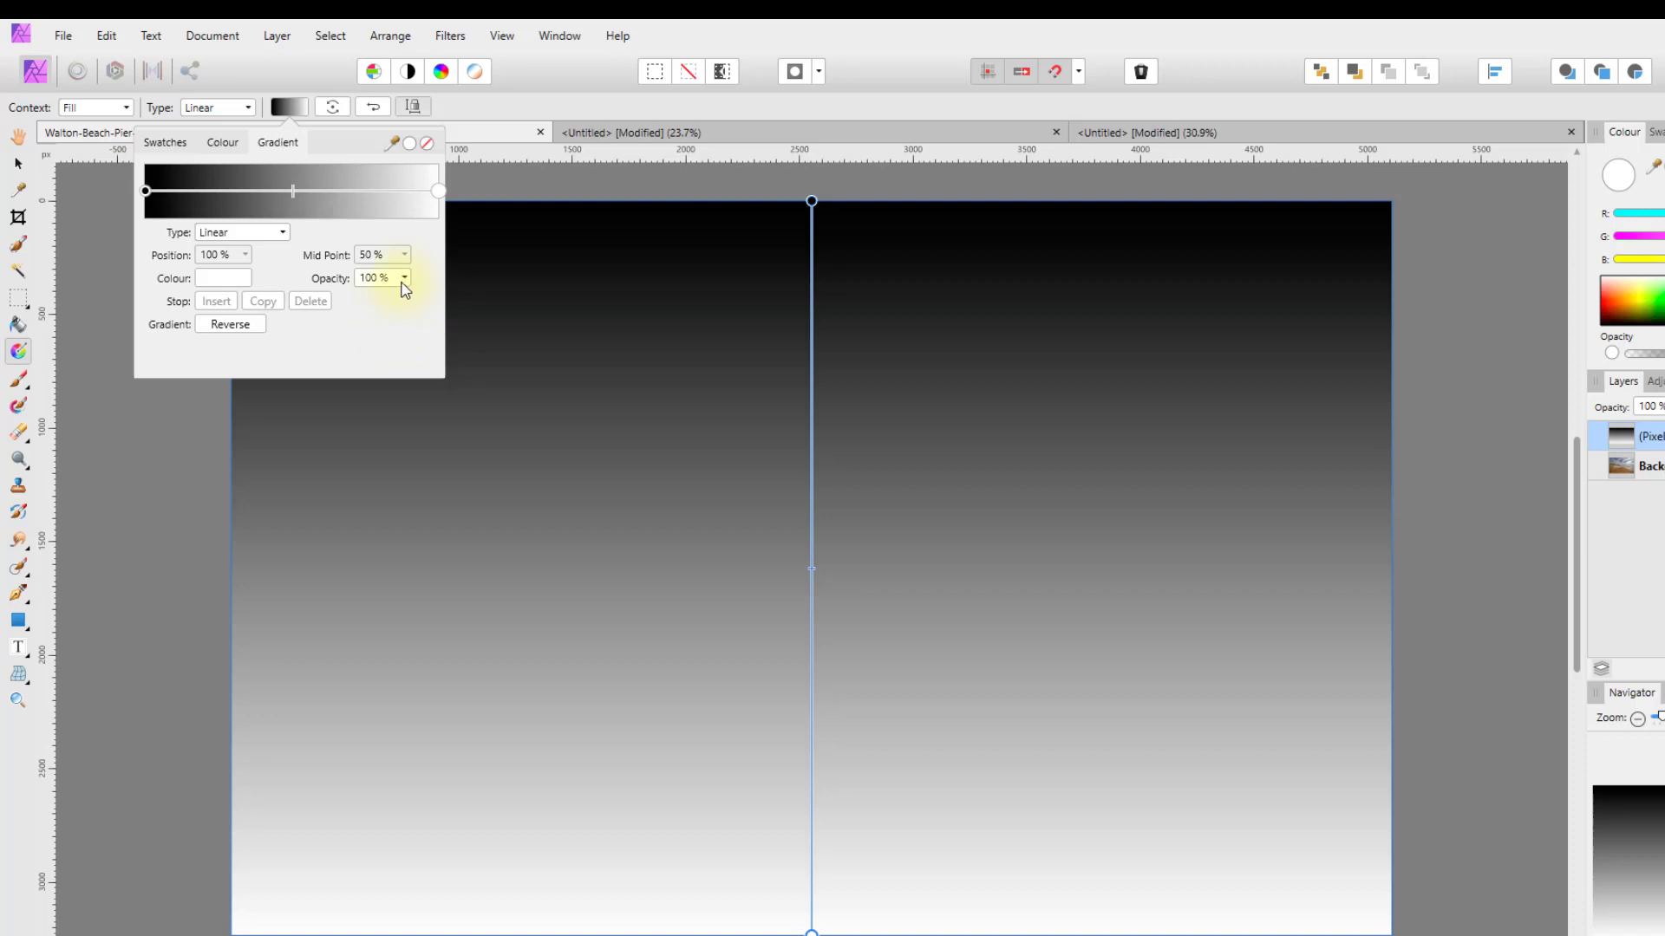
click(404, 278)
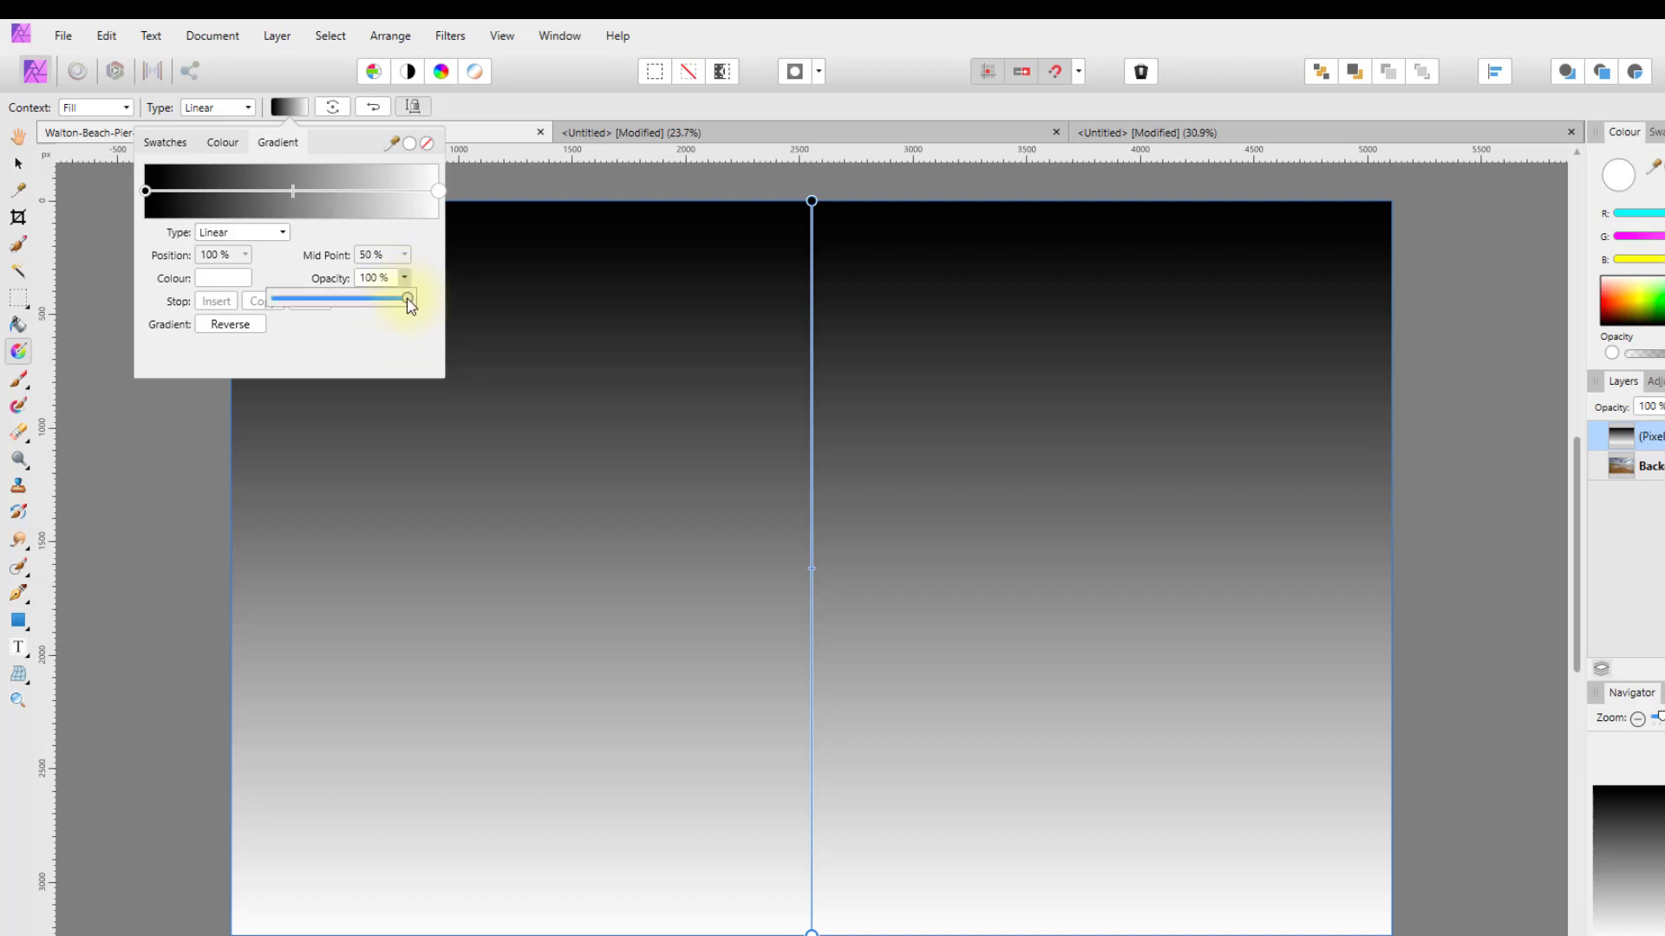
drag(413, 297, 270, 304)
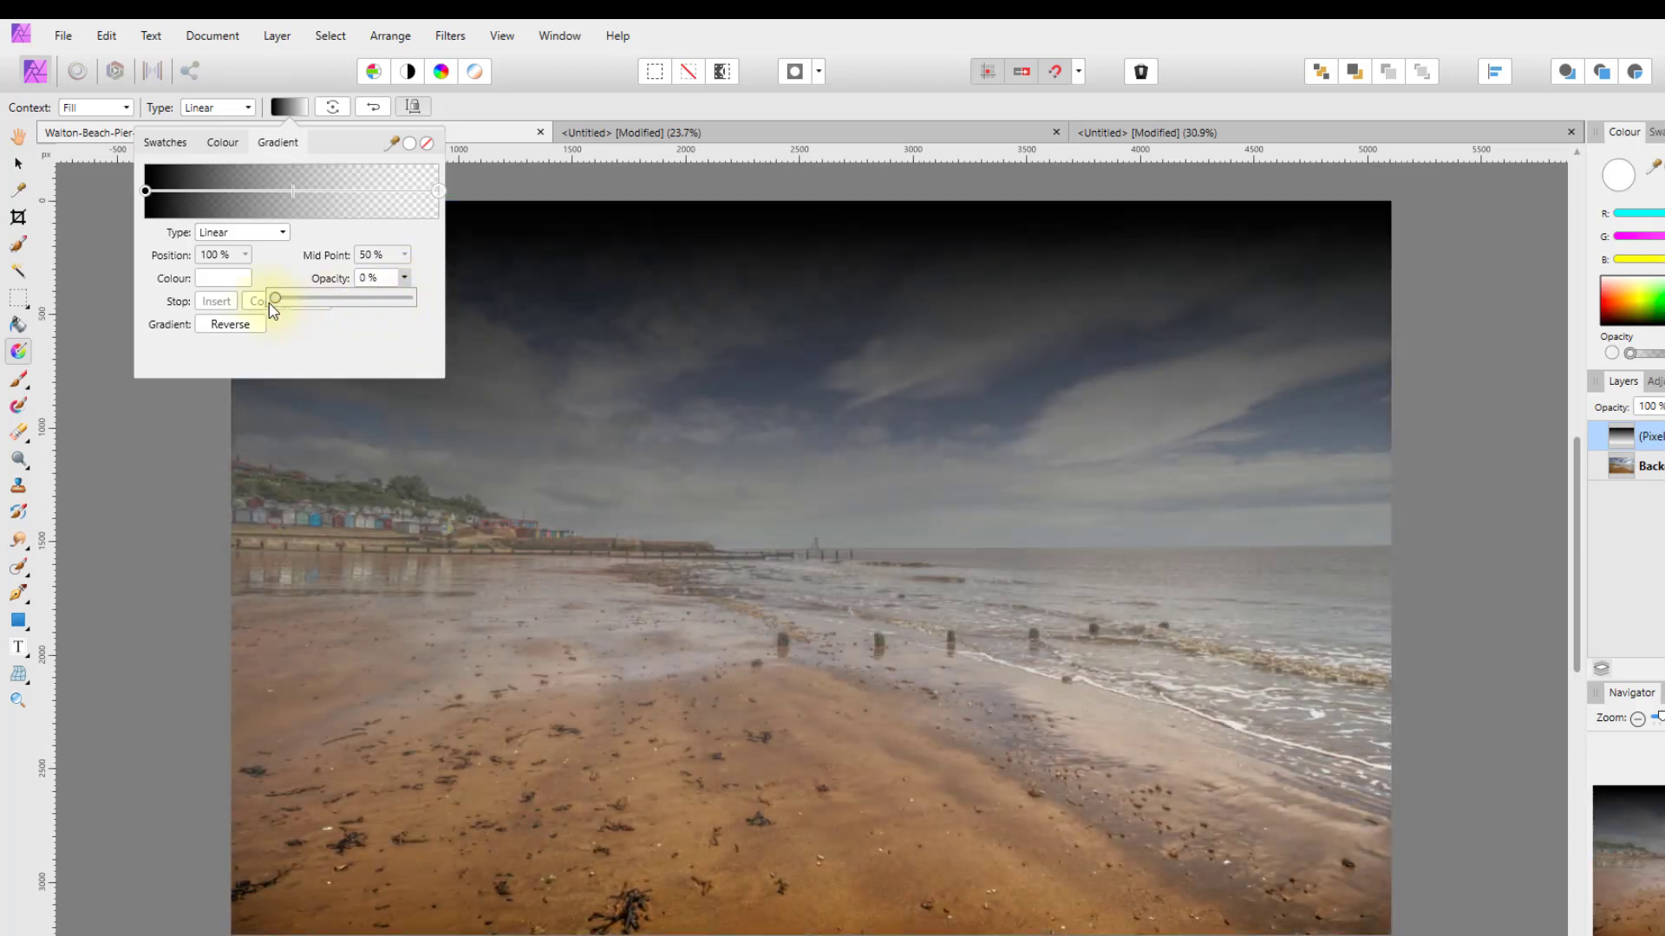
click(488, 102)
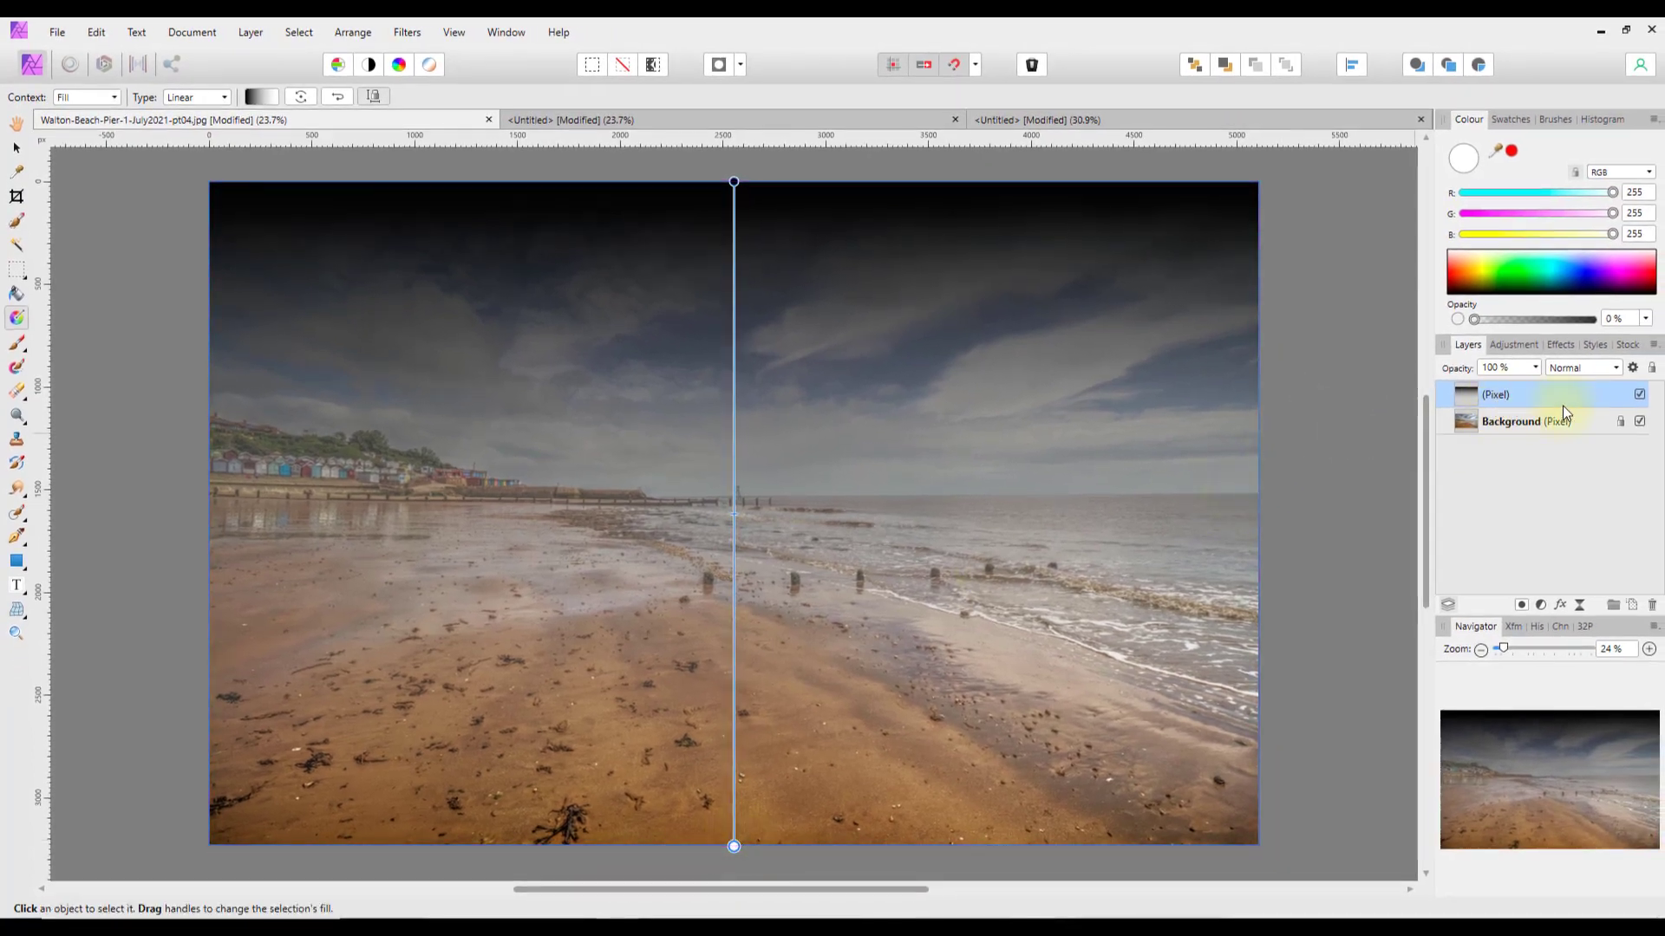
Set the gradient pixel layer's blend mode to Soft Light and move the gradient's midpoint up above the horizon.
click(1618, 370)
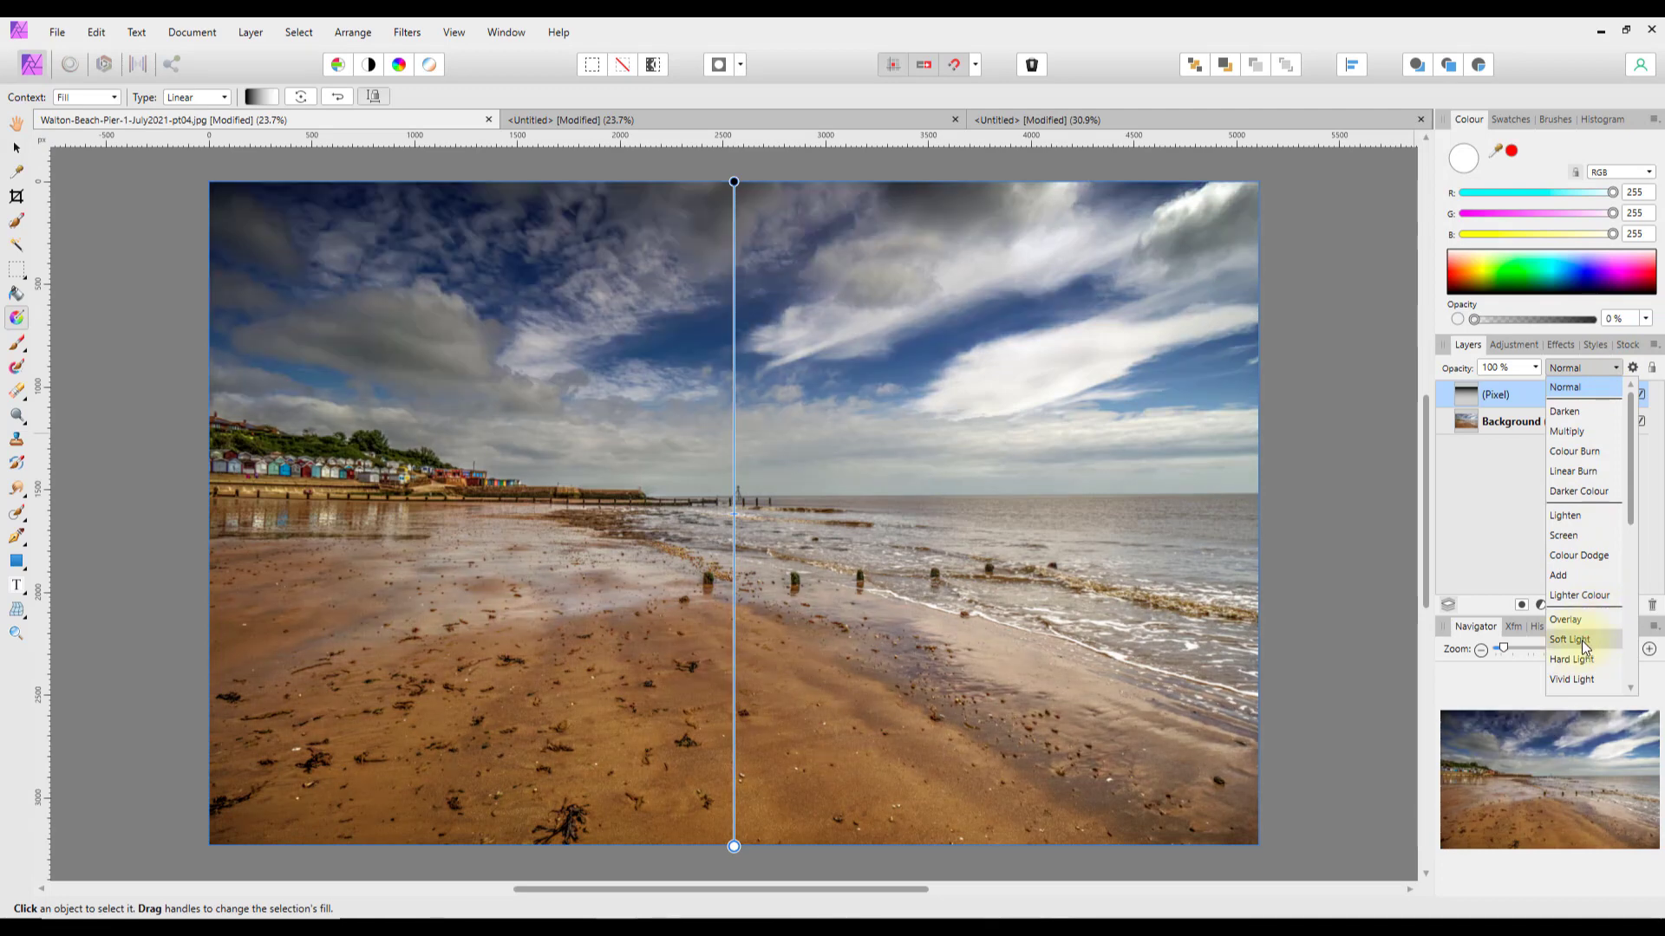
click(1582, 641)
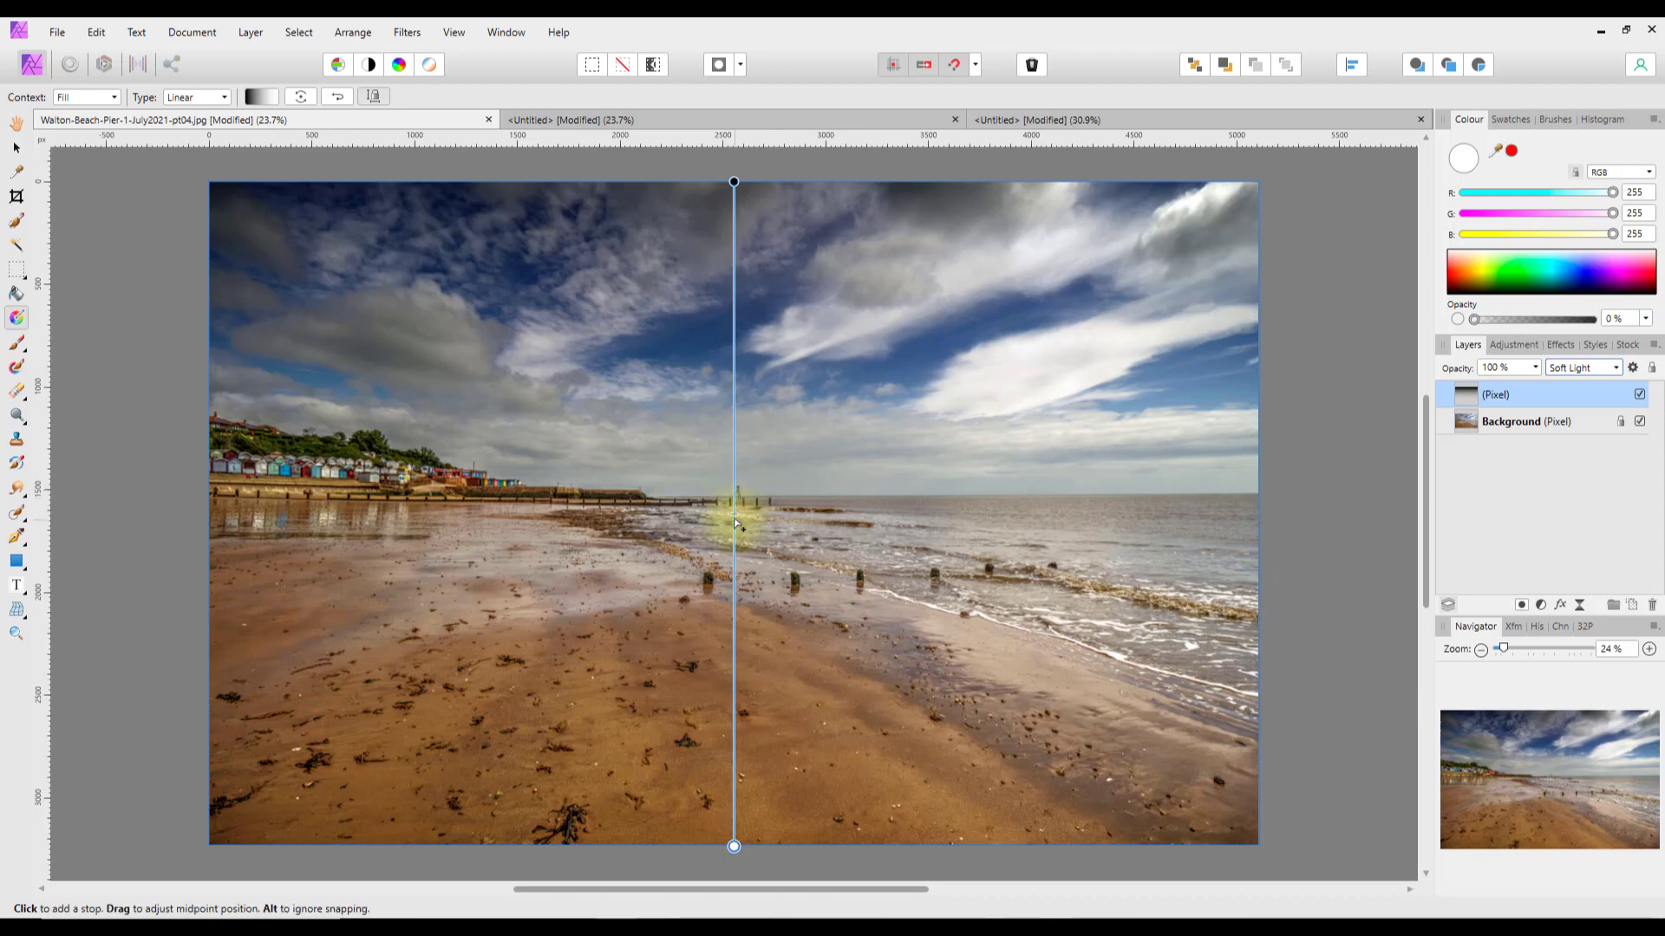
drag(741, 516, 743, 402)
drag(741, 375, 724, 468)
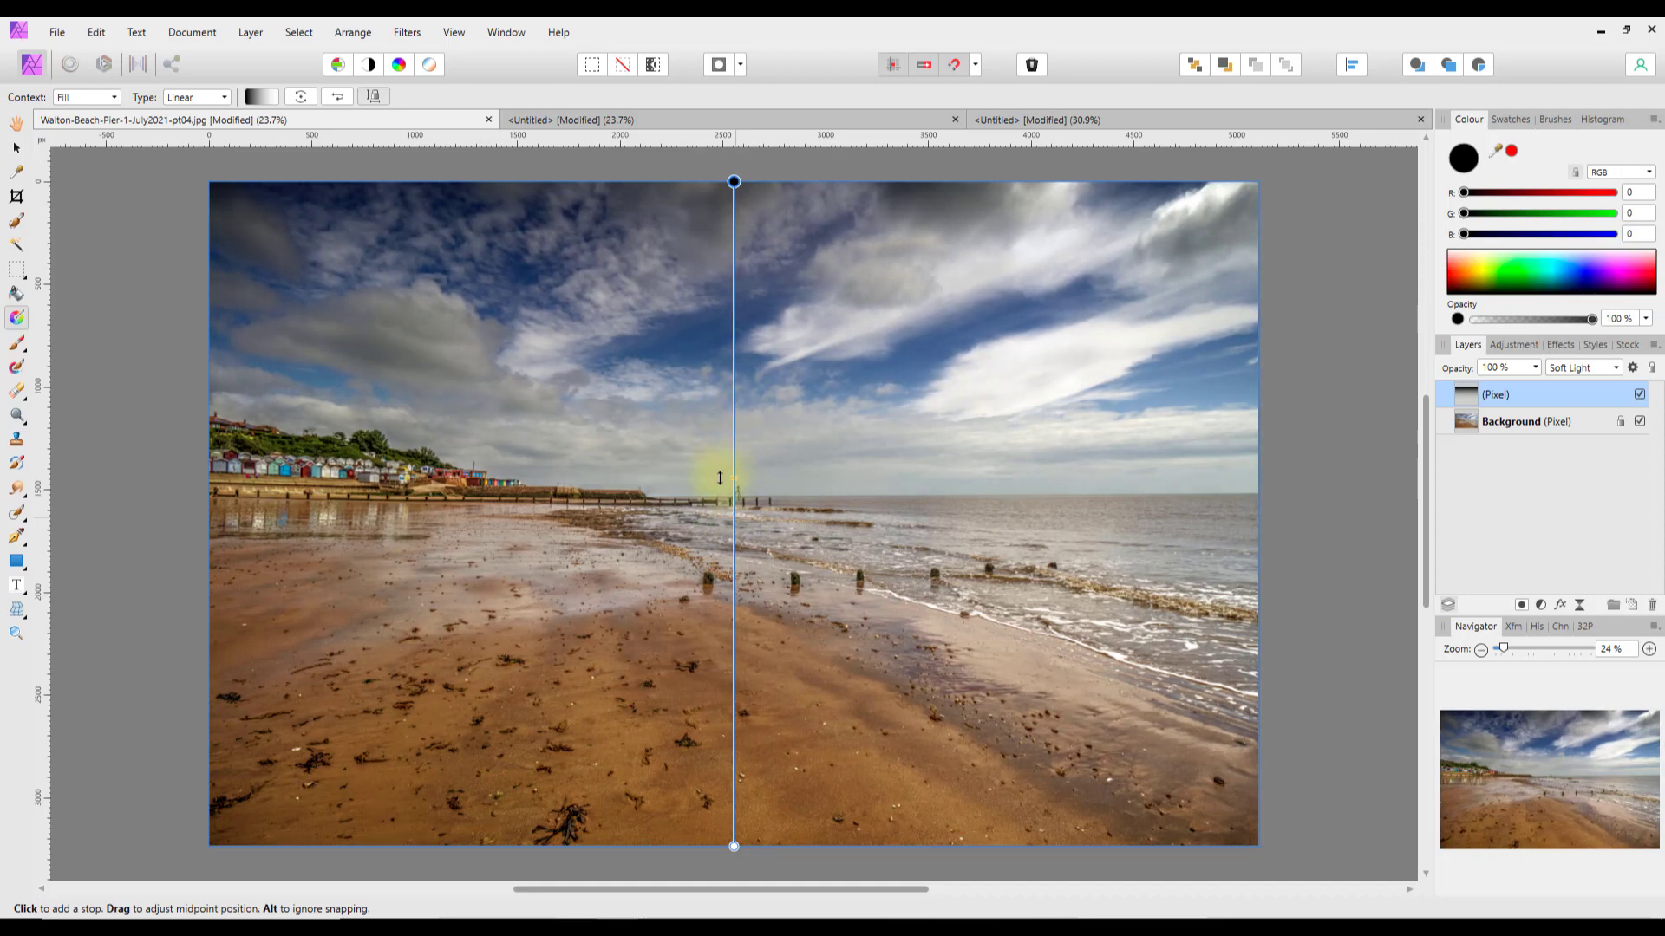
mouse_move(719, 473)
mouse_down()
mouse_move(738, 362)
mouse_move(733, 186)
mouse_move(720, 305)
mouse_up()
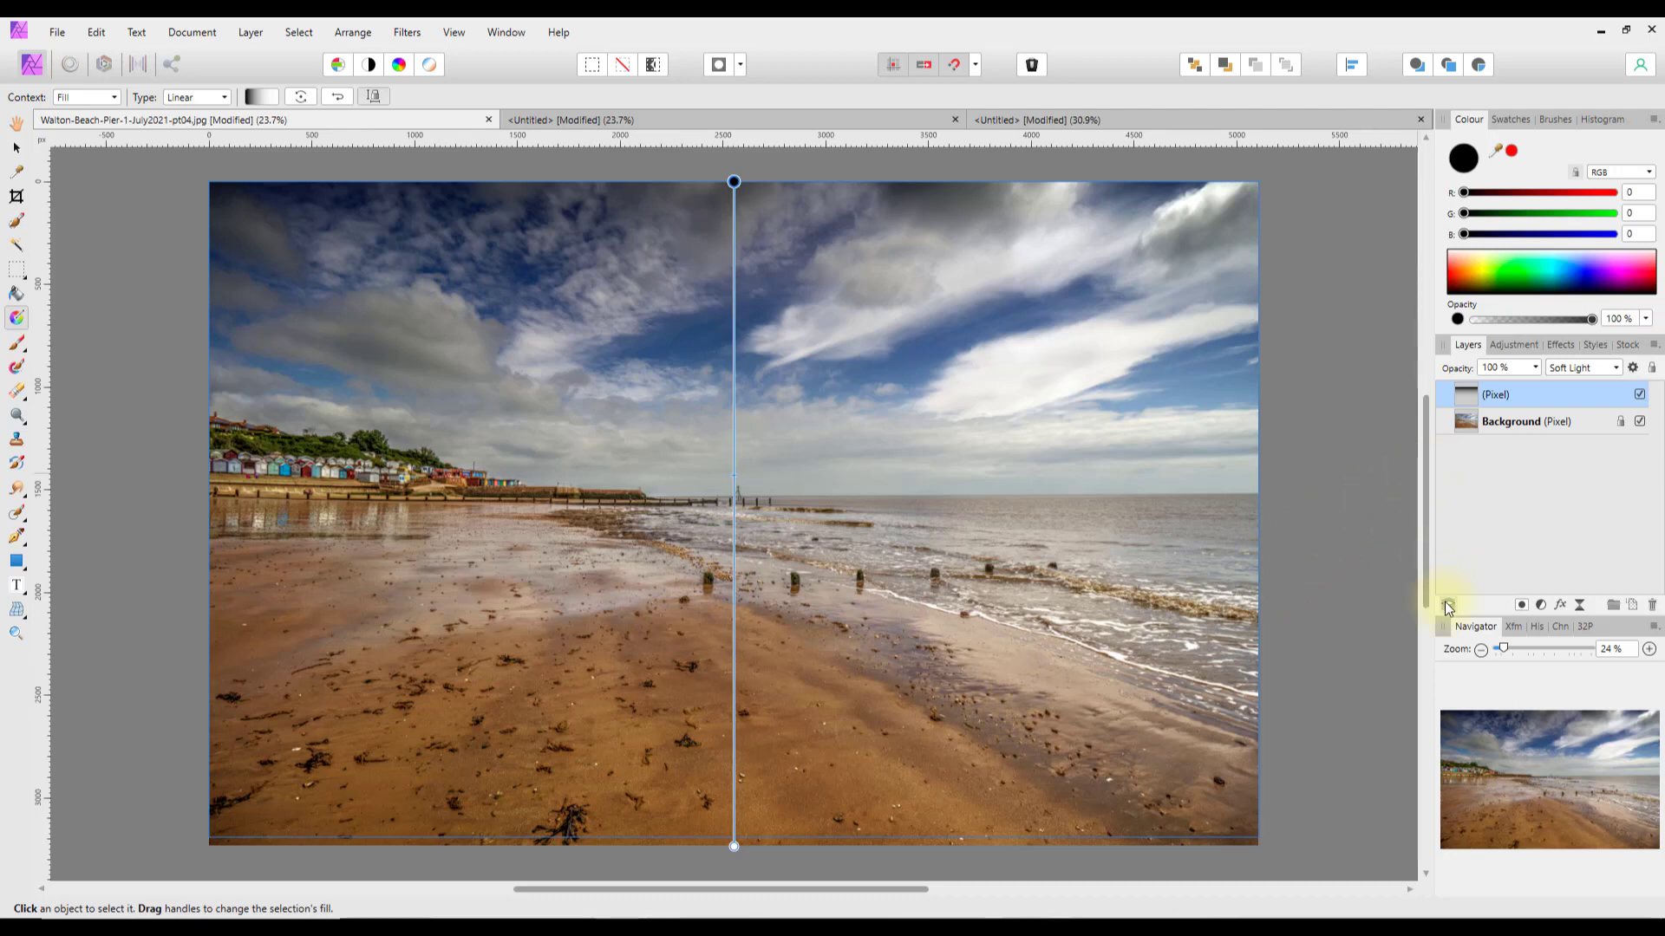
Add an HSL adjustment layer above the gradient layer and raise its saturation slightly.
click(1542, 606)
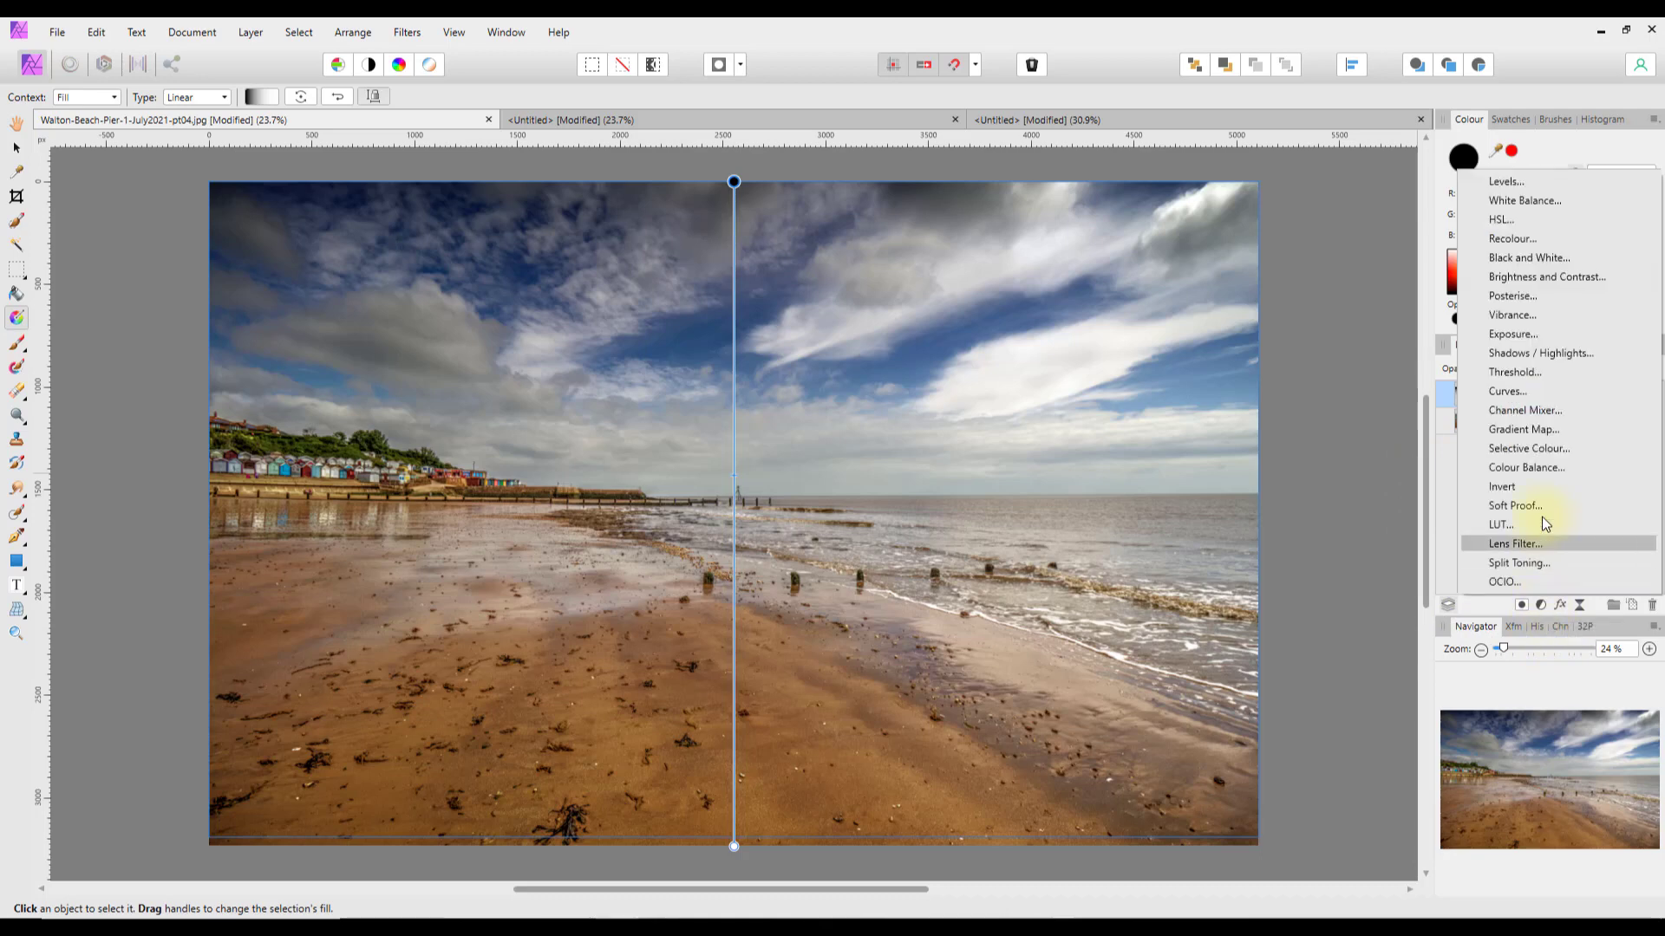
click(1502, 222)
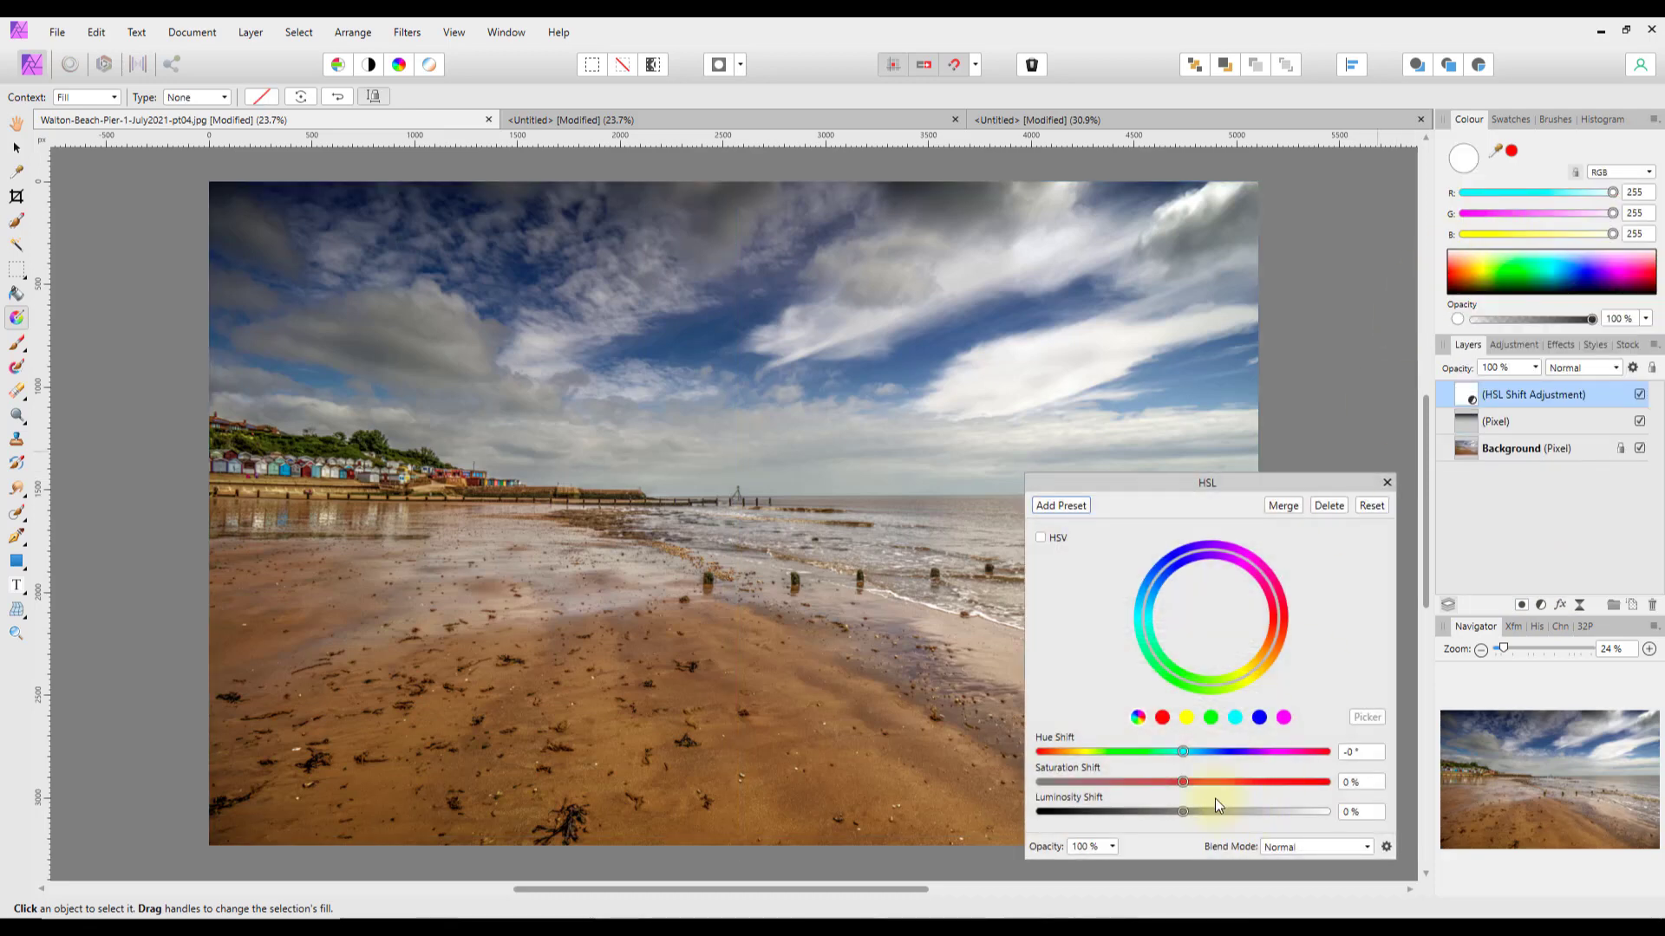
drag(1185, 783, 1198, 782)
click(1389, 483)
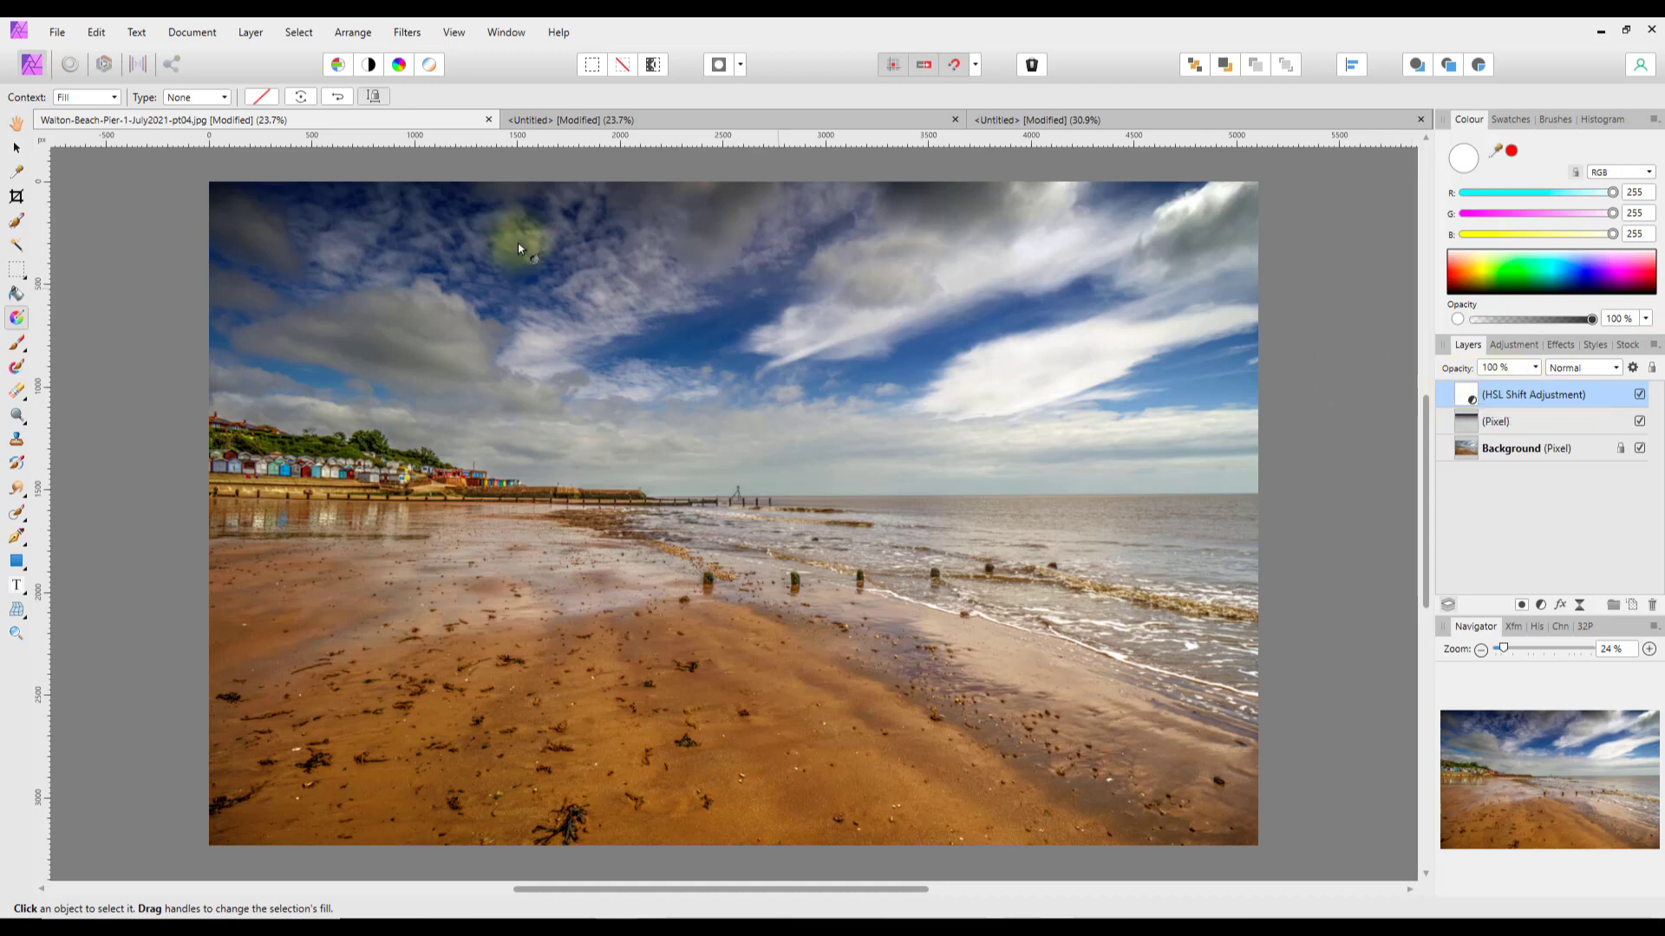
Switch to the untitled copy of the beach photo in the second document and add a new fill layer.
click(666, 122)
key(h)
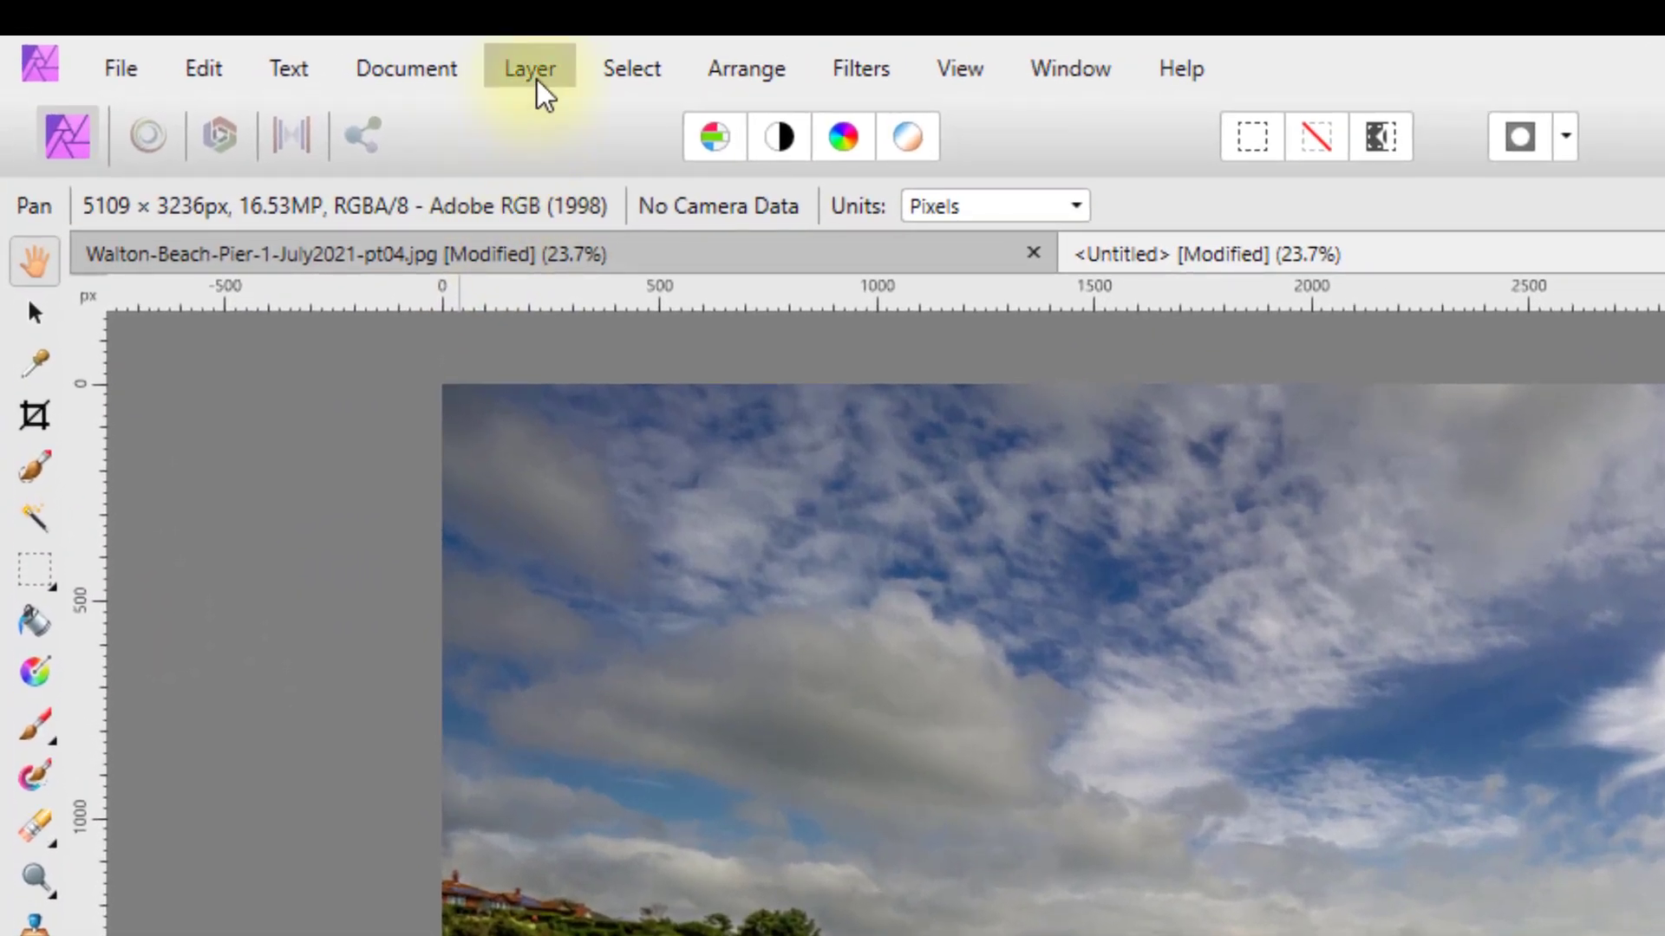
click(539, 90)
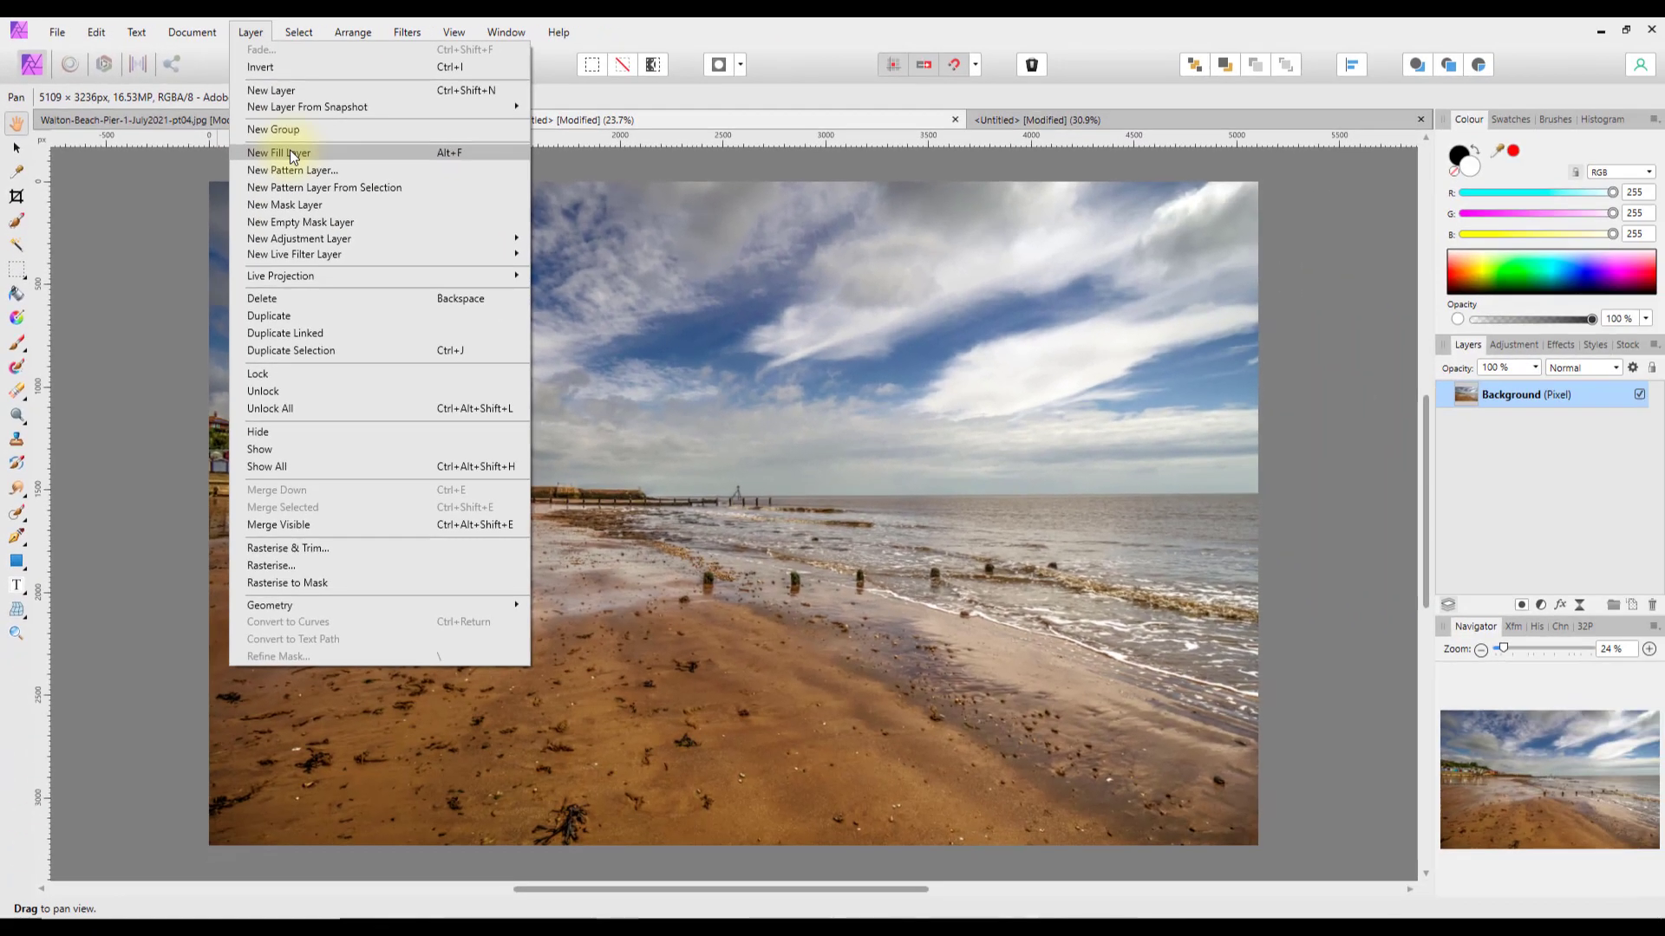
click(292, 154)
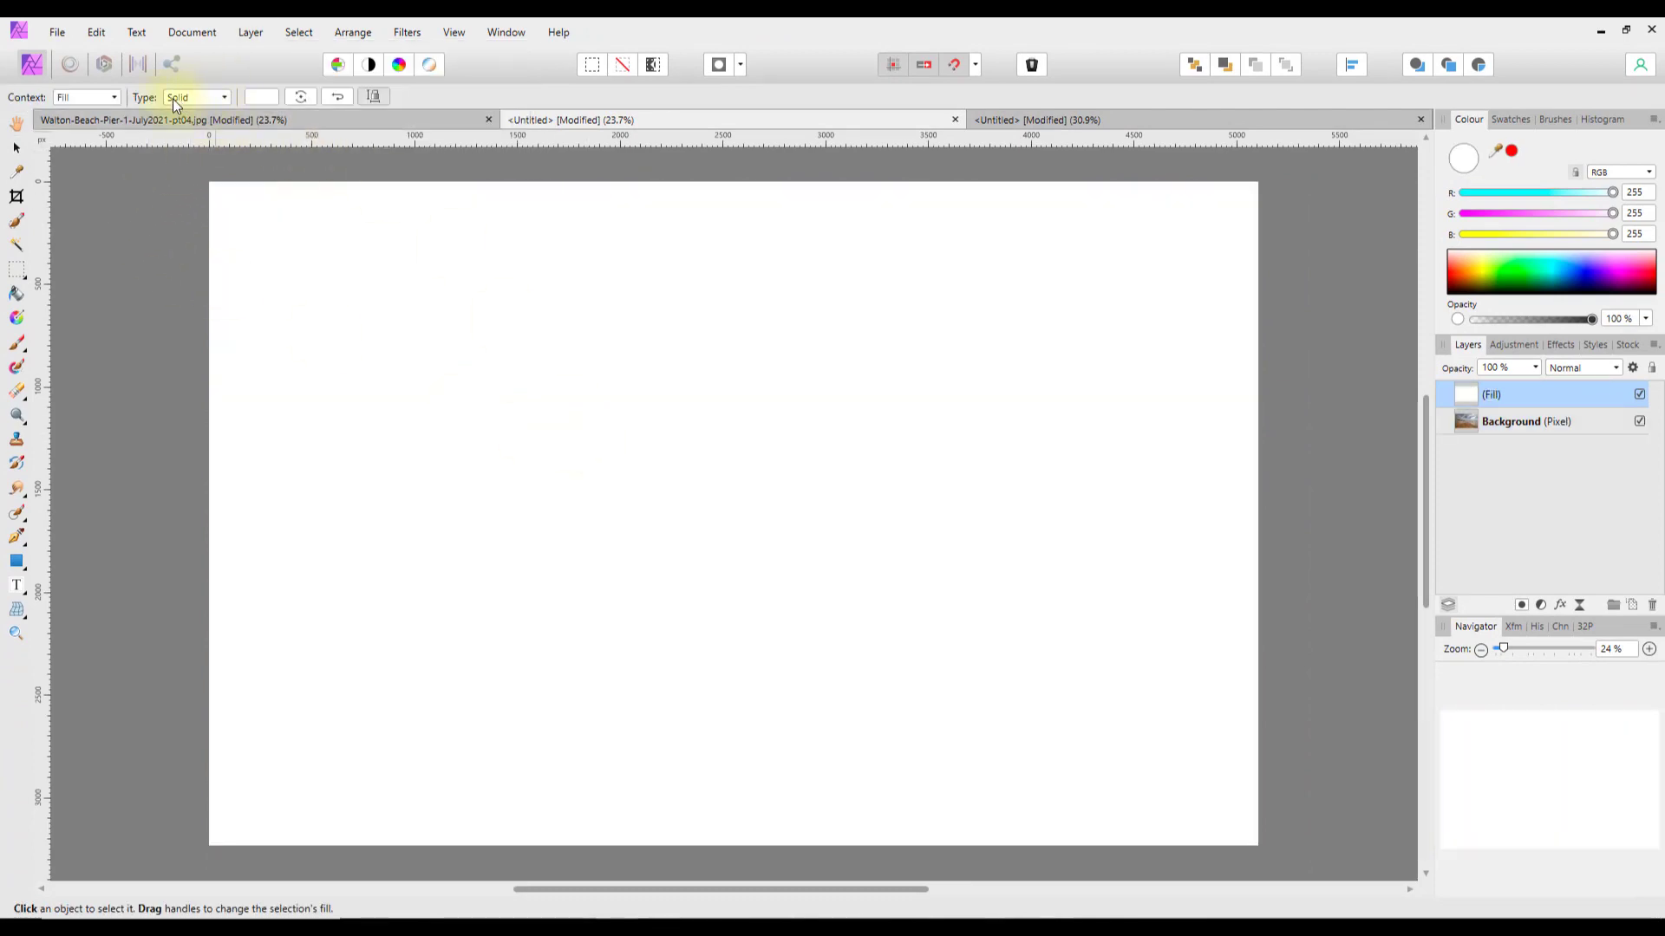
Change the fill layer's type to Linear and draw its gradient from the photo's top edge to its bottom edge near the centre.
click(226, 98)
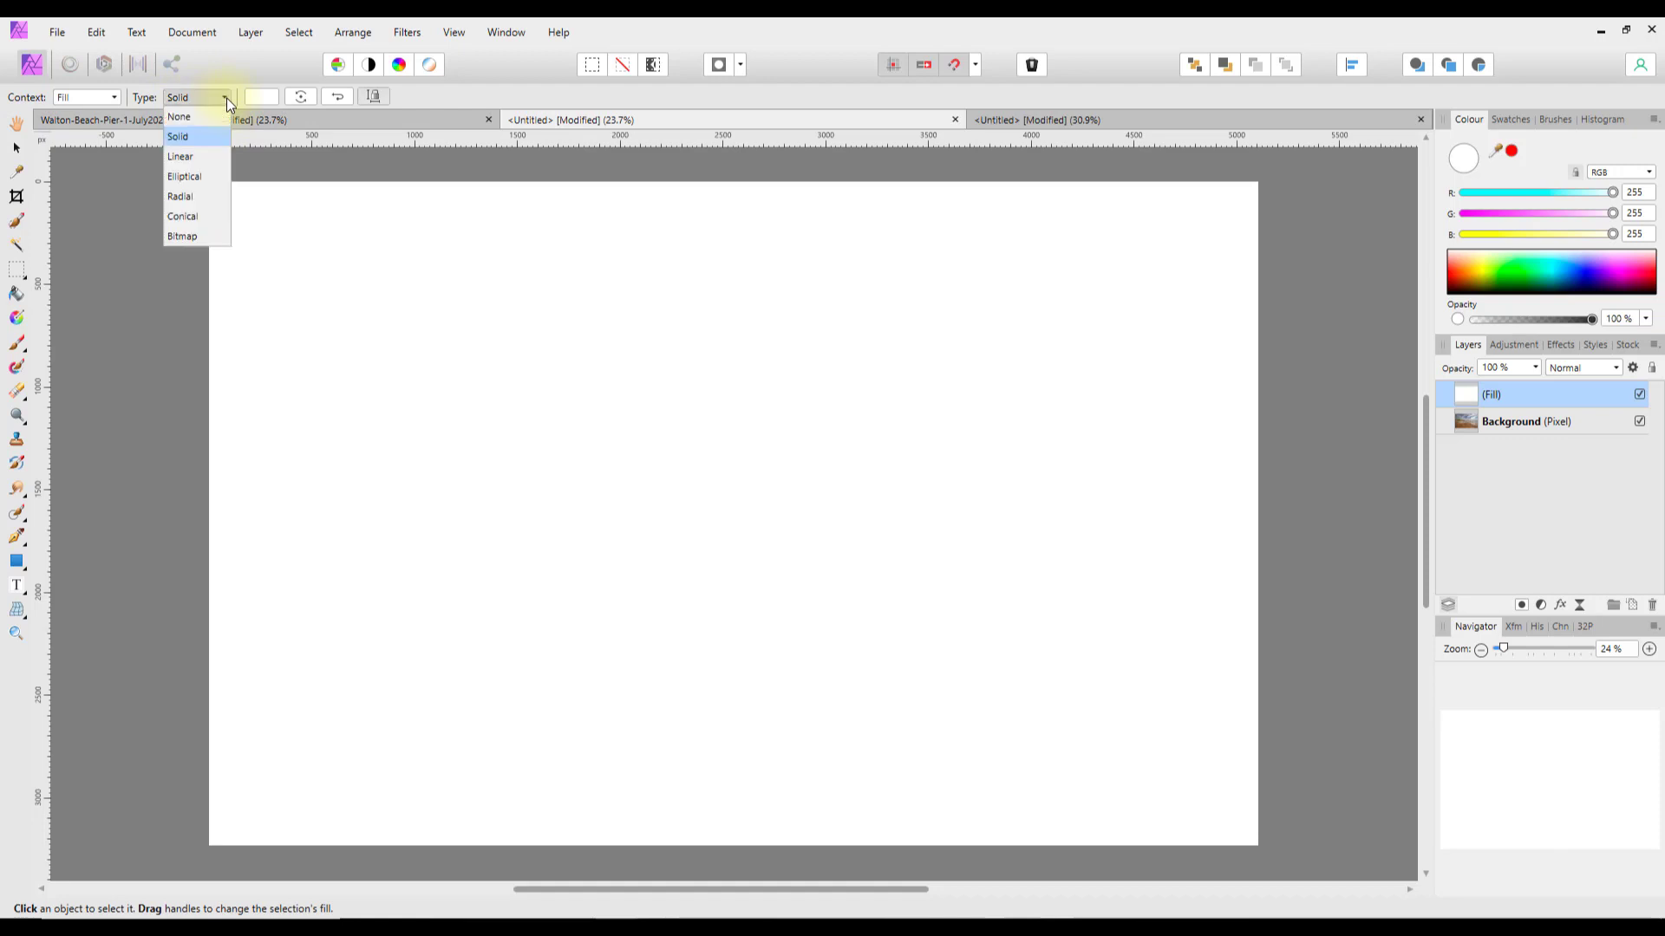
click(184, 158)
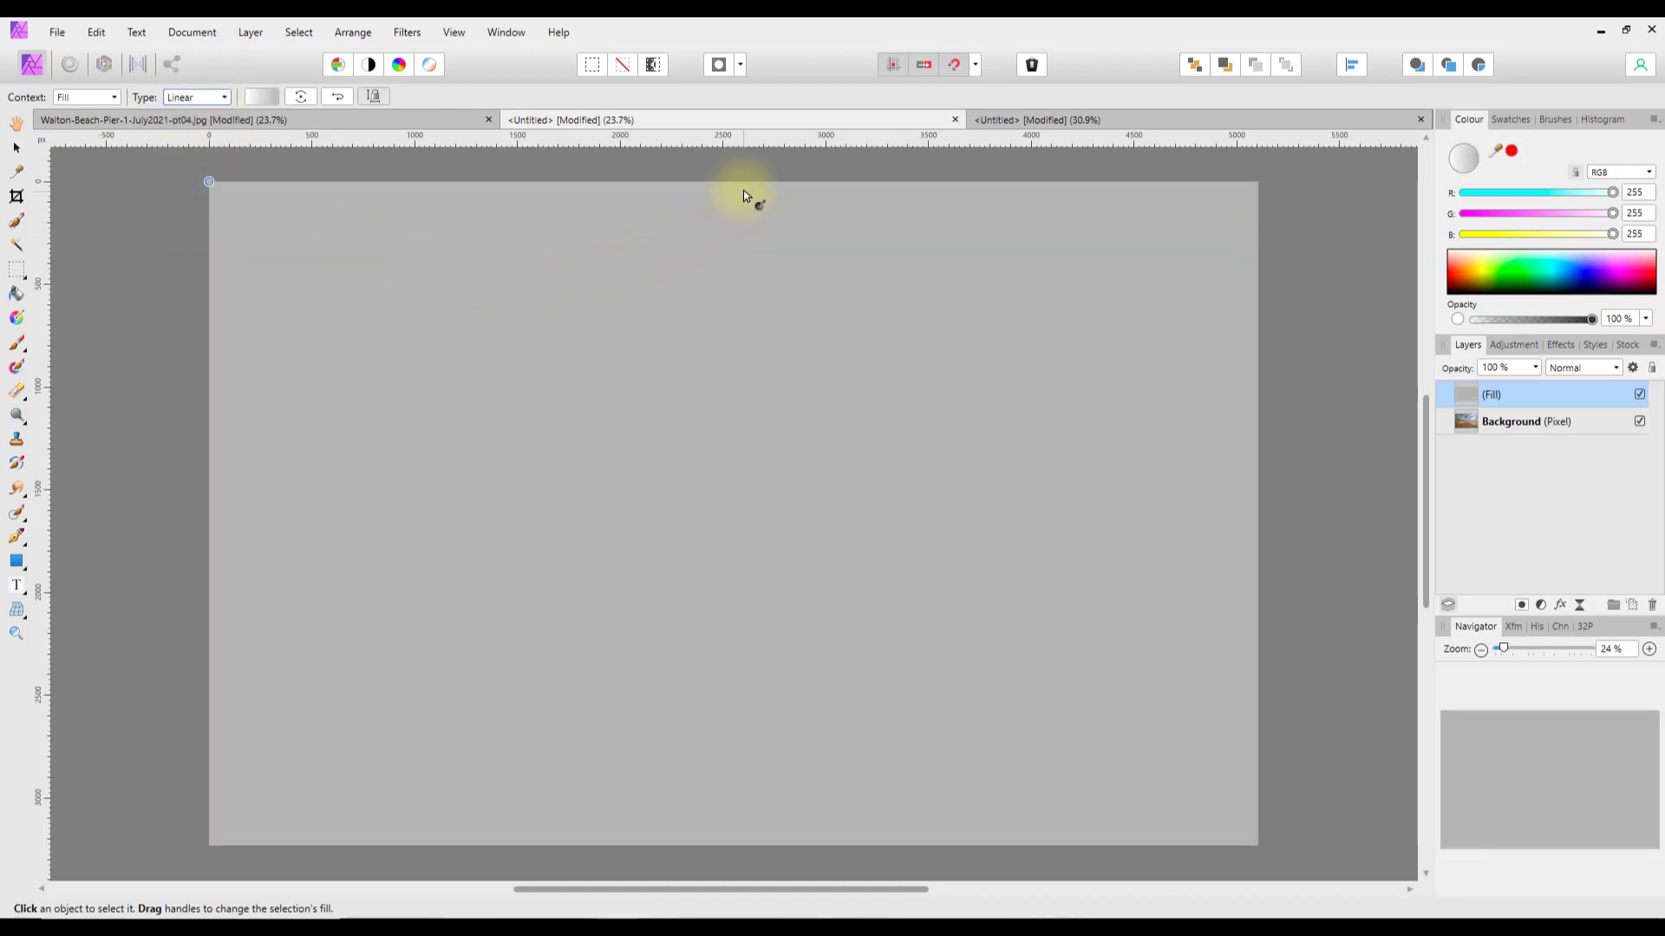
drag(743, 184, 734, 839)
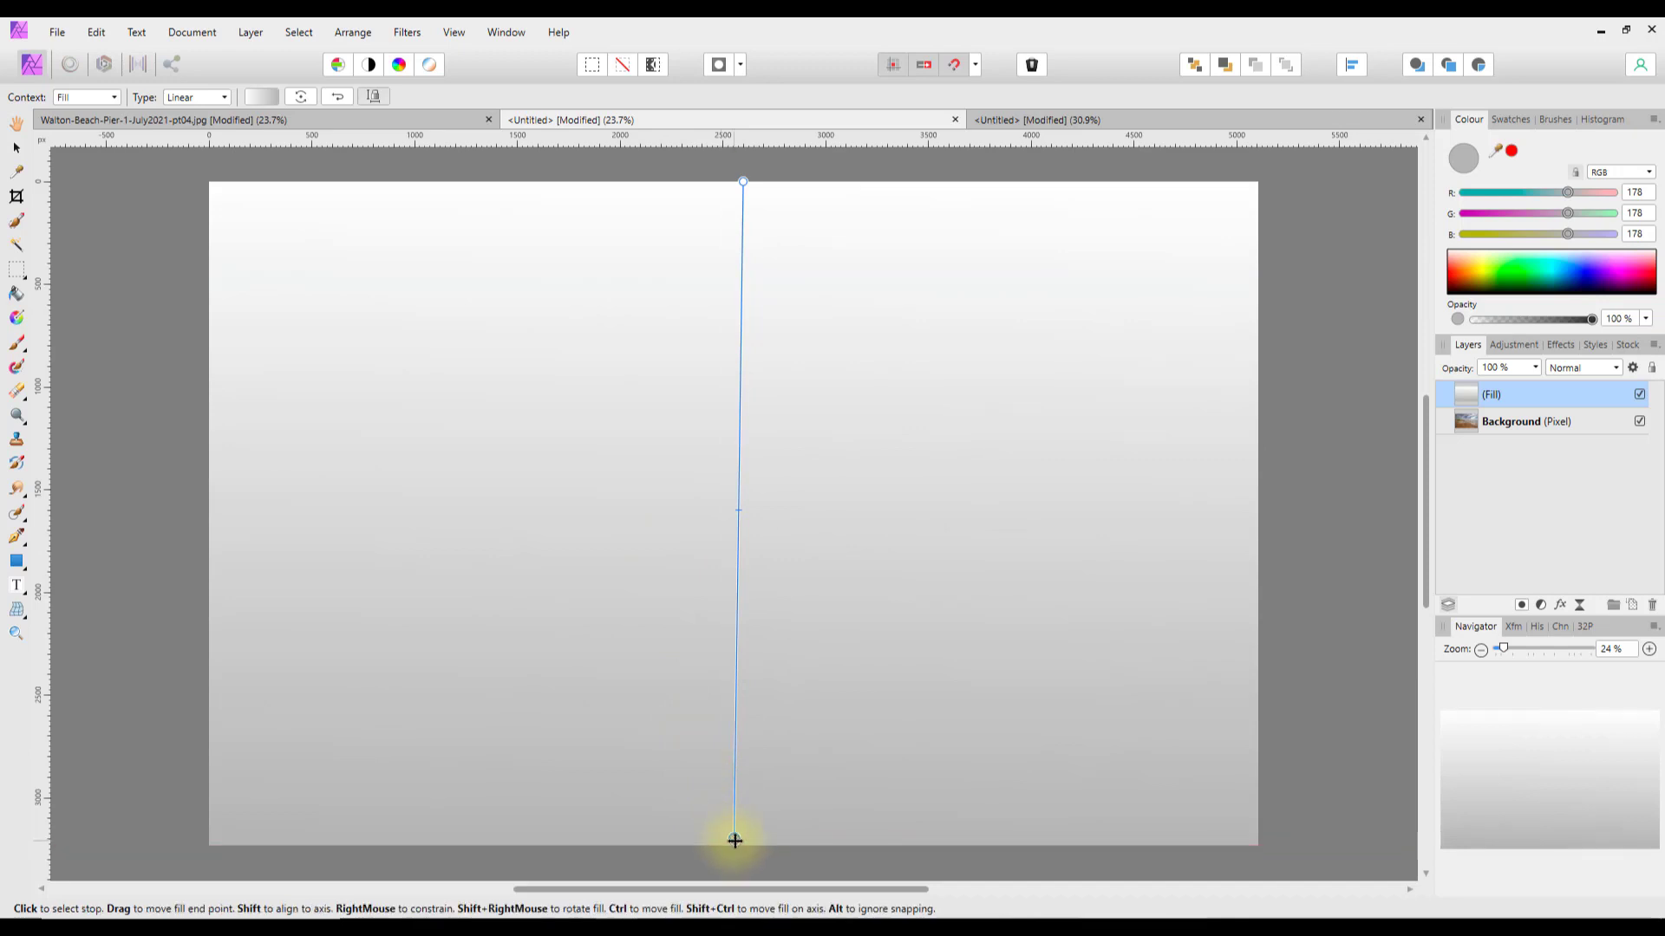
mouse_move(735, 841)
mouse_down()
mouse_move(782, 850)
mouse_move(754, 850)
mouse_move(744, 798)
mouse_move(749, 830)
mouse_up()
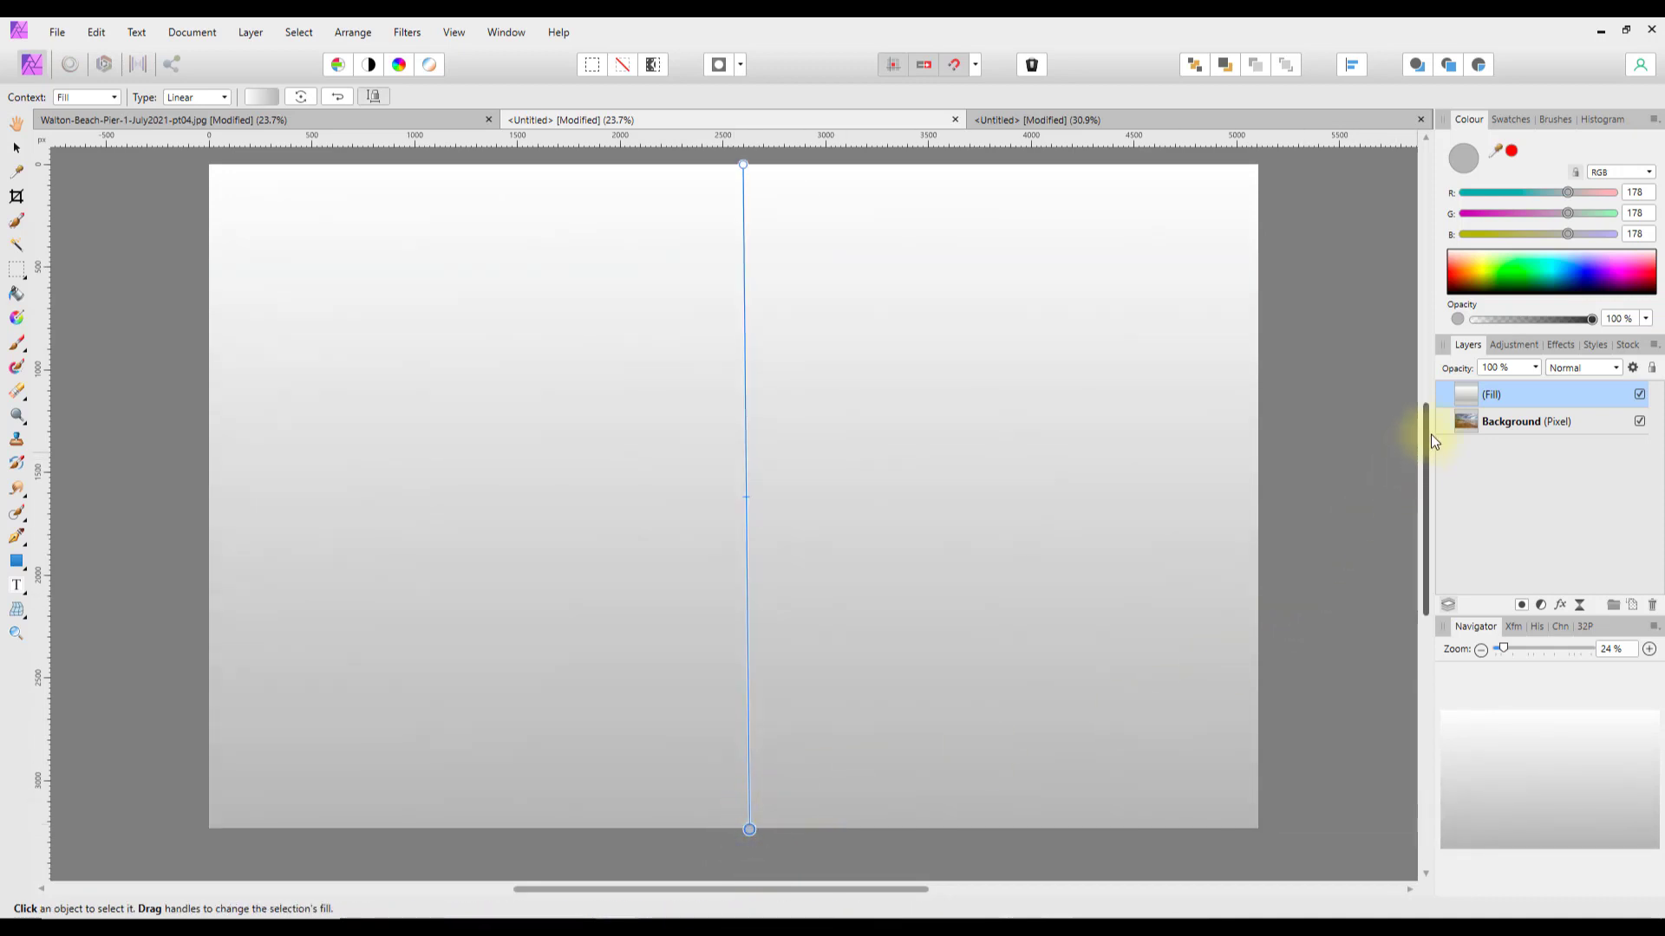
drag(1430, 432, 1430, 431)
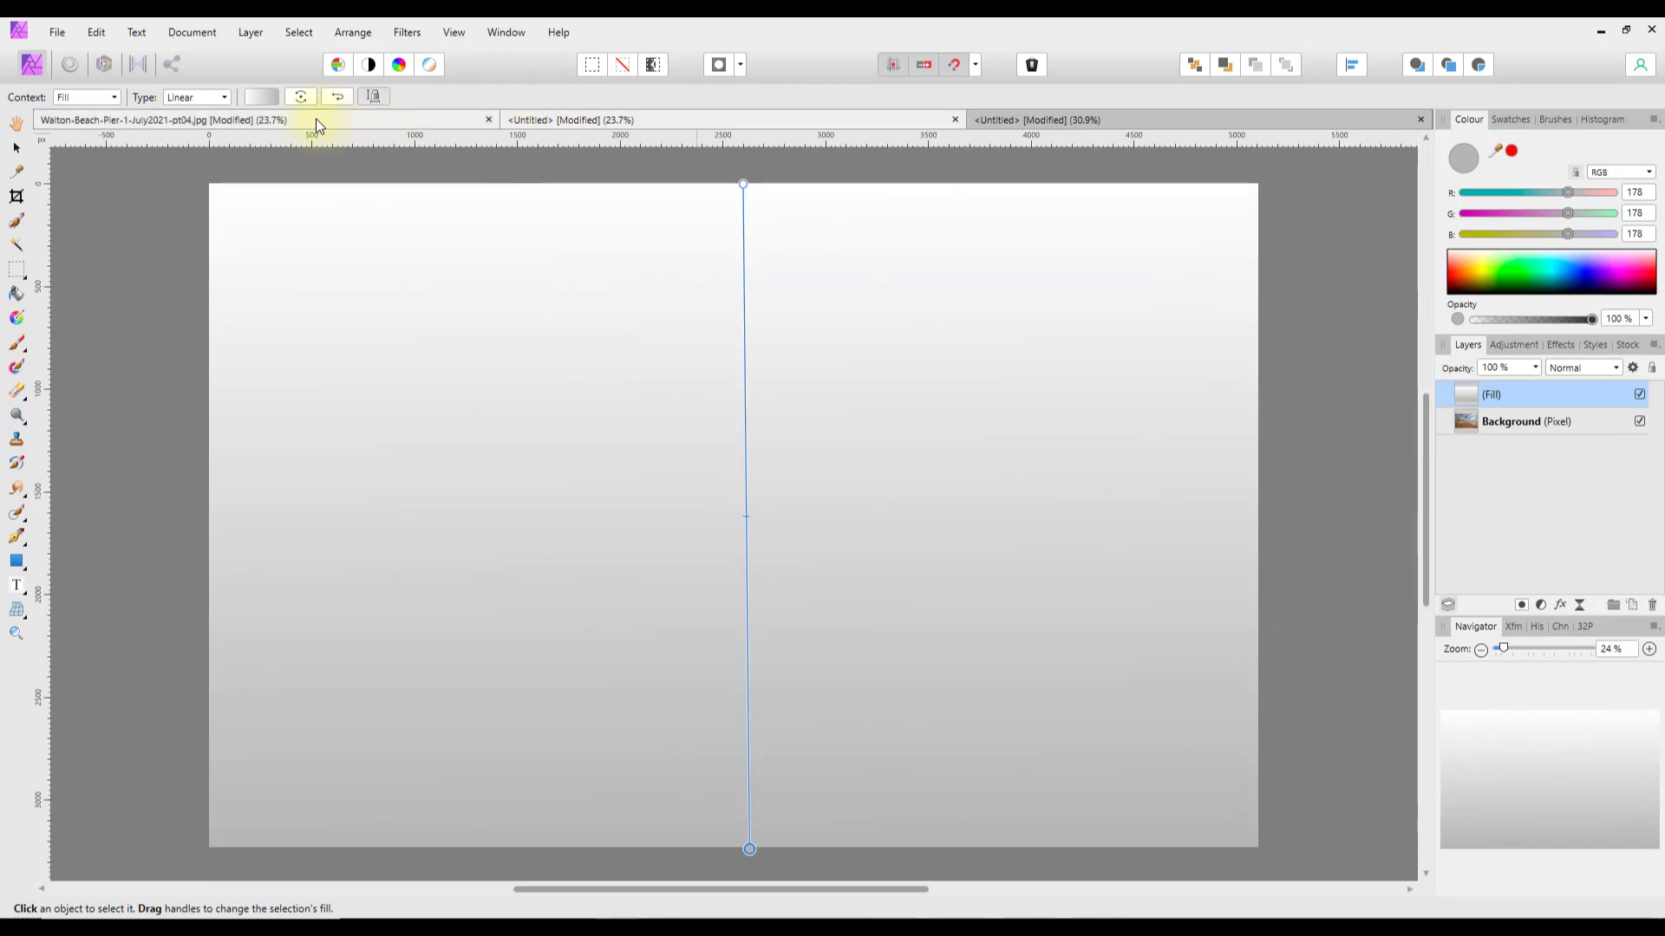
Reverse the fill layer's gradient and change its grey start stop to black.
click(336, 96)
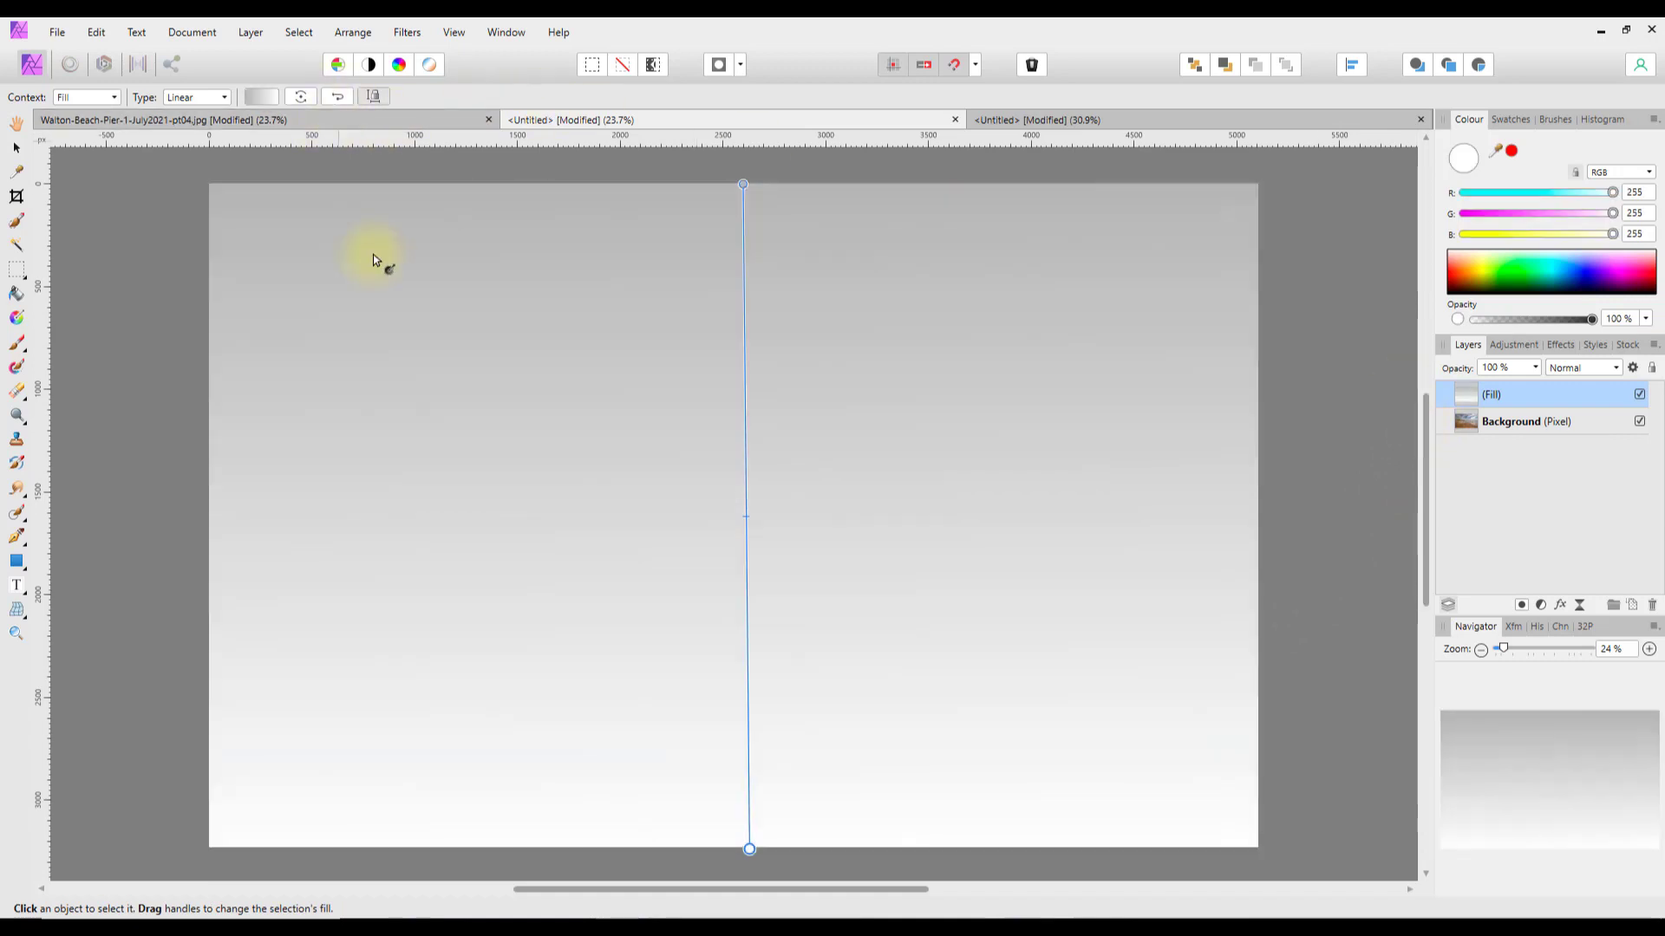
click(261, 99)
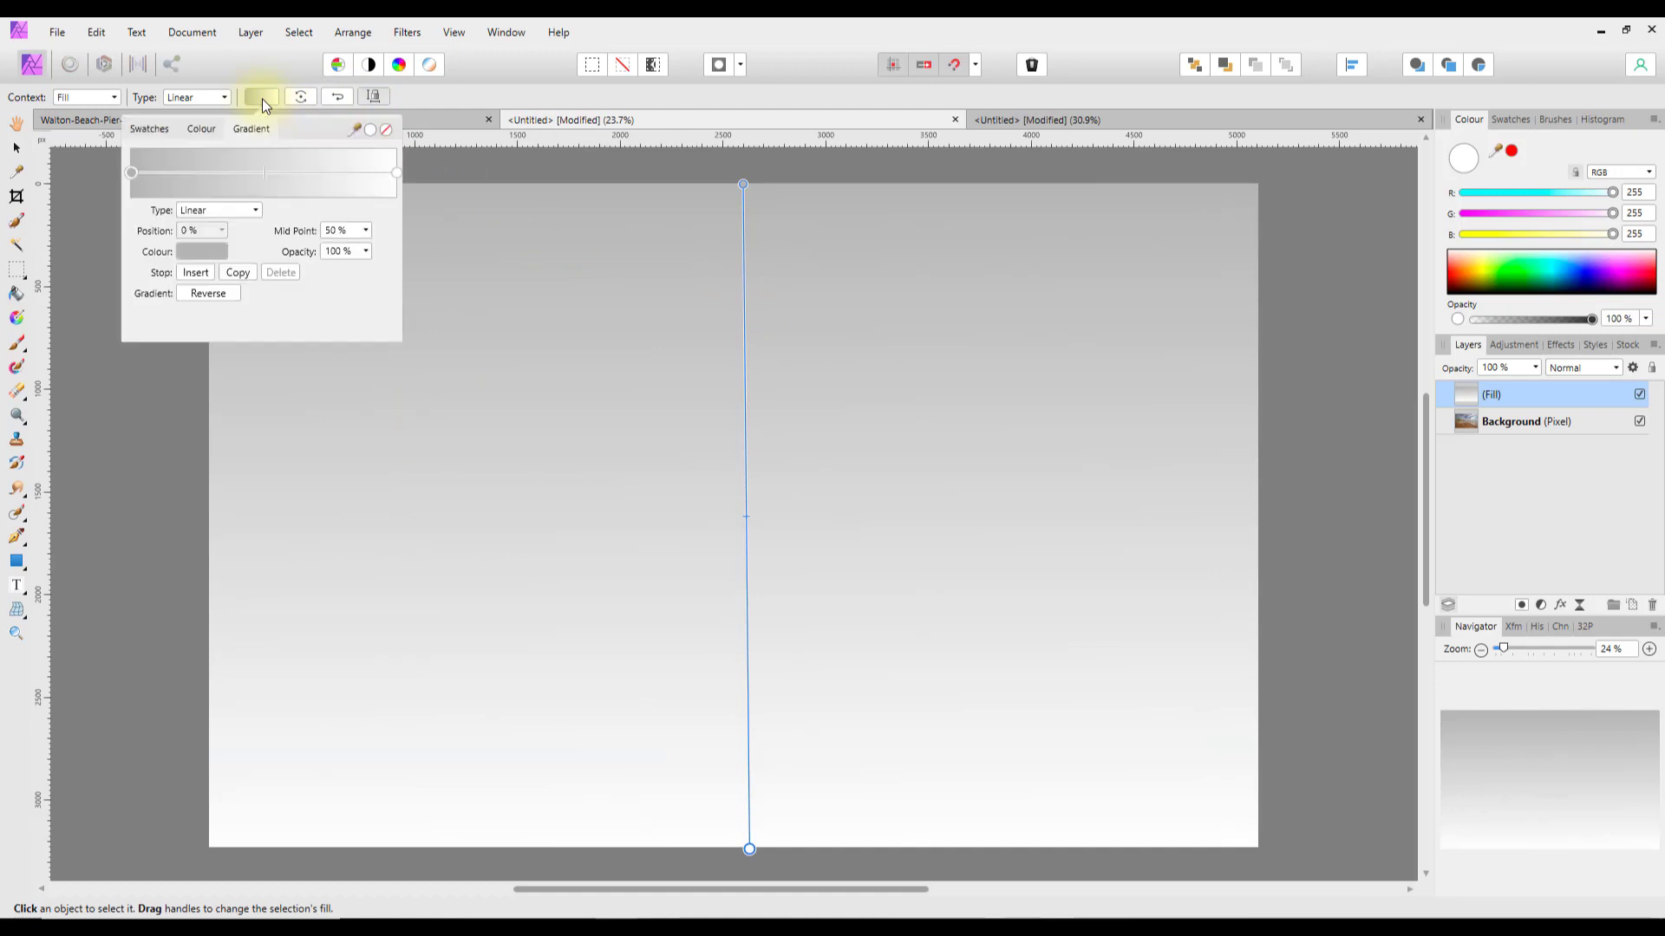
click(191, 253)
click(126, 419)
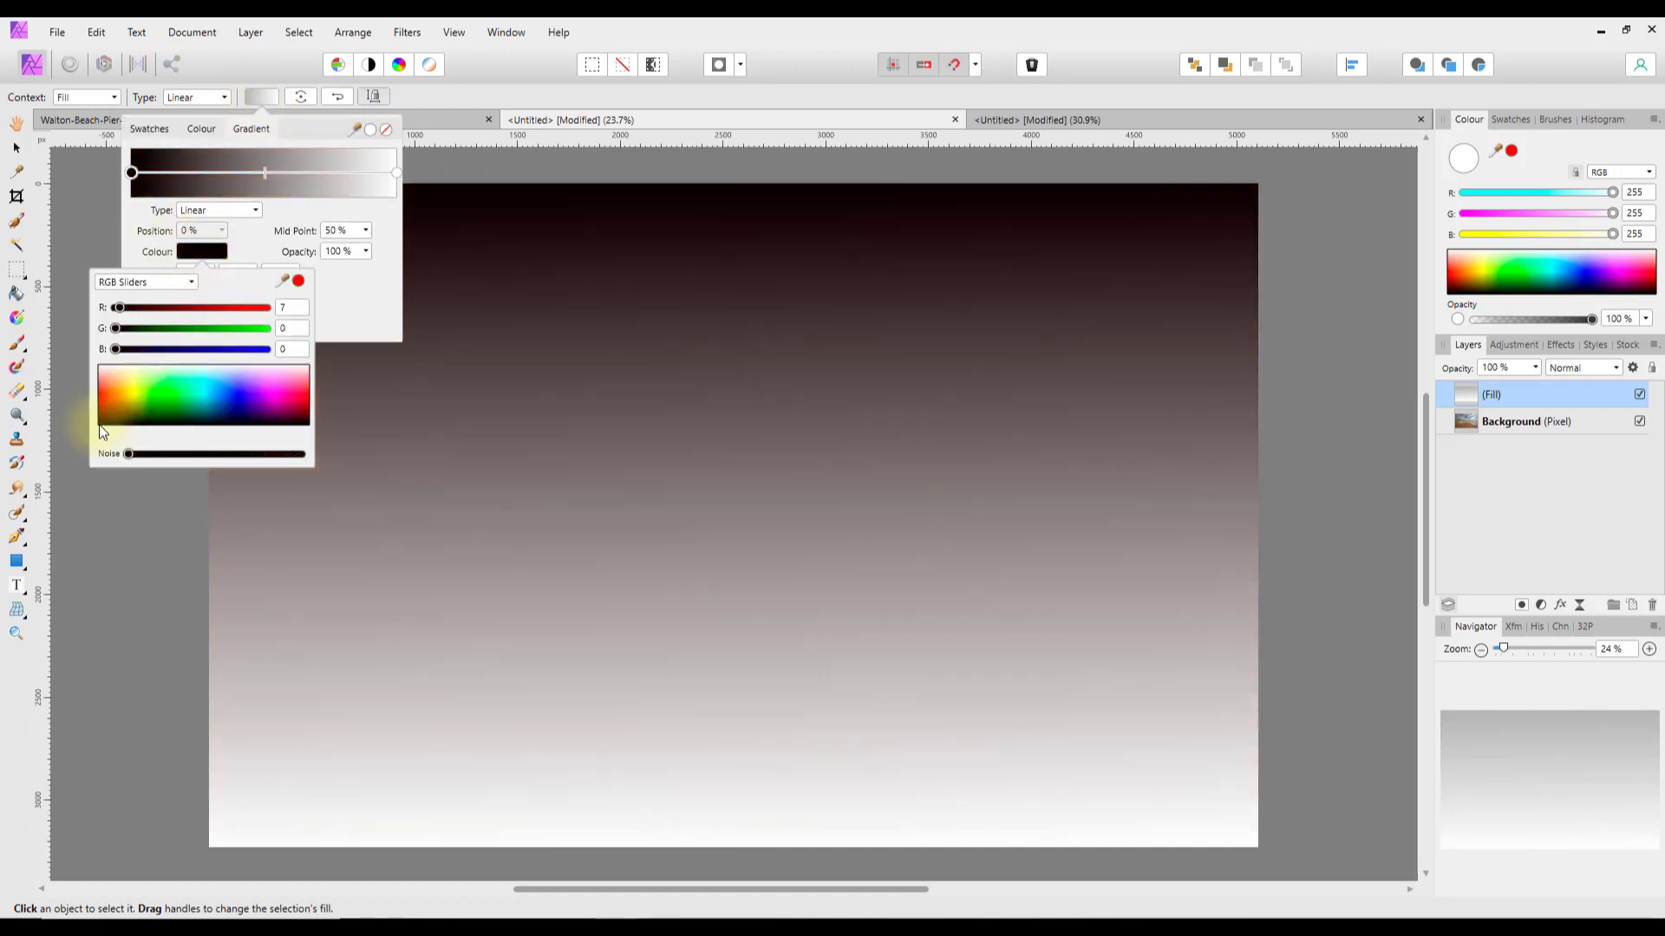
click(357, 303)
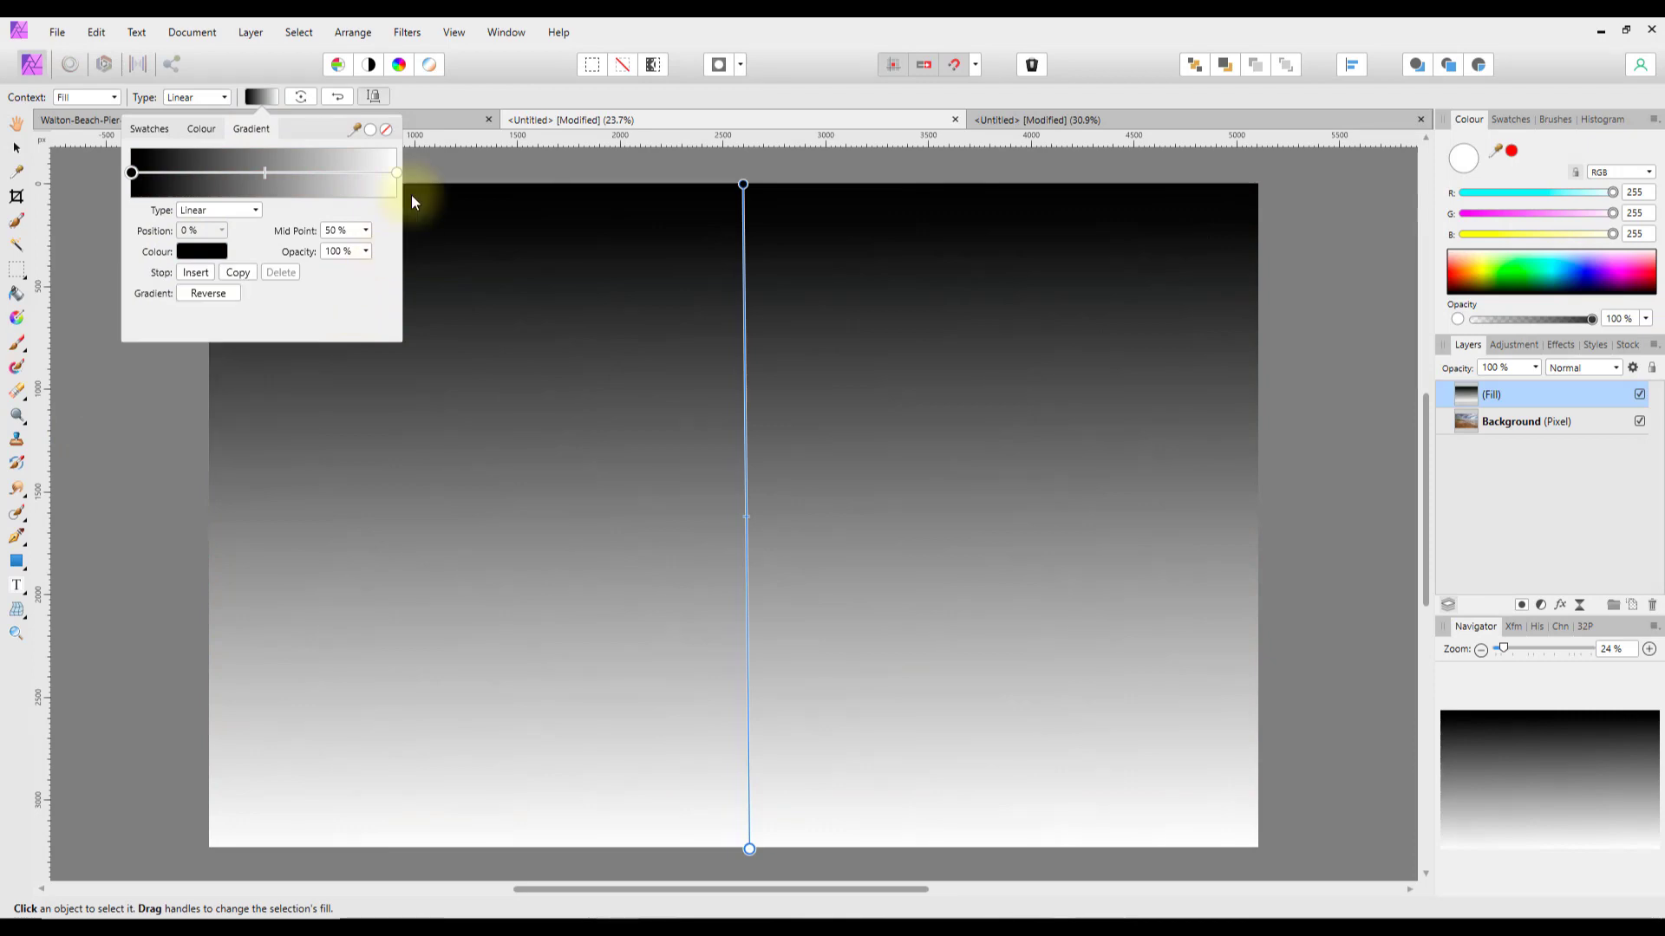
Set the opacity of the fill layer gradient's white end stop to 0 %.
click(397, 172)
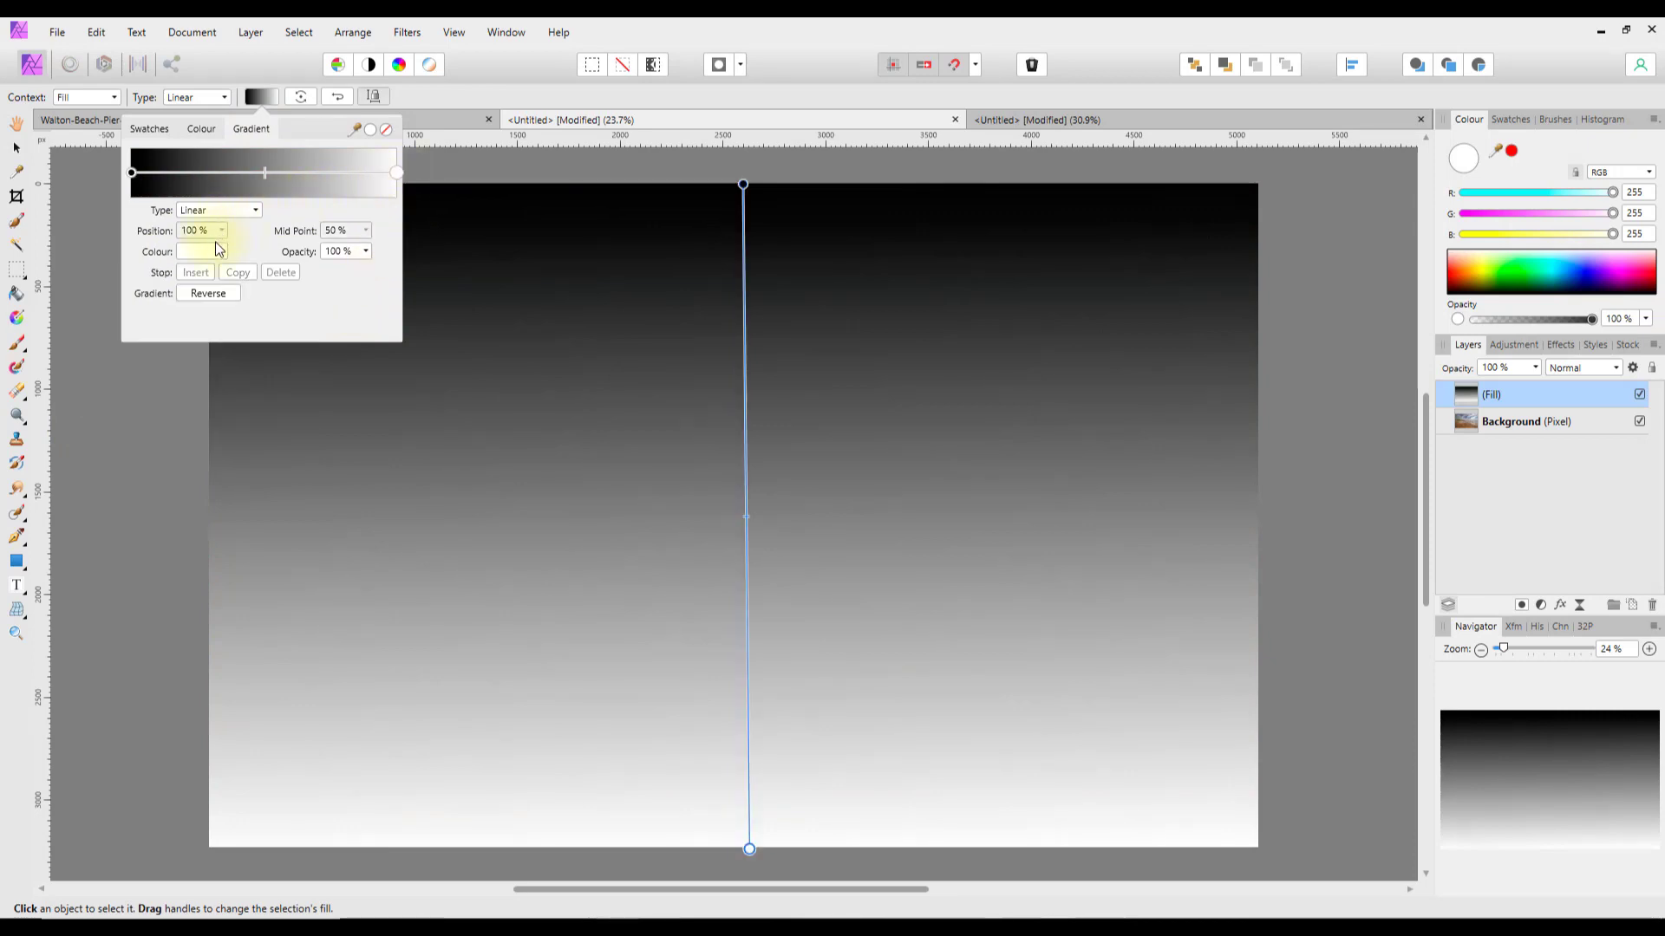
click(366, 251)
drag(369, 269, 237, 278)
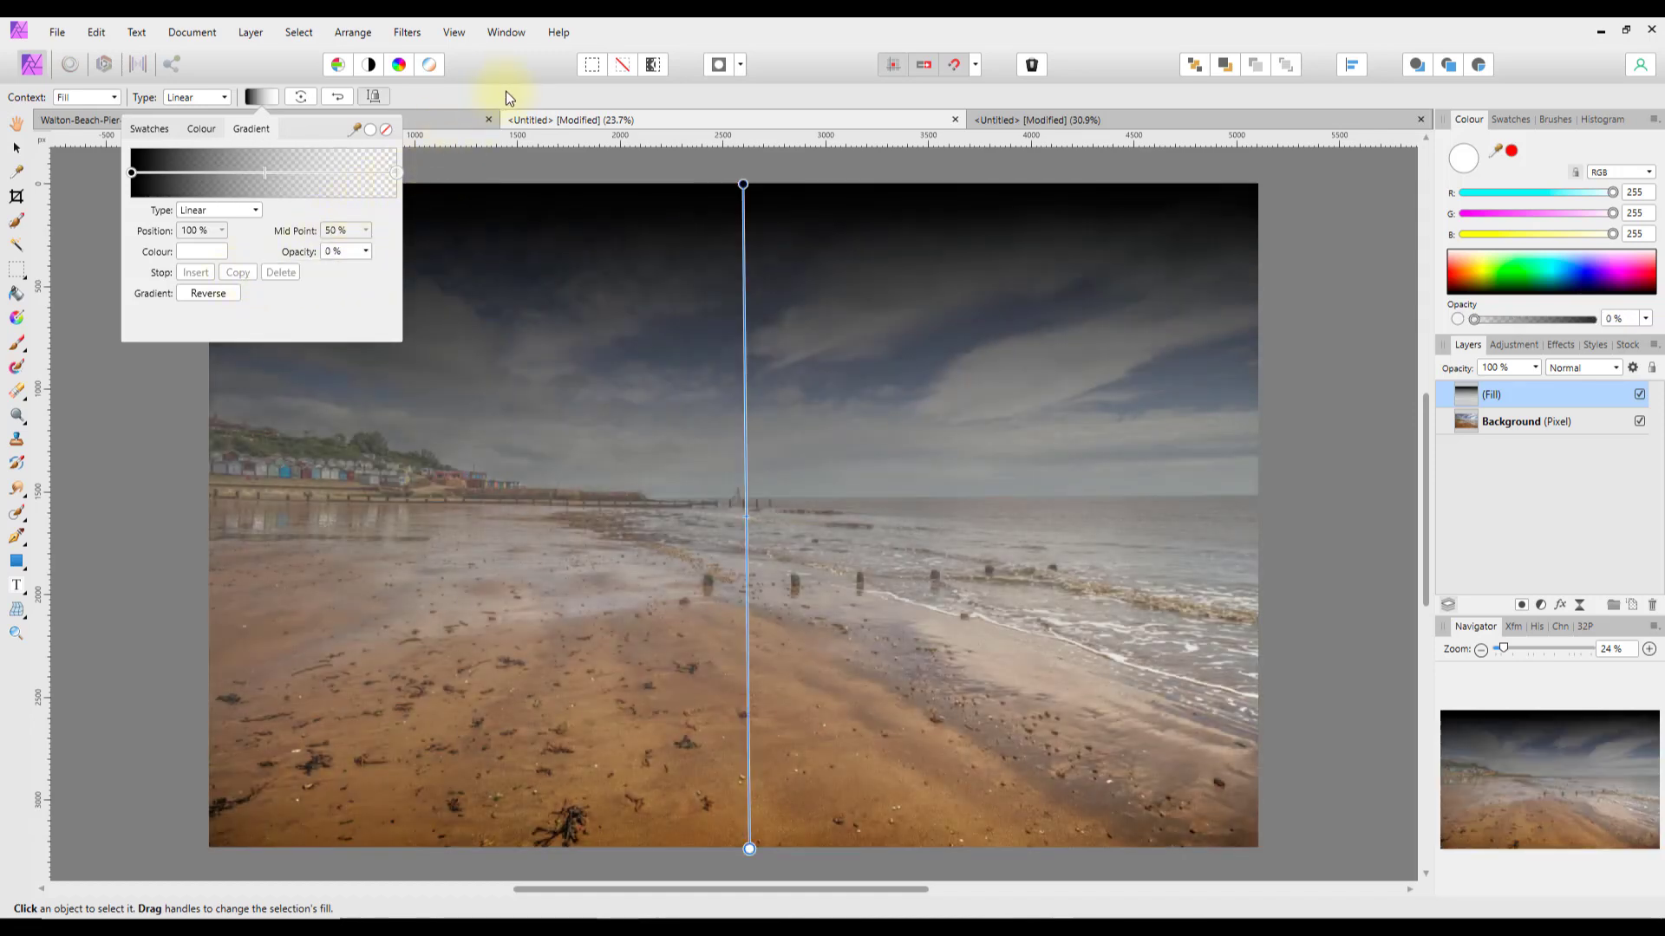
Set the fill layer's blend mode to Soft Light and move its gradient midpoint up to just above the horizon.
click(1618, 368)
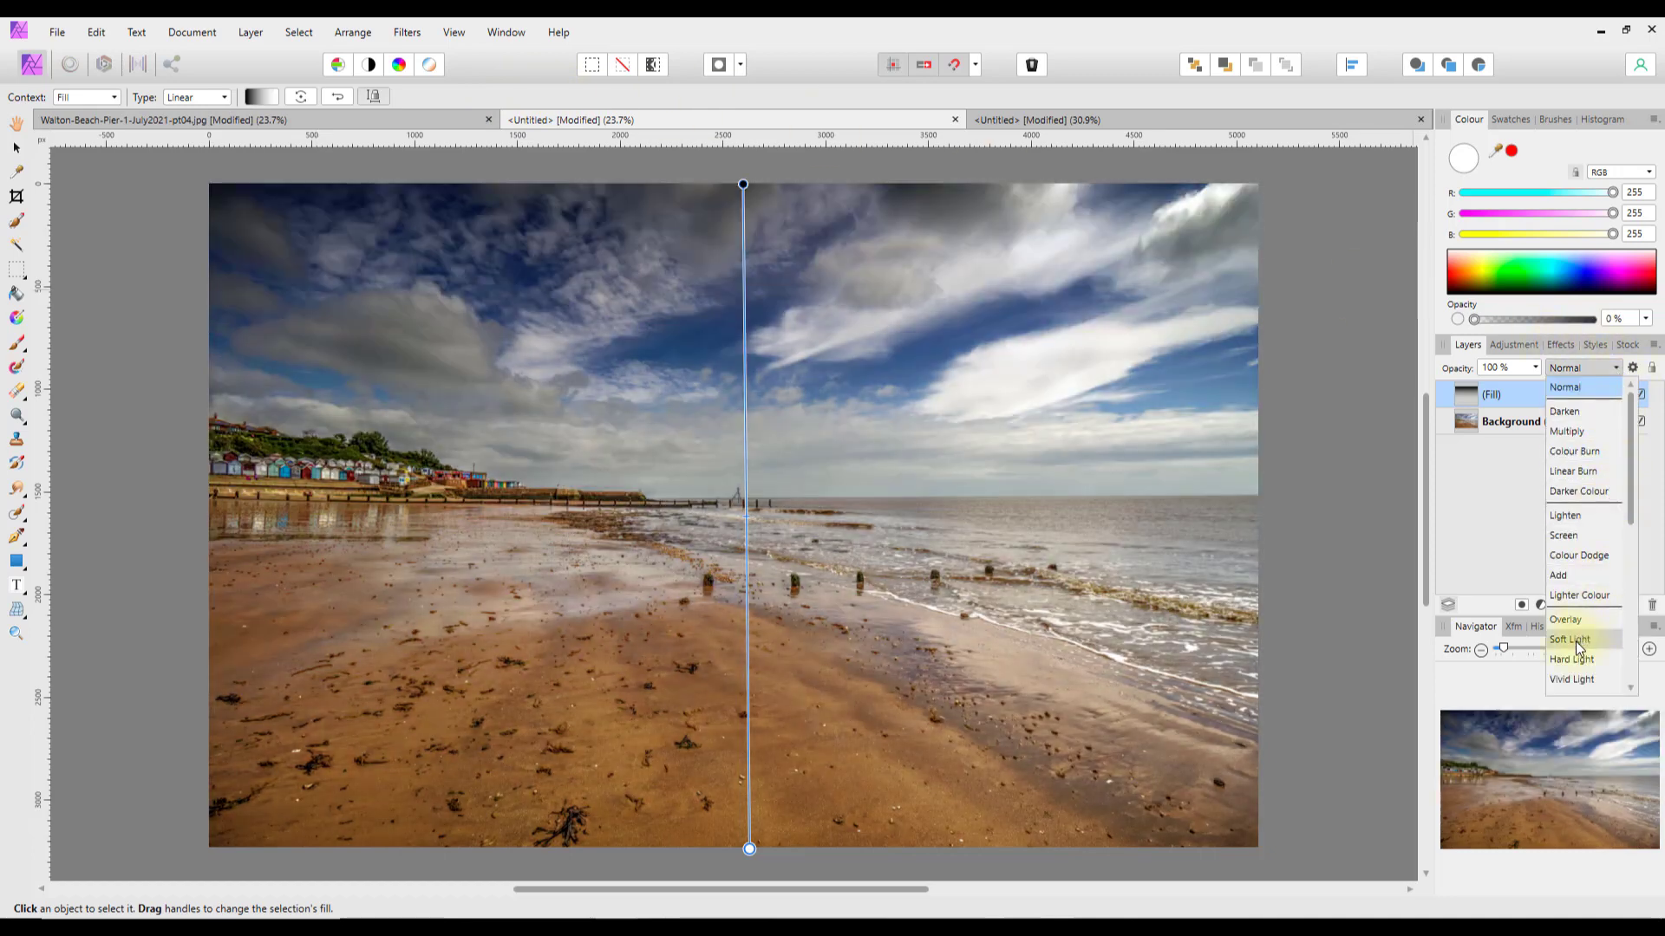
click(1569, 639)
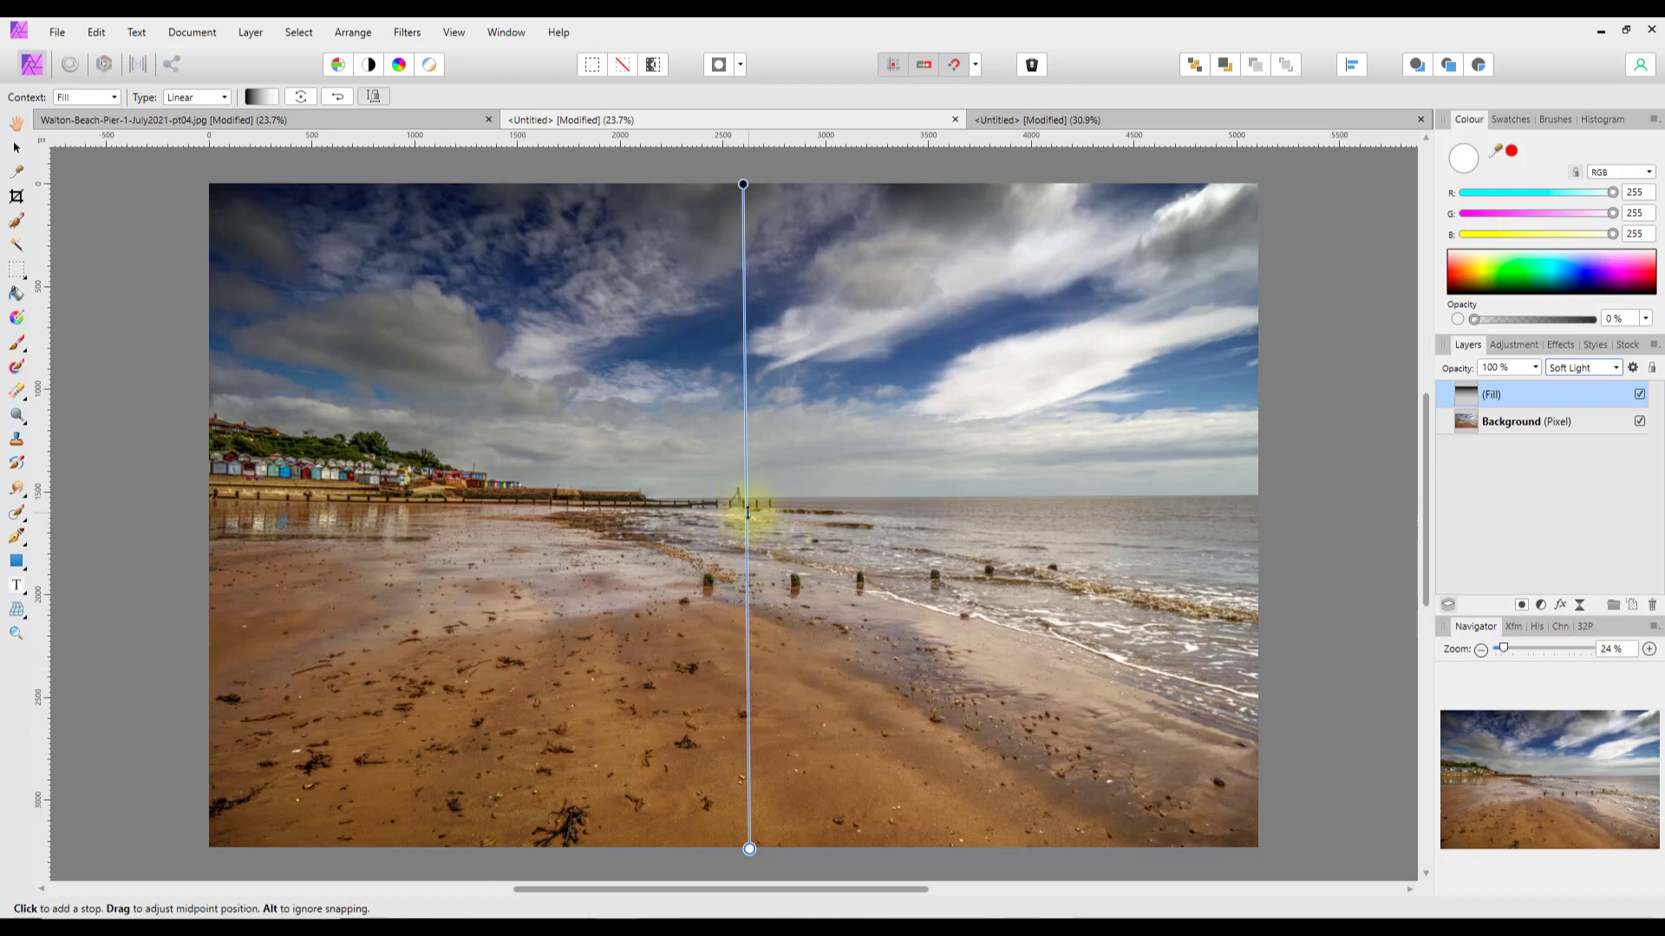
drag(748, 519, 740, 462)
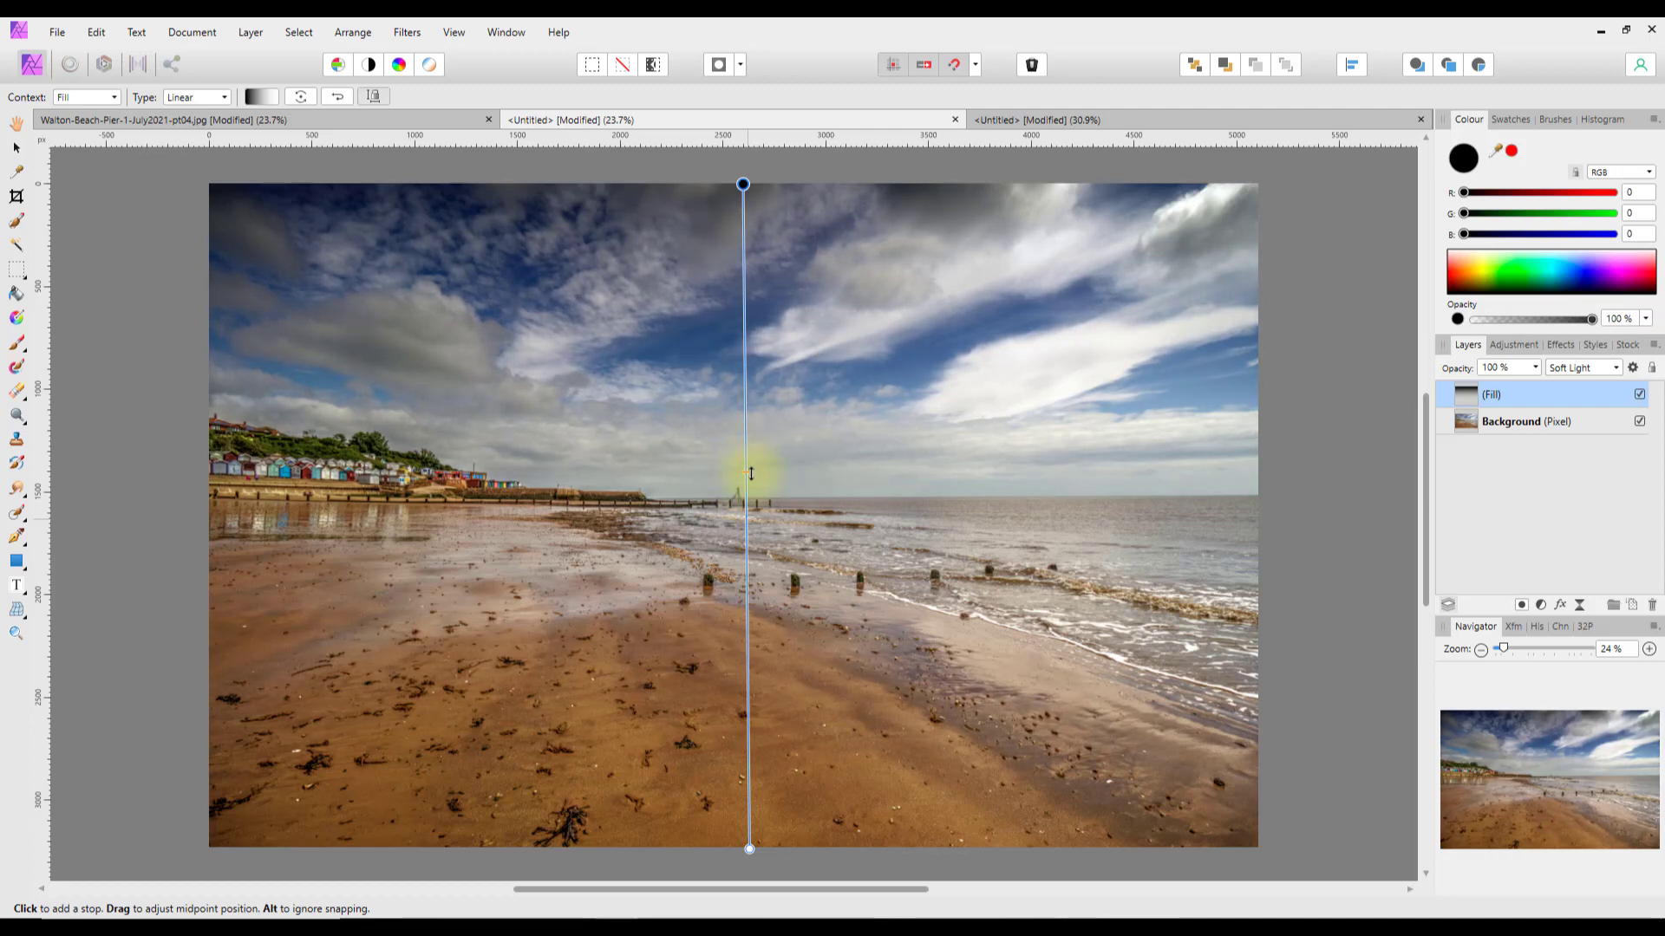
drag(752, 469, 755, 451)
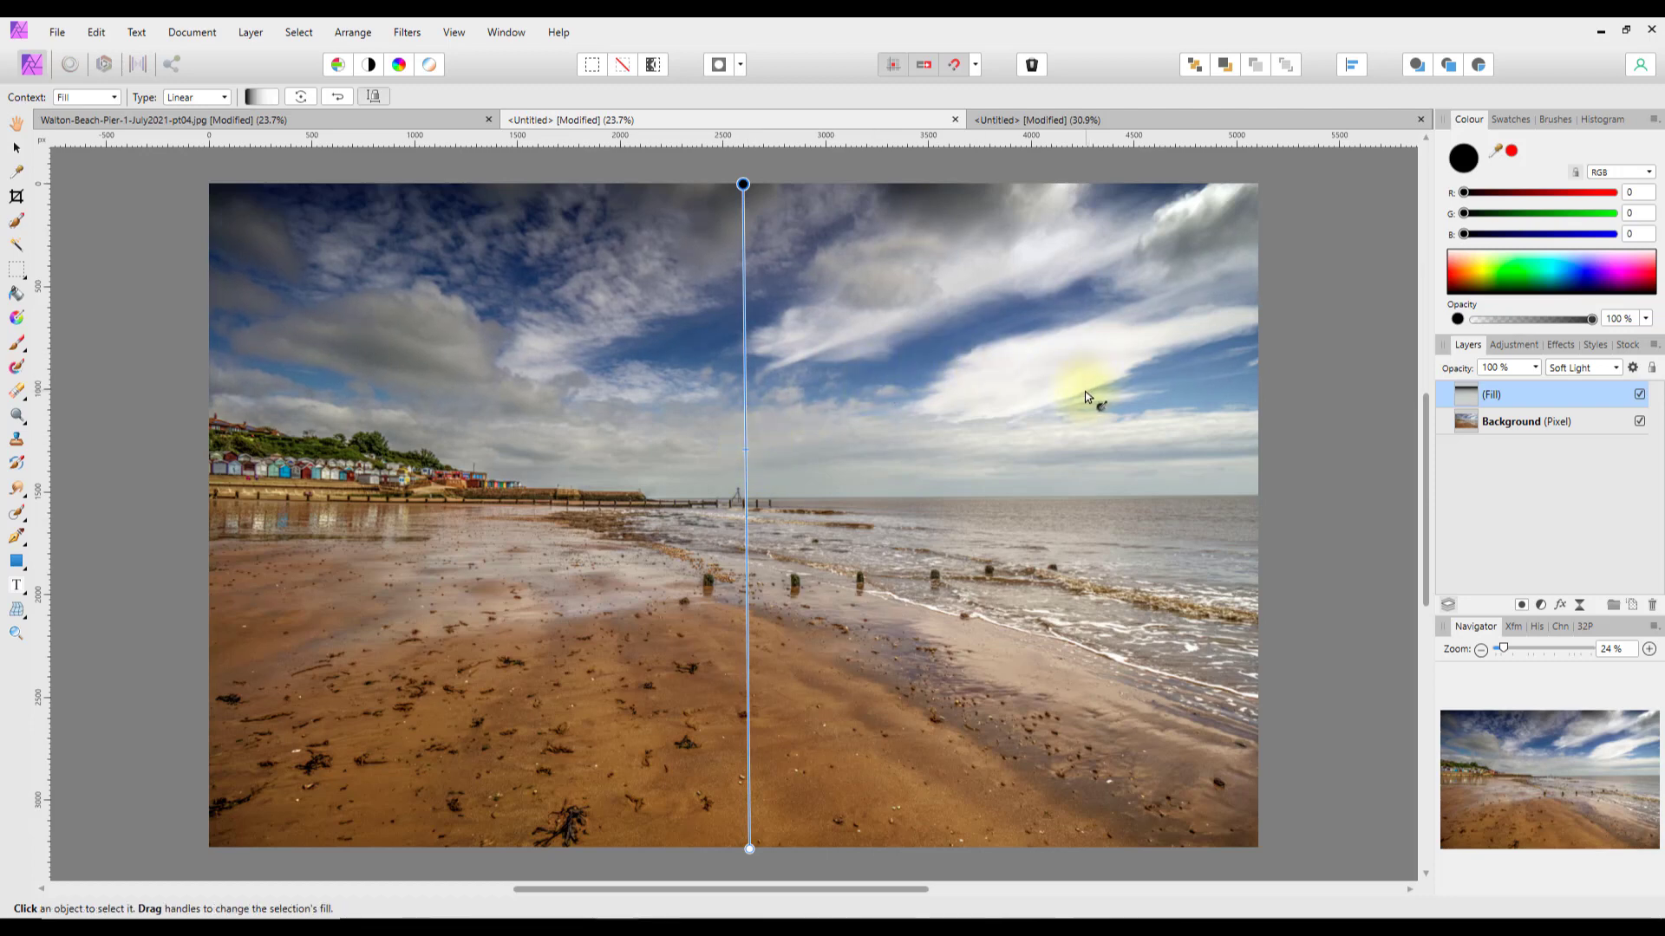
Add an HSL adjustment layer above the fill layer and set its saturation shift to 20 %.
click(1541, 605)
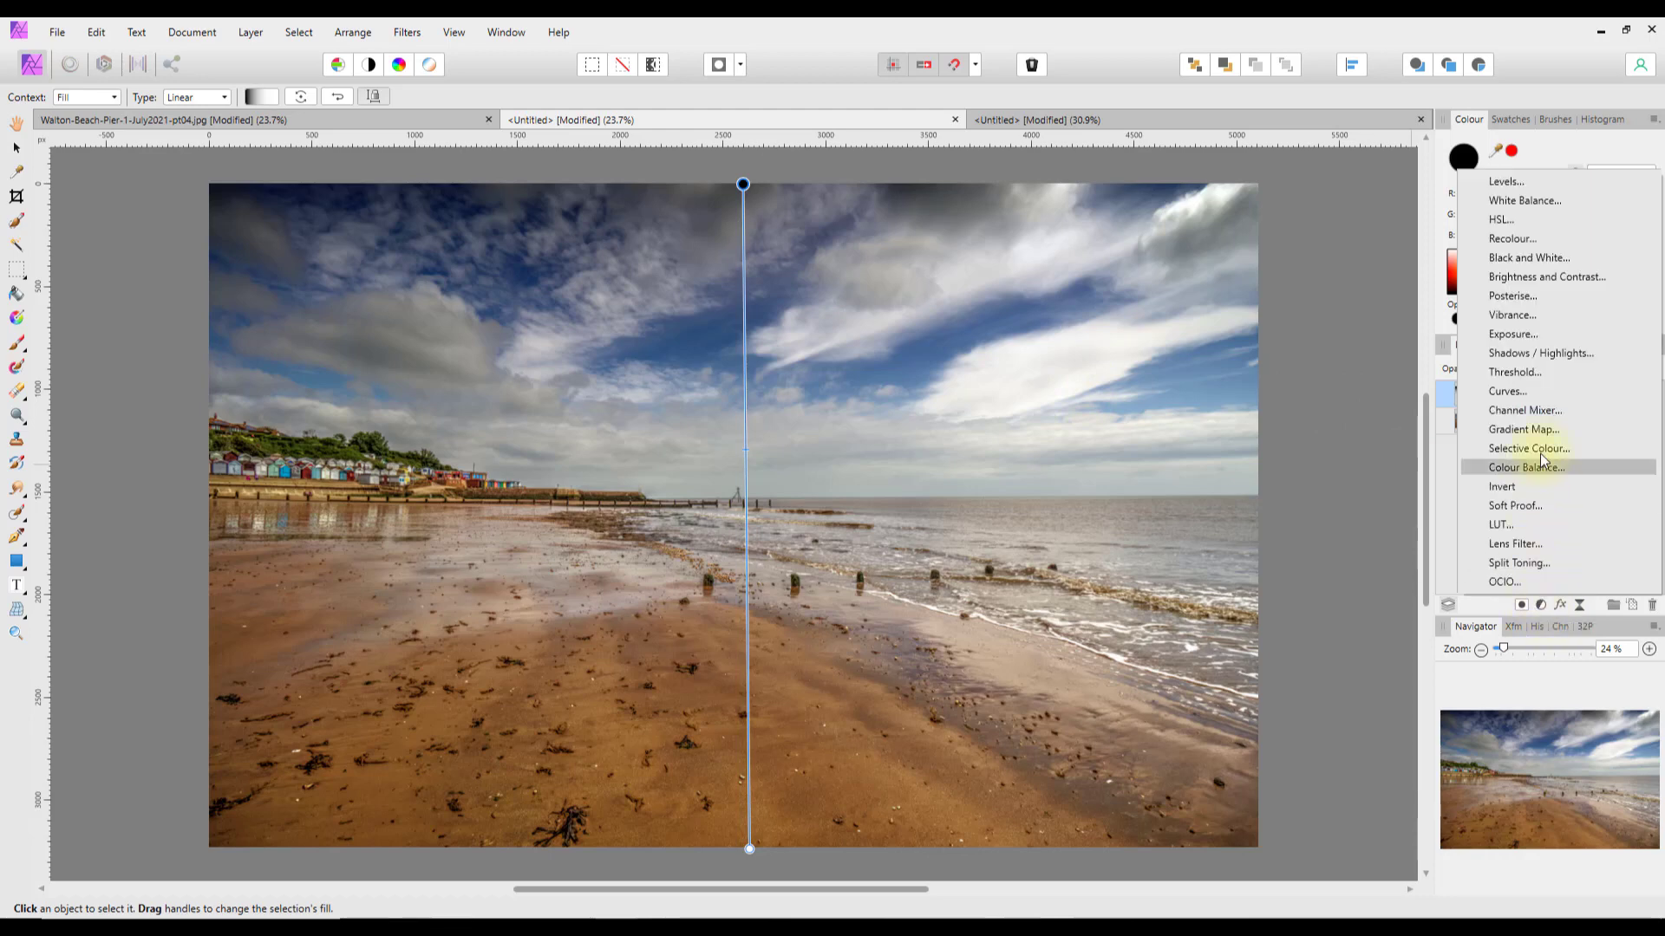
click(1498, 220)
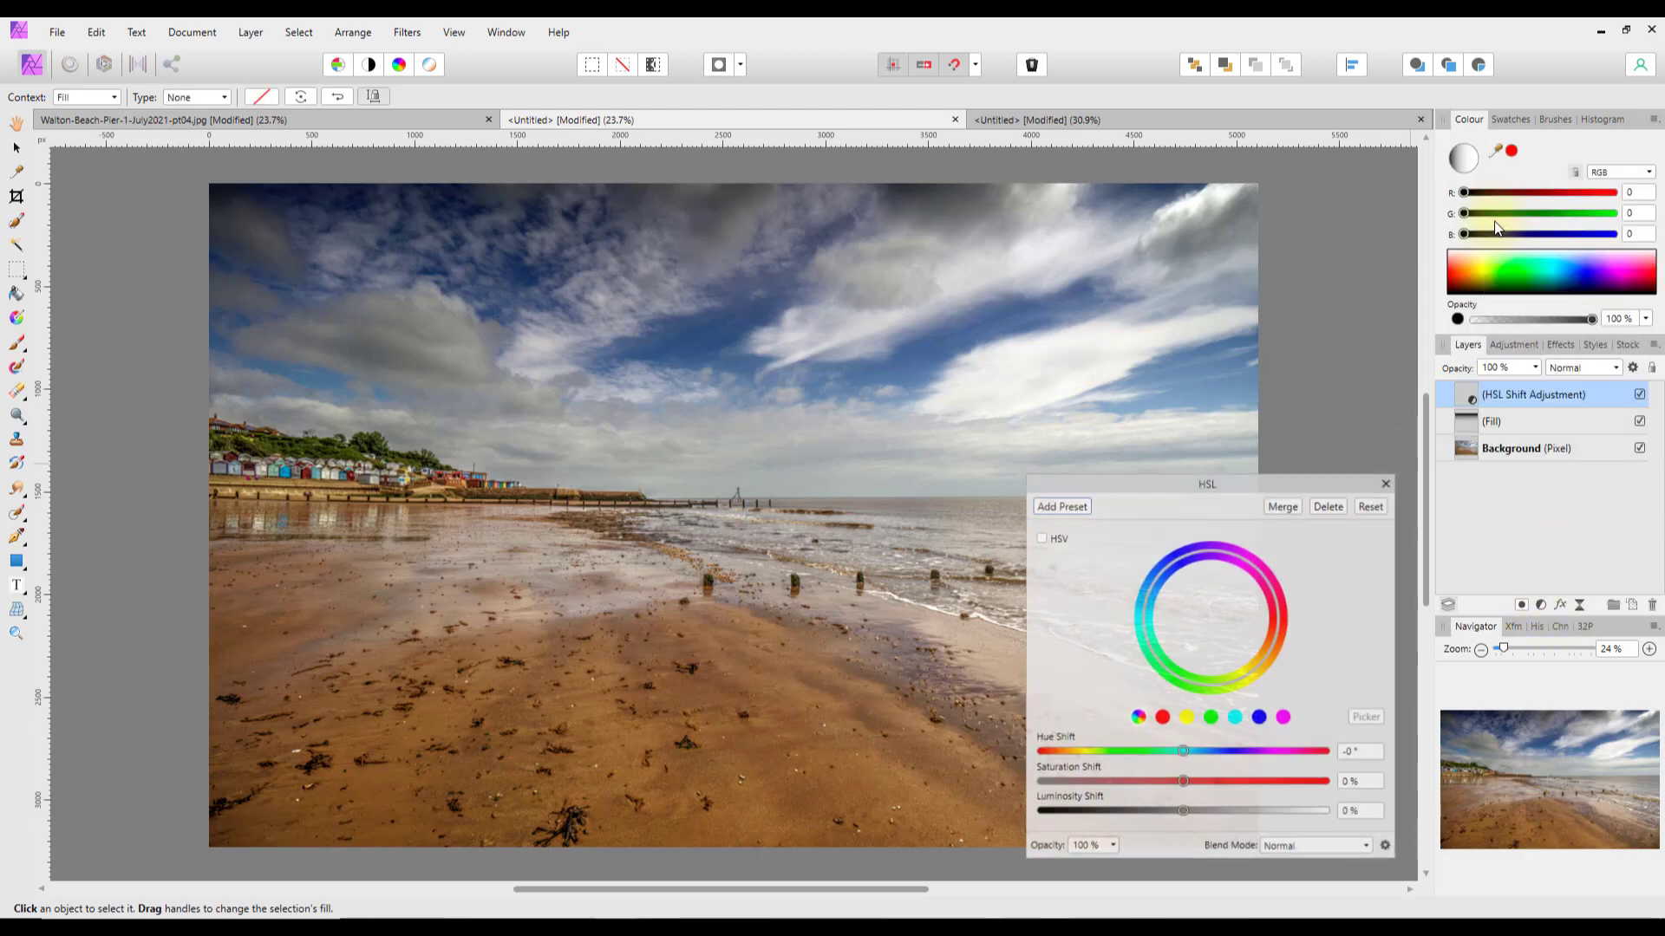
click(1360, 782)
text(2)
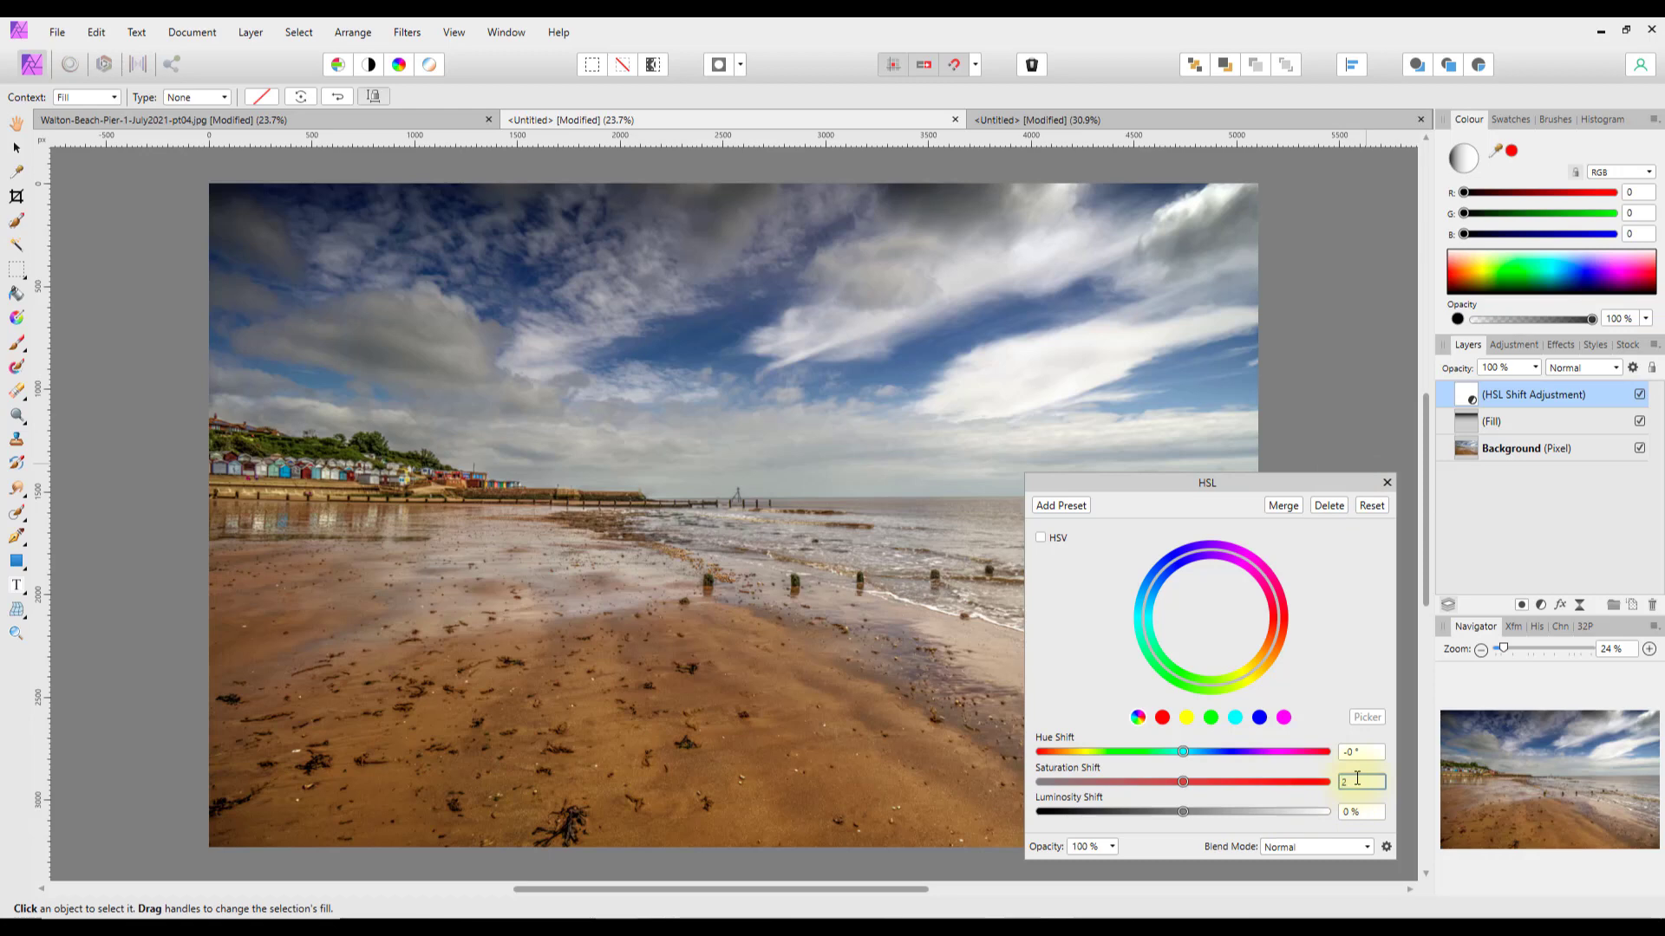
text(0)
key(Return)
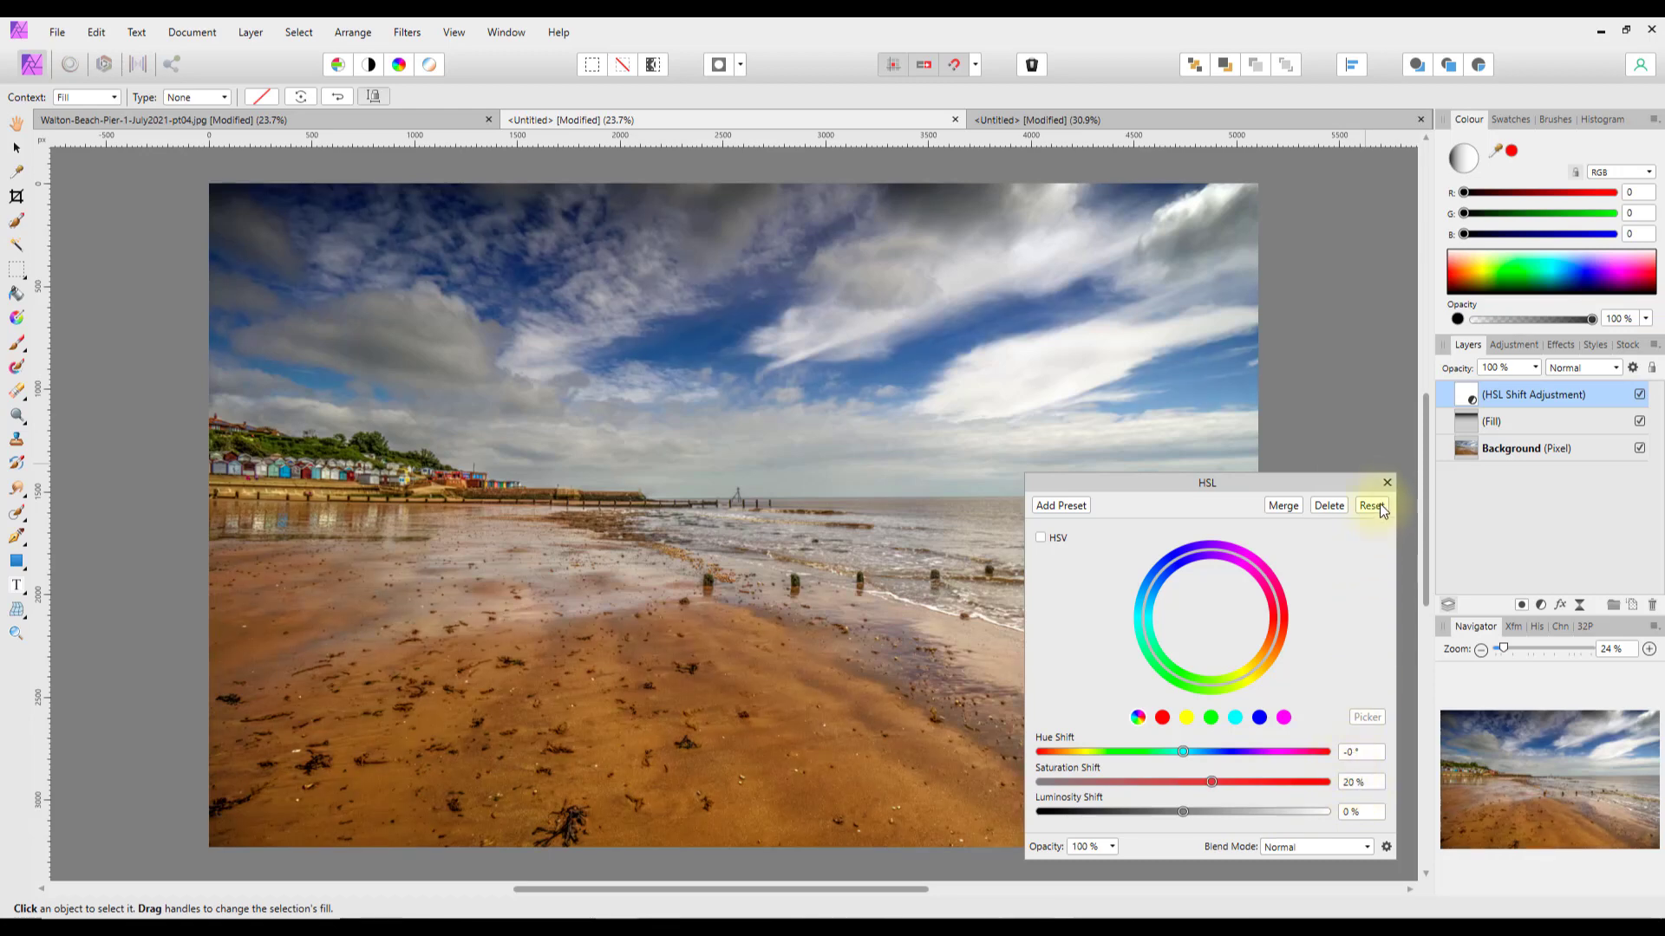
click(1388, 483)
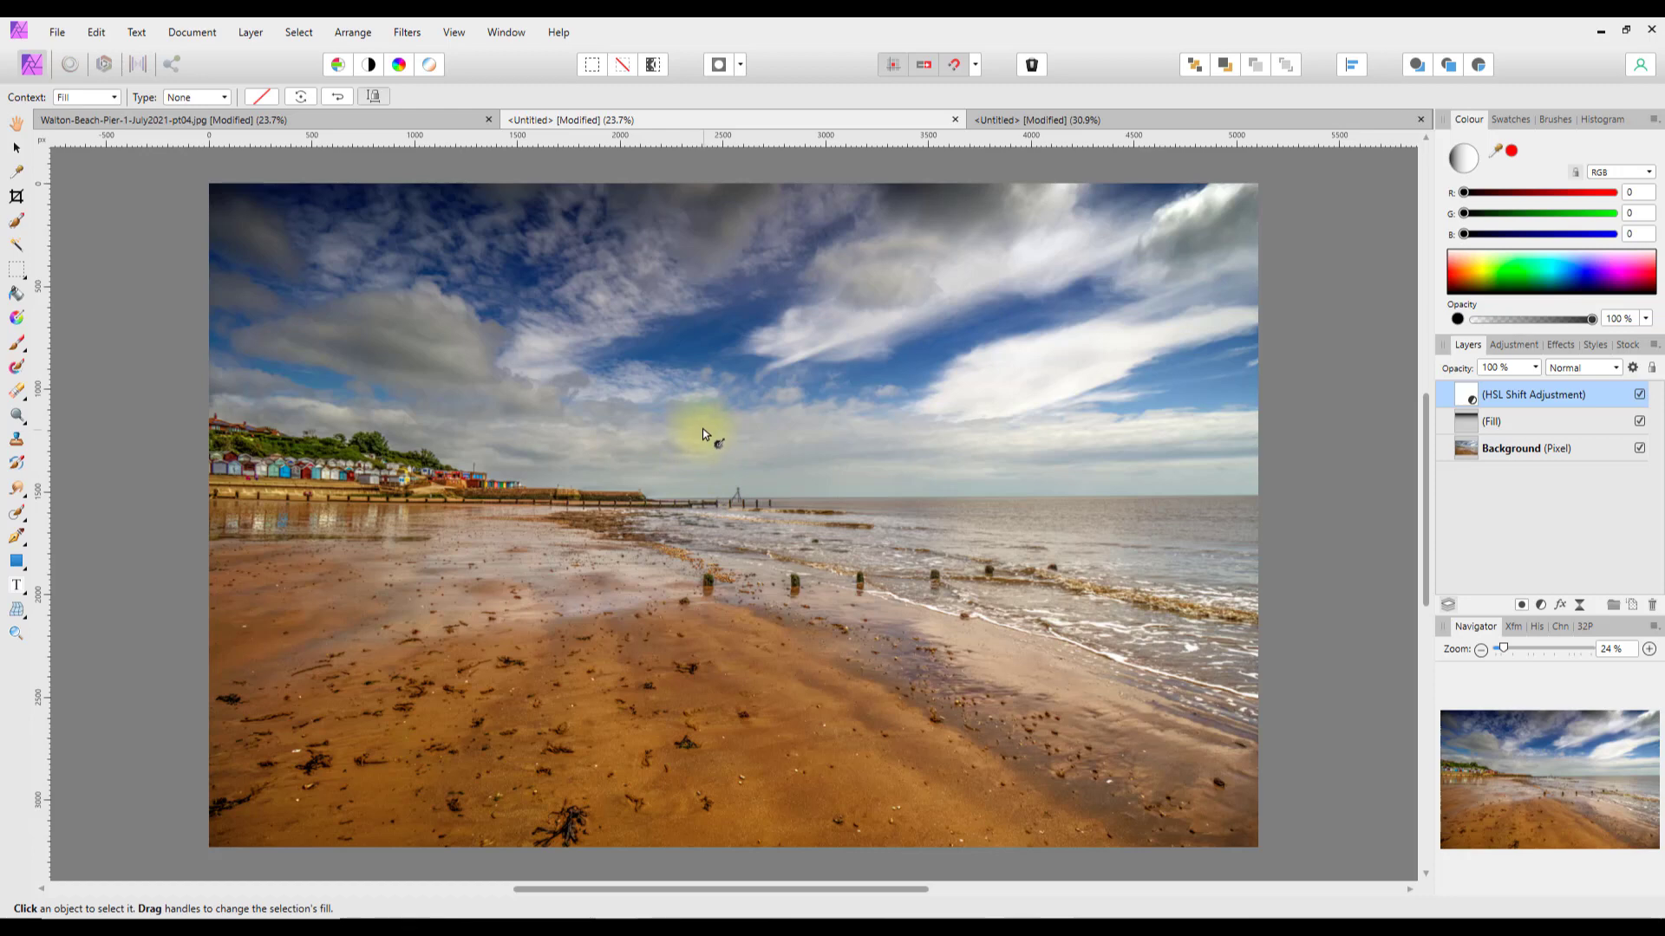
Compare the two edited beach photo documents and select the gradient's pixel layer in the Walton-Beach-Pier document.
click(429, 116)
click(600, 122)
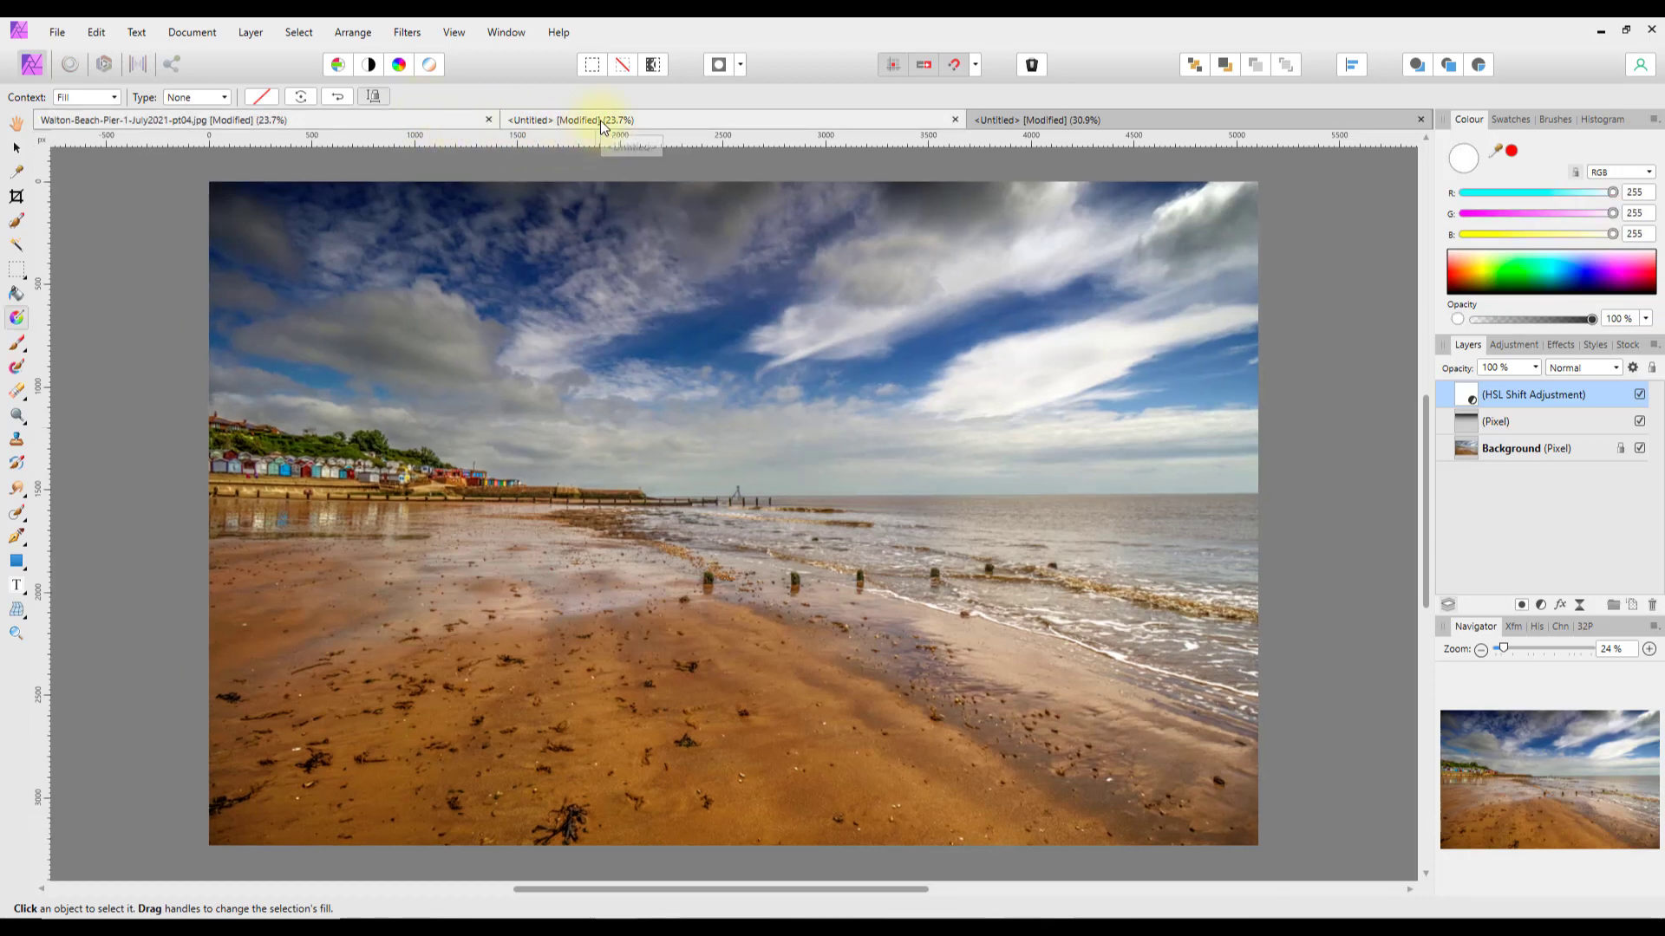
click(404, 120)
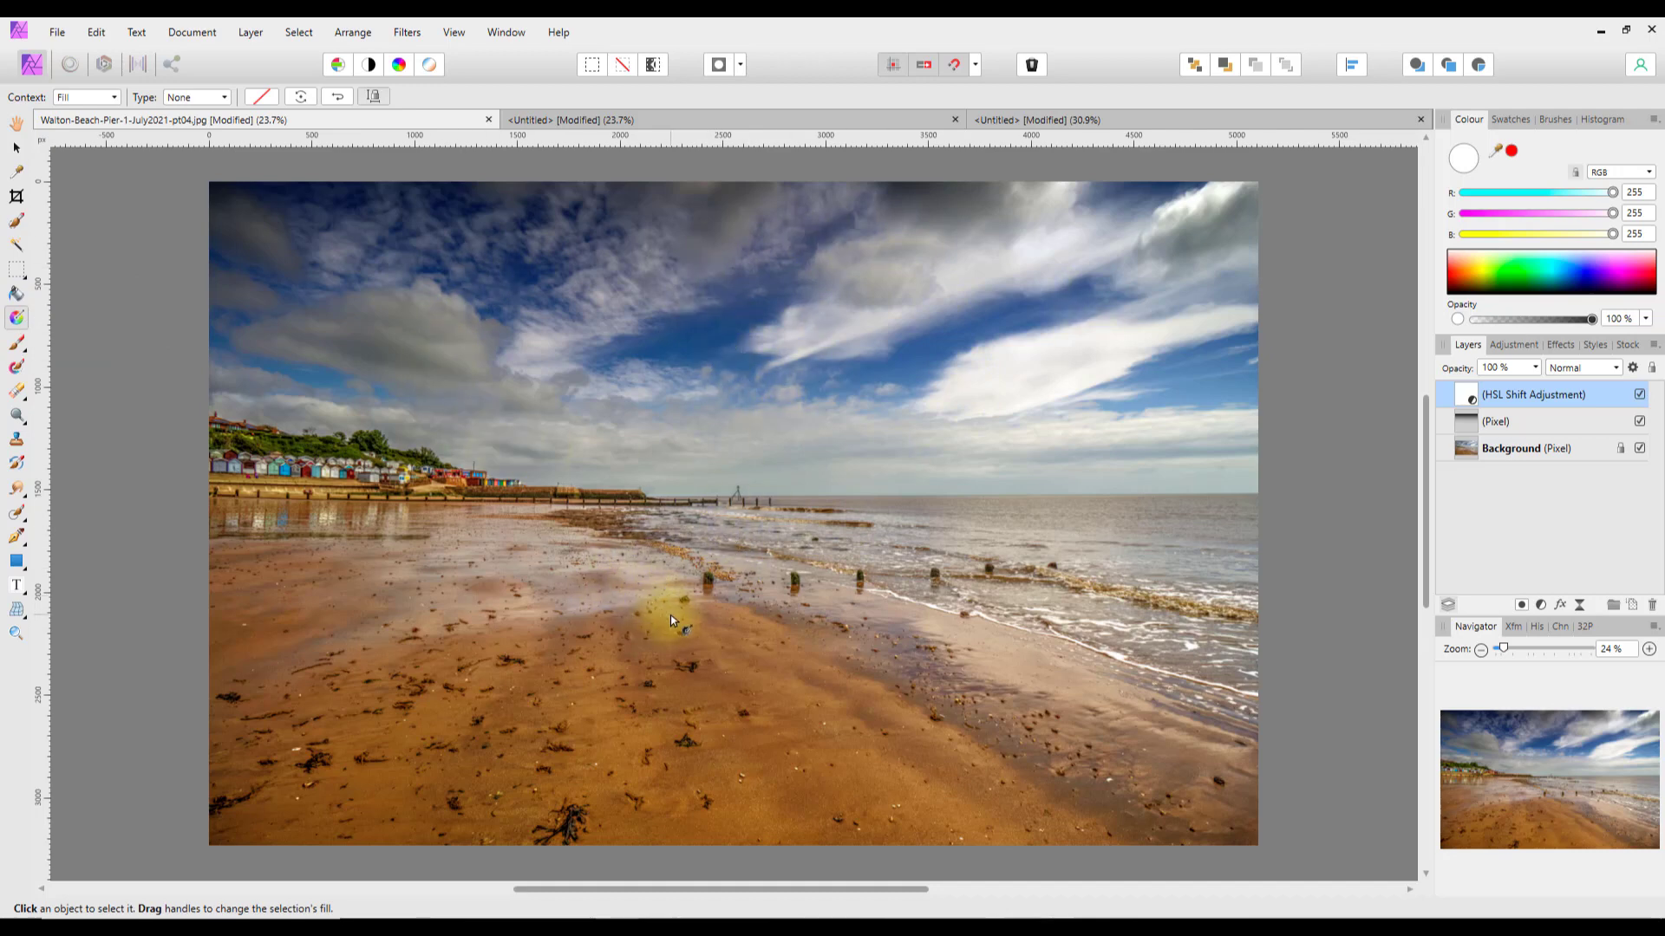
click(1520, 422)
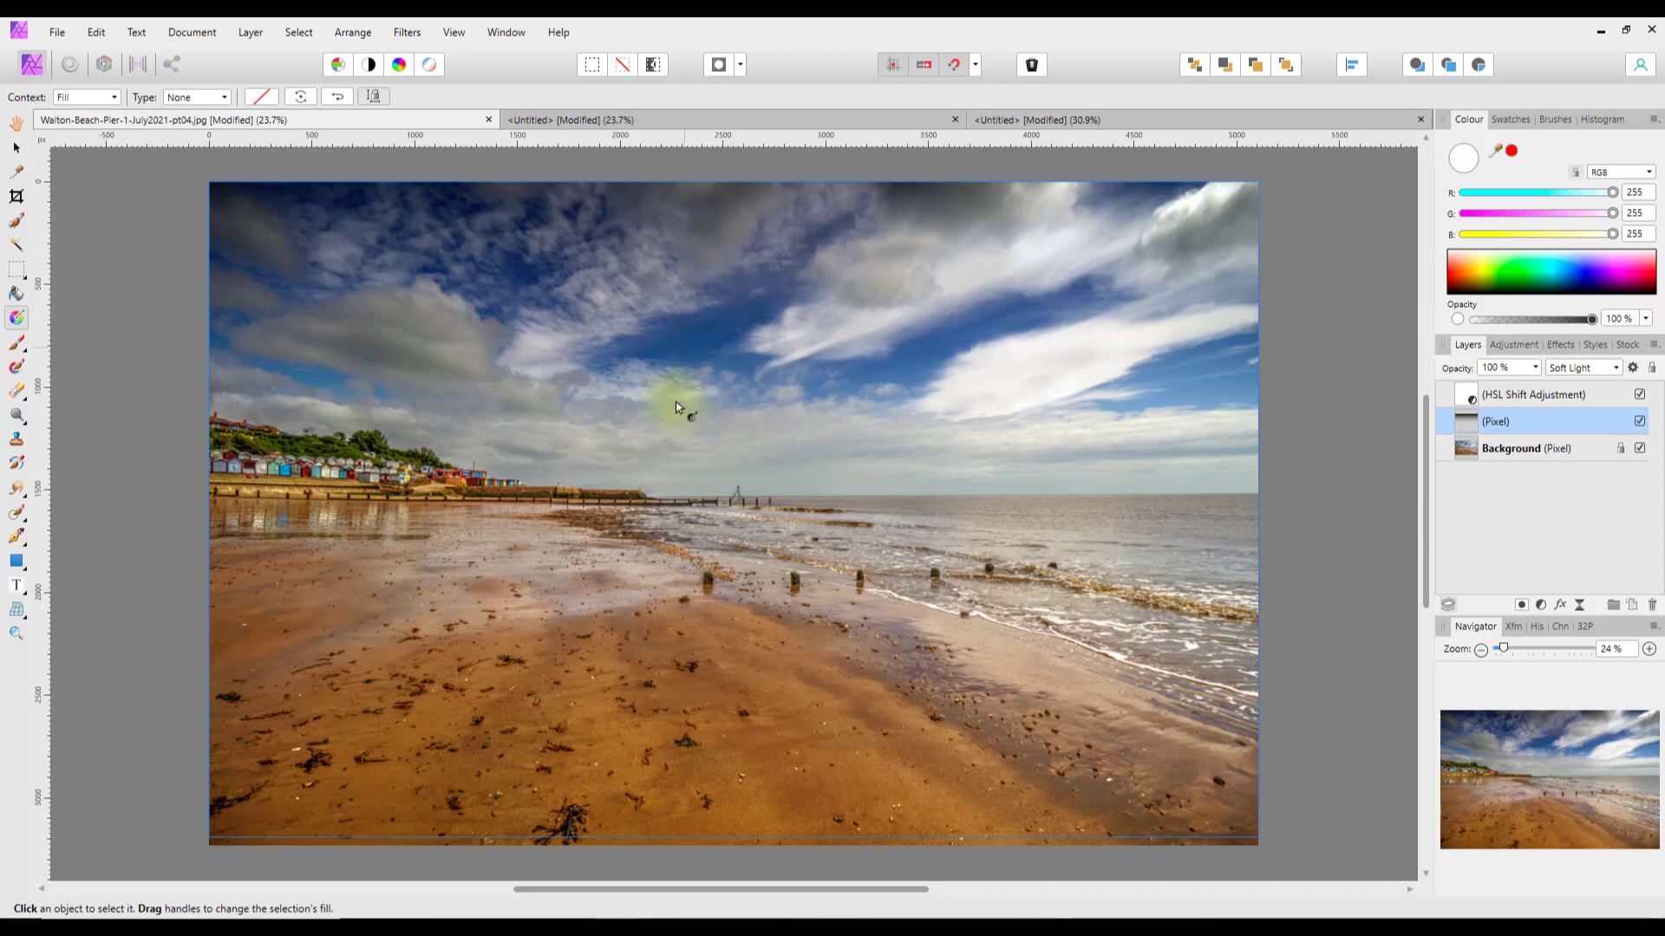
In the fill layer version of the photo, select the fill layer and review its gradient handles and the New Fill Layer command.
click(765, 120)
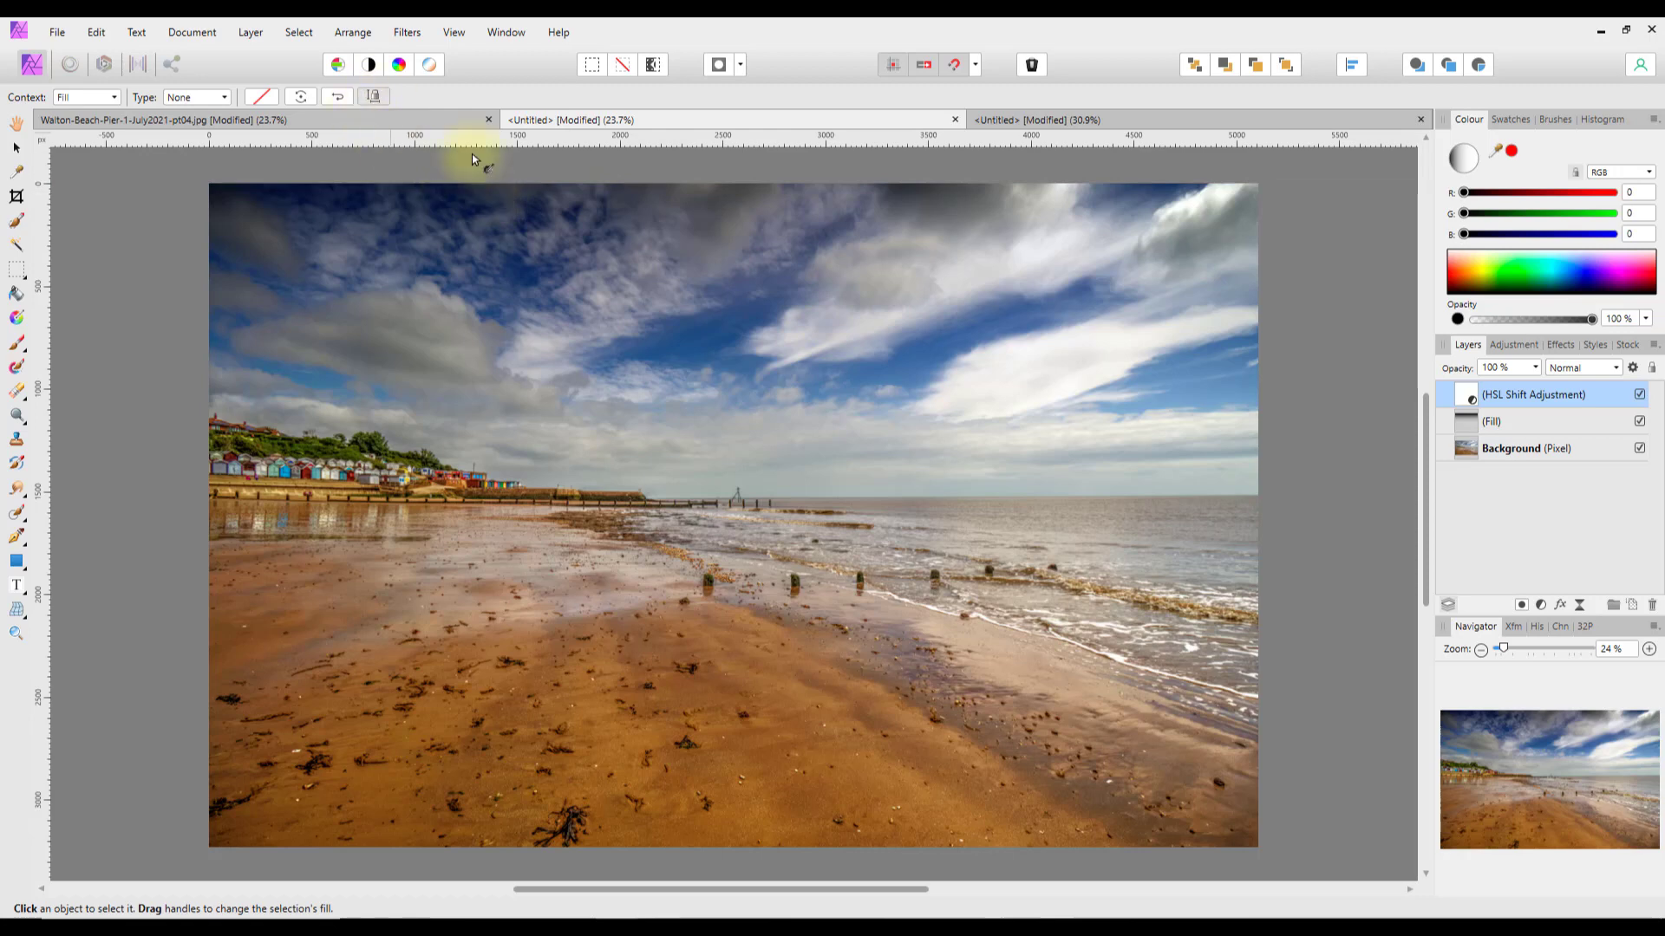
click(1520, 425)
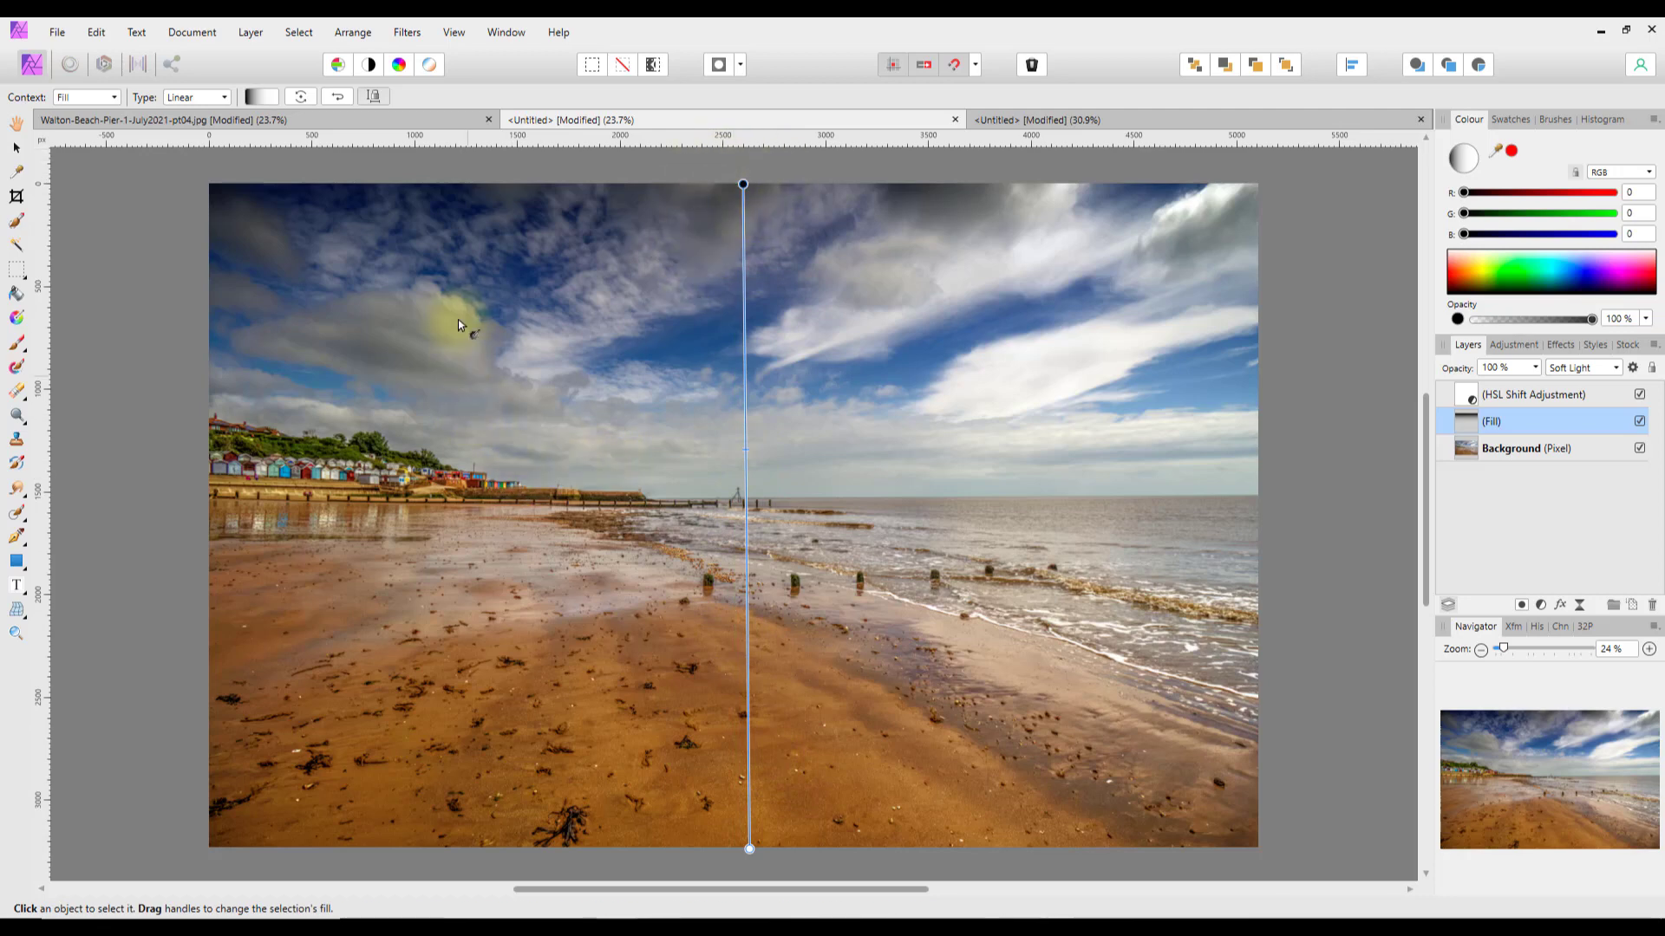
click(258, 98)
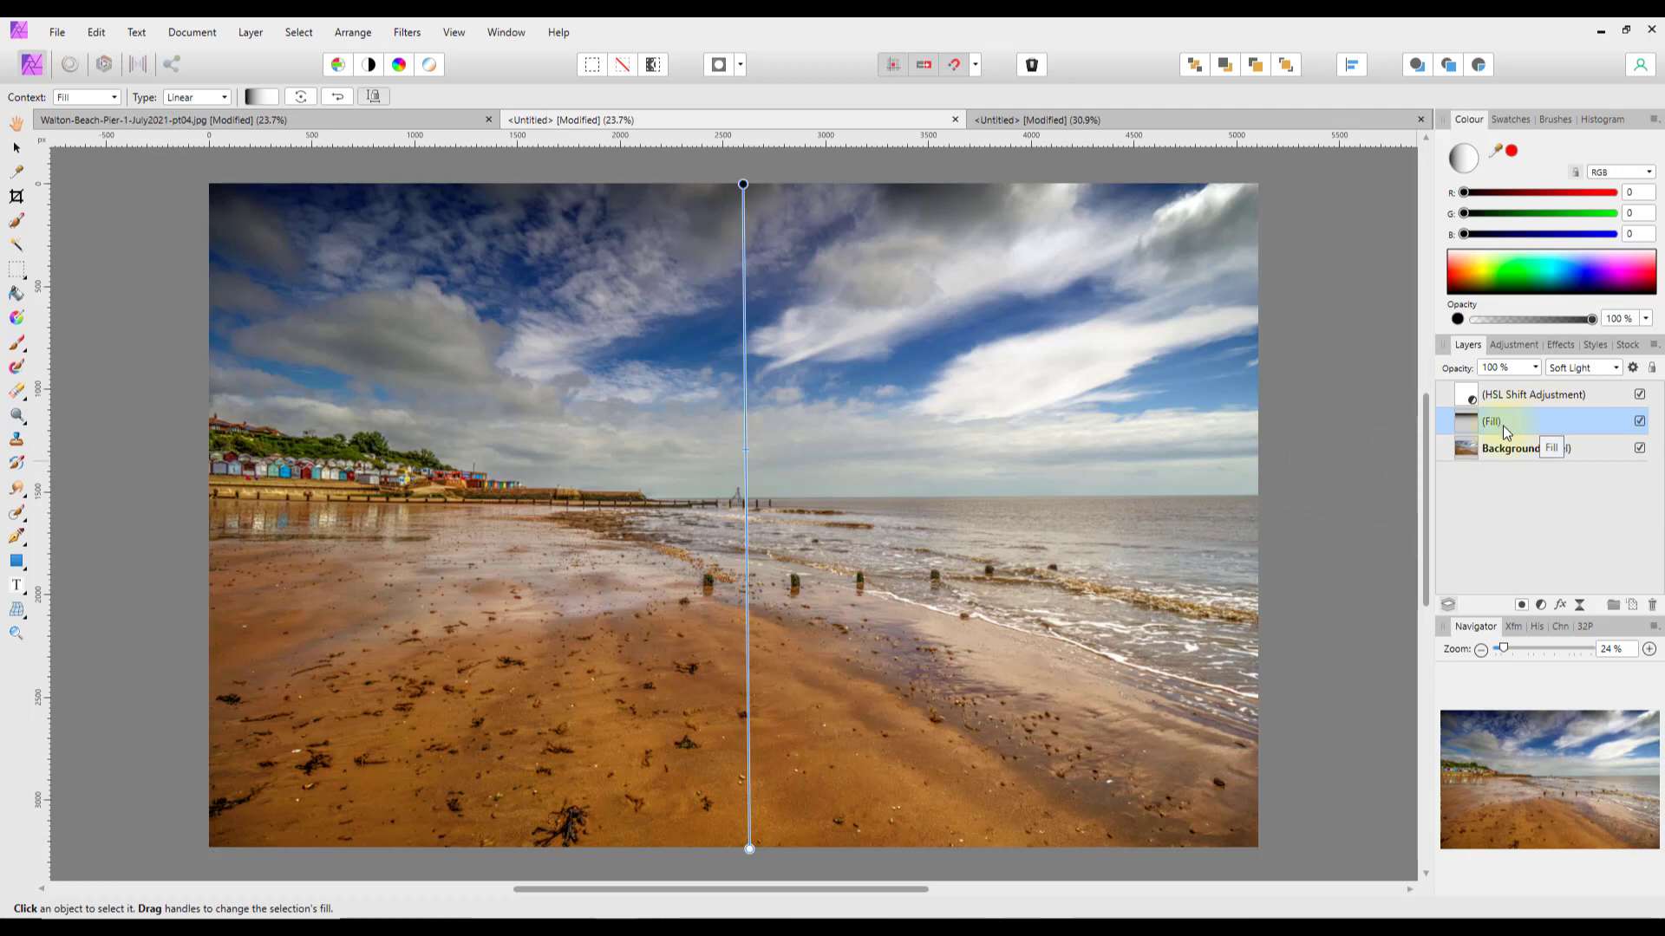
click(265, 32)
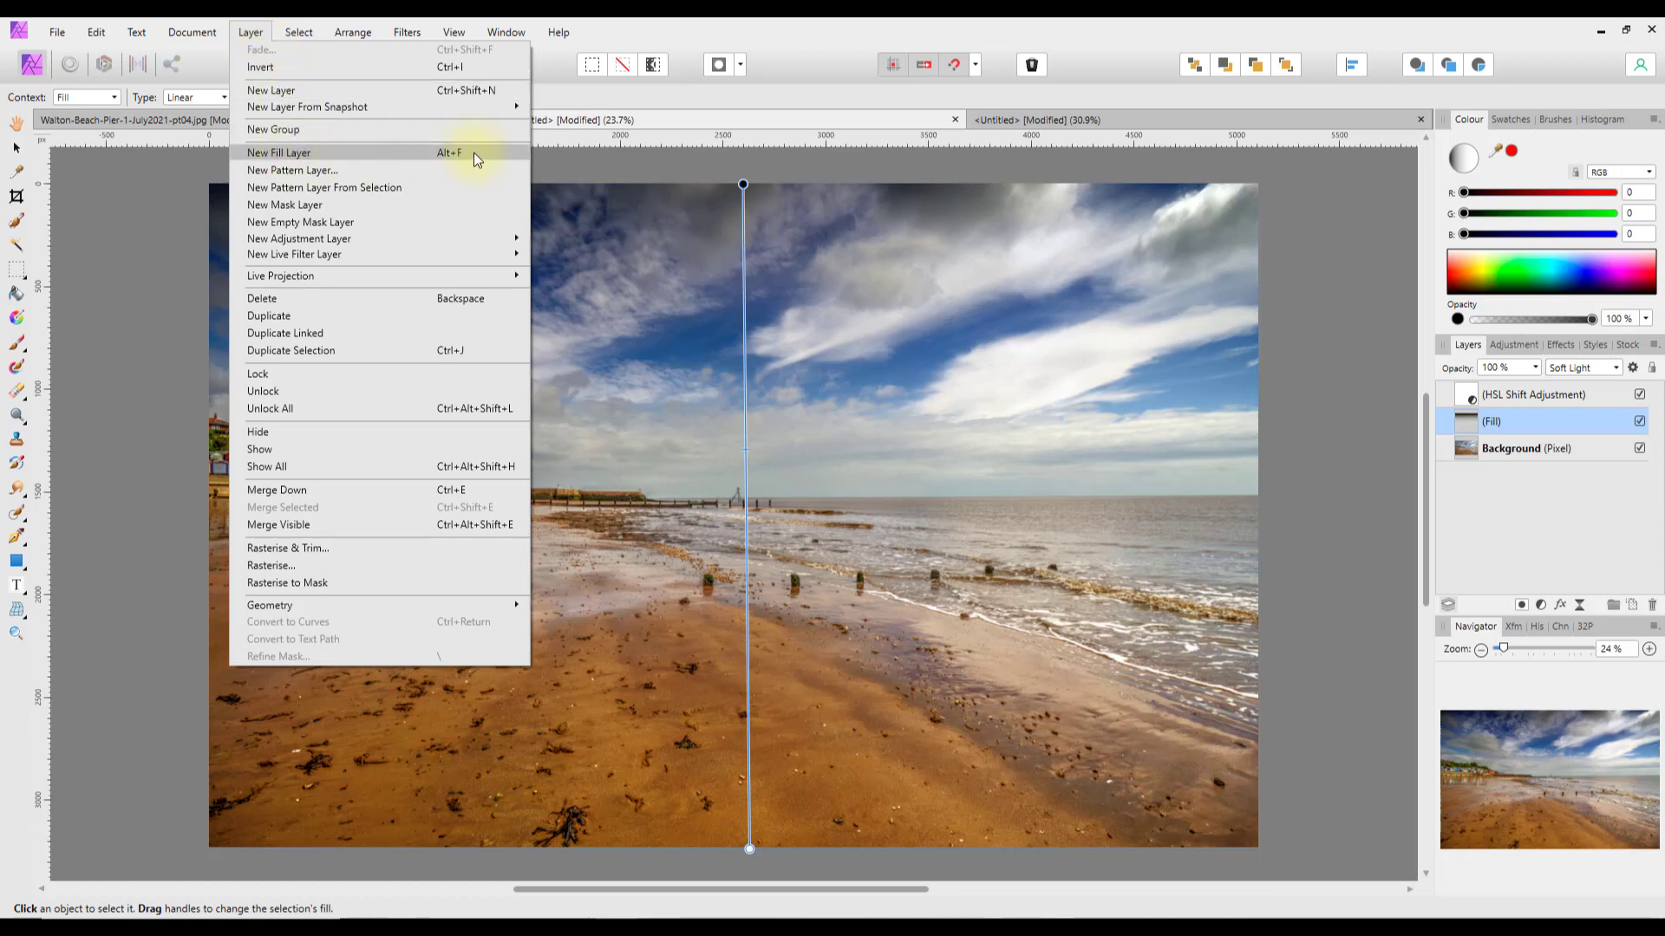
key(Escape)
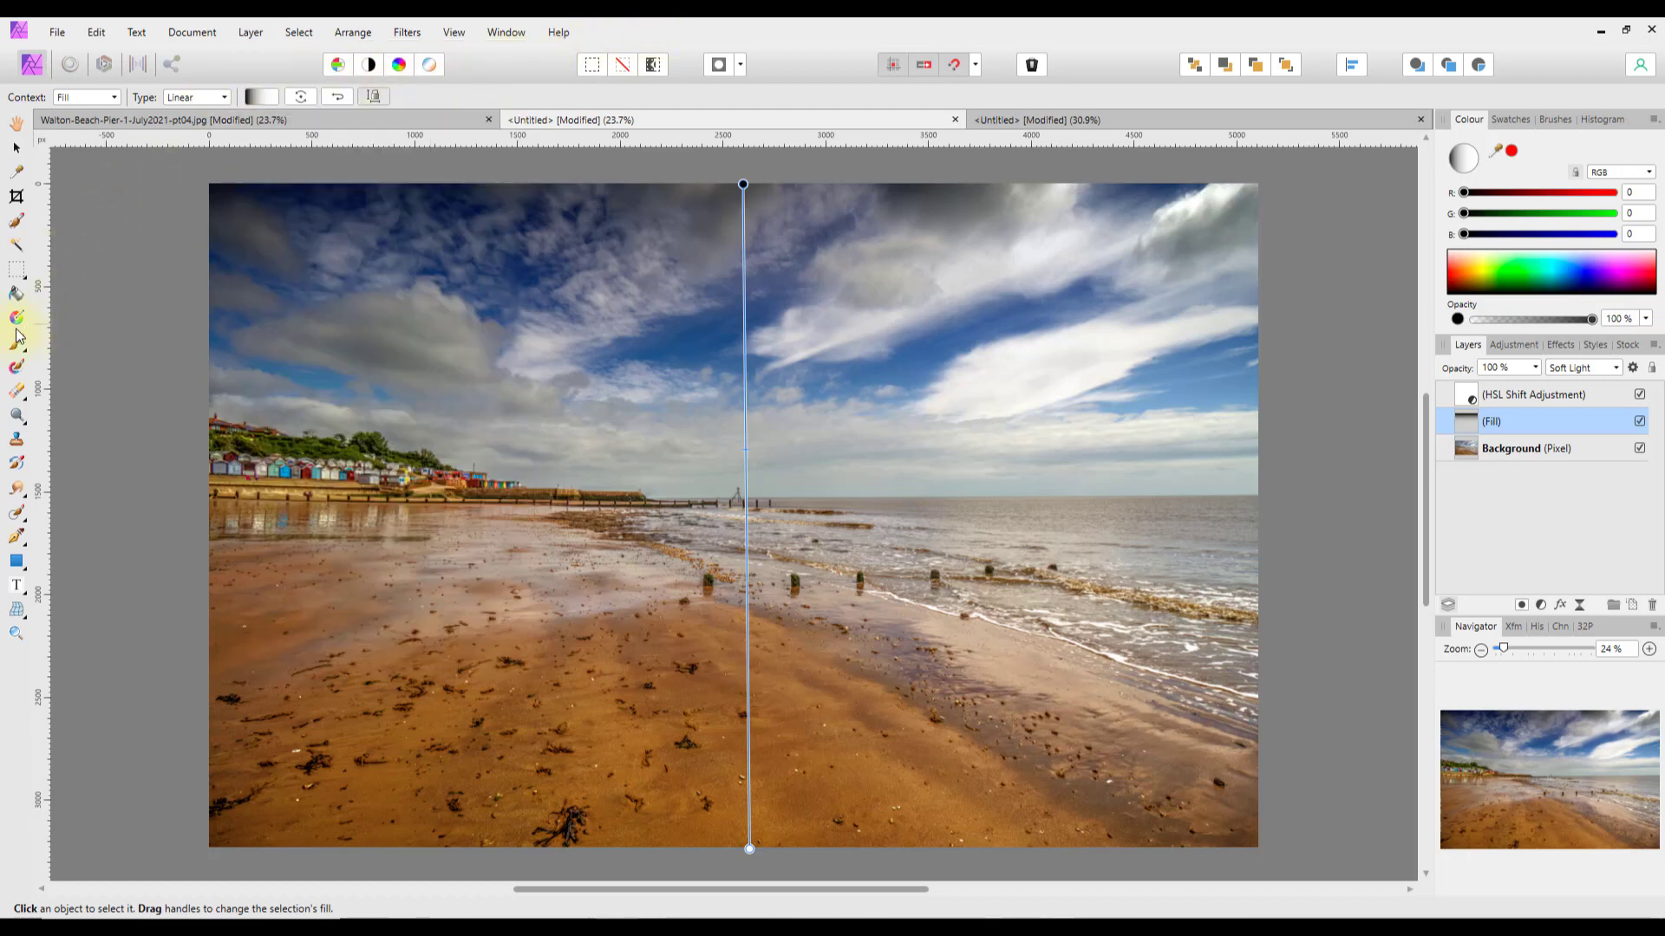
Return to the Walton-Beach-Pier document and check its pixel layer for editable gradient handles with the Gradient tool.
click(393, 121)
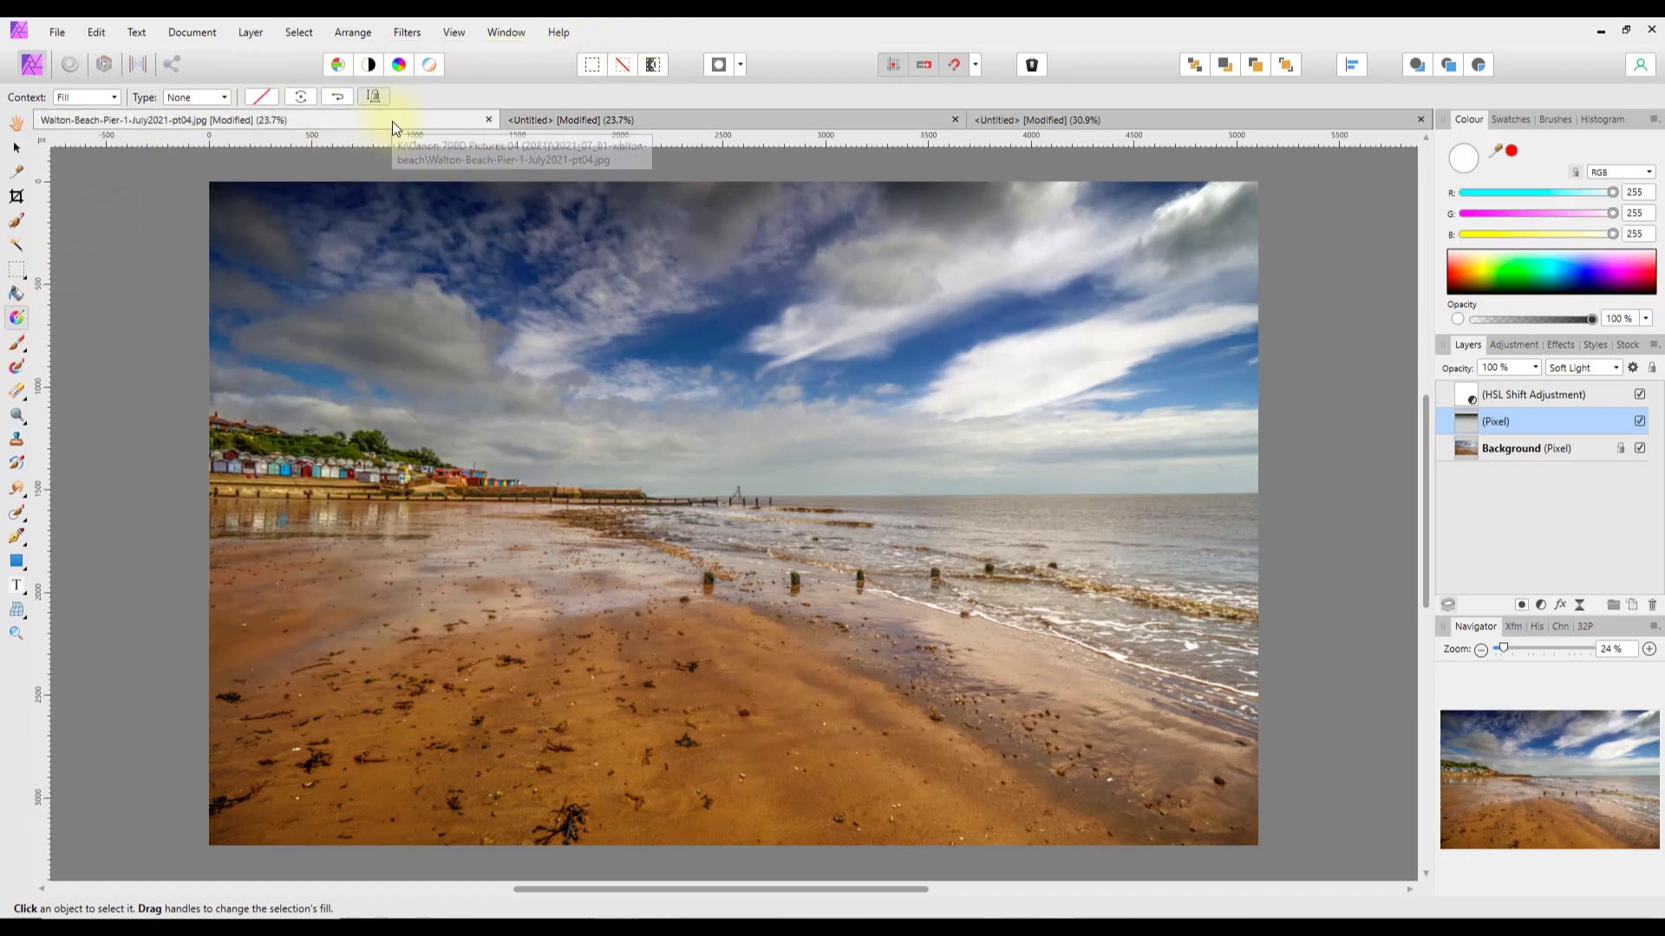
click(1536, 422)
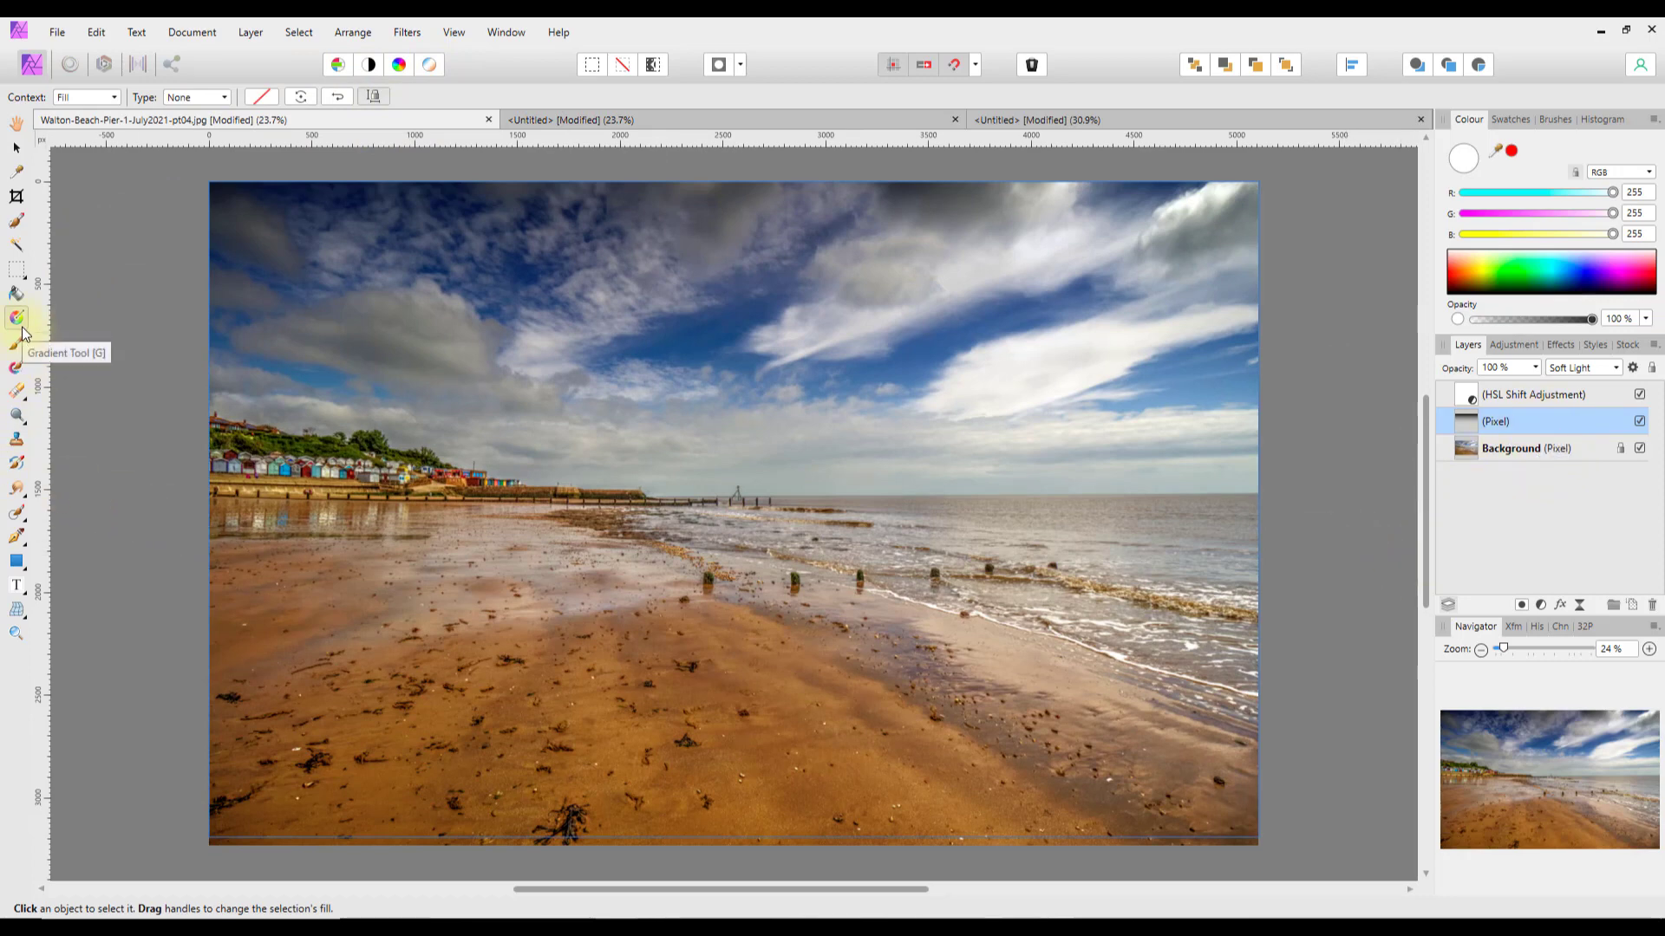
drag(731, 467, 757, 656)
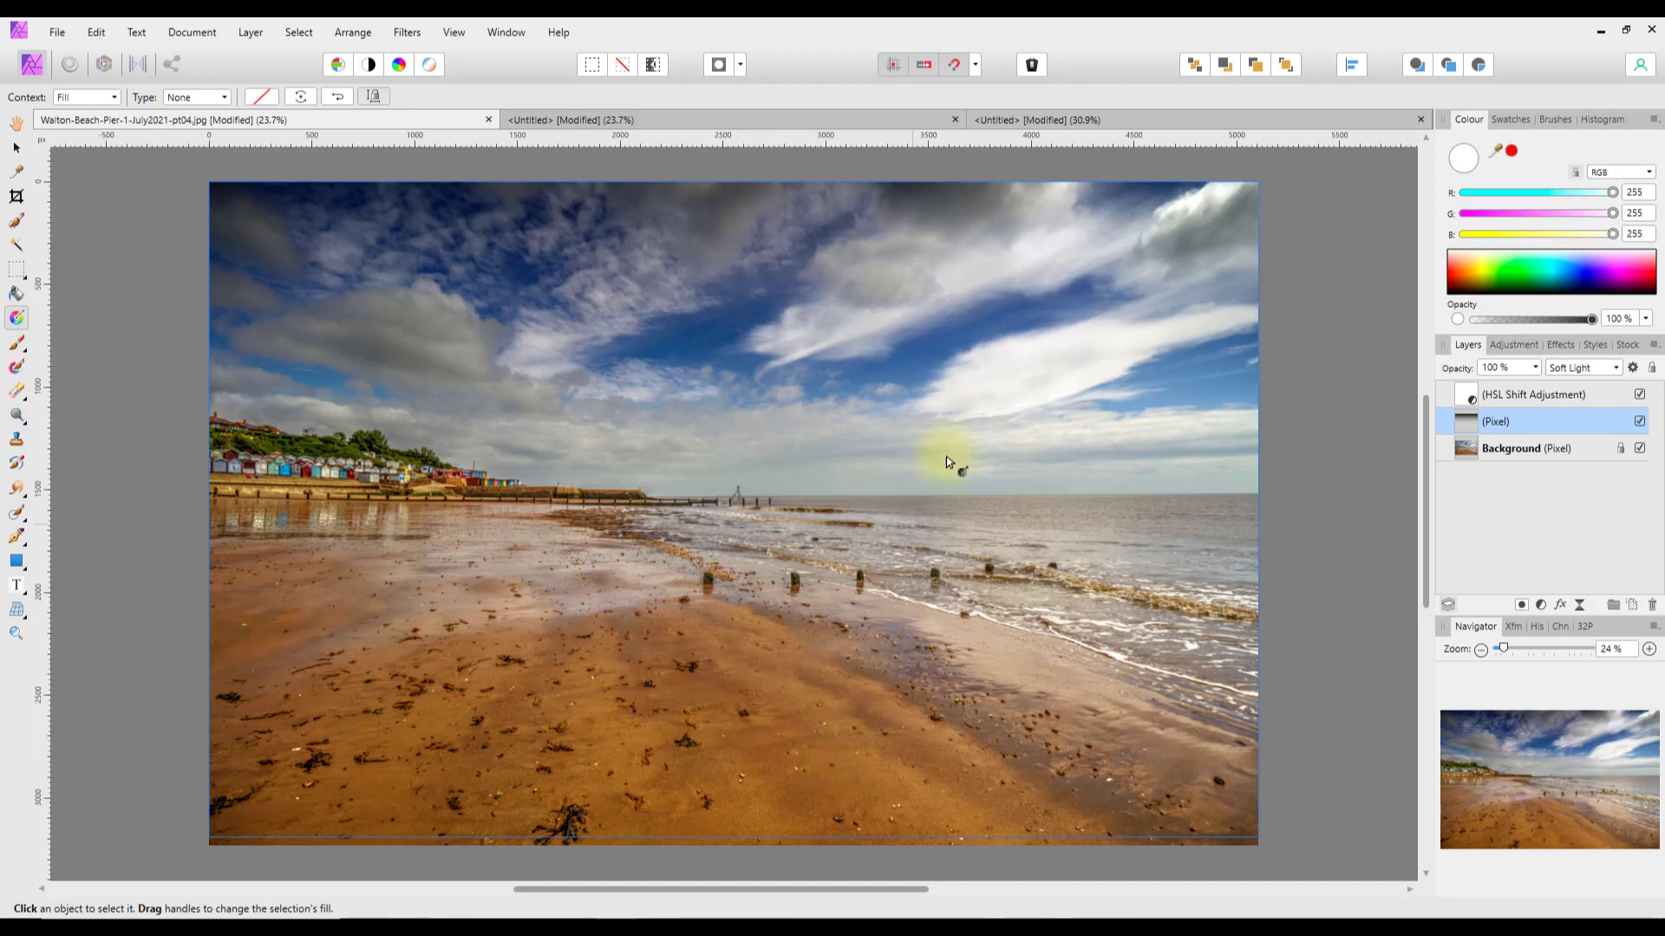
In the conical gradient document, change the type to Linear and draw the gradient vertically down the page's centre from top to bottom edge.
click(1159, 116)
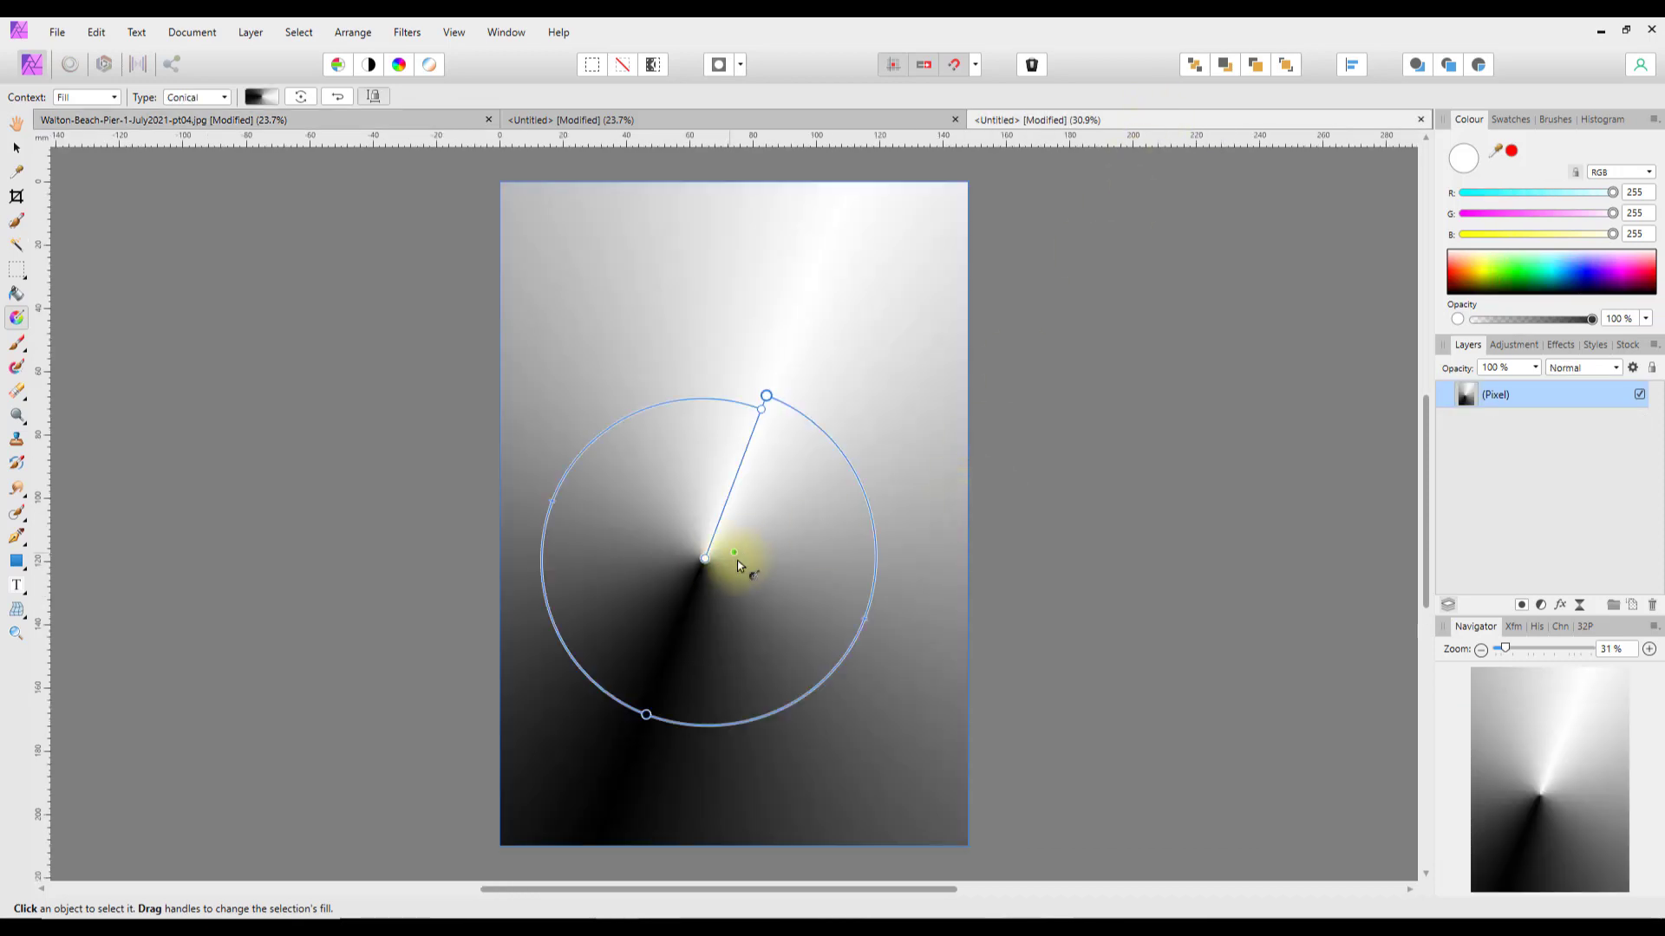
click(227, 97)
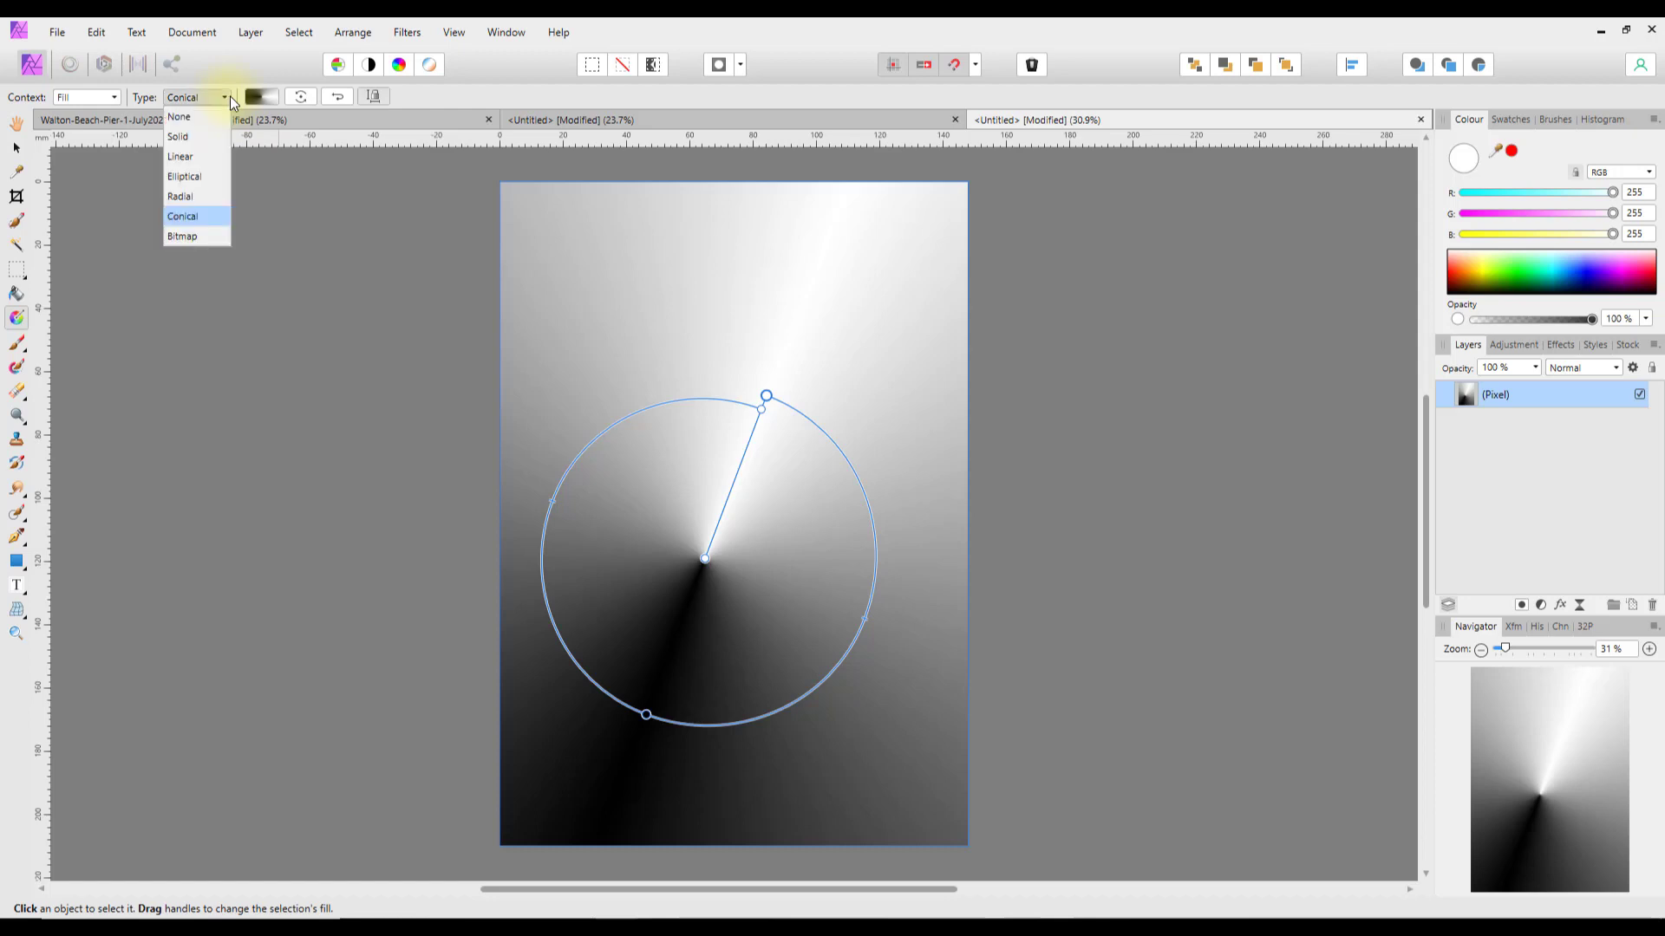
click(185, 156)
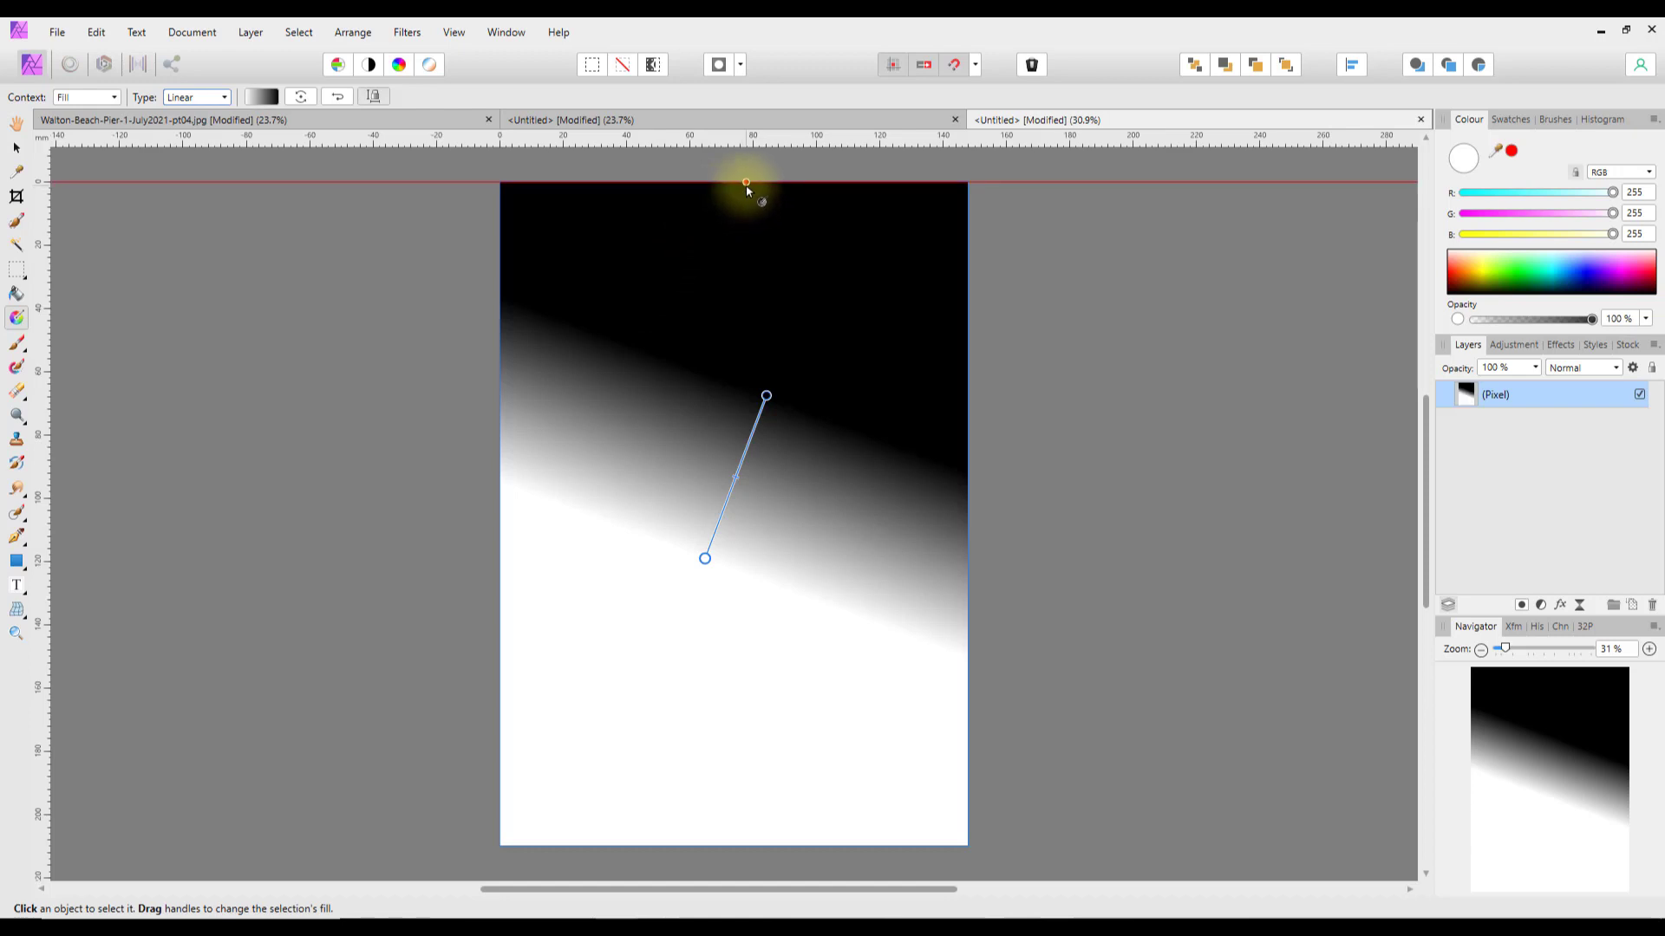
drag(746, 183, 733, 837)
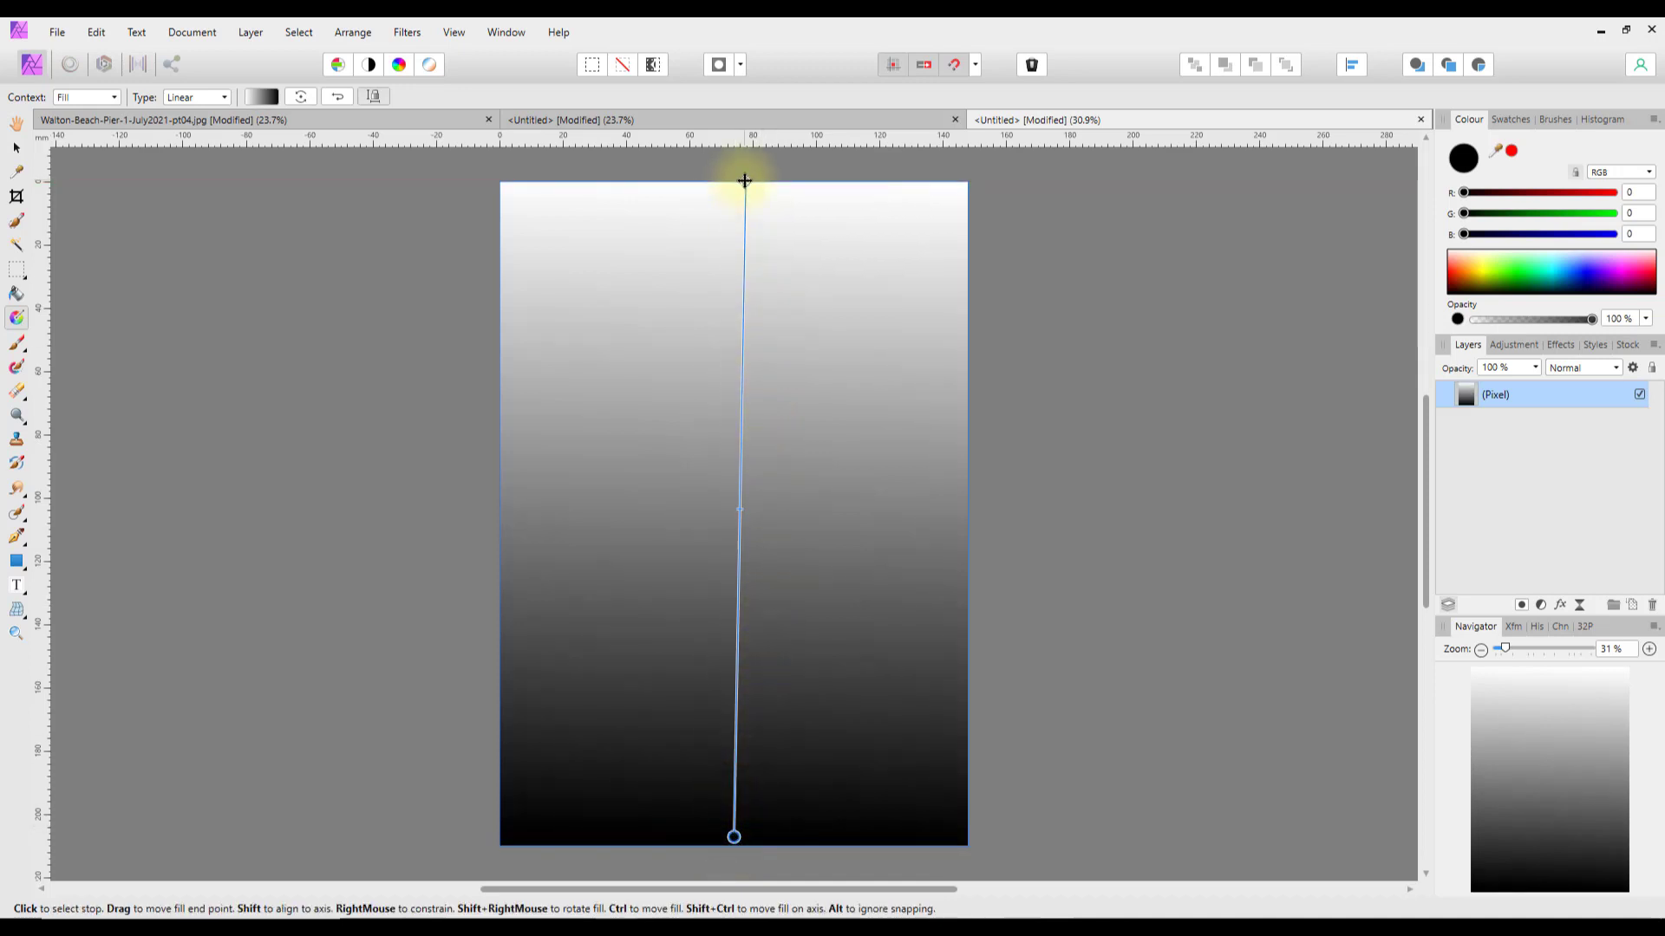
drag(745, 181, 734, 181)
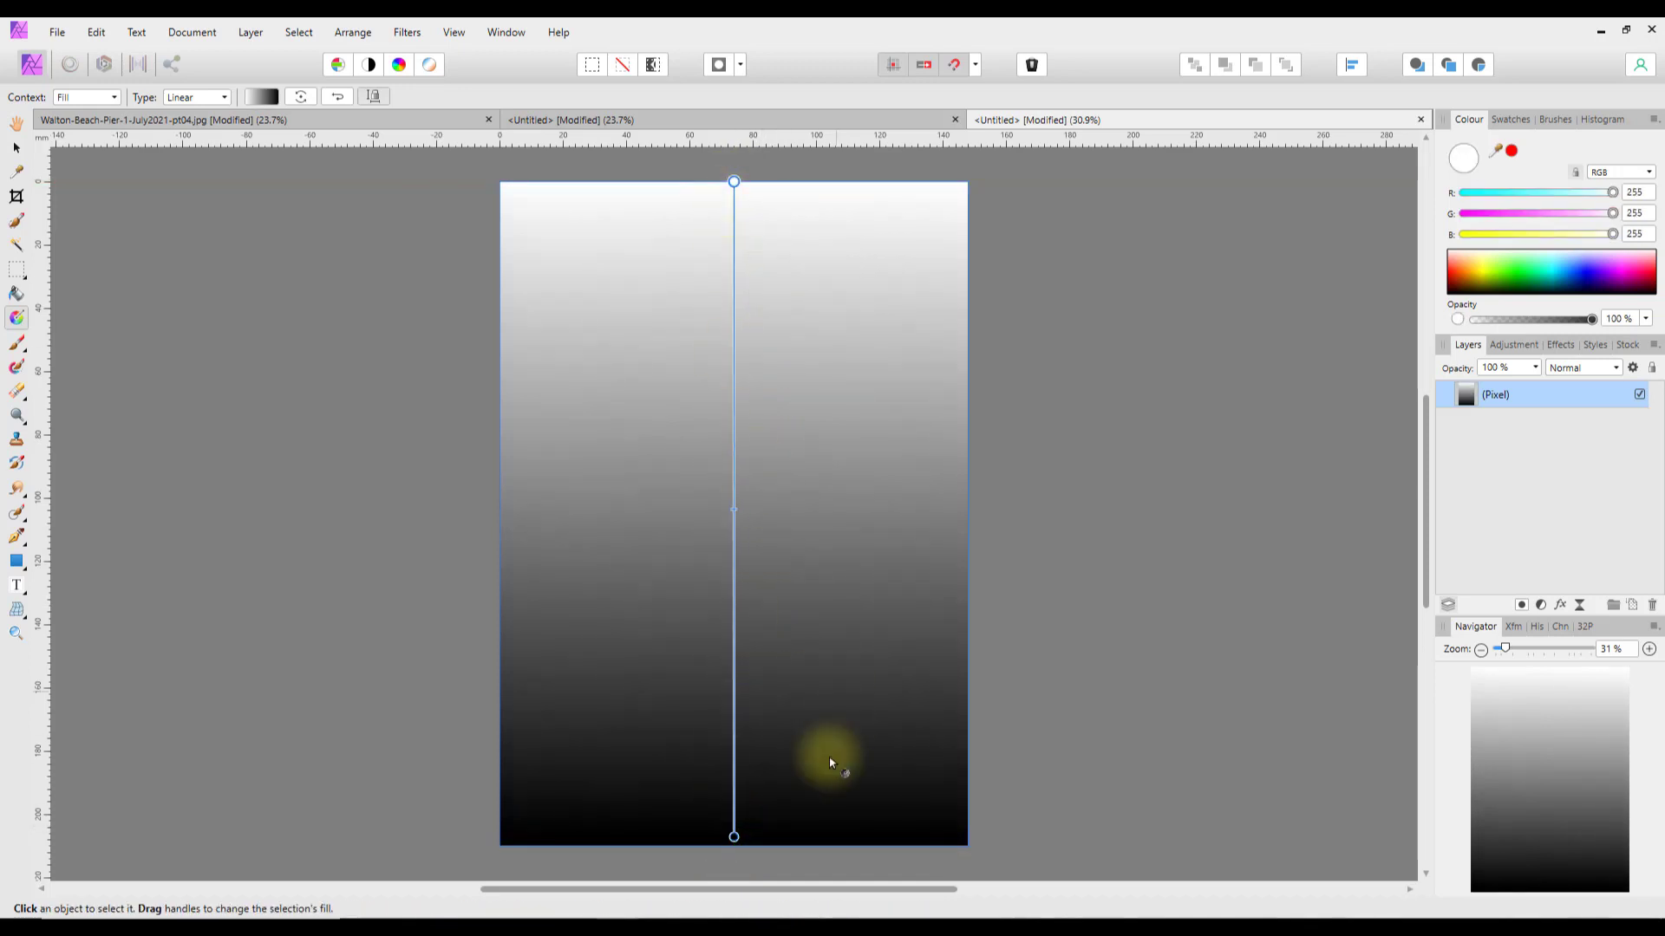
Change the linear gradient's black end stop to bright green, RGB 36, 255, 72.
click(249, 100)
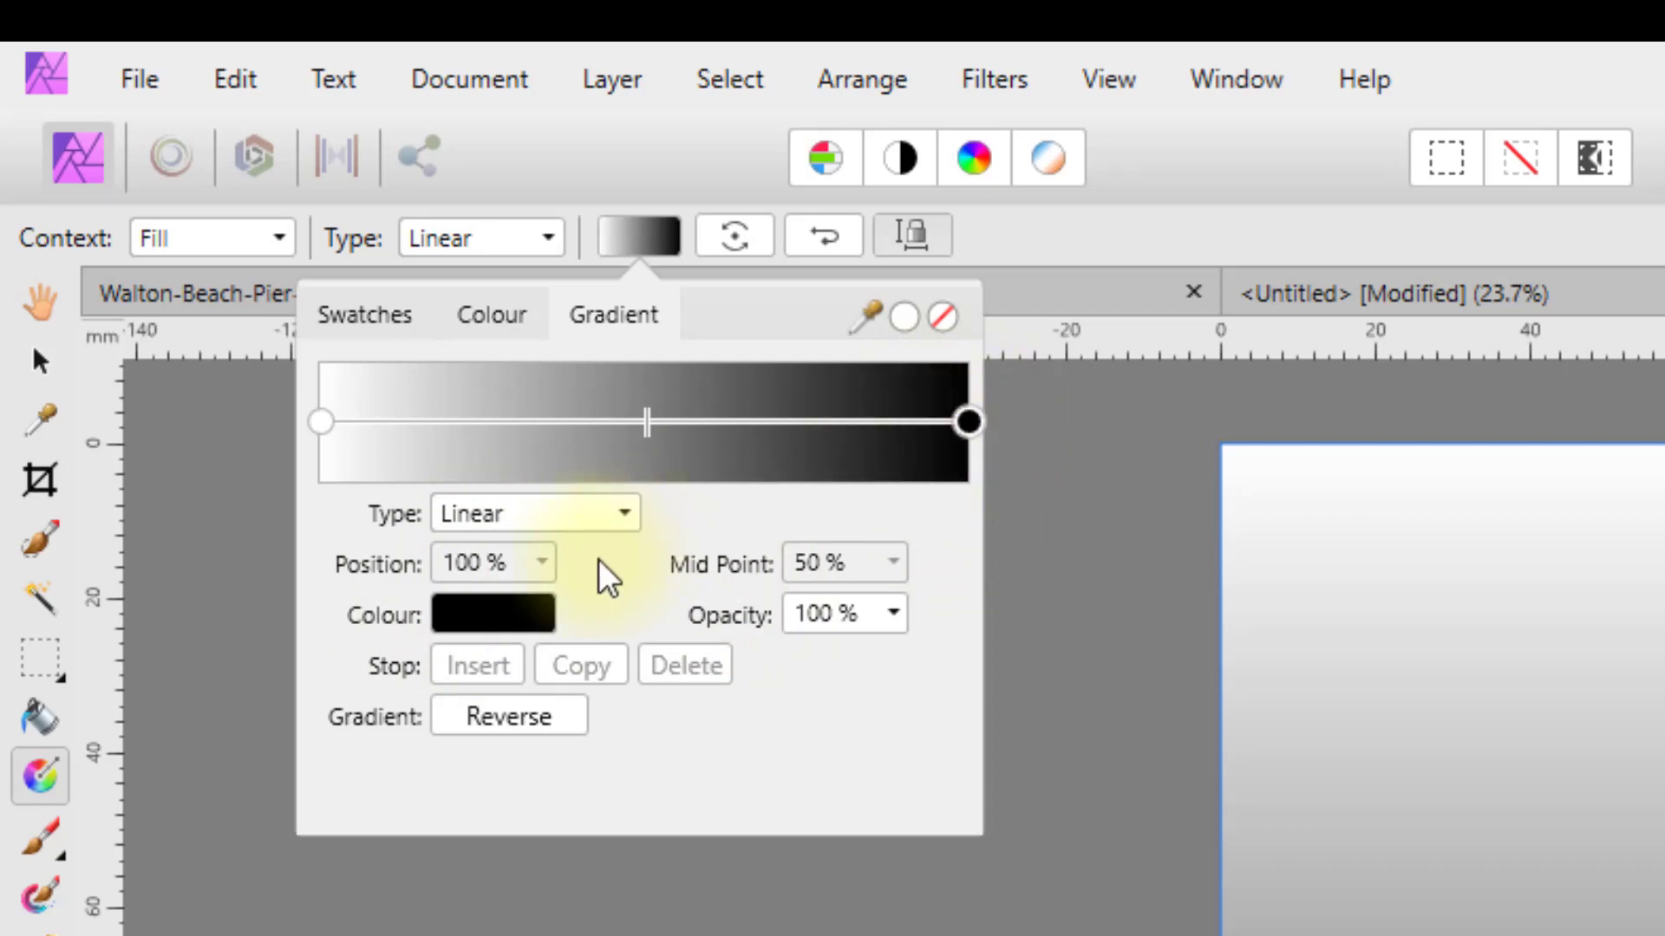
click(511, 617)
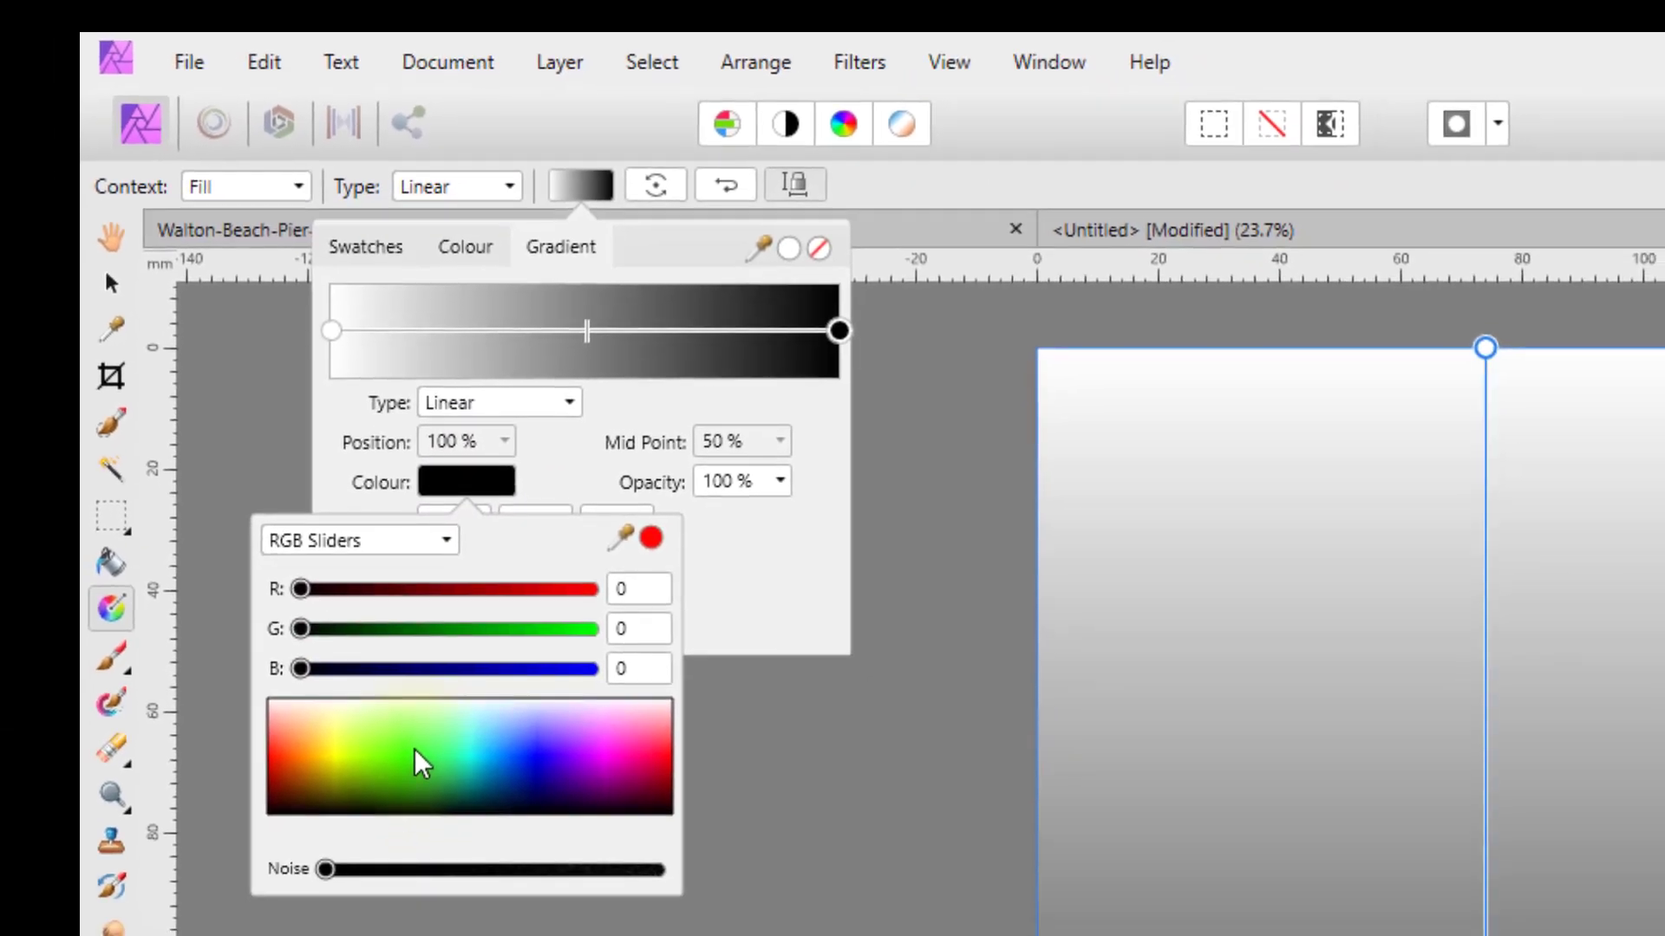
click(415, 748)
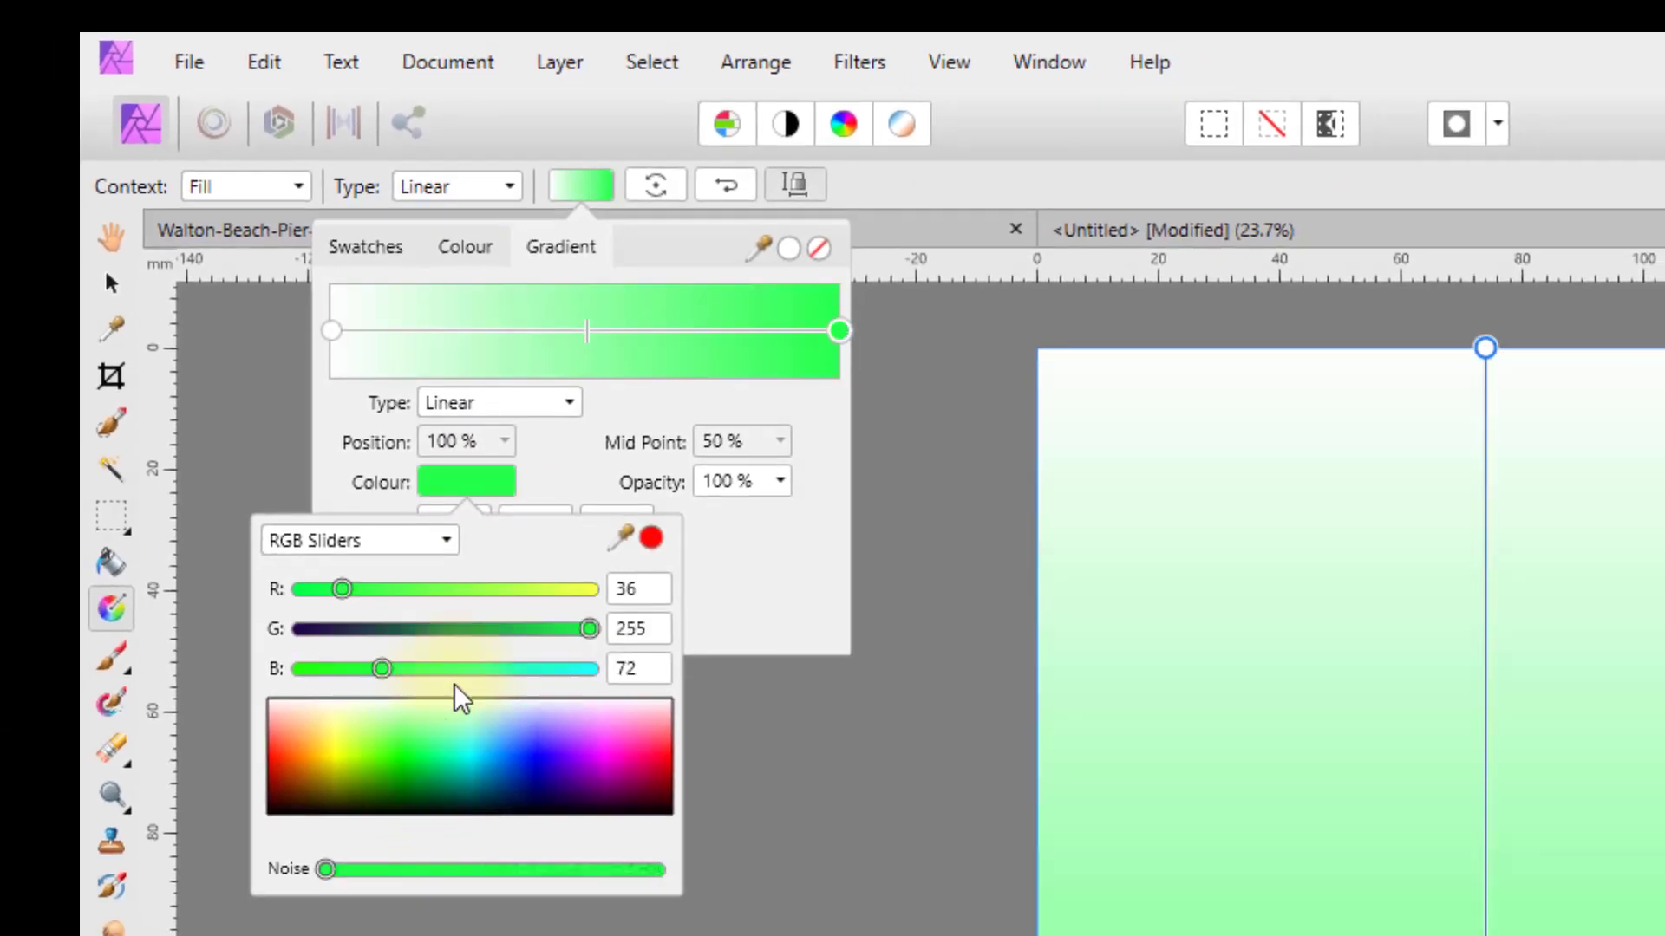
click(751, 607)
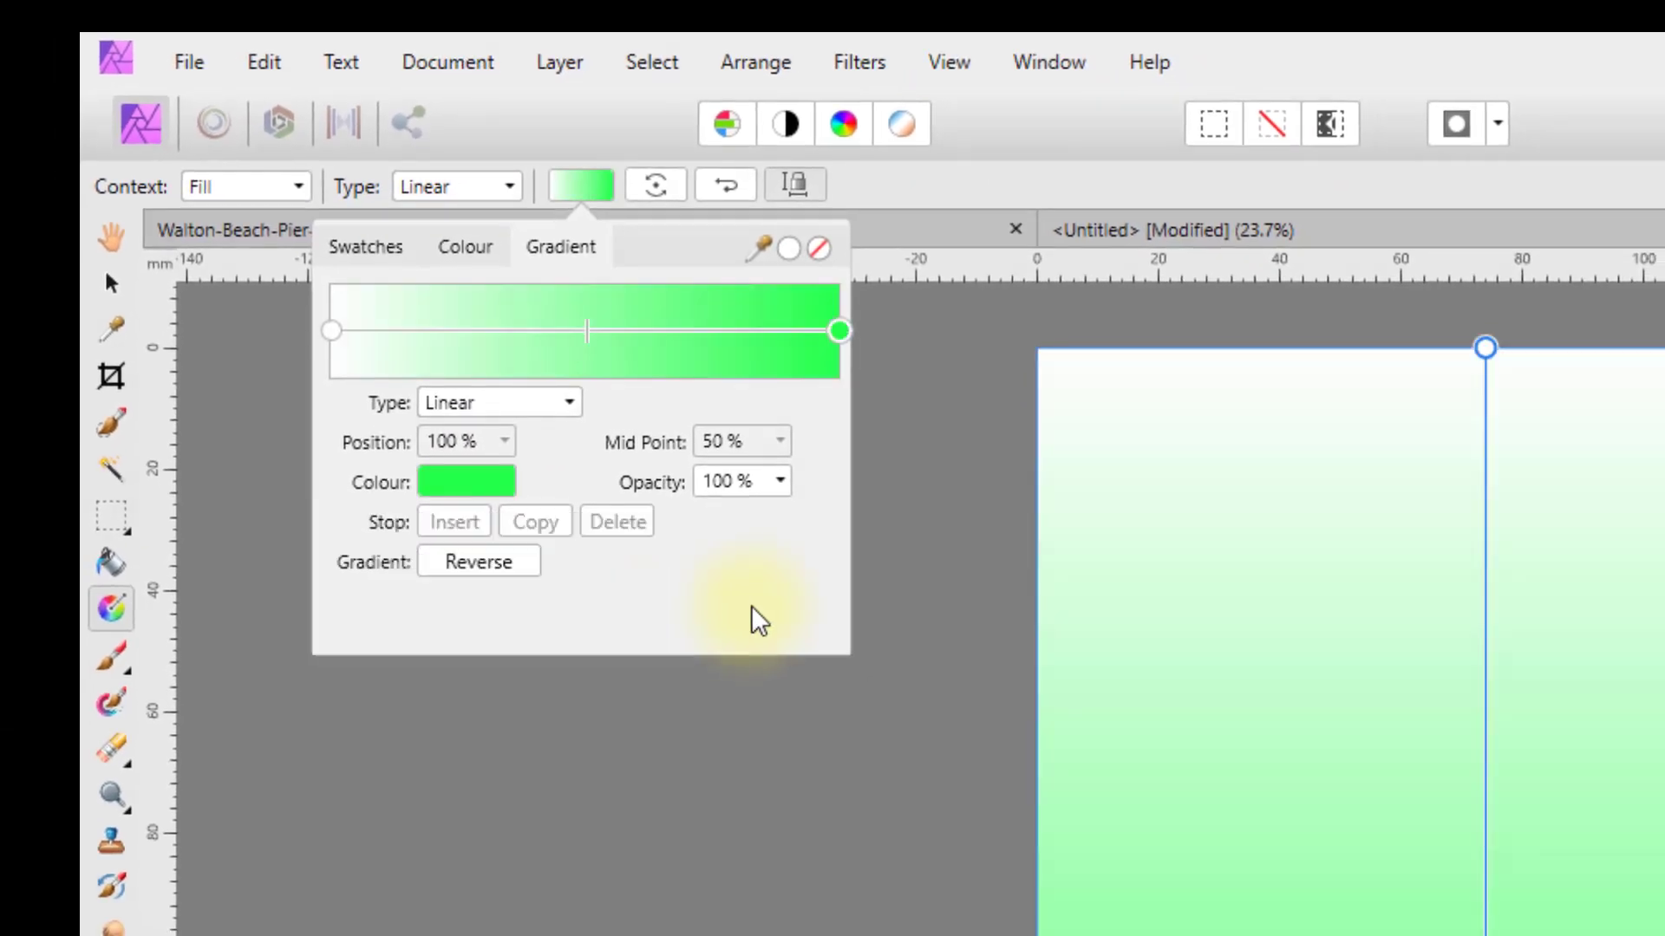
Change the gradient's white start stop to light orange, RGB 255, 165, 131.
click(331, 331)
click(455, 483)
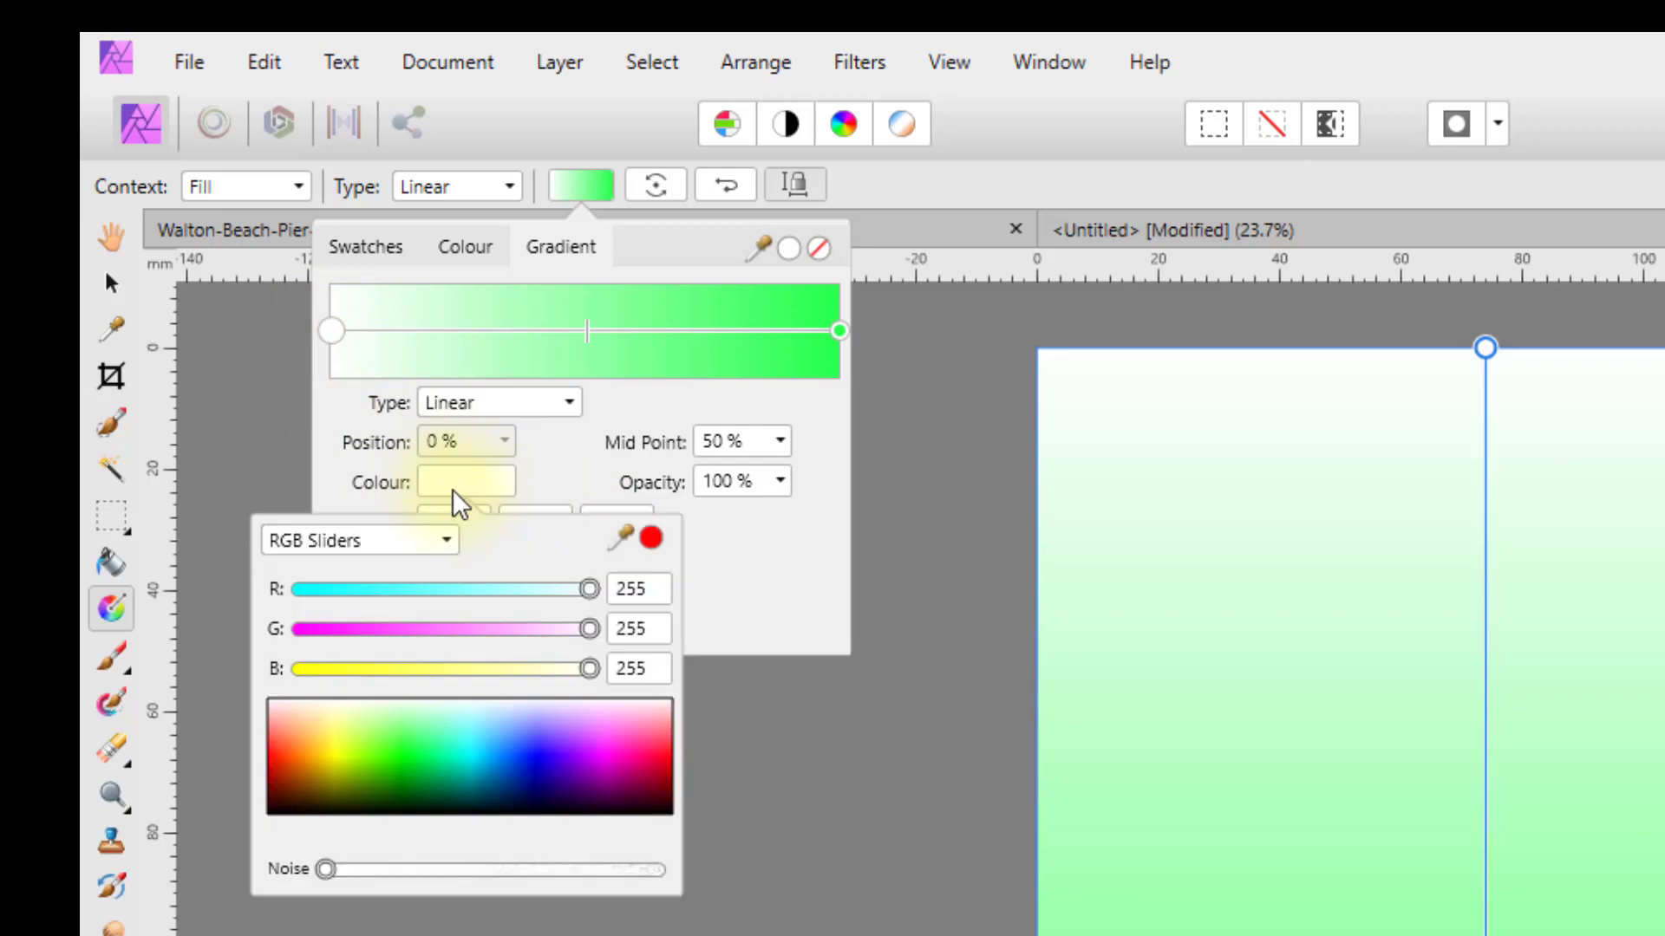
click(287, 727)
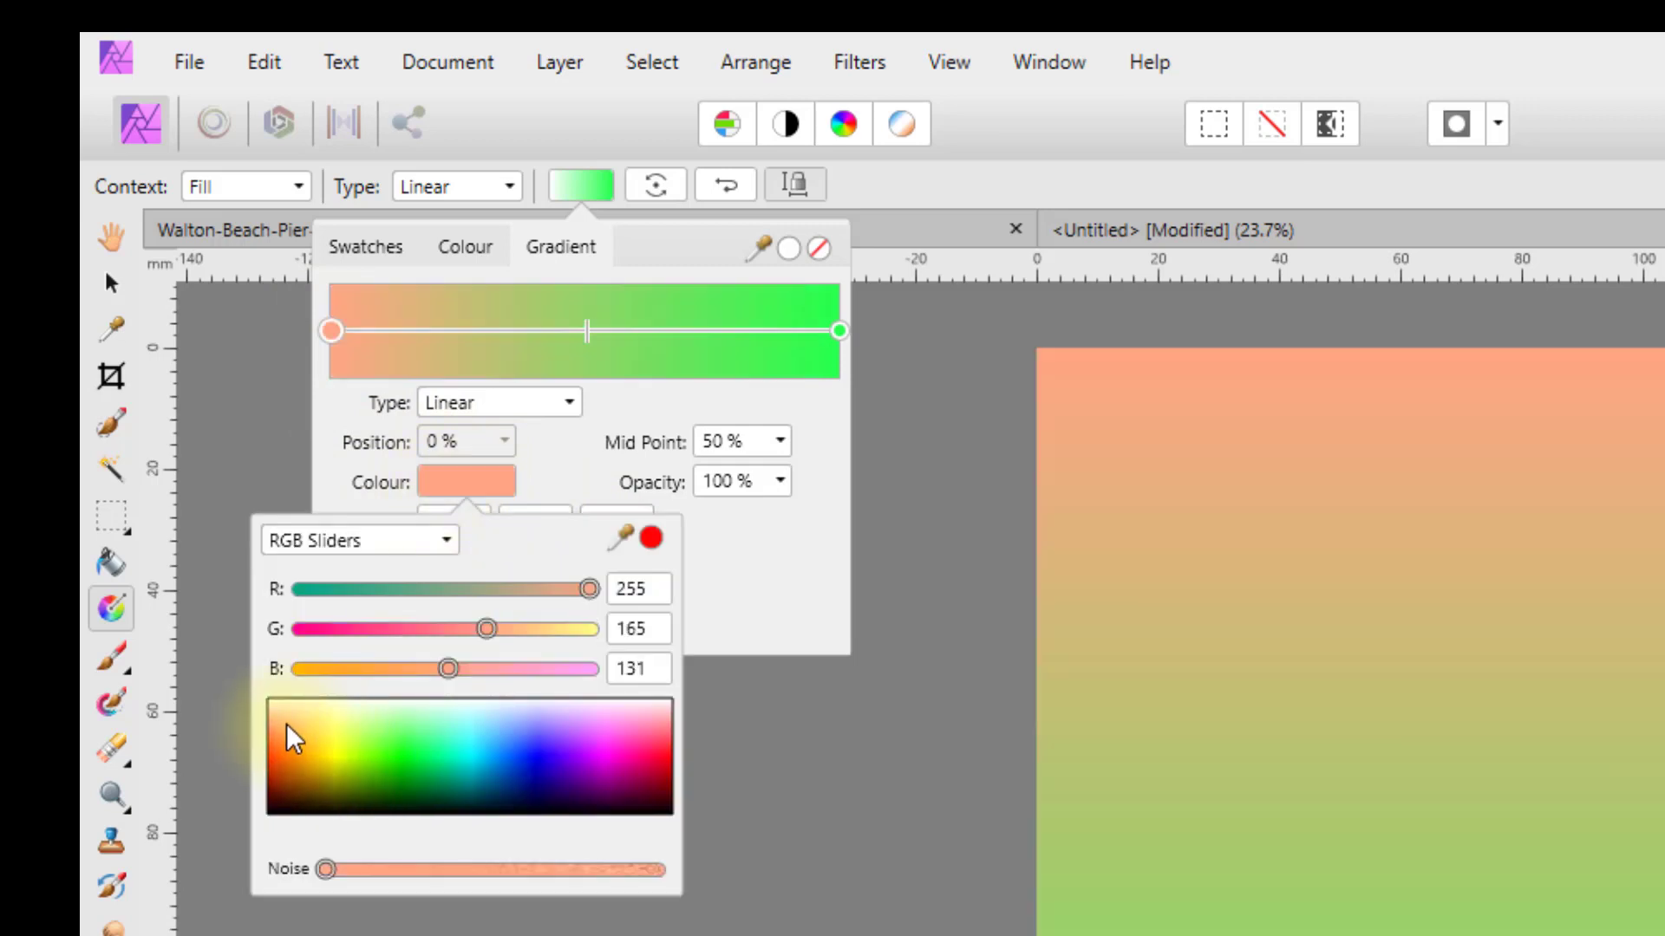
click(754, 569)
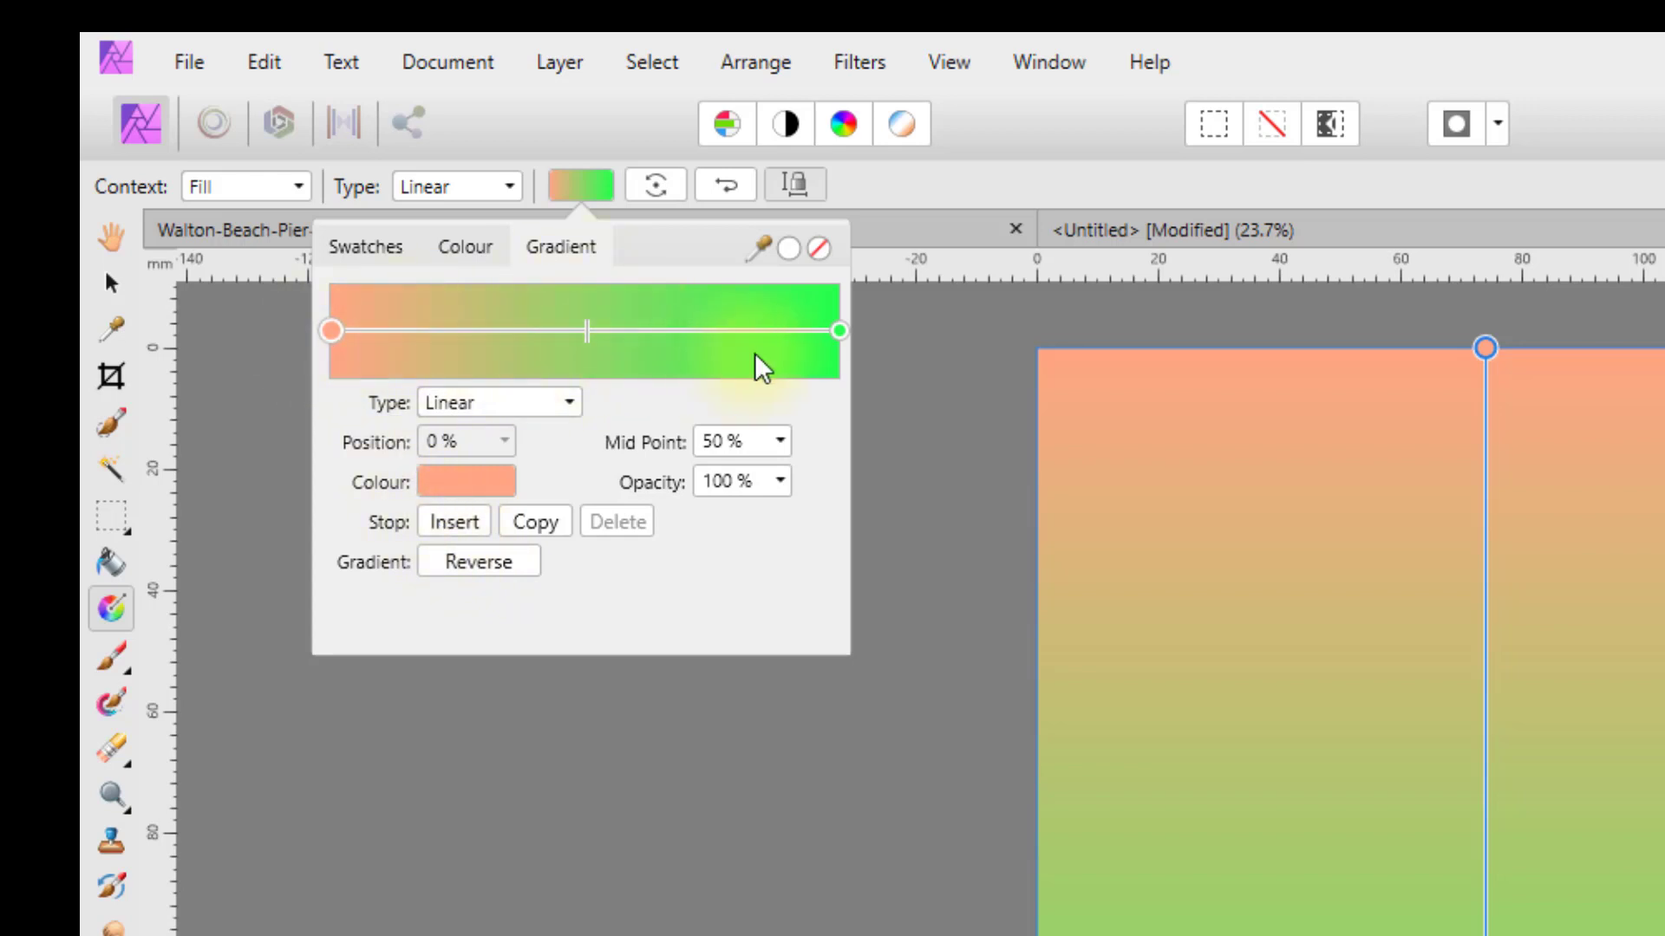
Insert three additional colour stops into the orange-to-green gradient at 50 %, 75 % and 25 %.
click(839, 332)
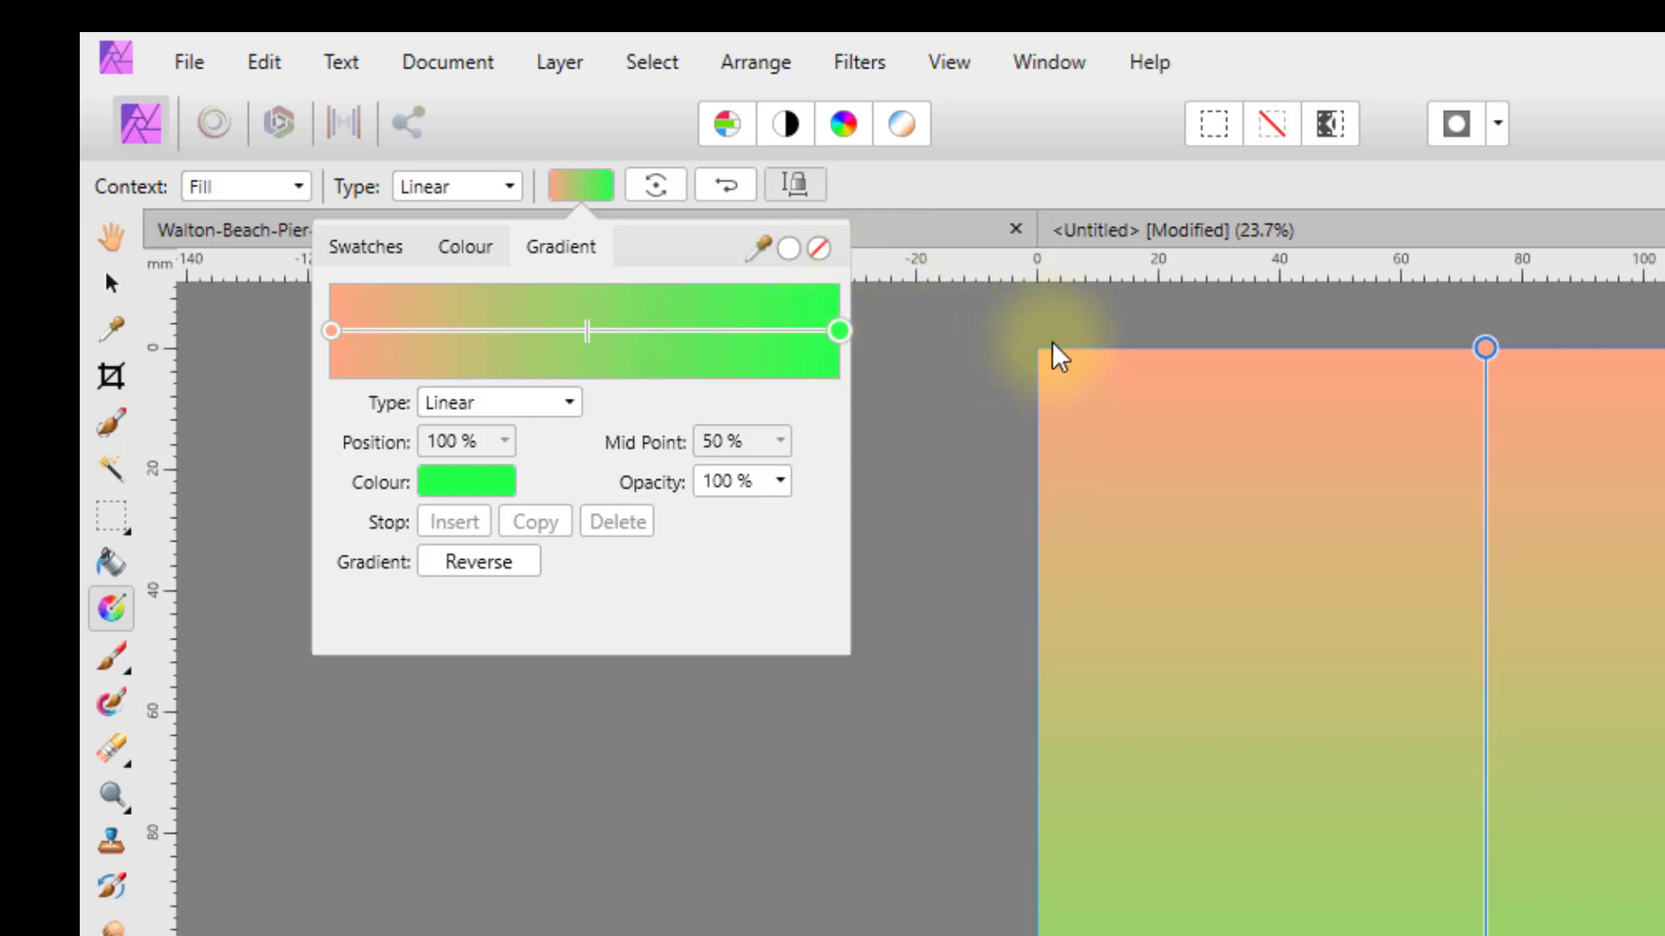
click(330, 331)
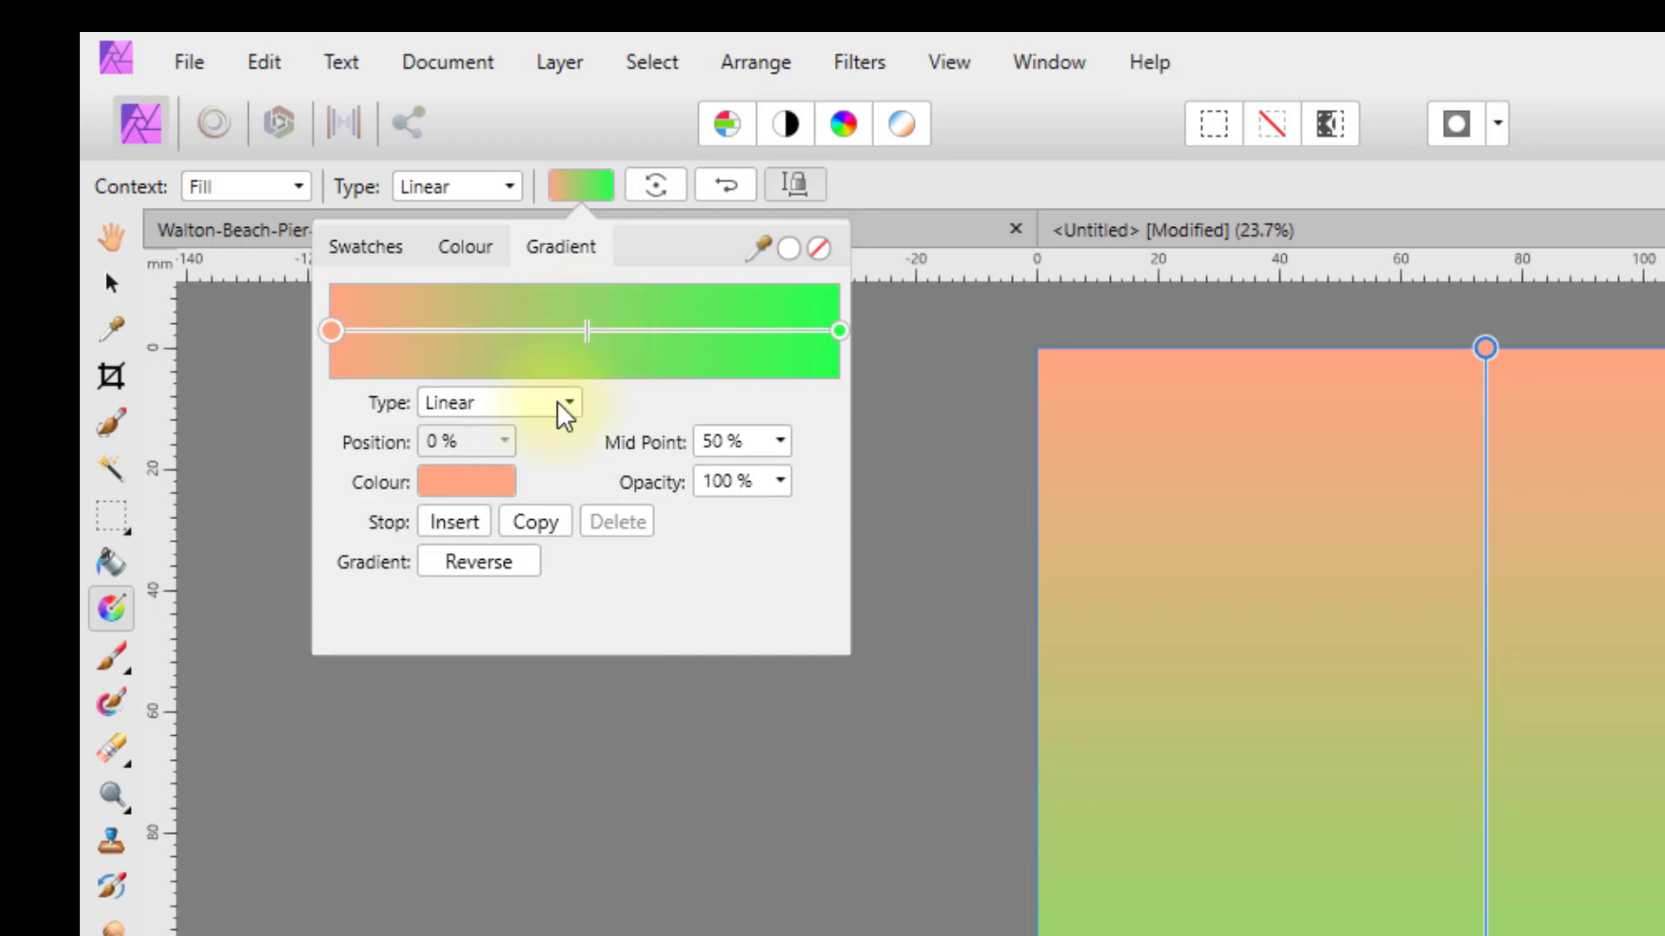
click(466, 520)
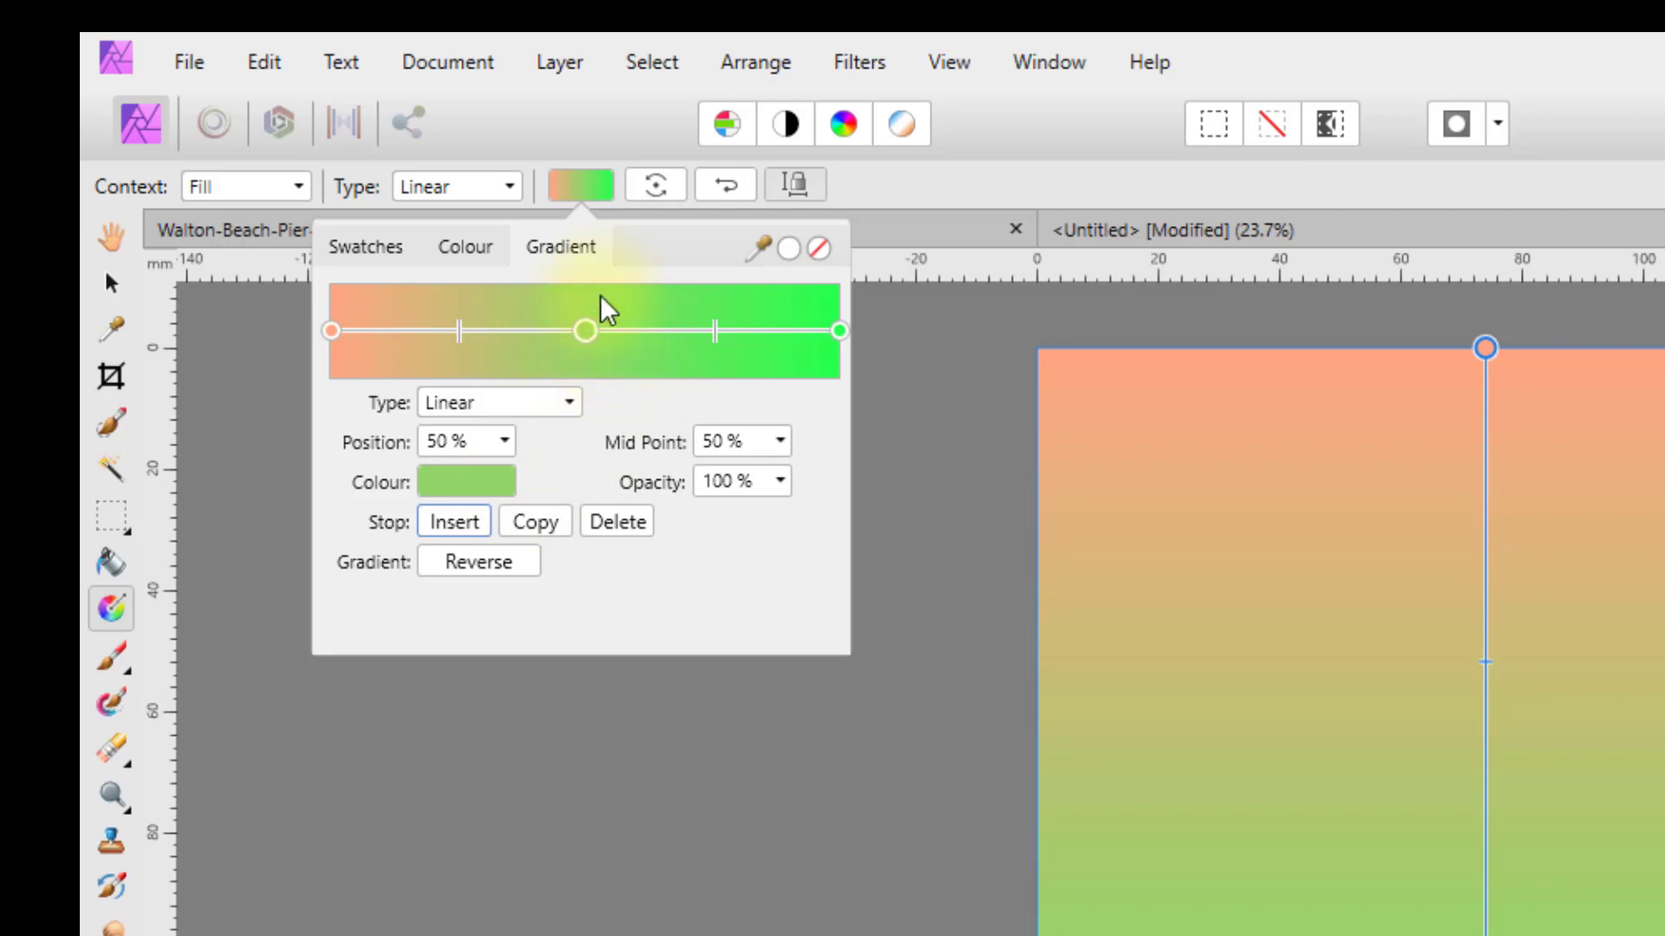
click(473, 522)
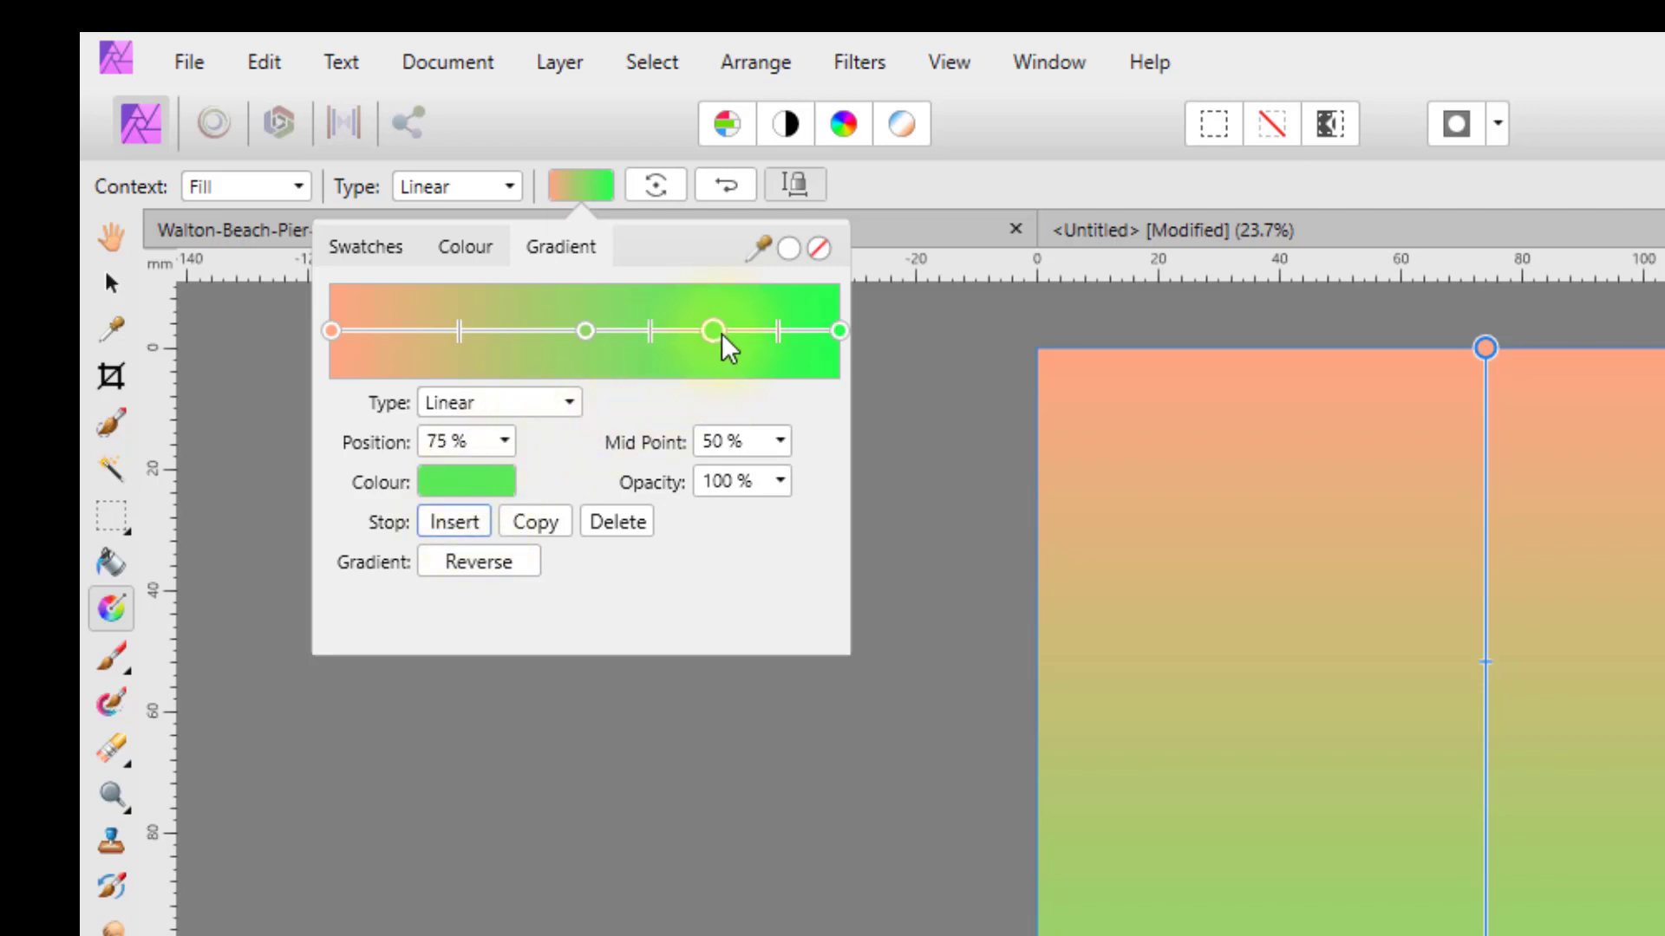
click(334, 330)
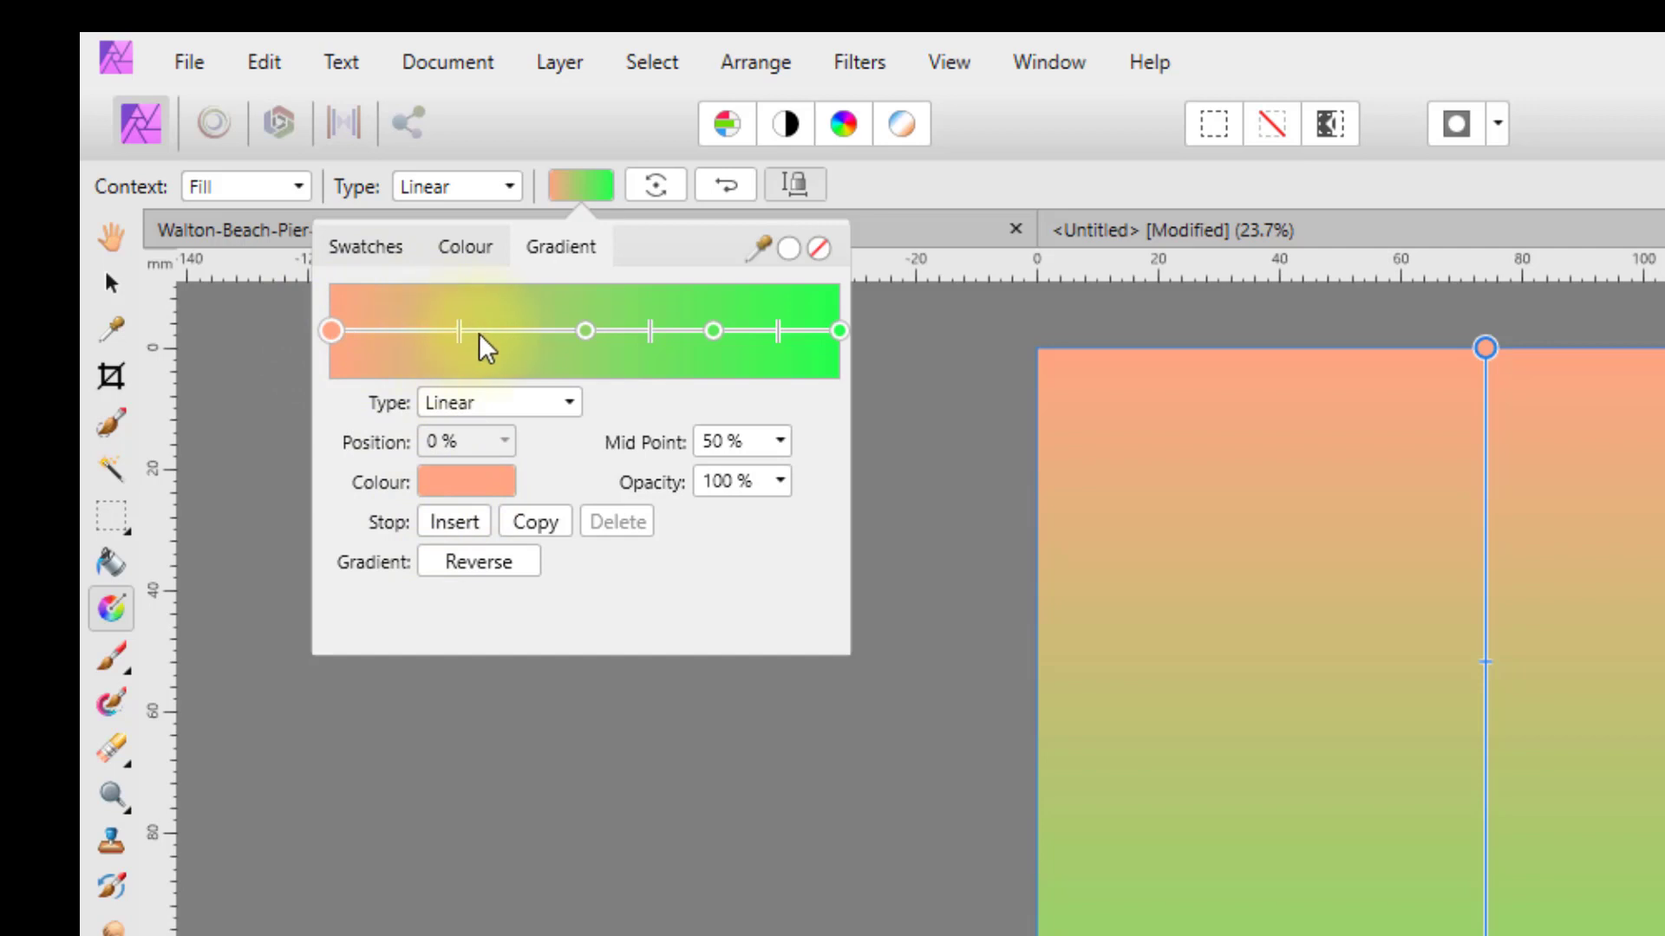
click(447, 520)
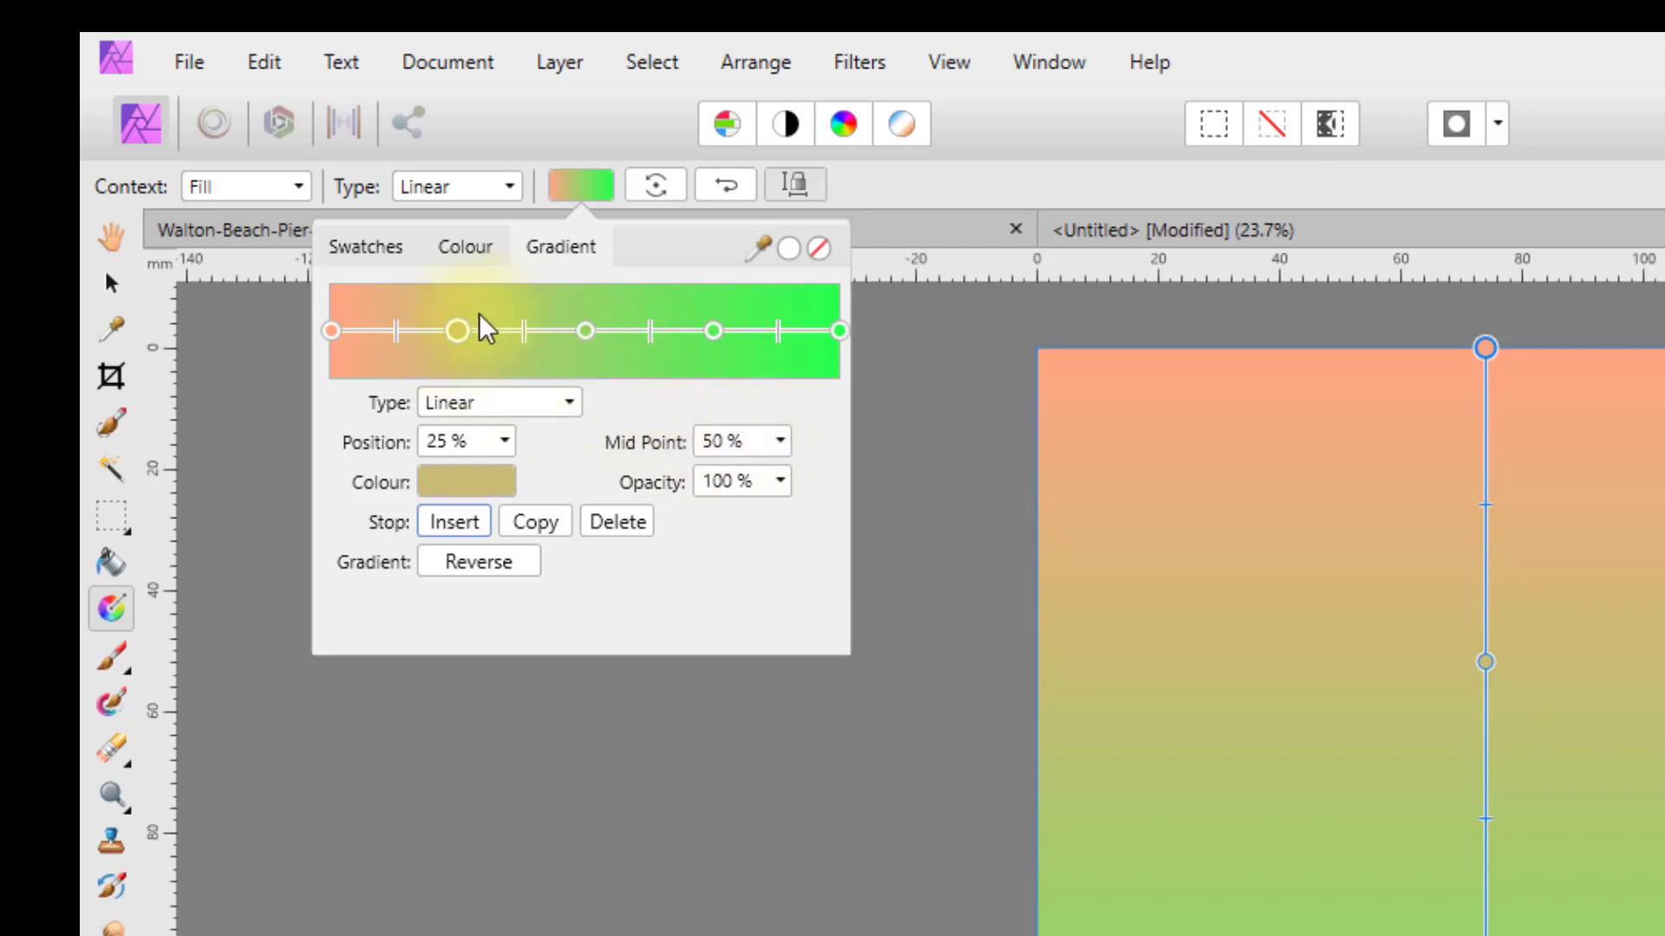
click(781, 441)
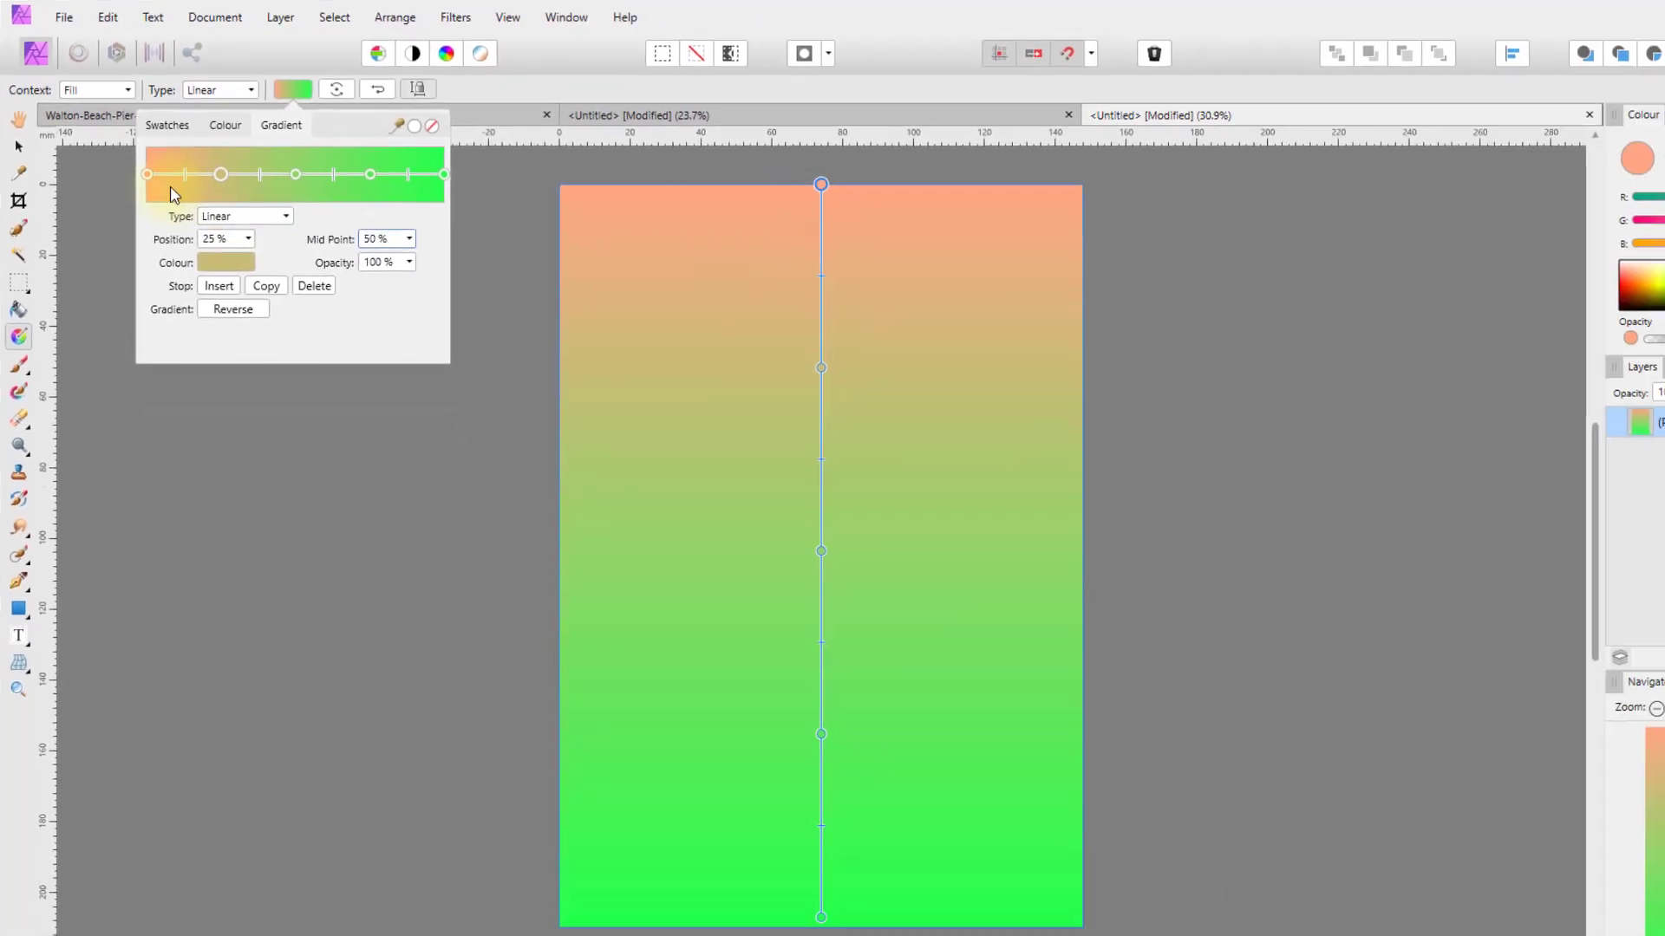
Change the 25 % gradient stop to light blue, RGB 146, 174, 255.
click(220, 176)
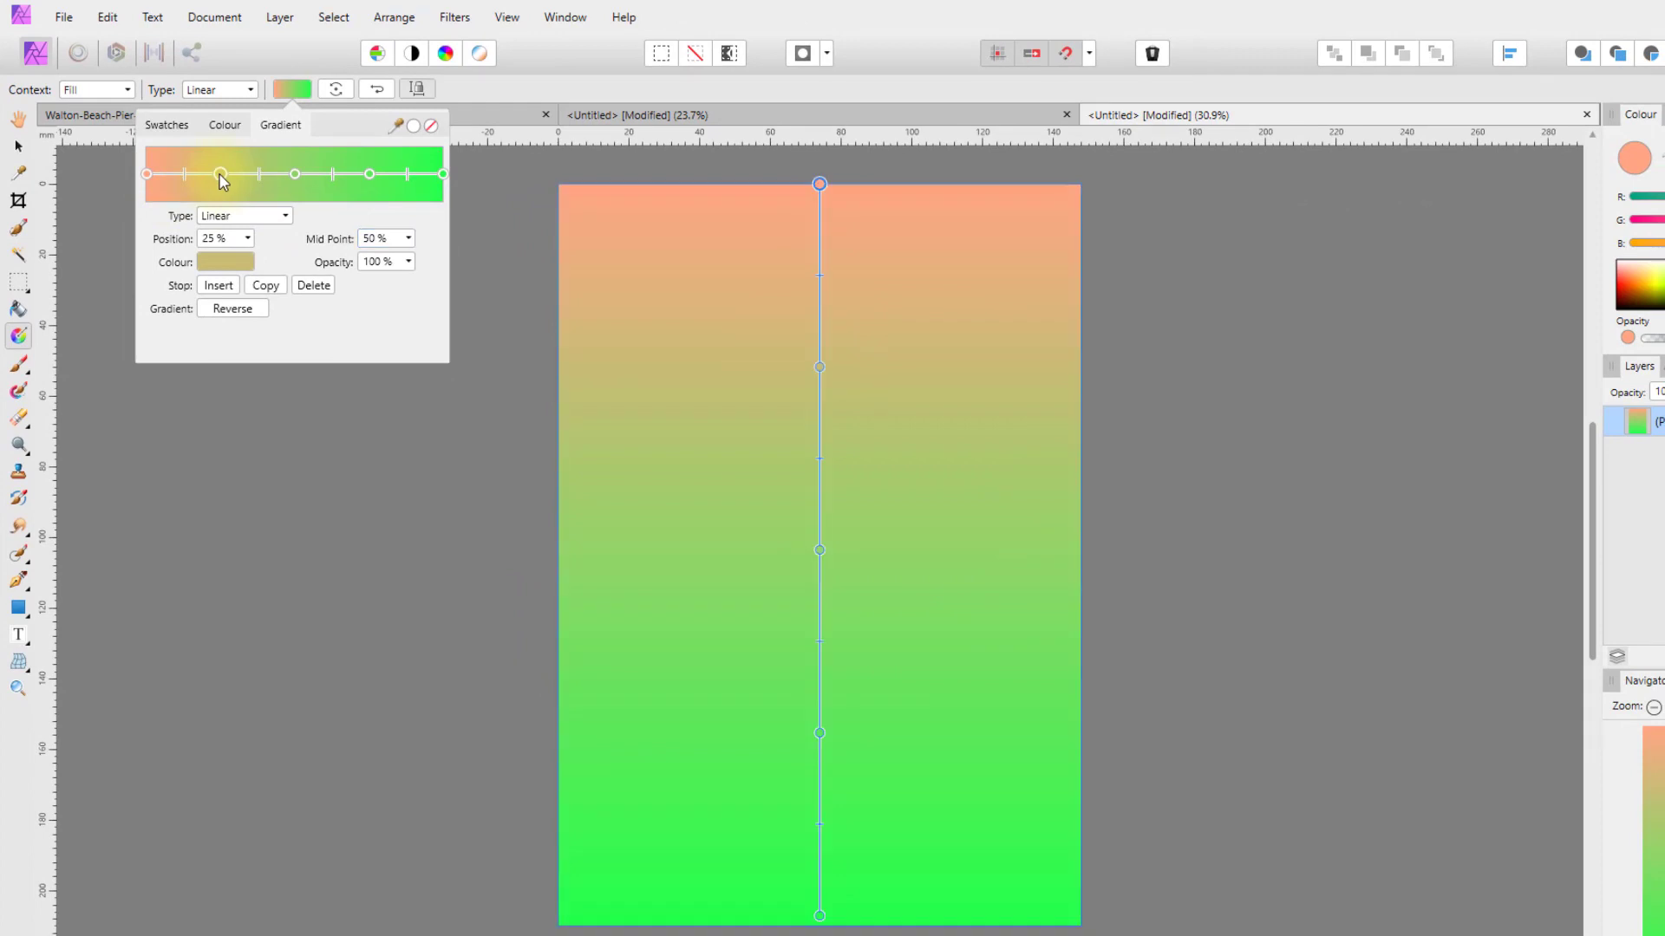
click(220, 263)
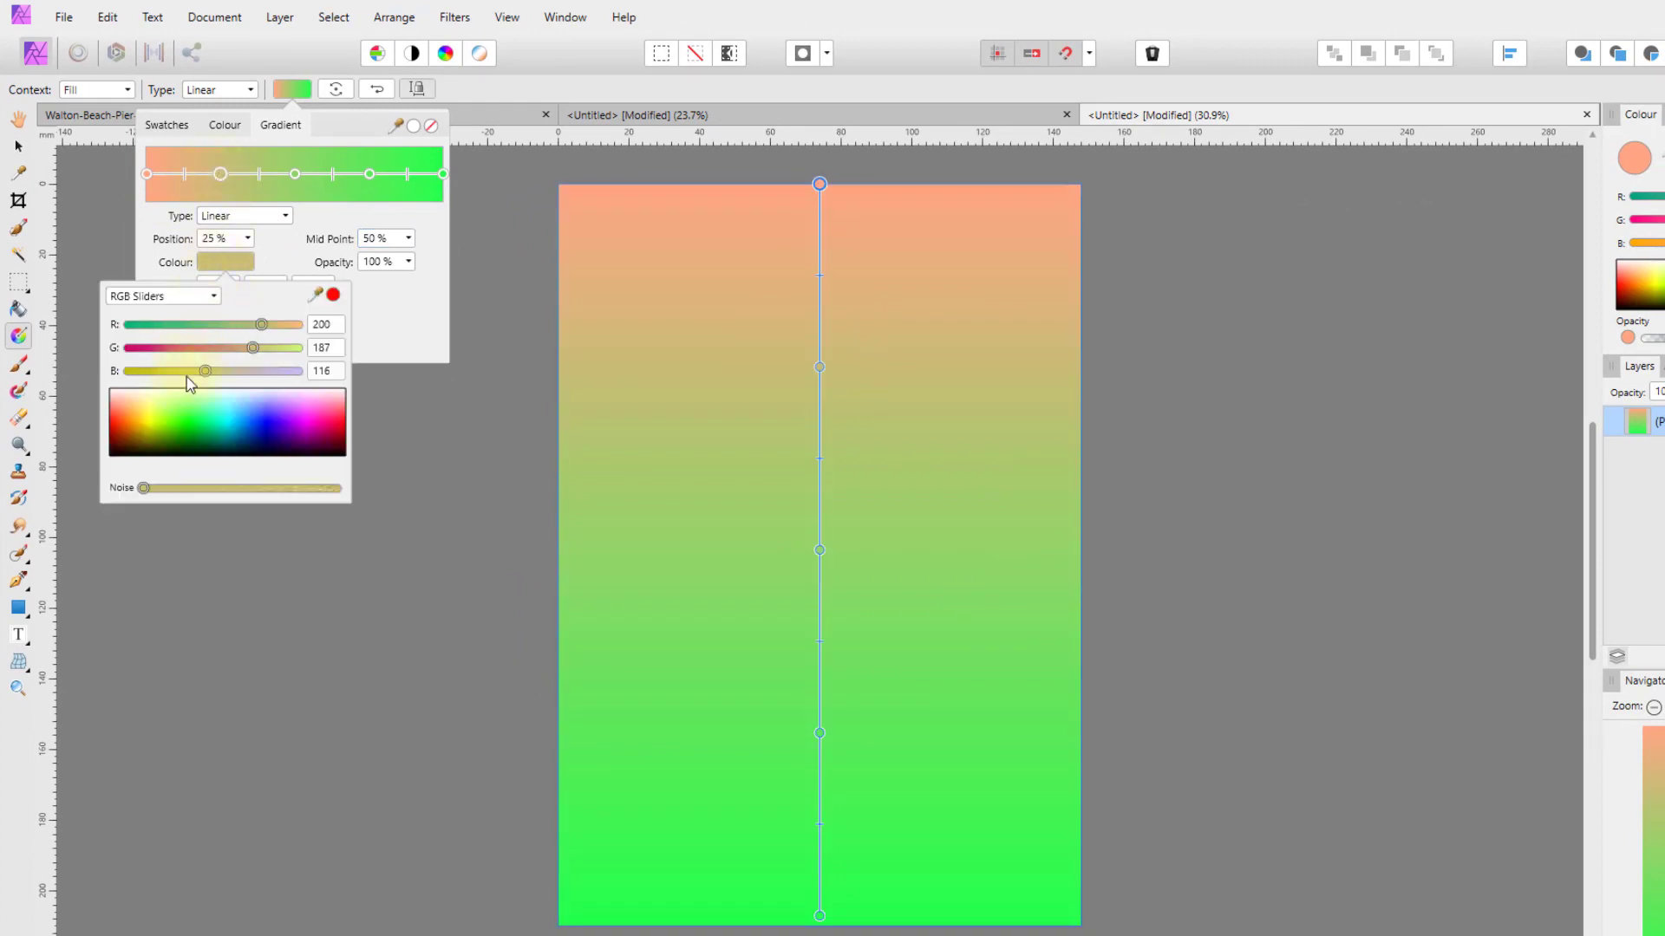
click(256, 404)
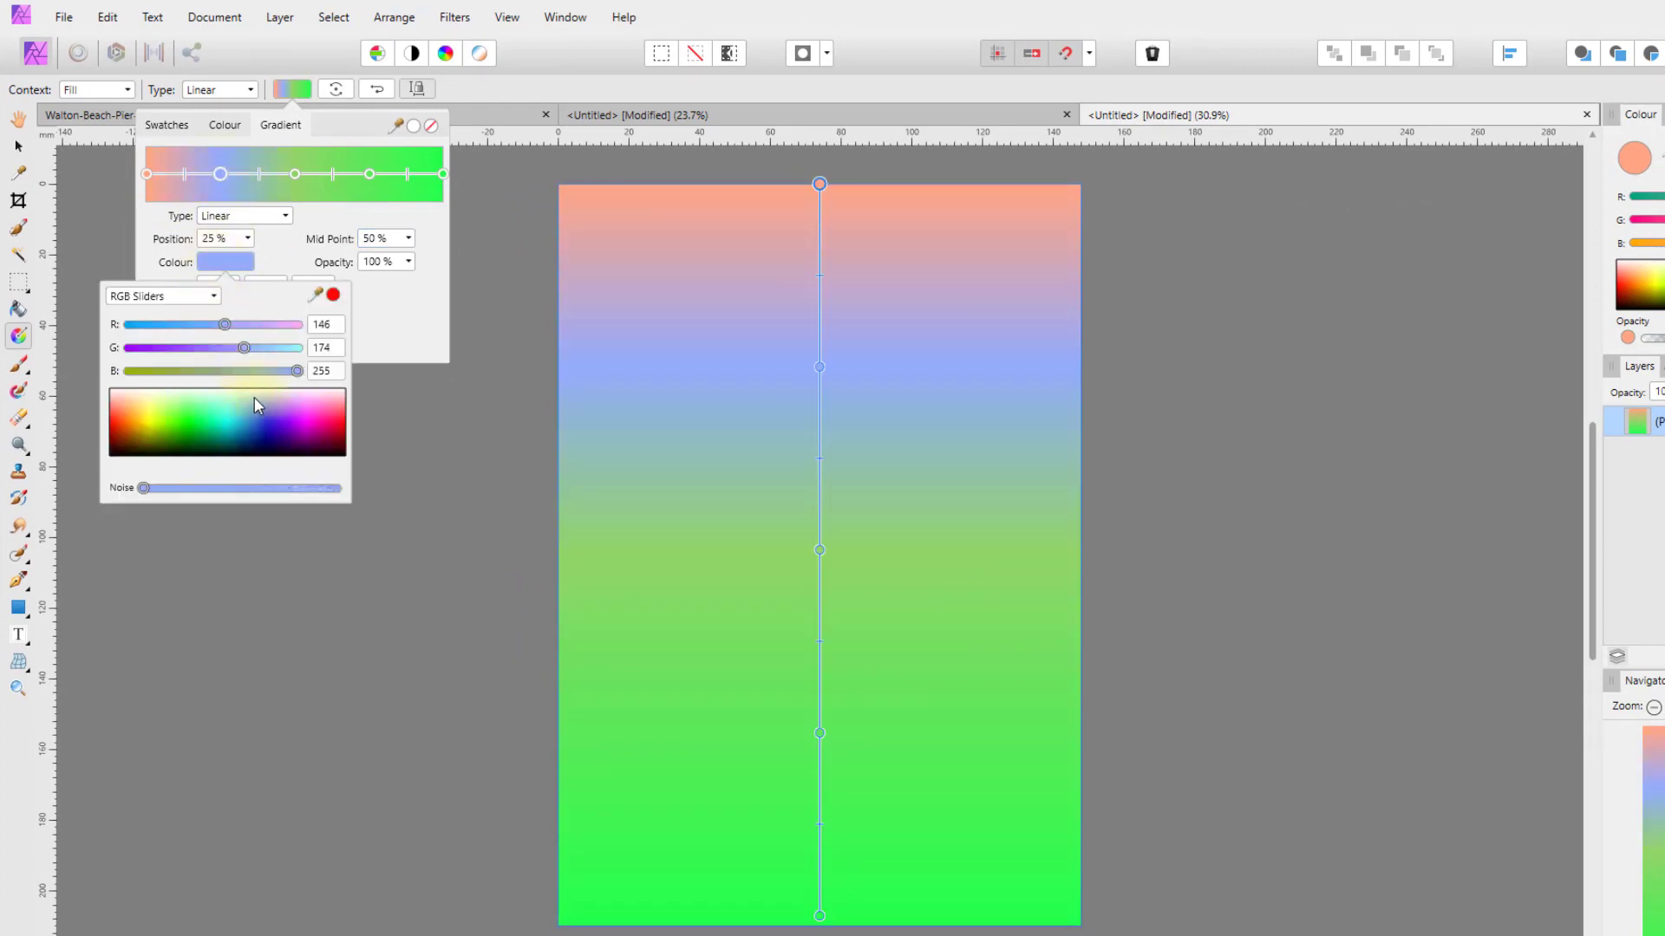
click(407, 322)
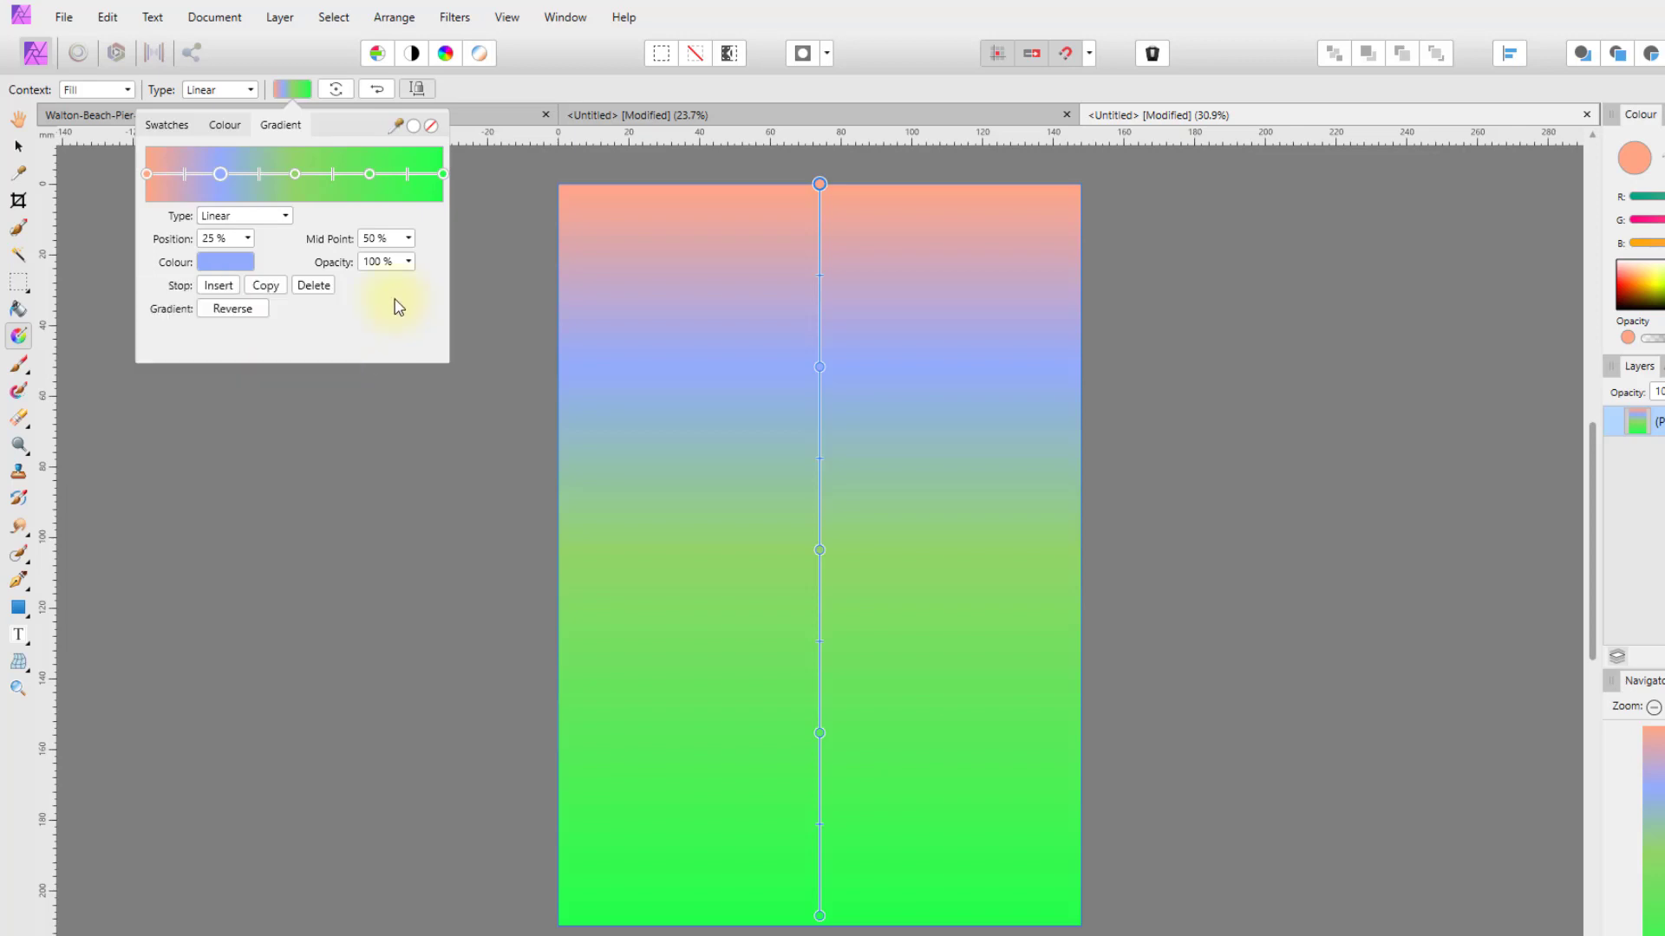
Change the 75 % gradient stop to dark orange, RGB 211, 109, 0.
click(368, 175)
click(231, 262)
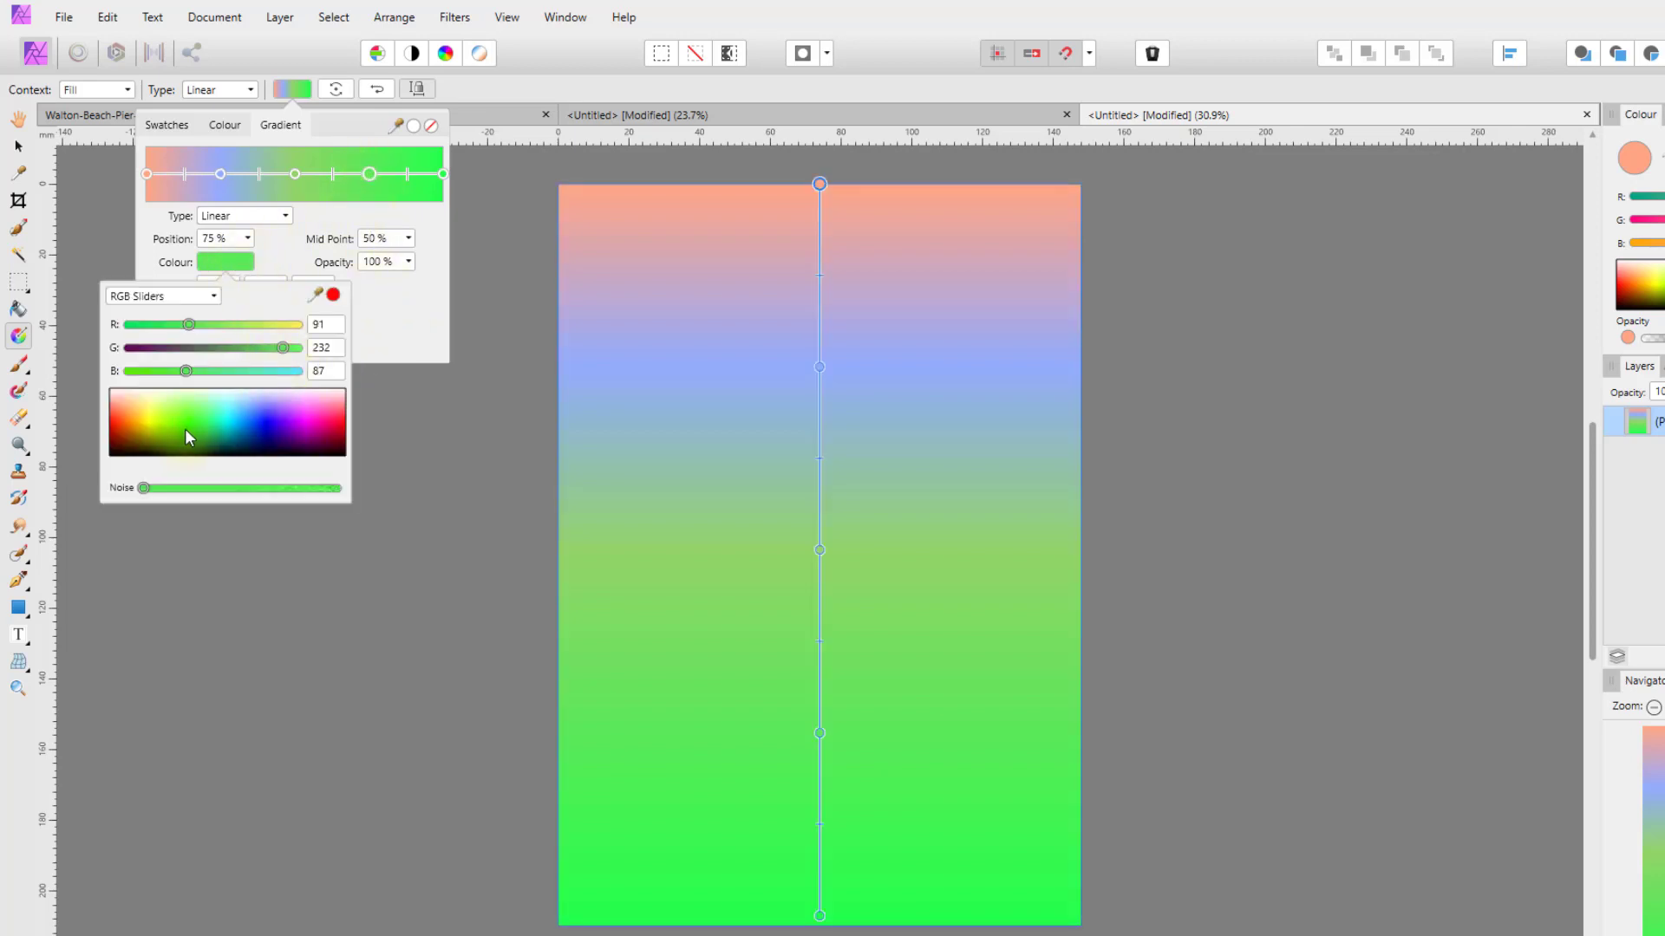
click(129, 431)
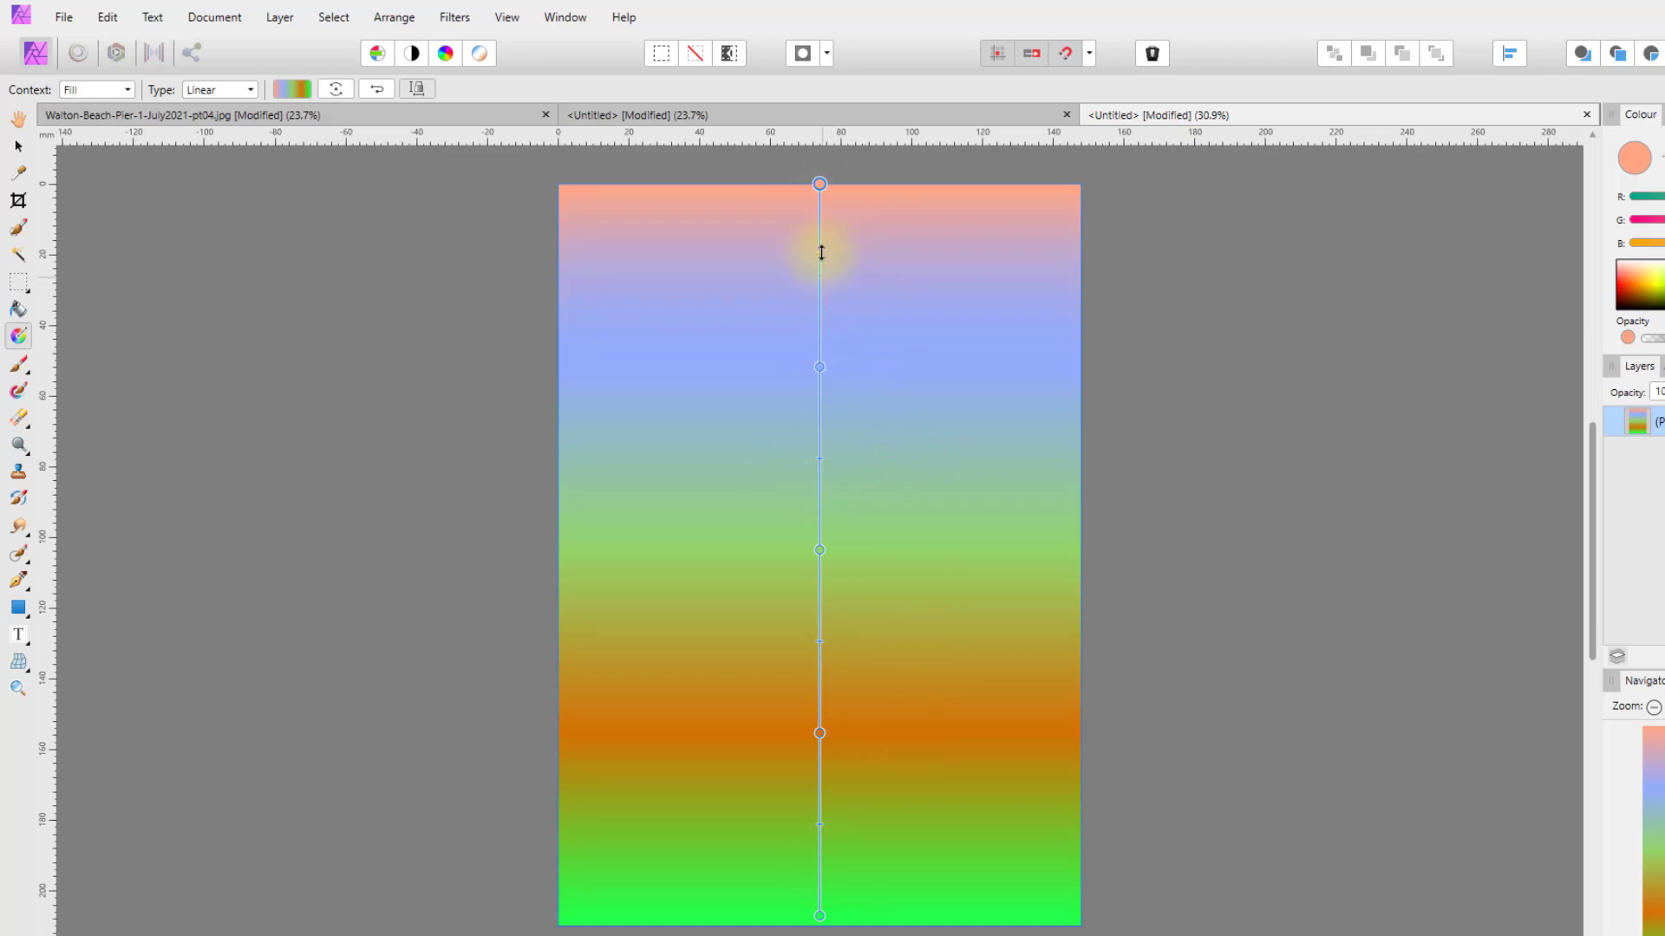
Shift the gradient's midpoints along its line on the page: the second up towards the blue stop, the first, third and fourth downwards.
drag(821, 252, 798, 305)
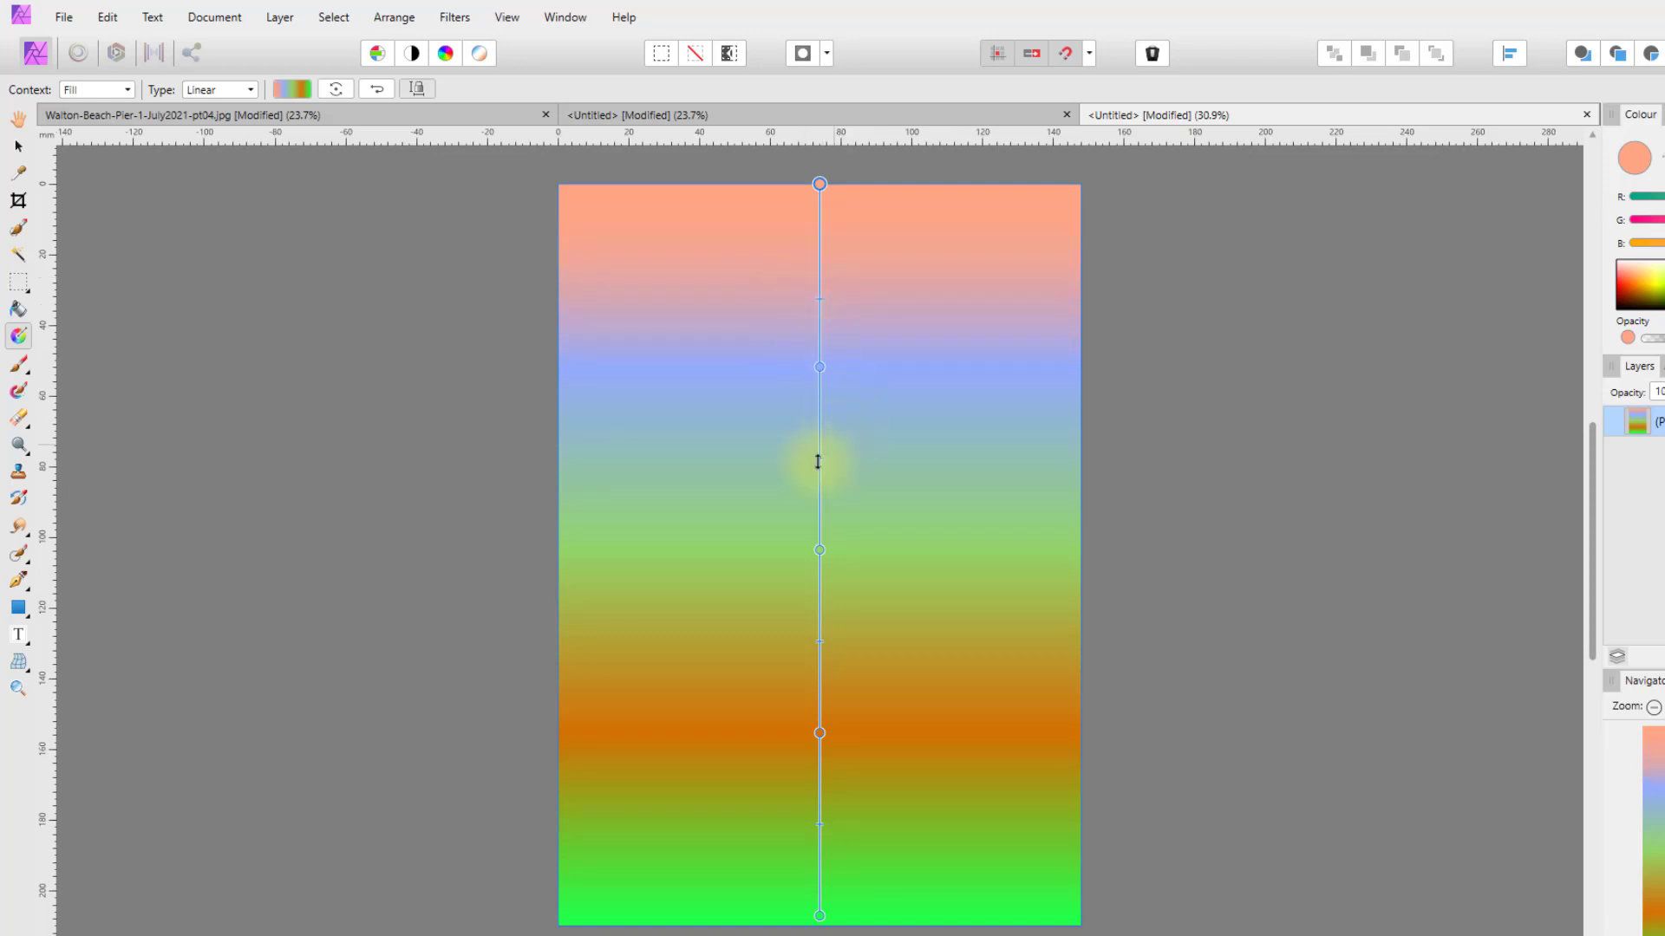
drag(819, 457, 819, 405)
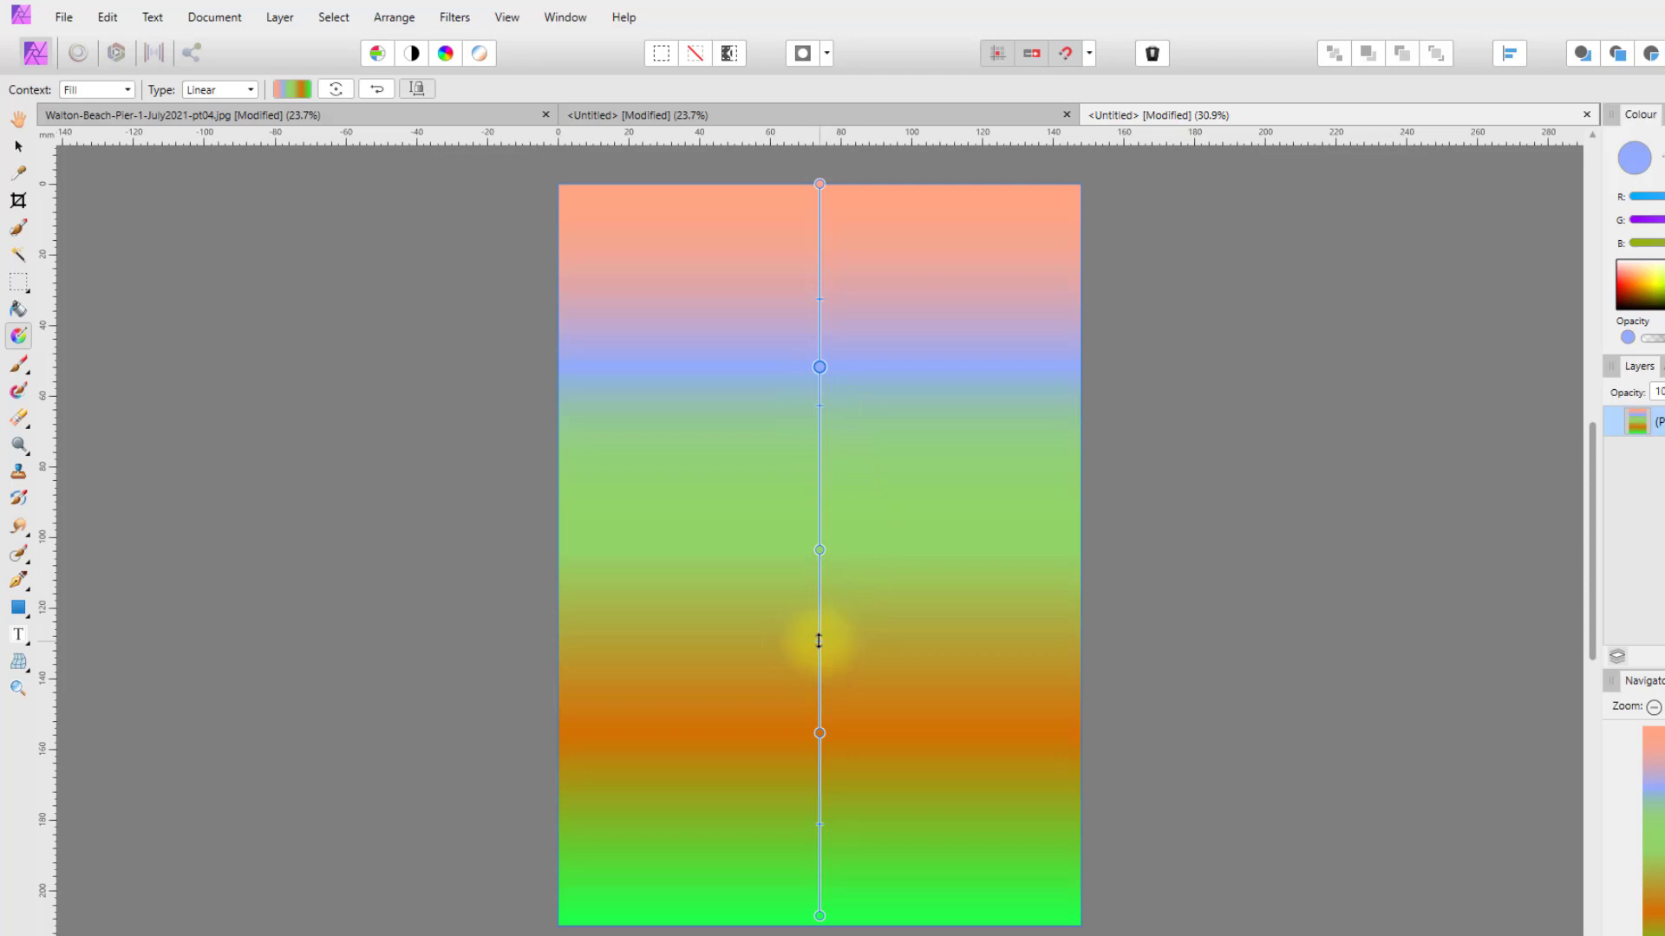
mouse_move(818, 641)
mouse_down()
mouse_move(824, 673)
mouse_move(821, 657)
mouse_up()
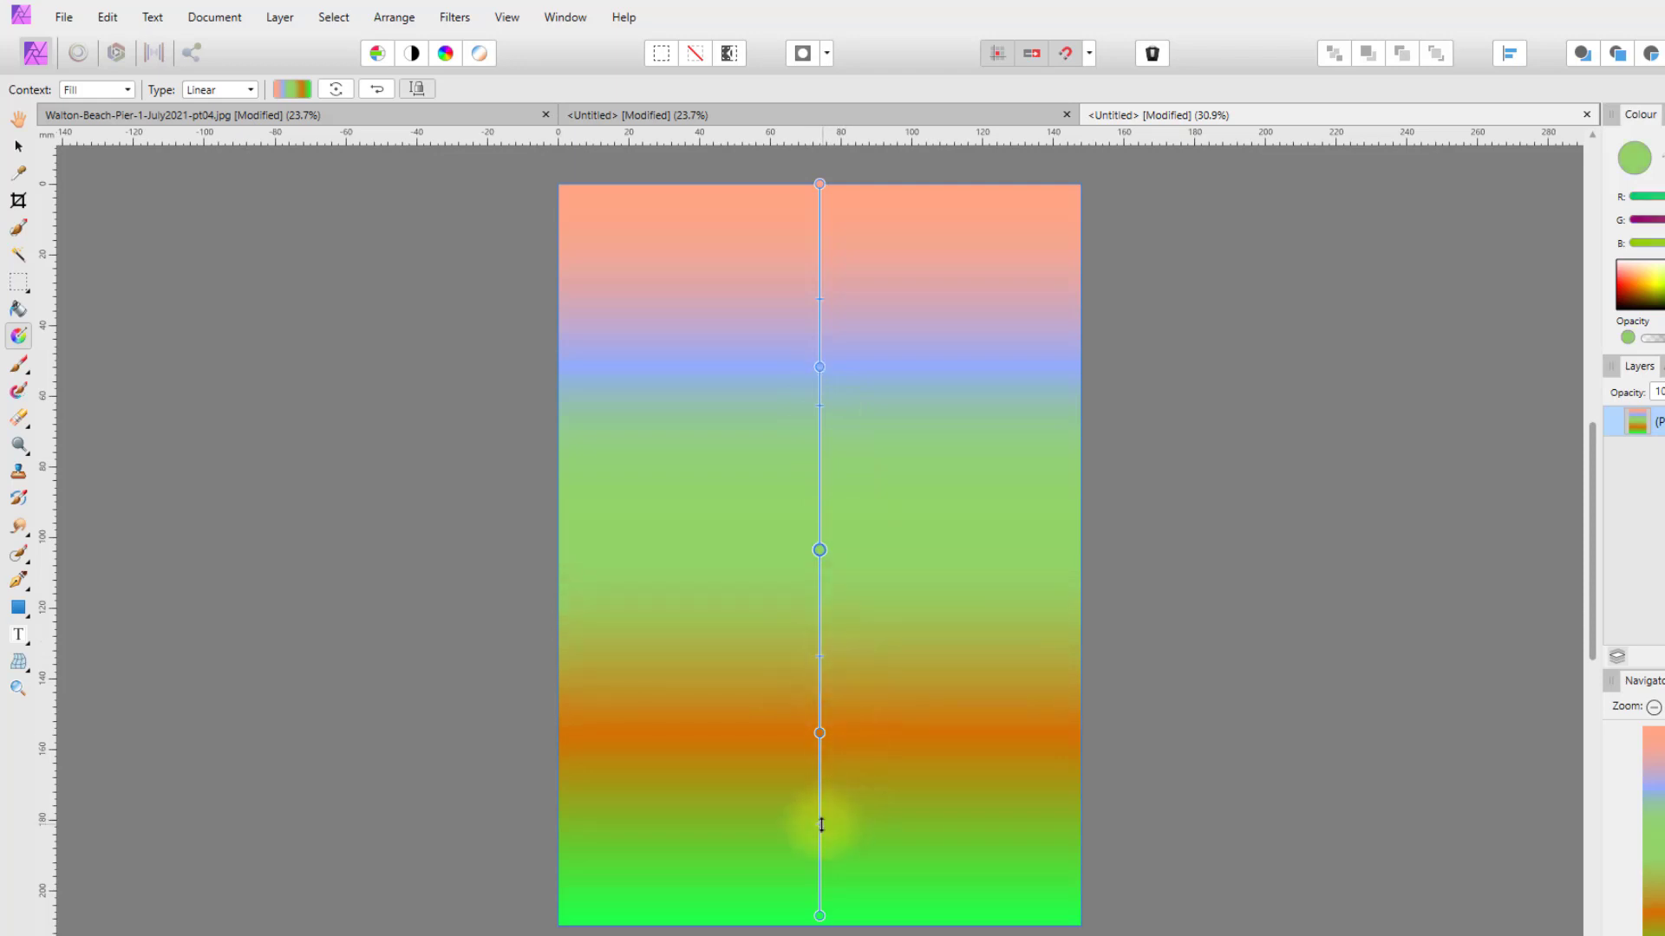
drag(821, 825, 825, 848)
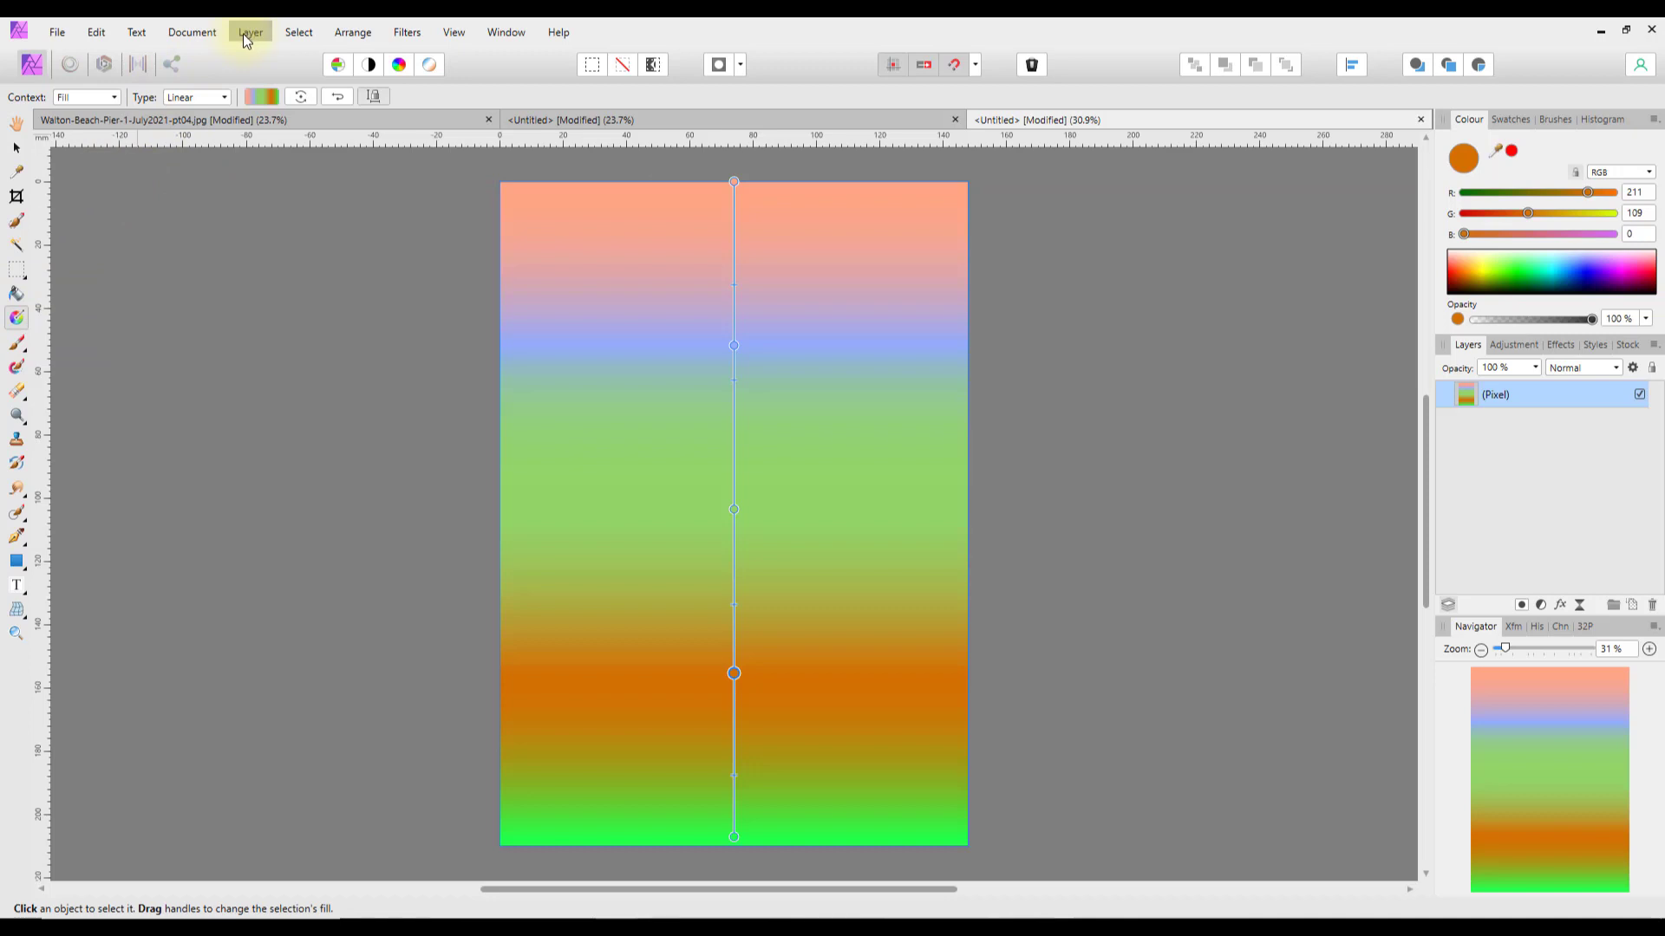
Delete the gradient pixel layer and draw a white rectangle covering the whole empty page.
right_click(1476, 401)
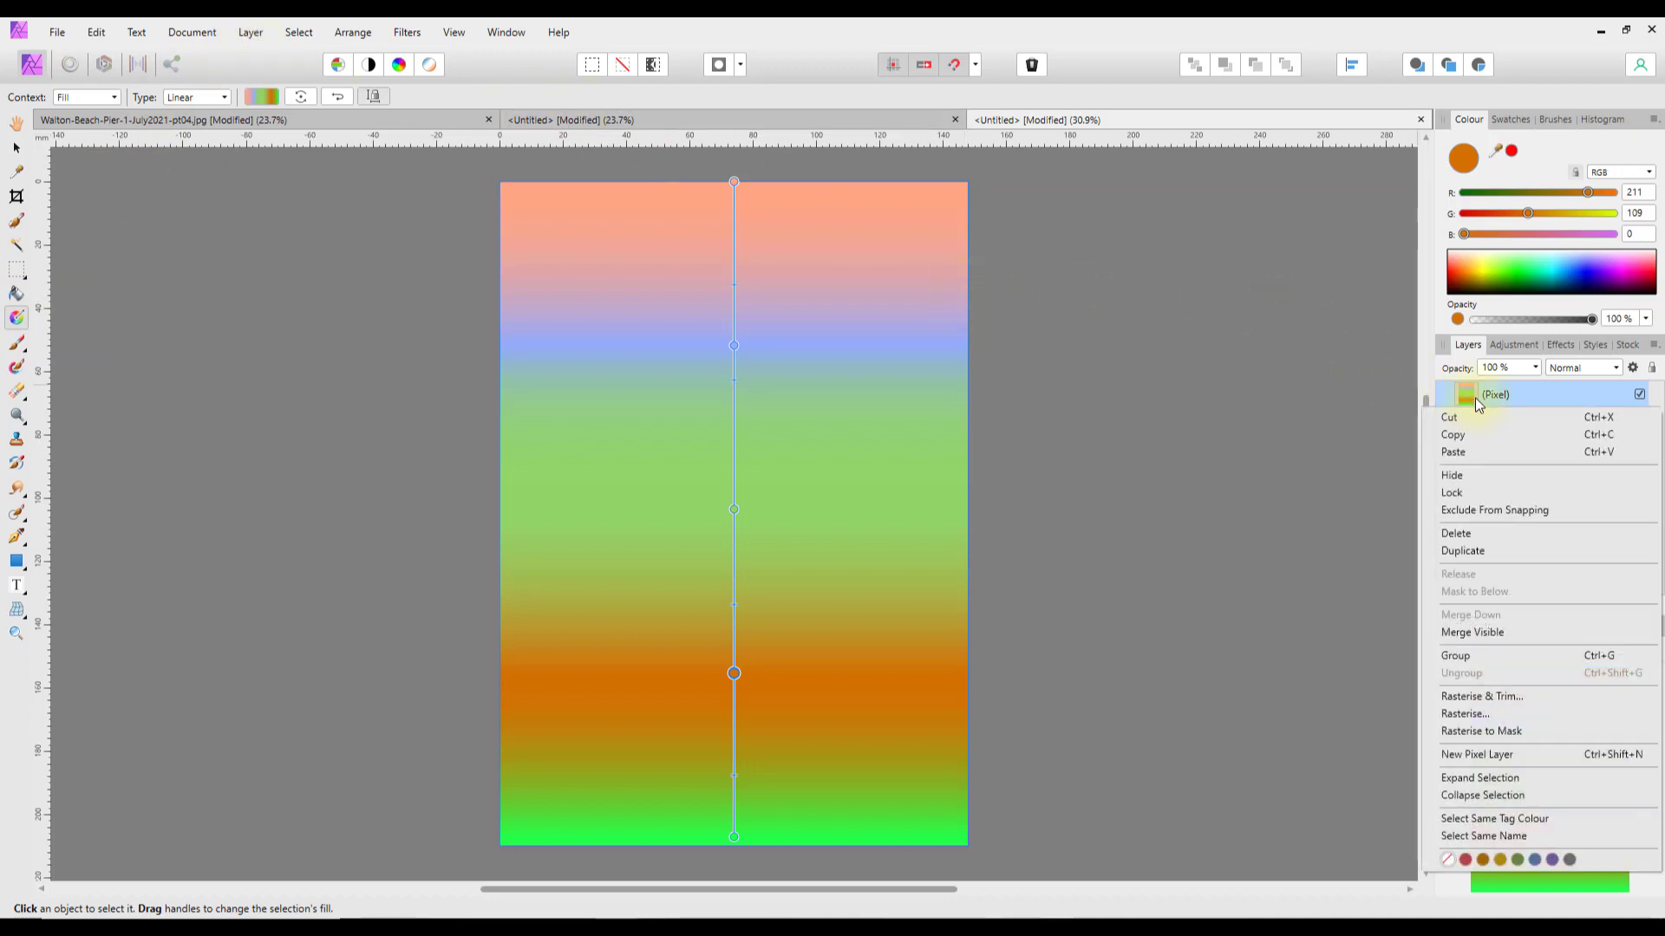
click(1464, 536)
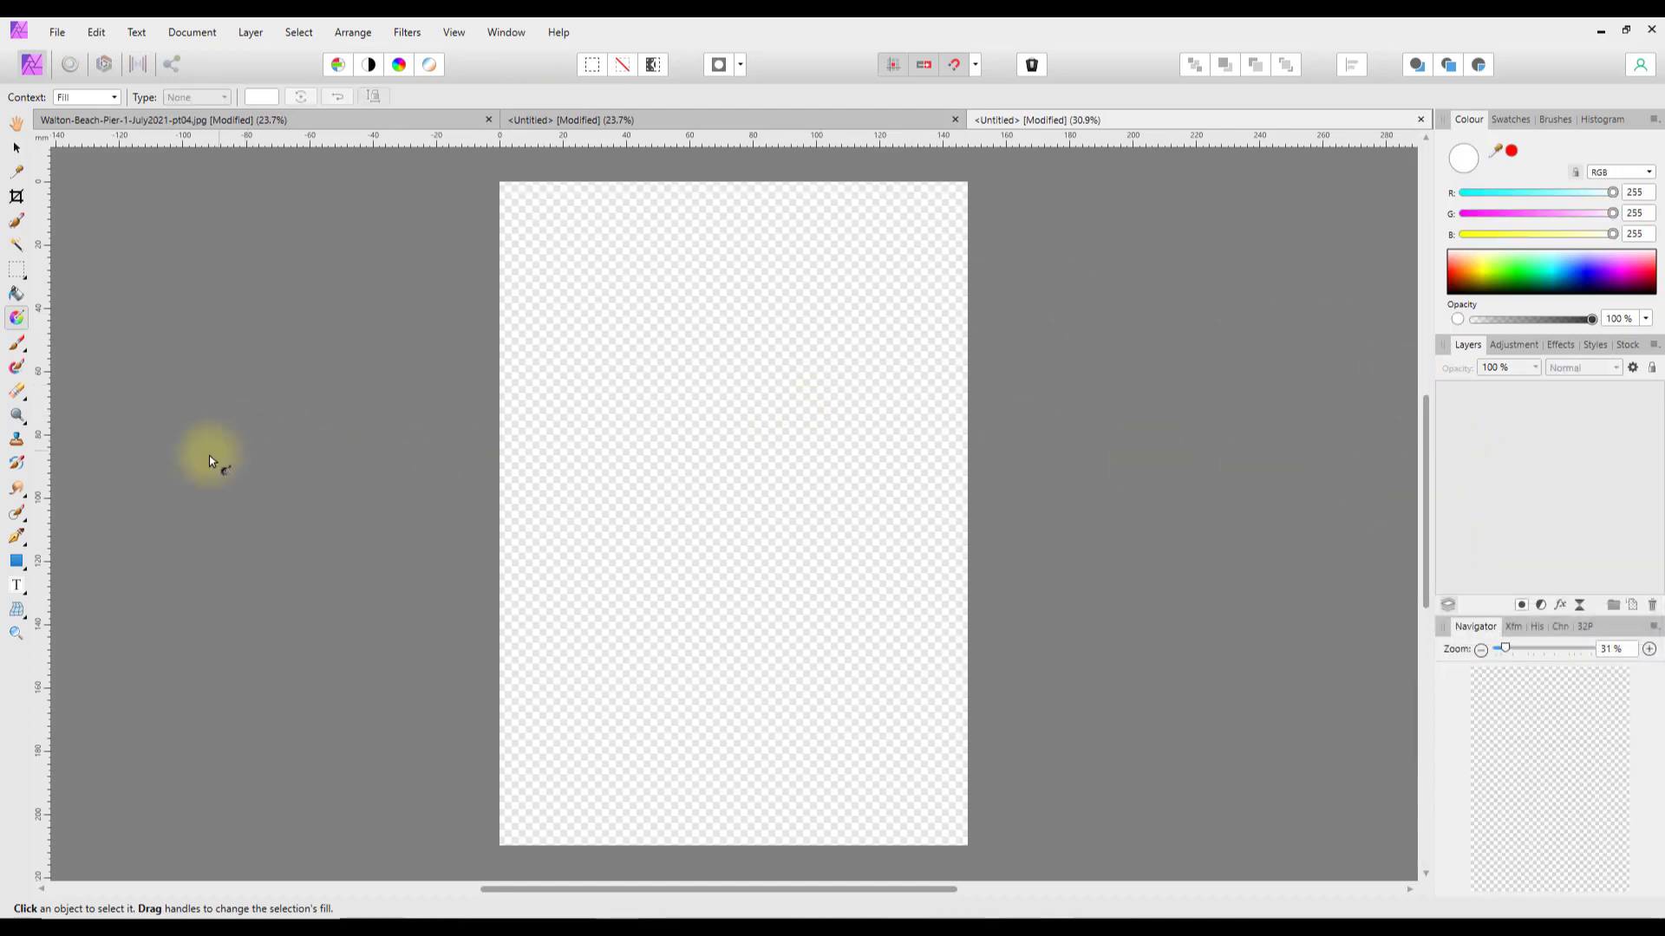
click(19, 567)
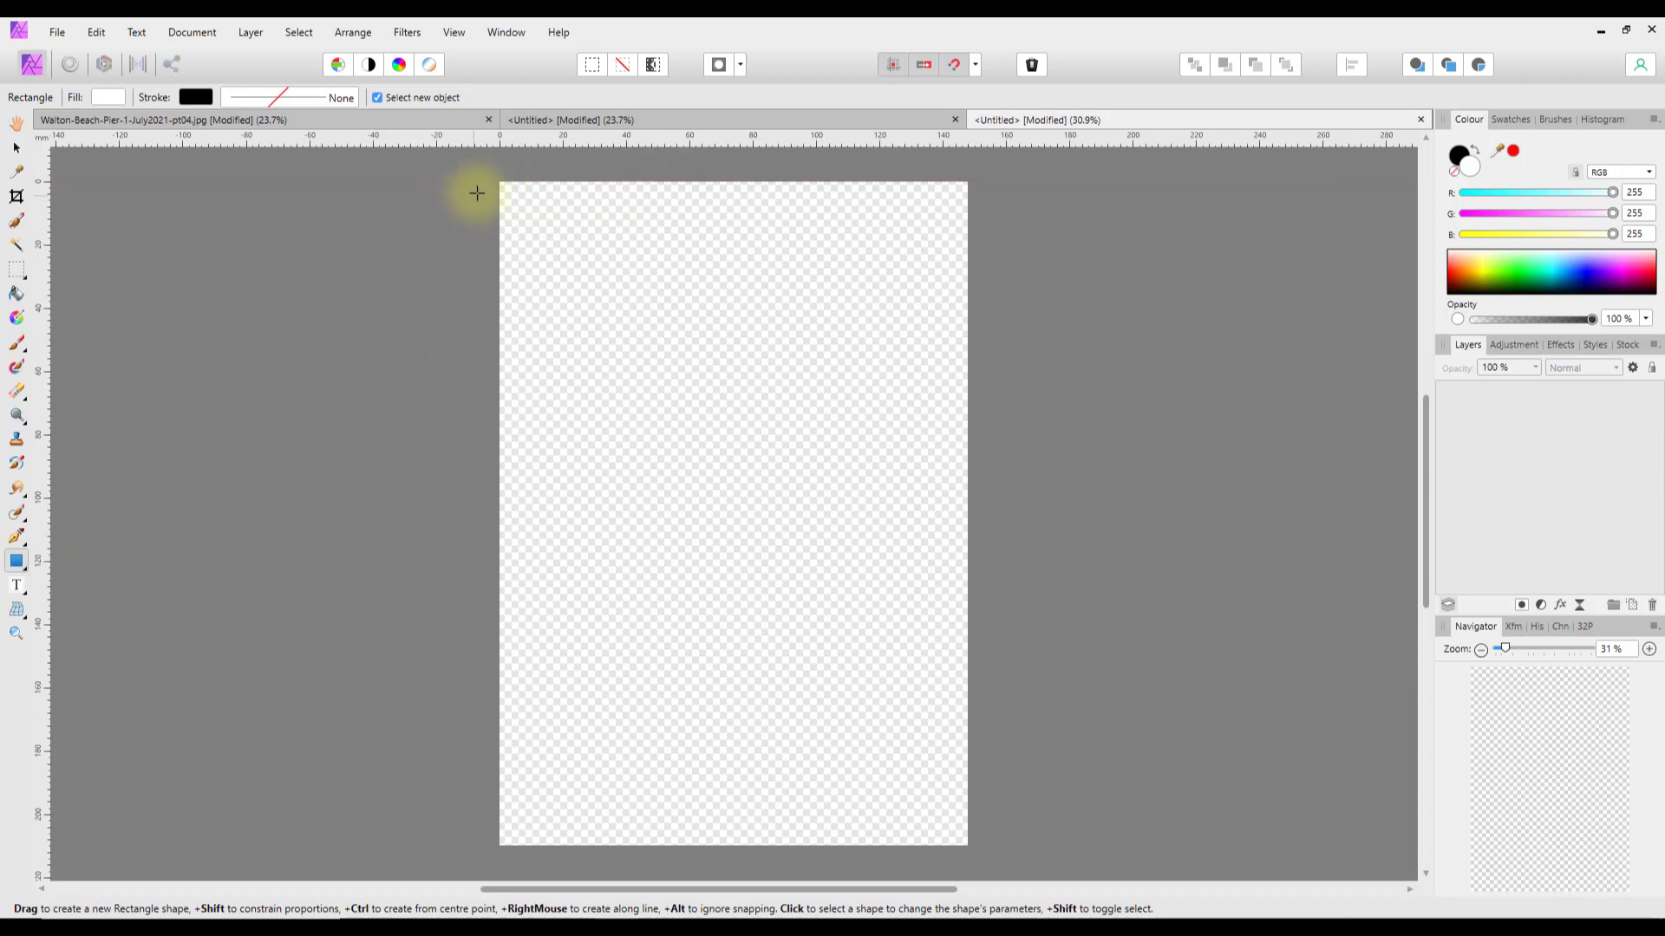
drag(500, 183, 969, 841)
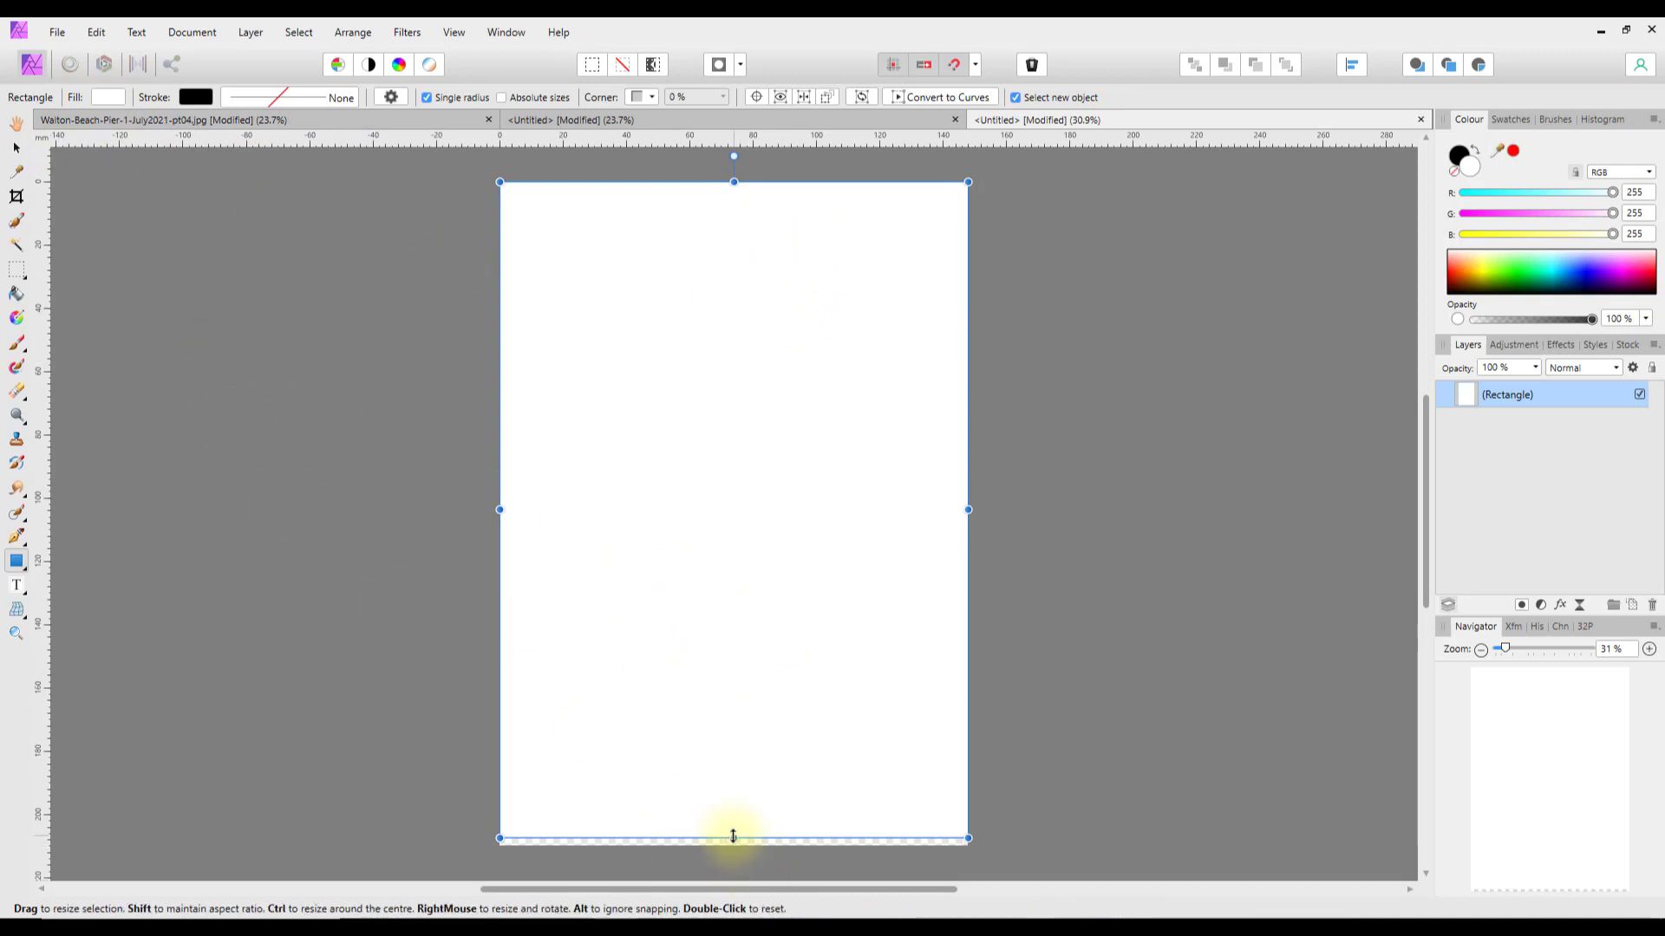
drag(733, 841, 734, 846)
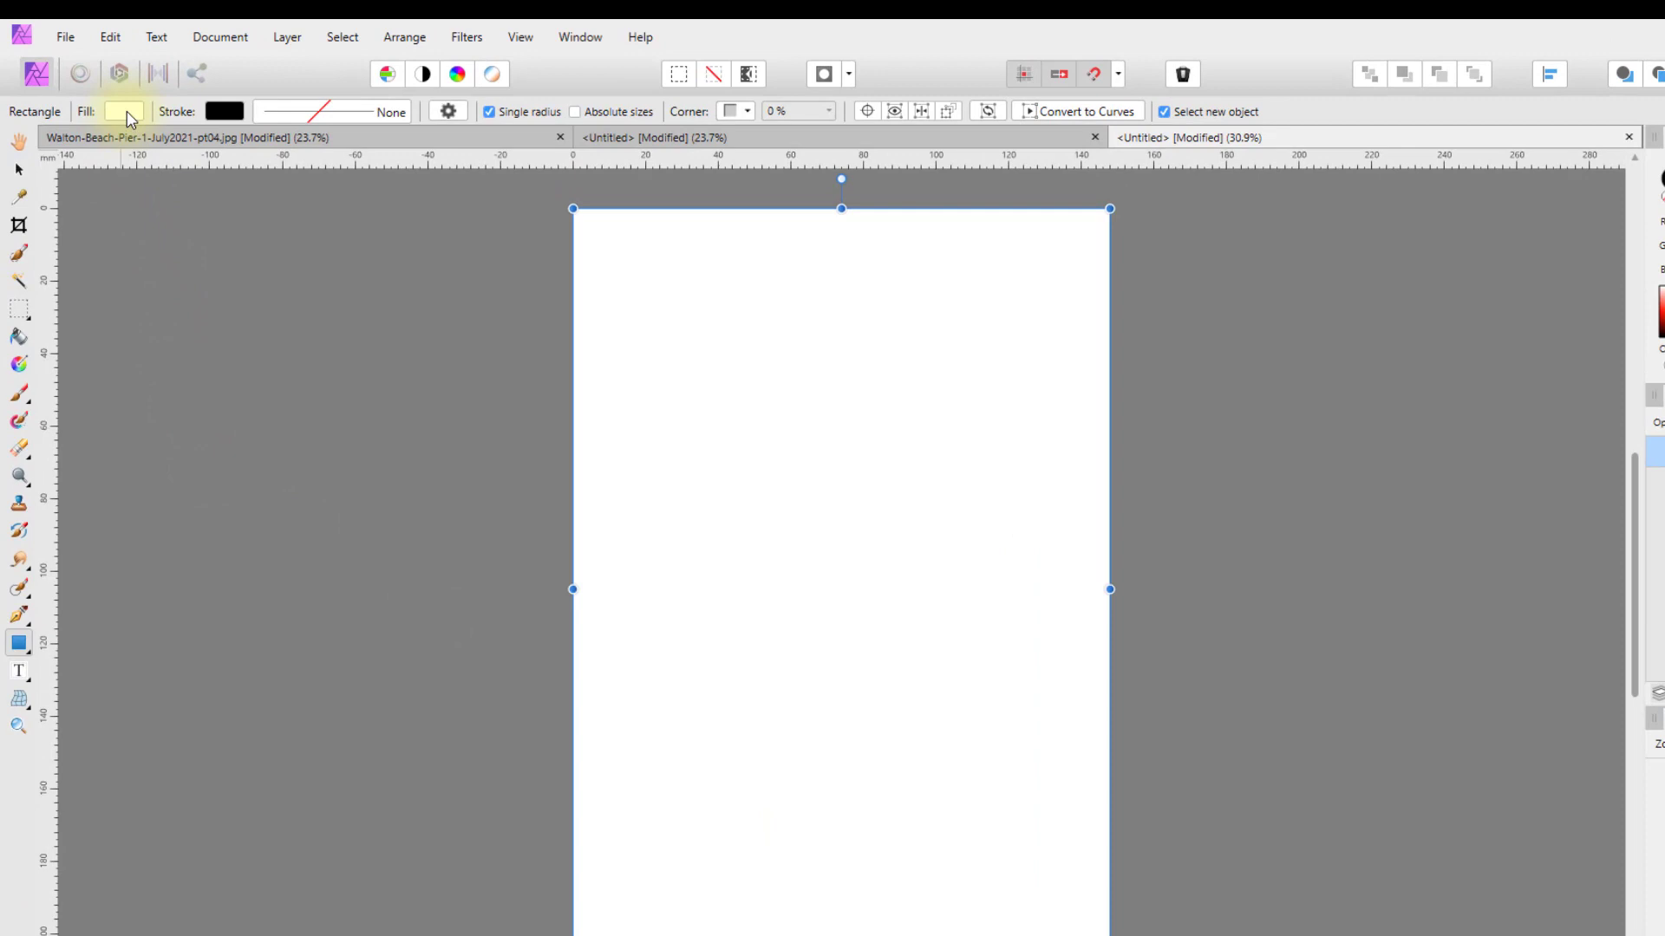
Give the rectangle a linear gradient fill with a near-black start stop, RGB 22, 2, 0, fading to white.
click(109, 97)
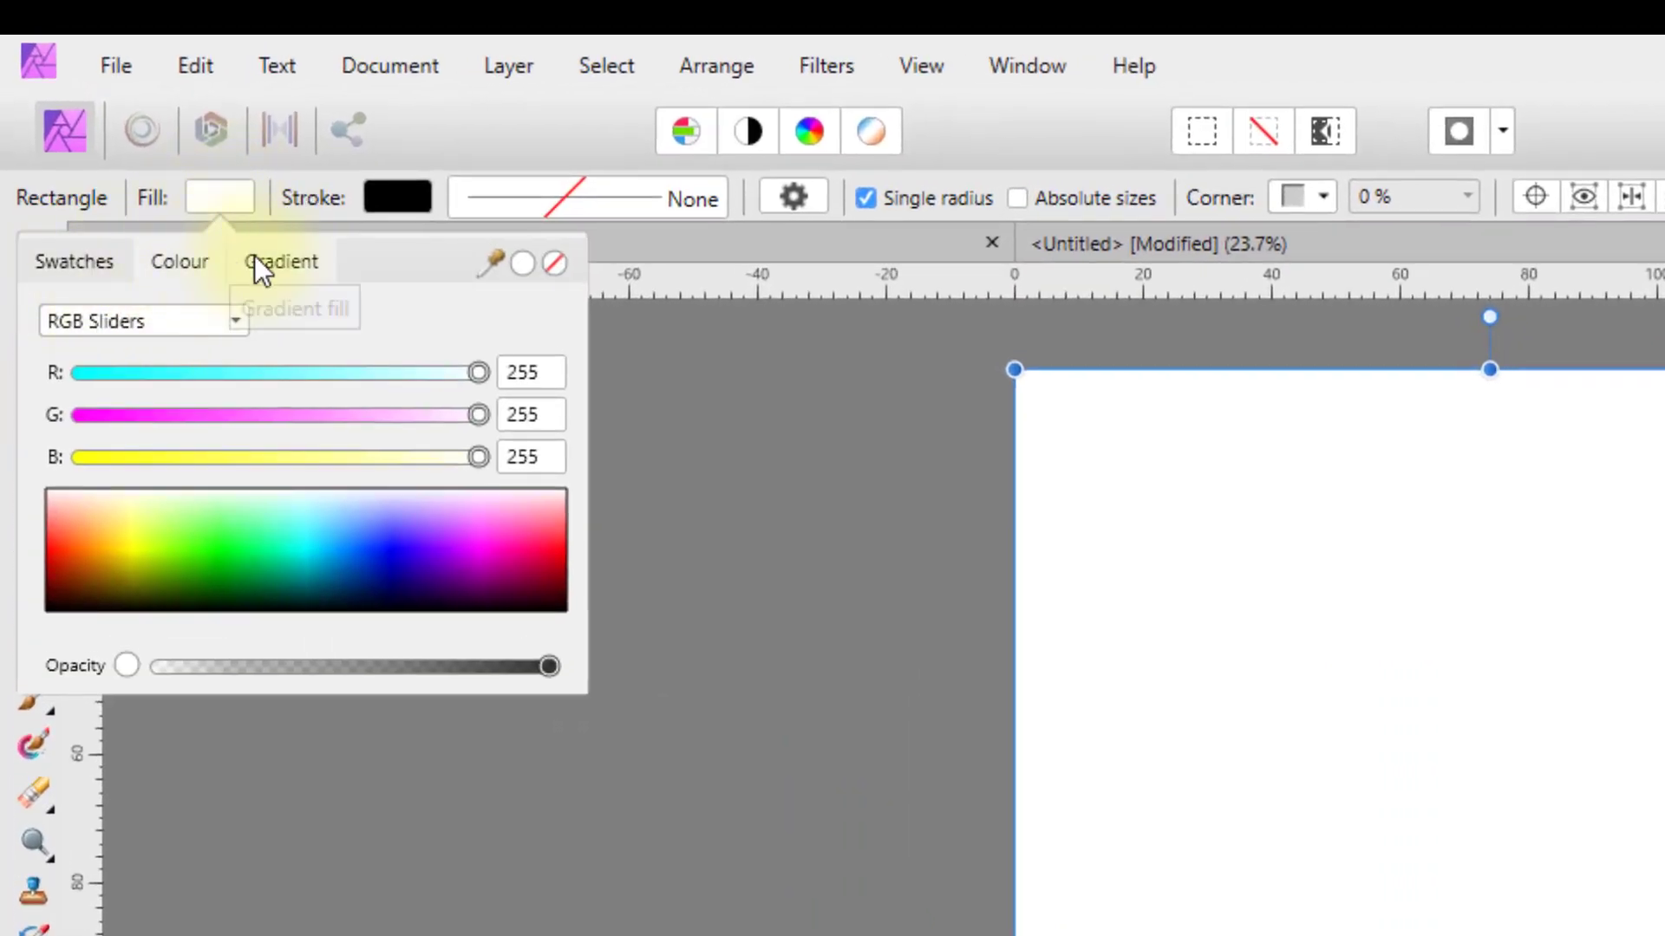
click(295, 260)
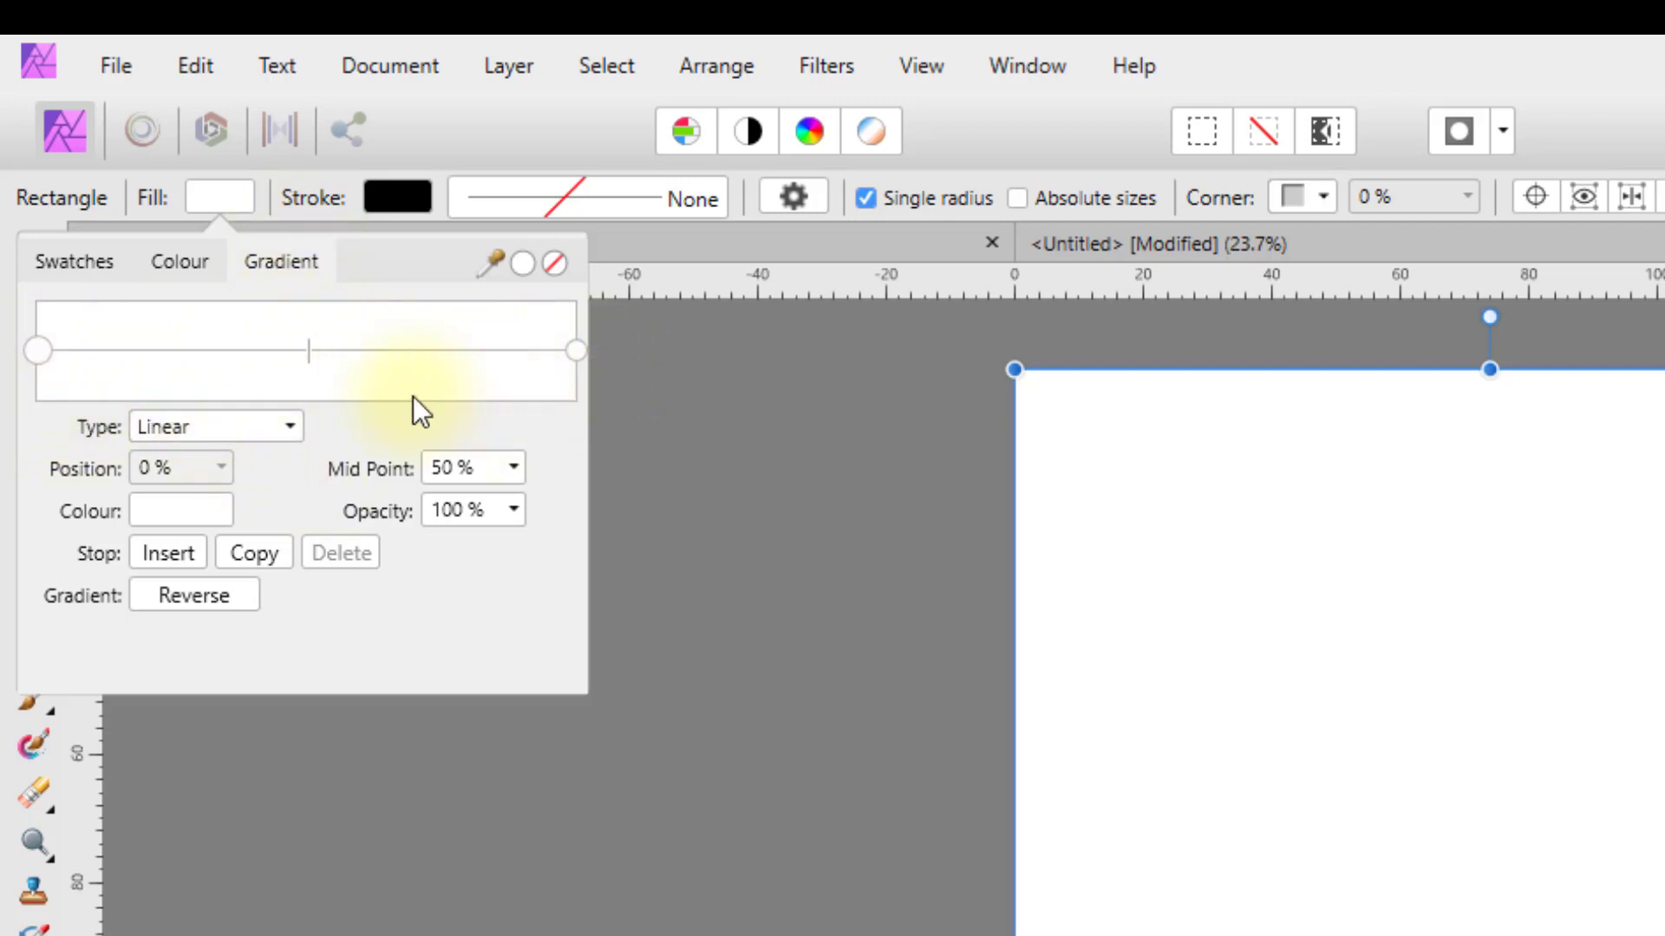
click(159, 508)
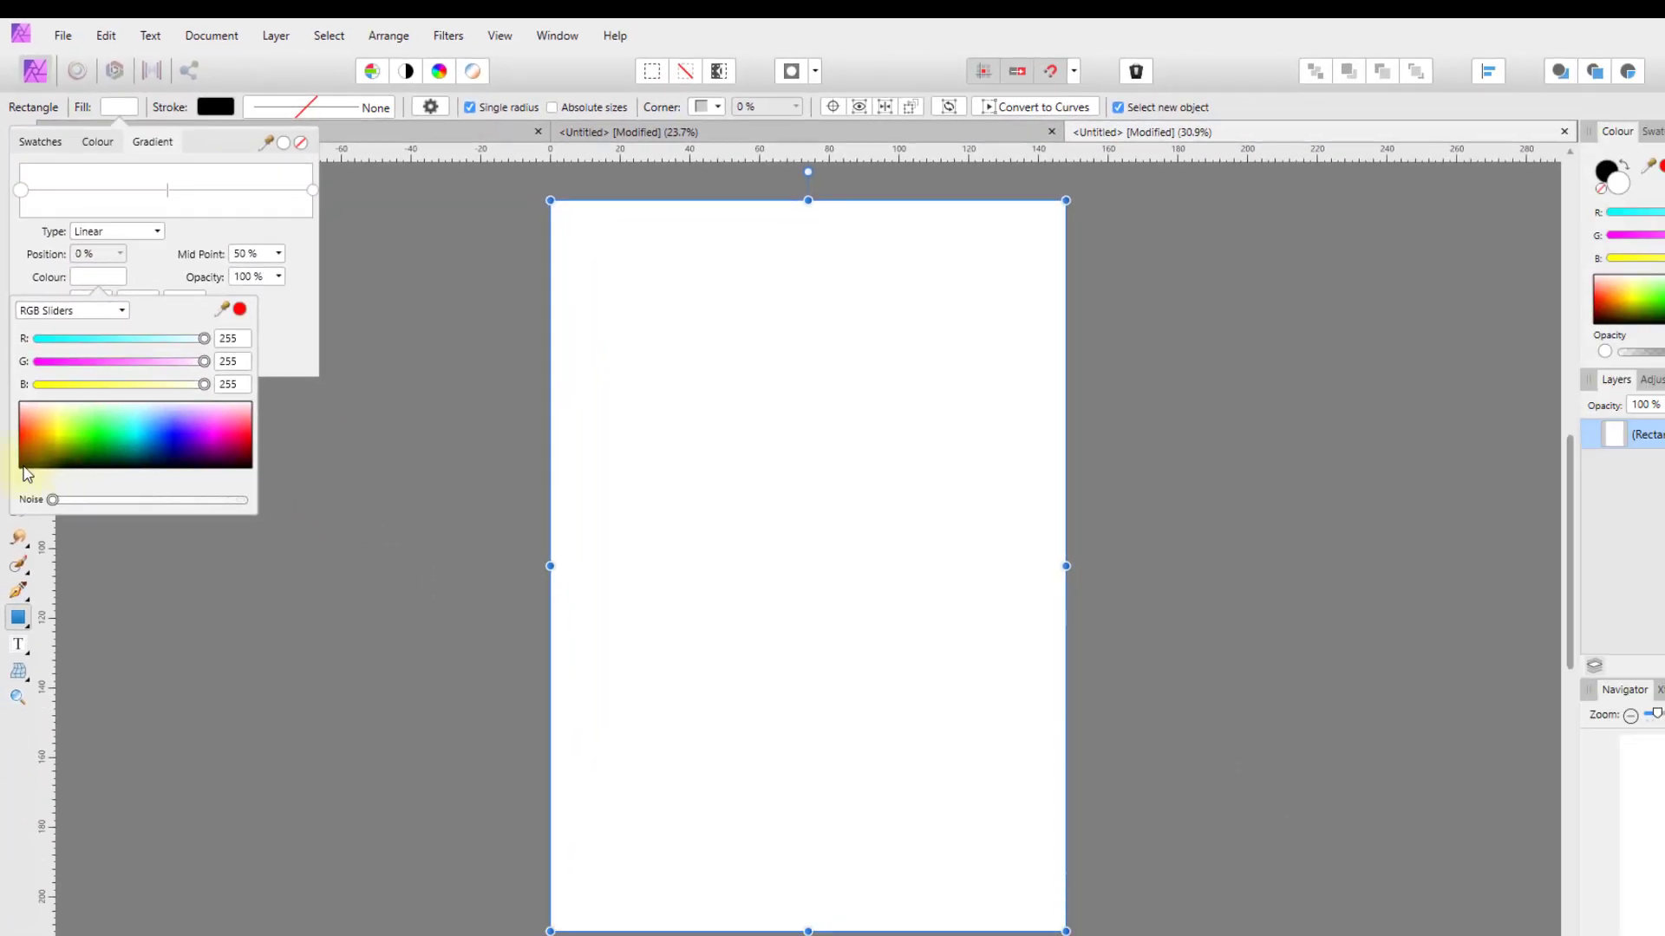
click(25, 467)
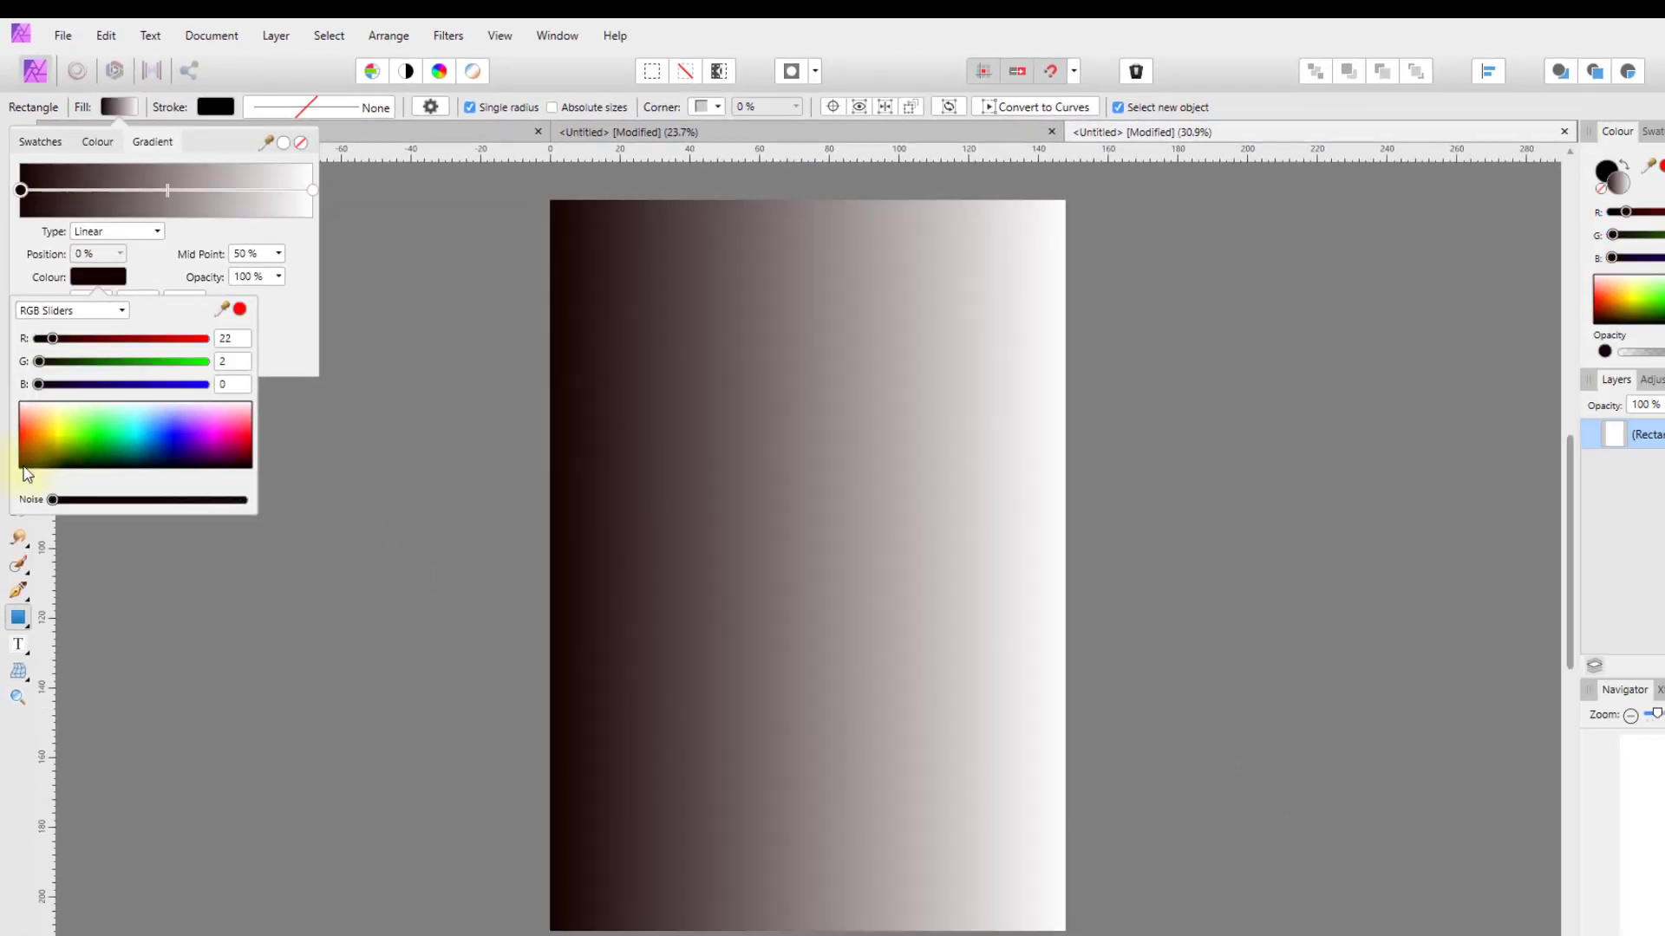
click(281, 322)
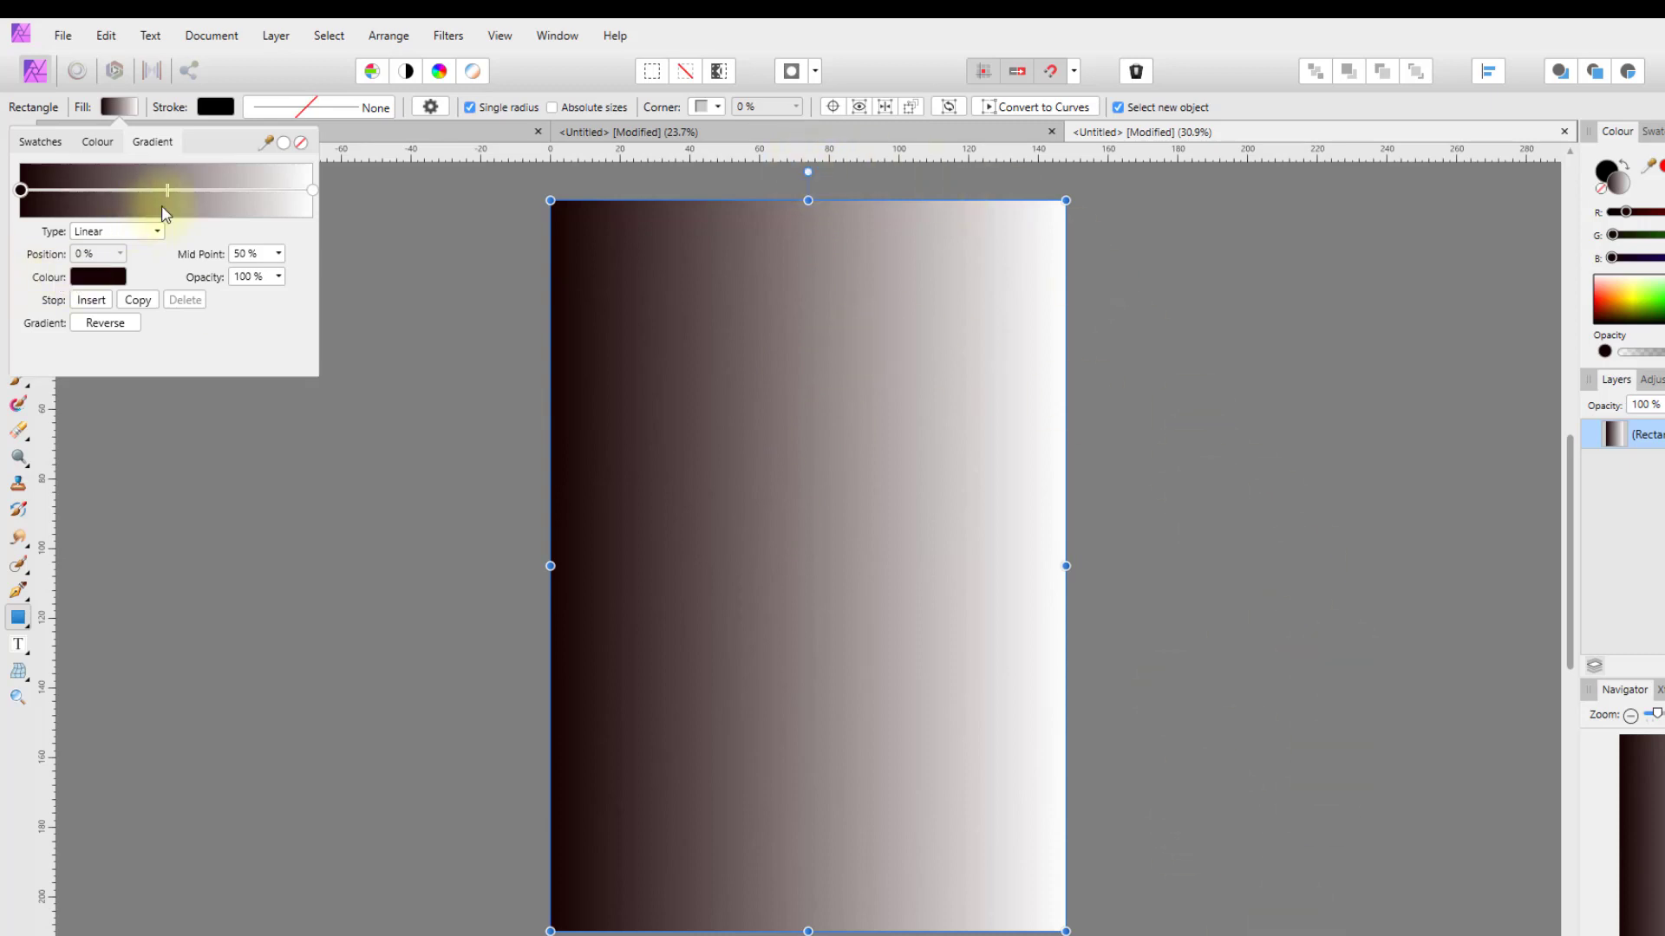
Set the fill gradient's midpoint to 47 %, then try the Elliptical type with a 46 % midpoint.
mouse_move(167, 192)
mouse_down()
mouse_move(83, 192)
mouse_move(308, 205)
mouse_move(149, 192)
mouse_up()
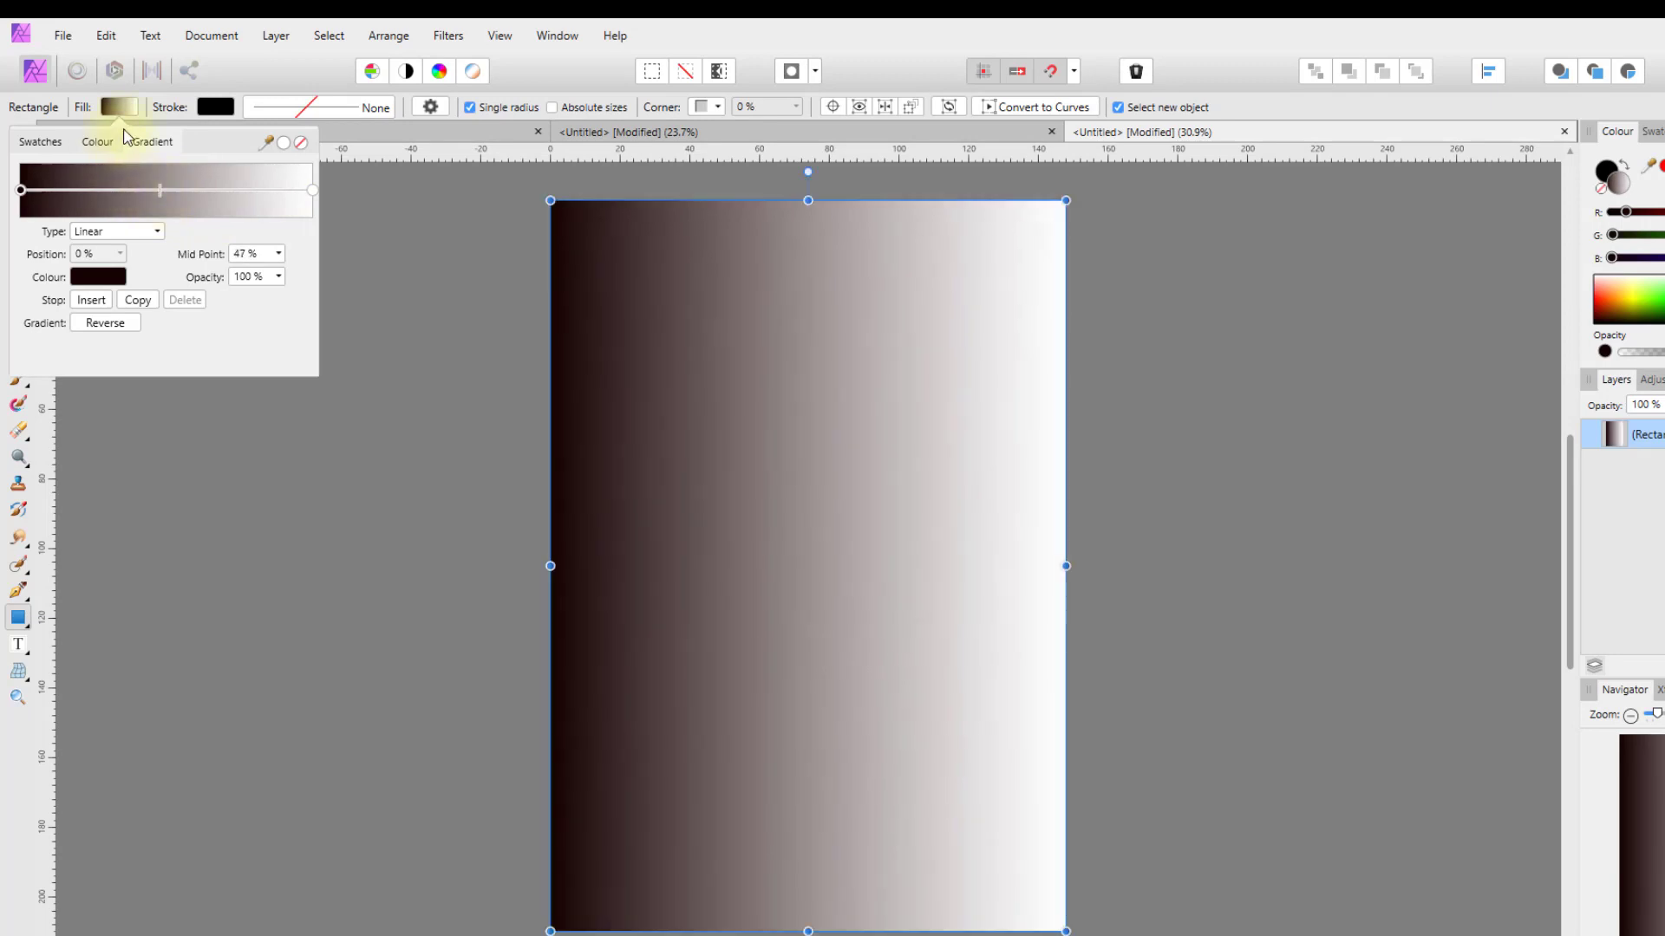
click(158, 231)
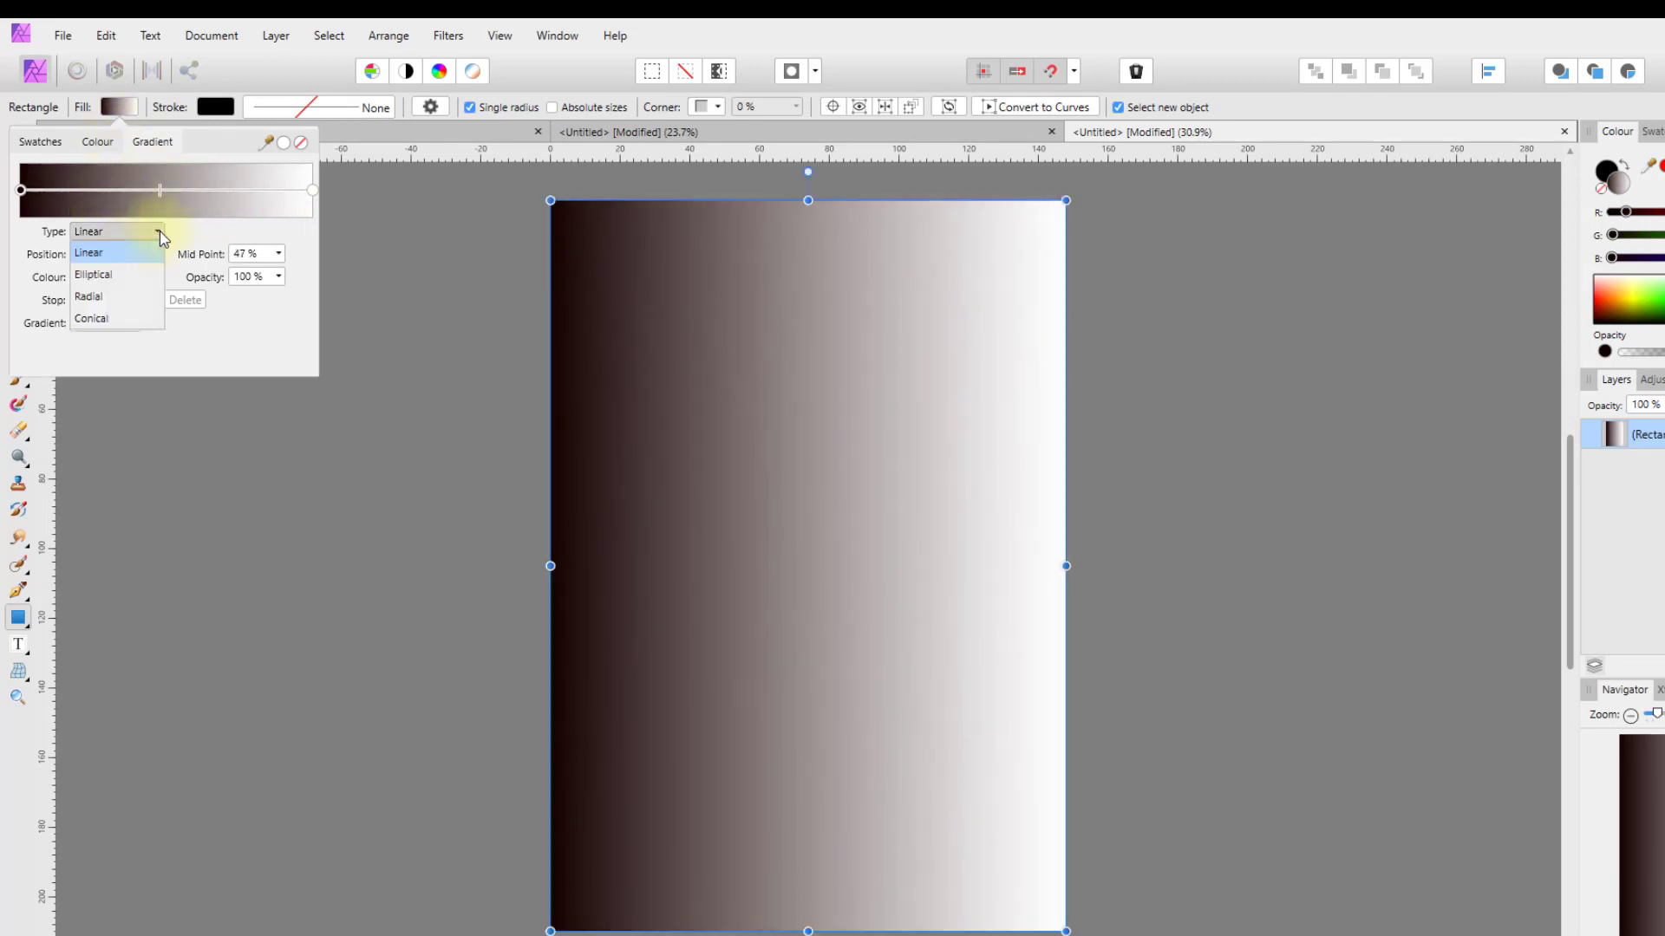
click(97, 274)
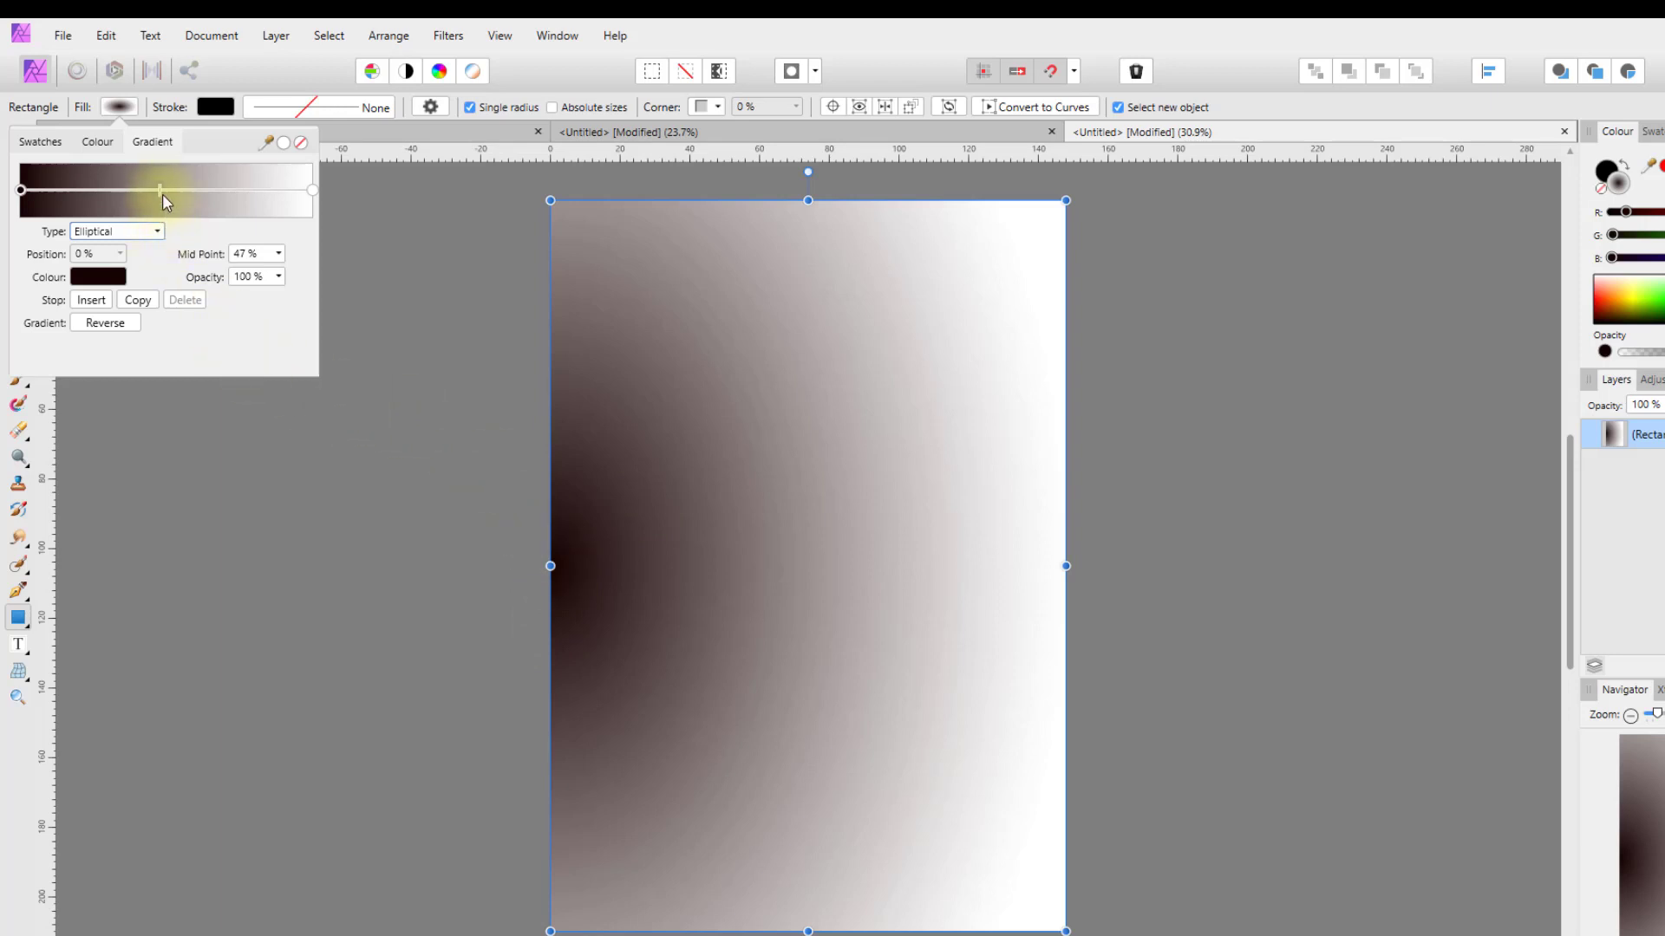
mouse_move(162, 191)
mouse_down()
mouse_move(310, 210)
mouse_move(37, 198)
mouse_move(235, 201)
mouse_move(158, 209)
mouse_up()
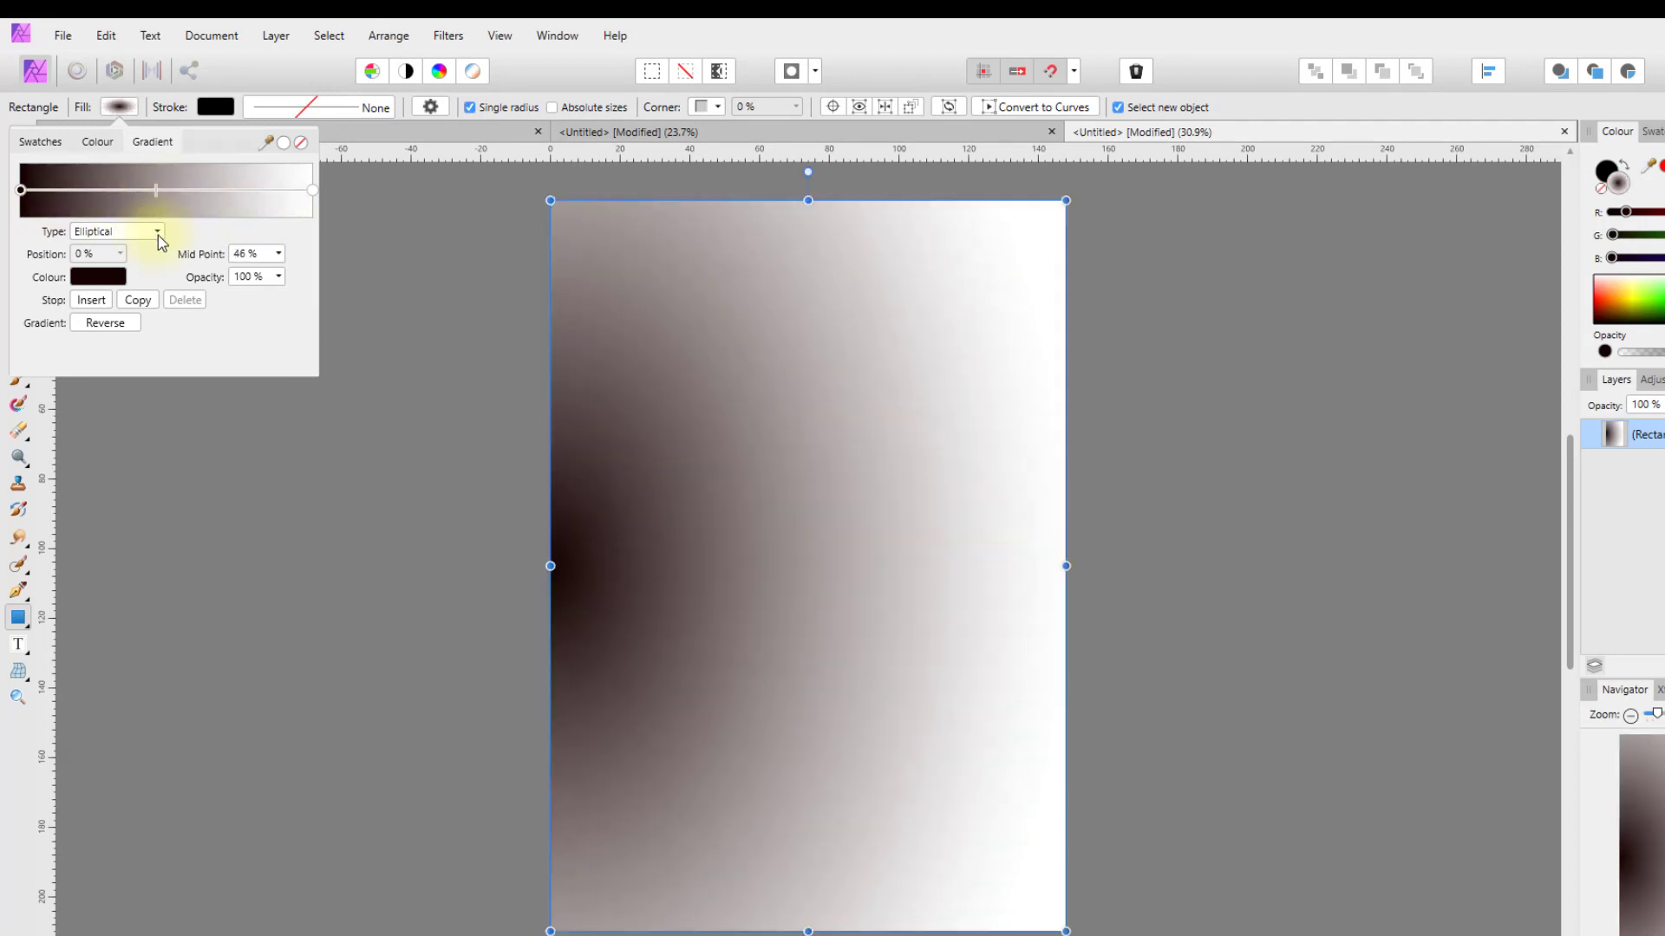
Change the rectangle's gradient type to Radial and set its midpoint to 45 %.
click(157, 231)
click(96, 304)
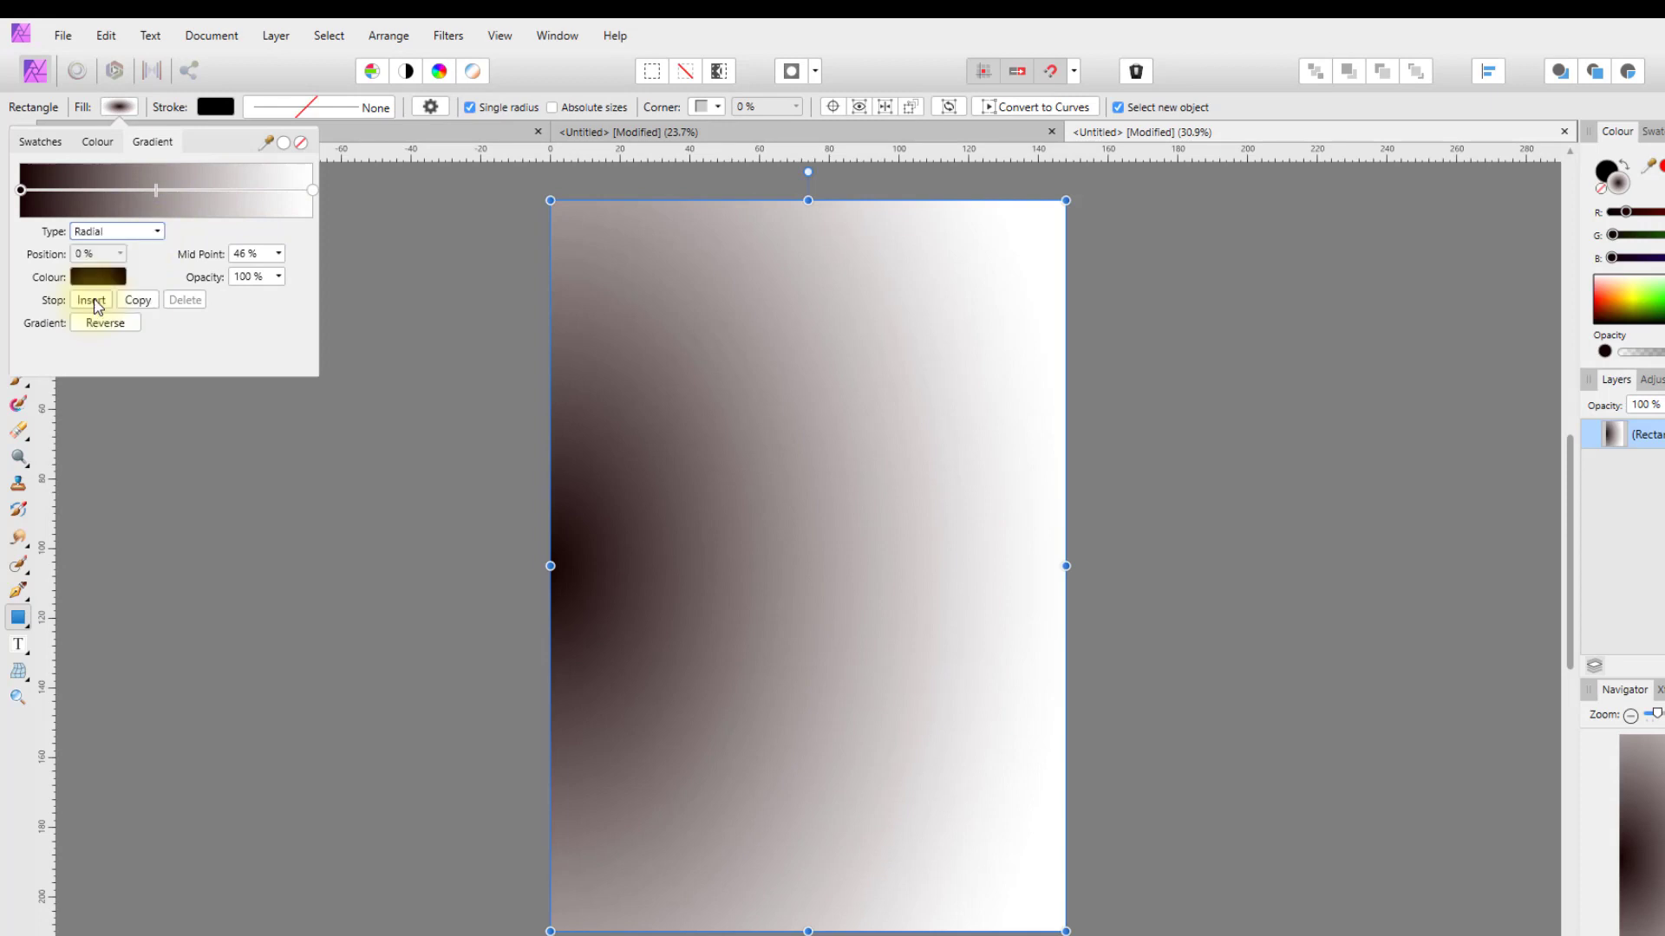
mouse_move(157, 210)
mouse_down()
mouse_move(159, 192)
mouse_move(270, 198)
mouse_move(151, 198)
mouse_up()
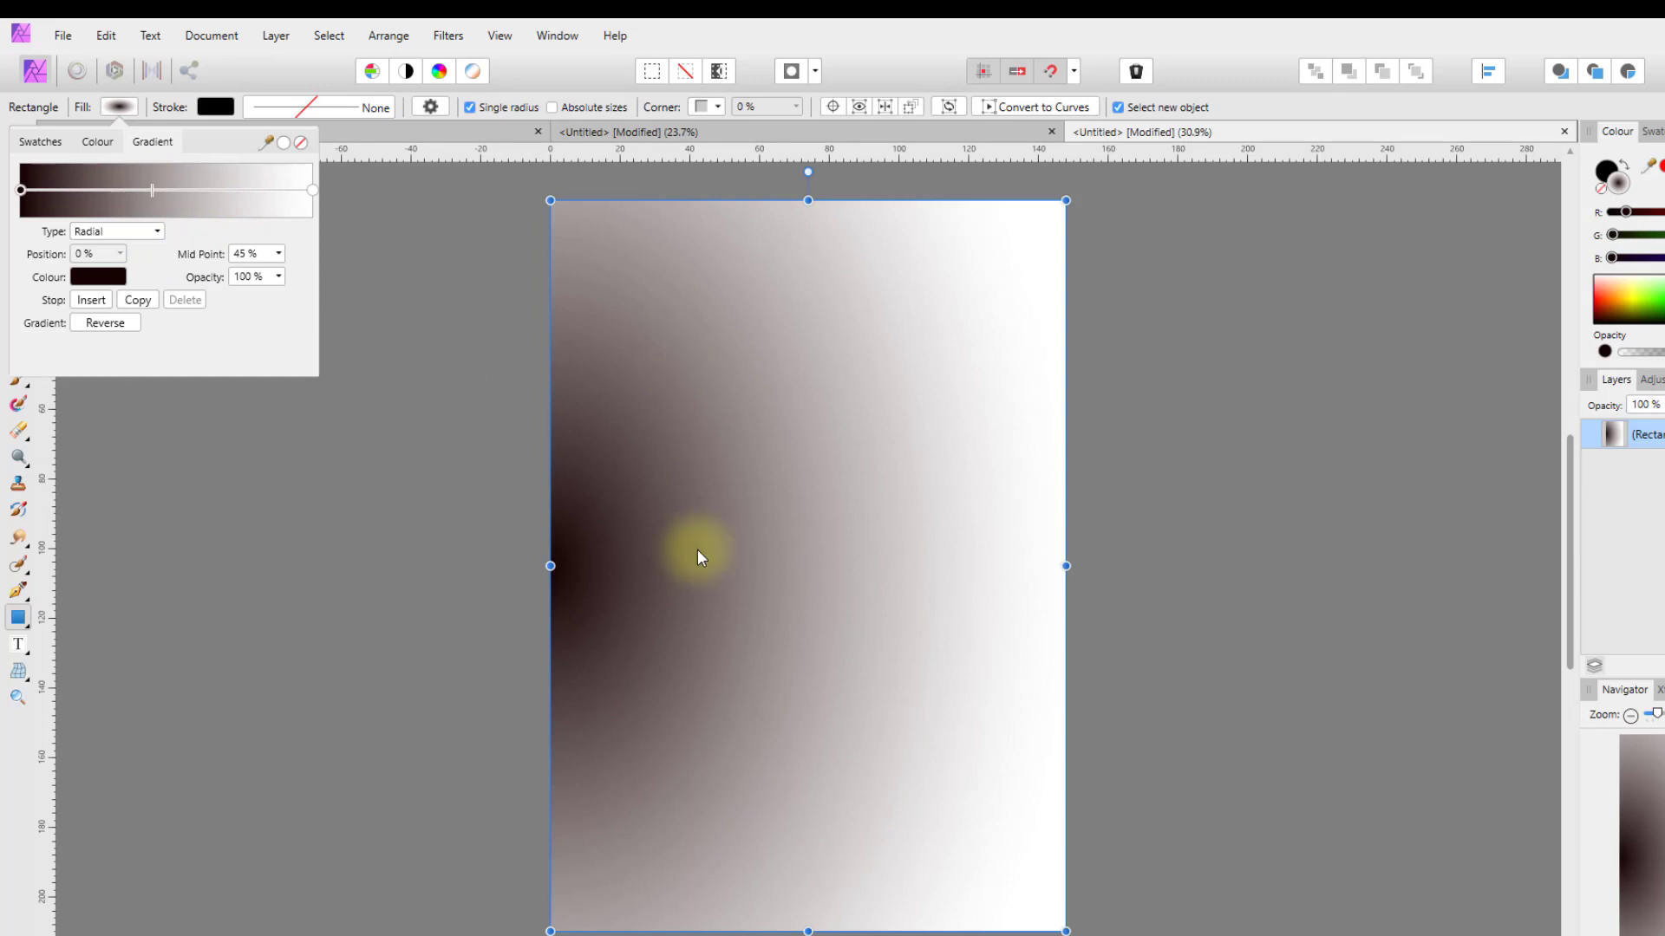
Try the Conical gradient type on the rectangle, then switch the fill to Linear.
click(158, 231)
click(111, 320)
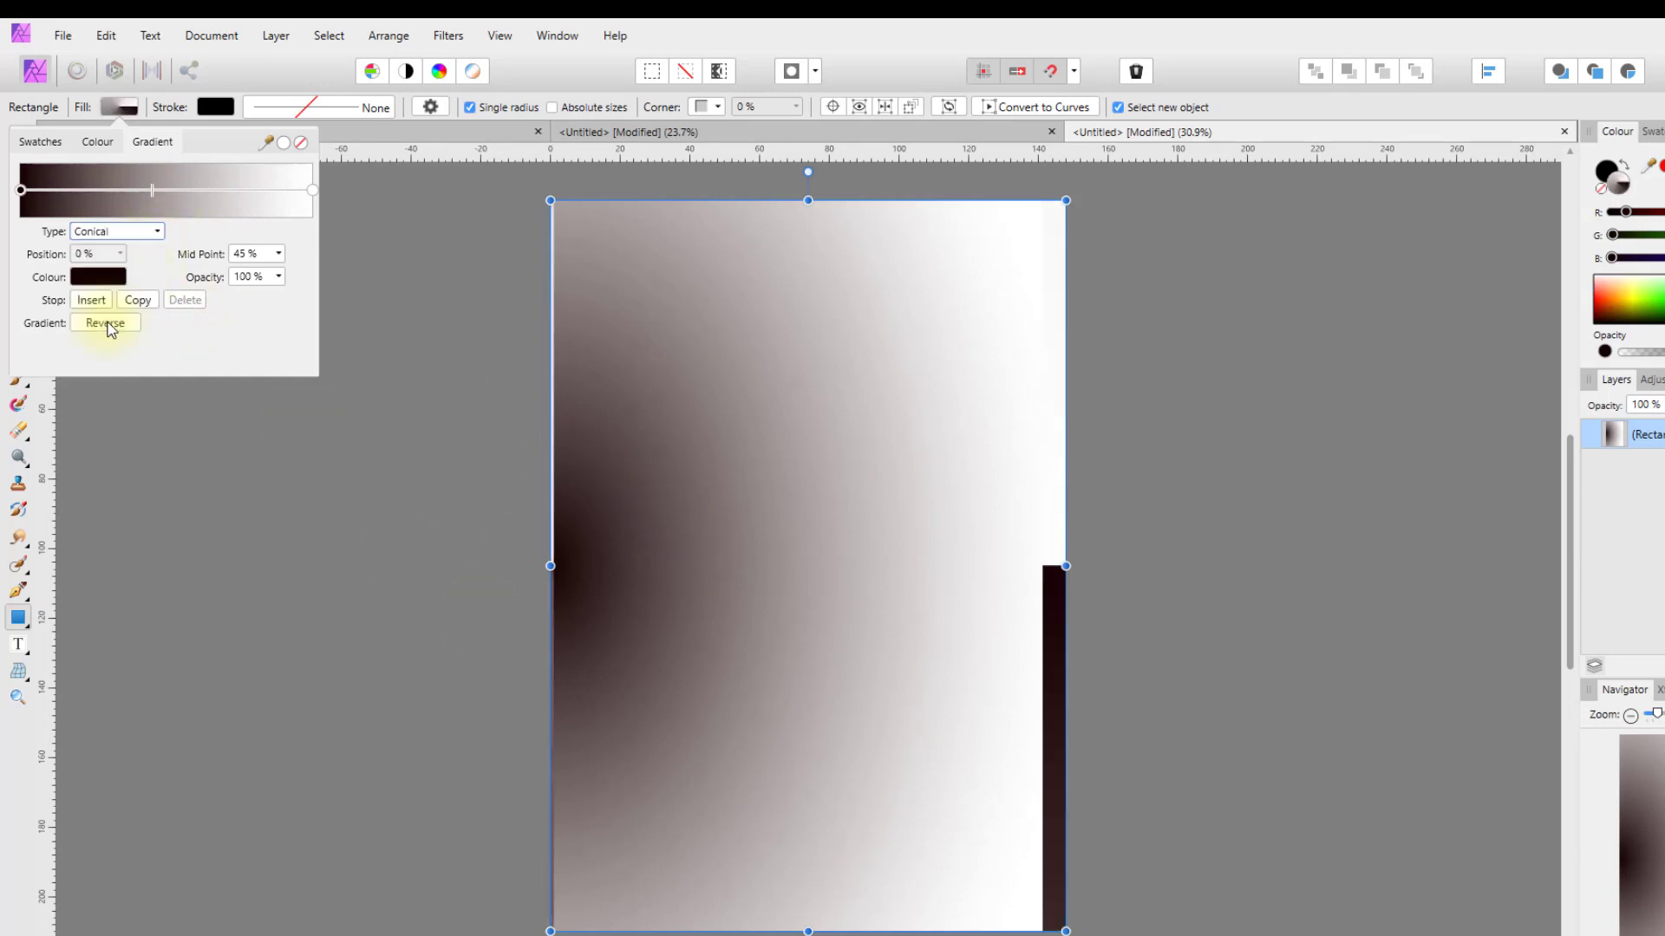
click(107, 325)
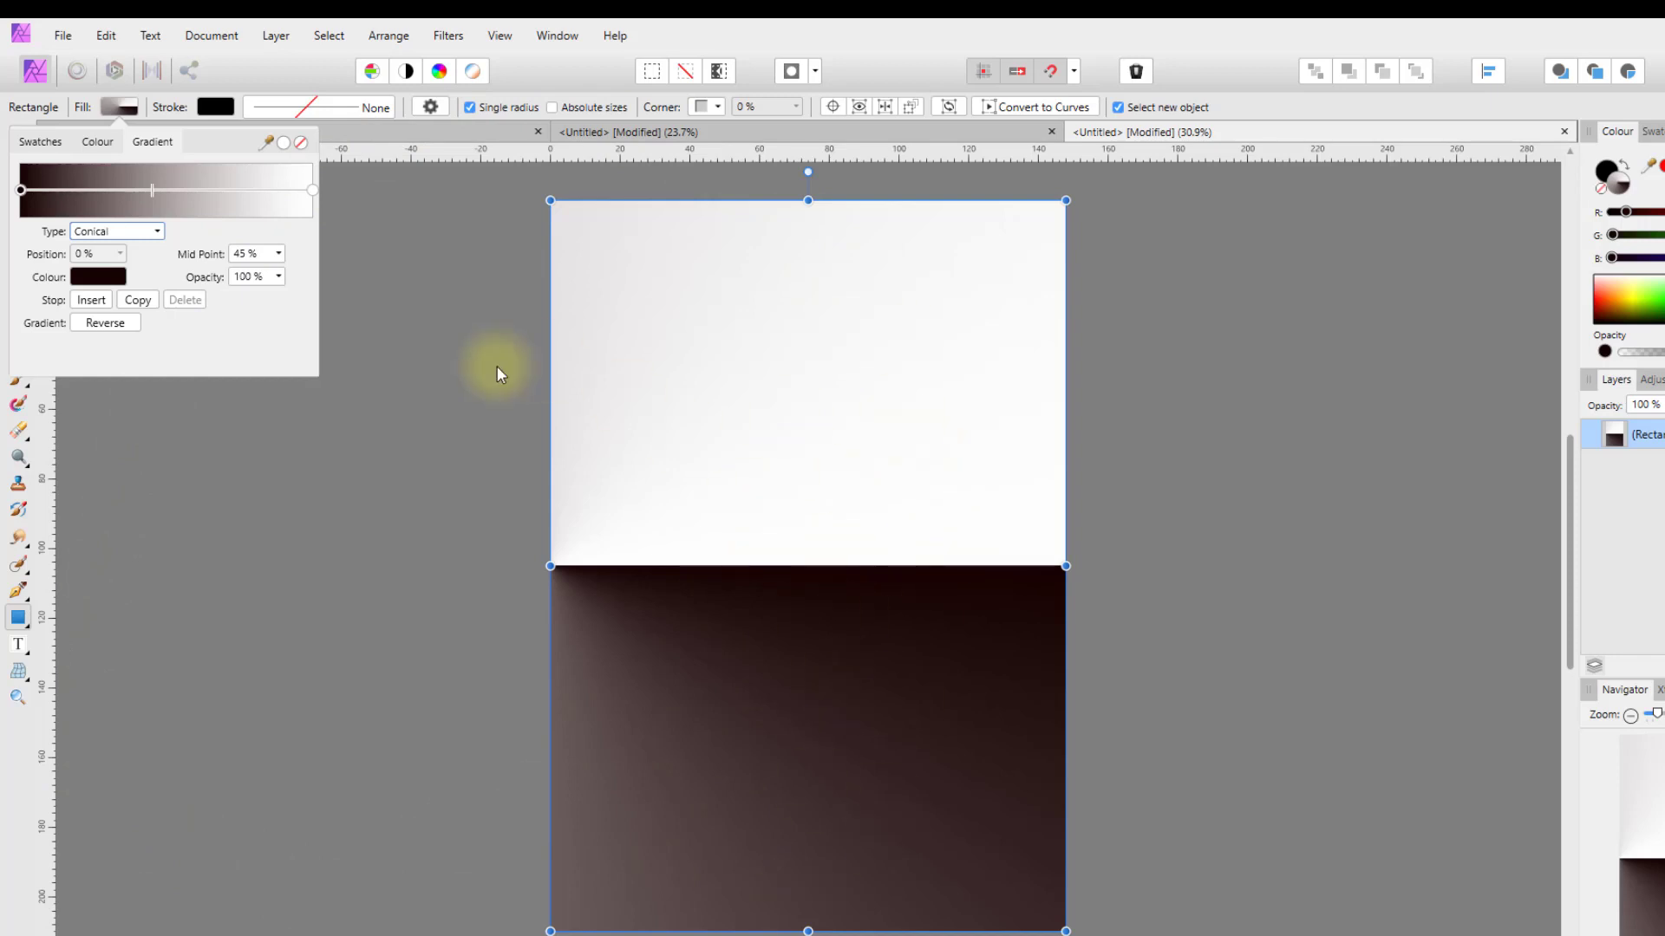
click(157, 231)
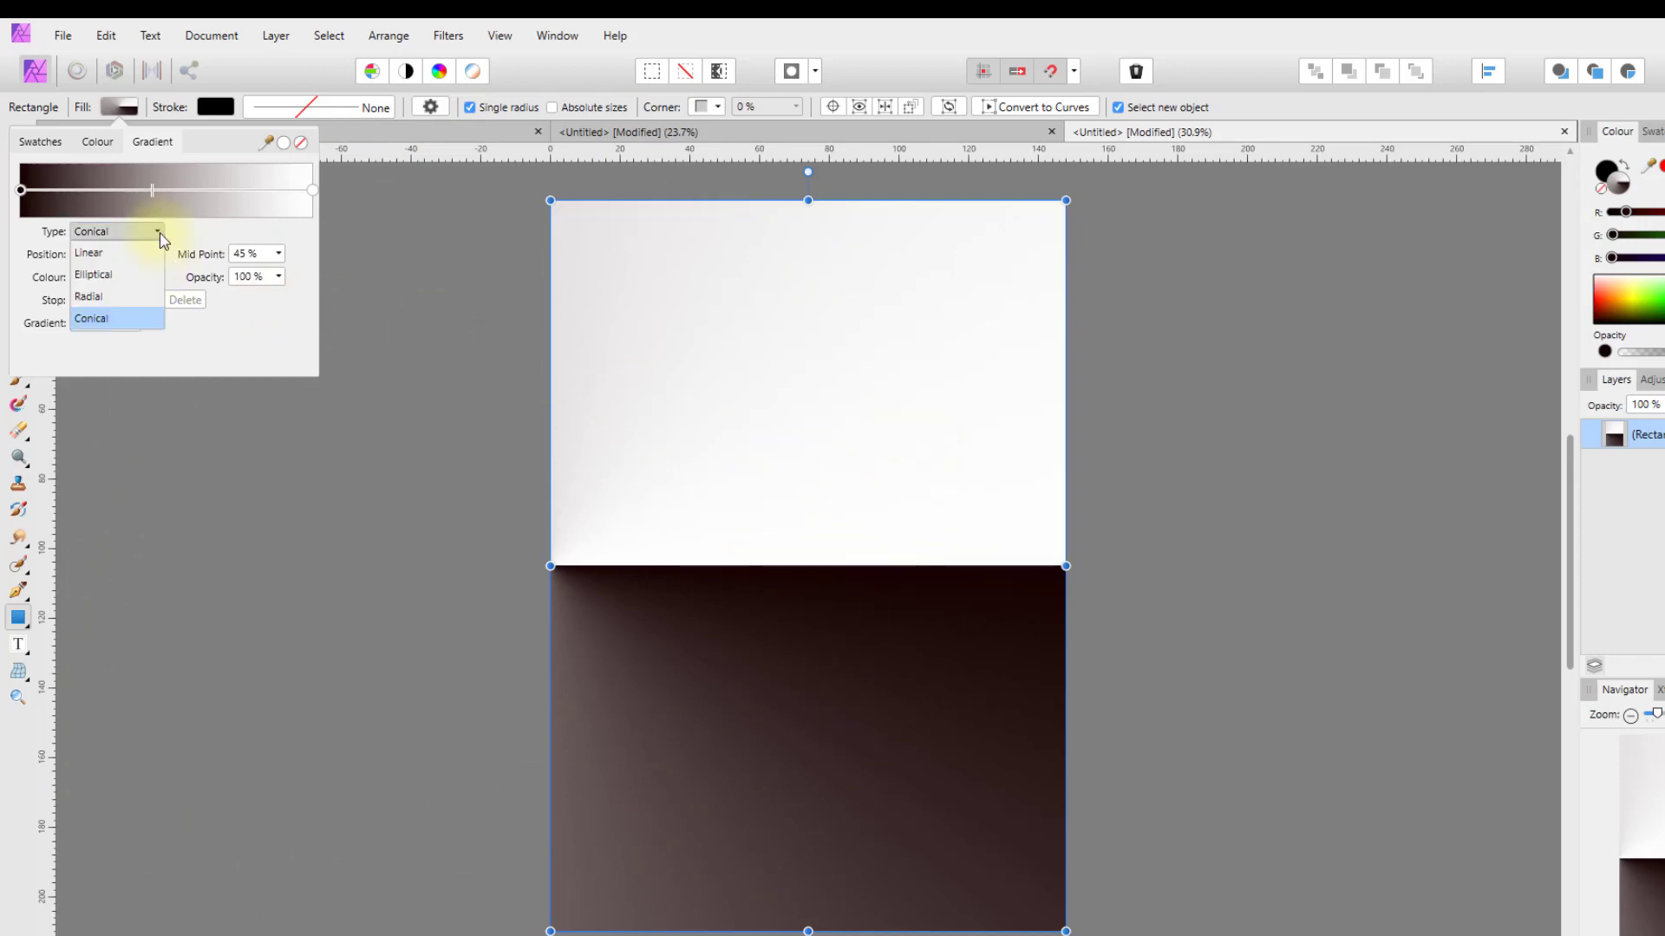
click(128, 251)
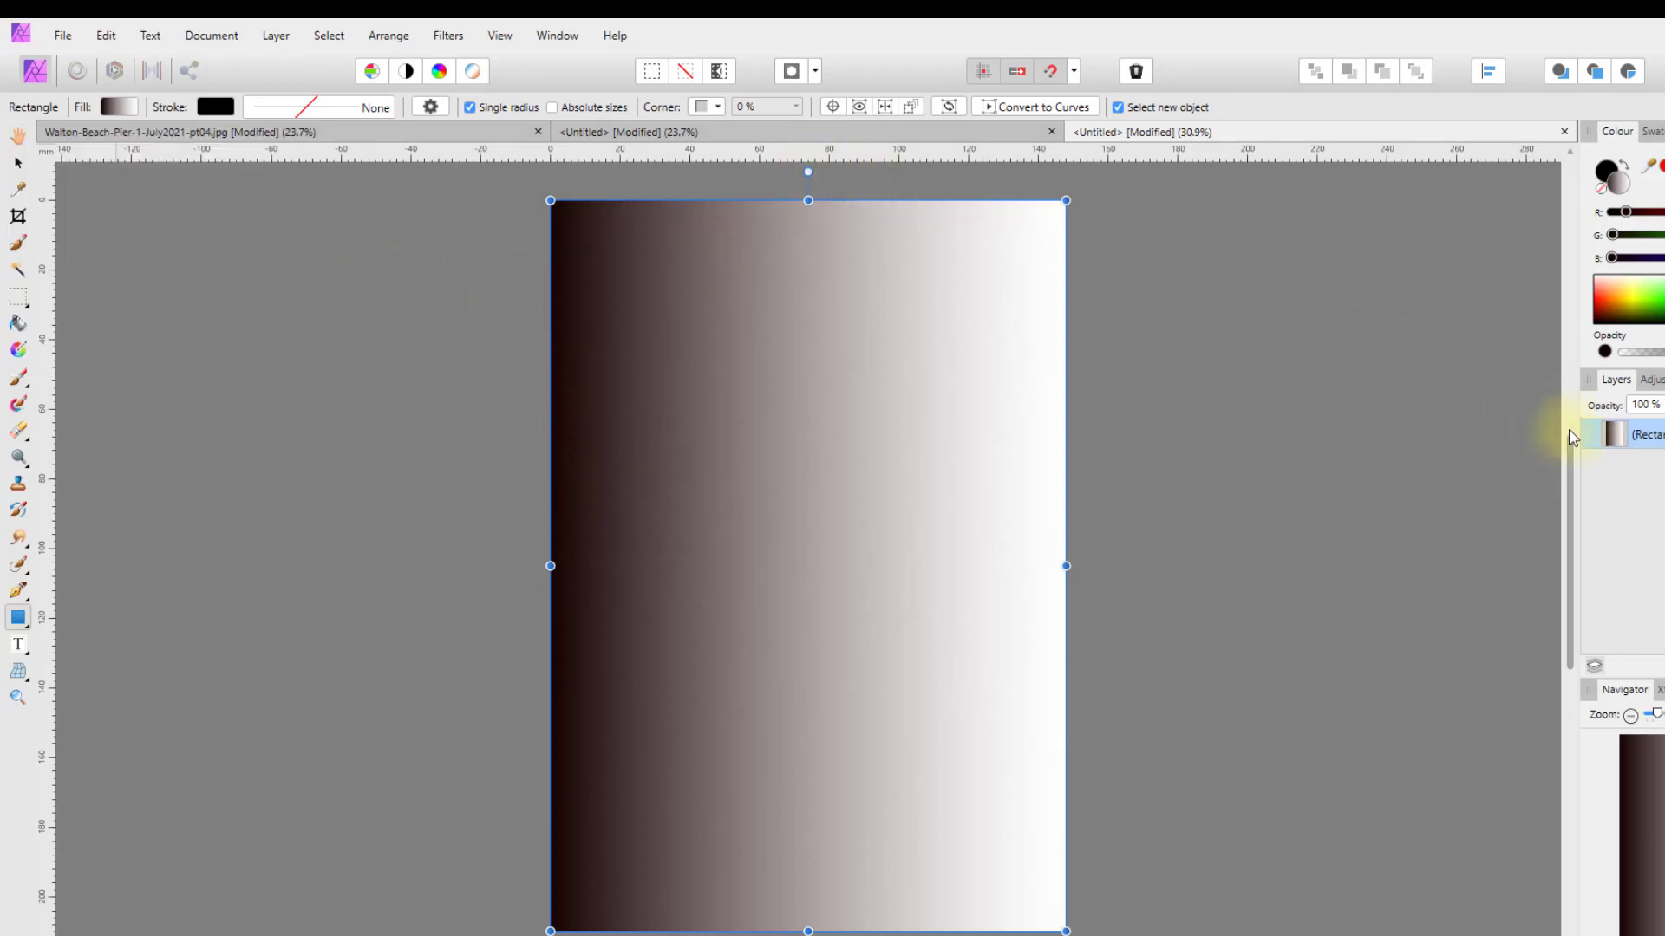
Rotate the rectangle about 90° clockwise so its dark edge is uppermost, and stretch it vertically to cover the page.
scroll(1575, 446, up, 1)
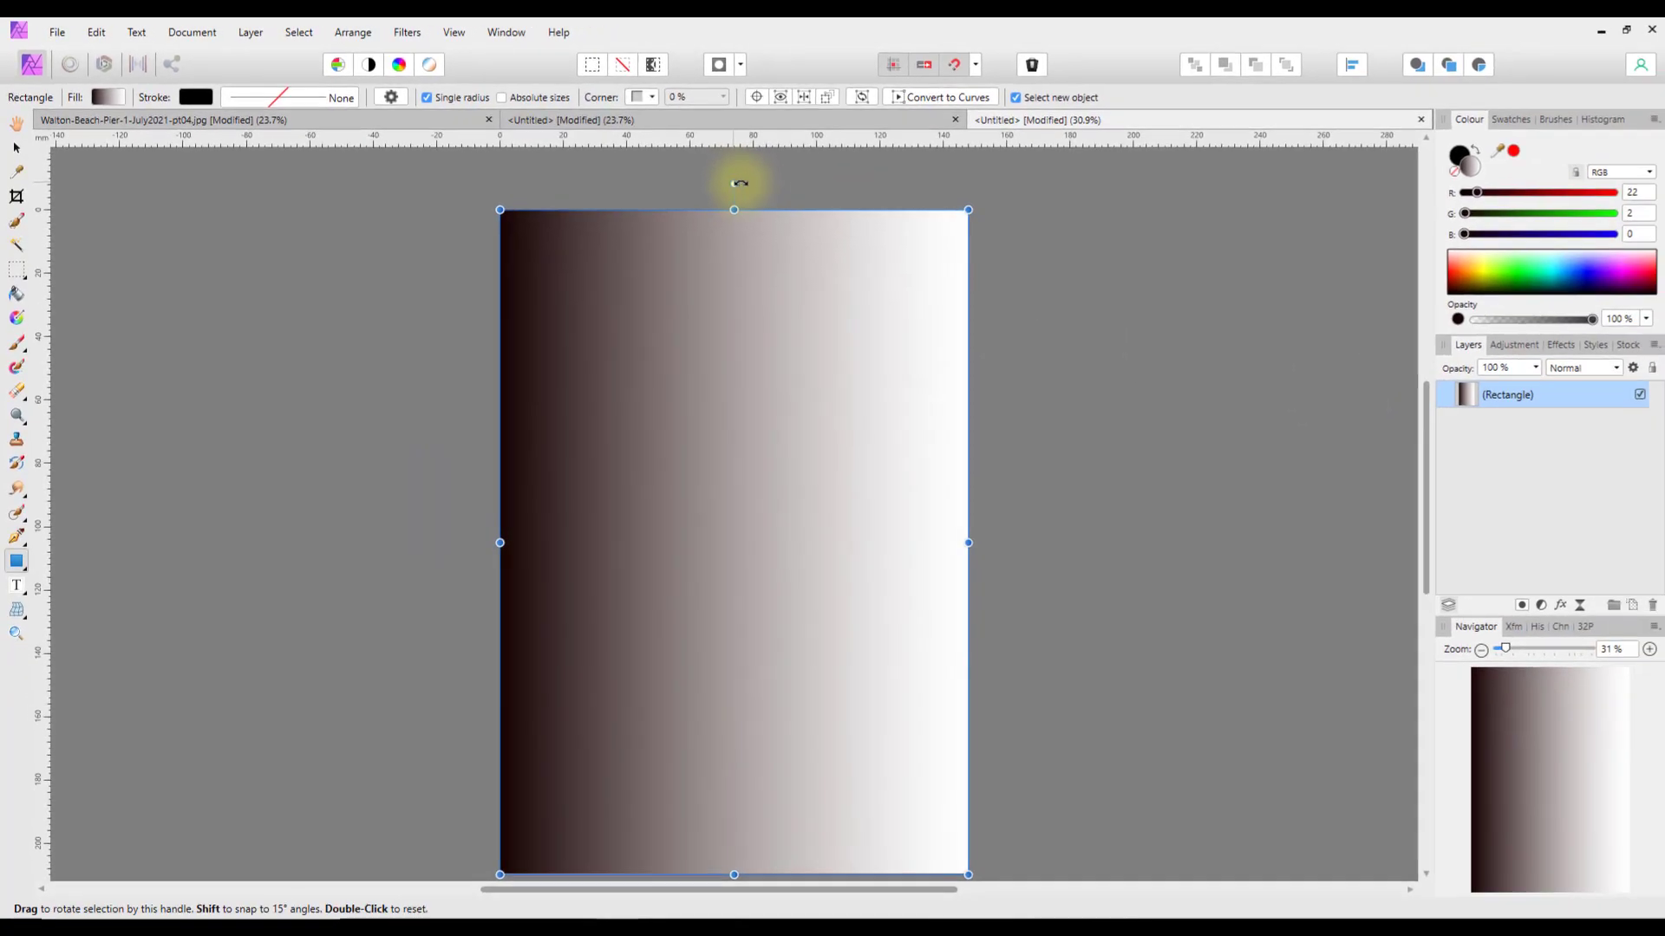
drag(807, 202, 1184, 335)
drag(1074, 303, 1251, 532)
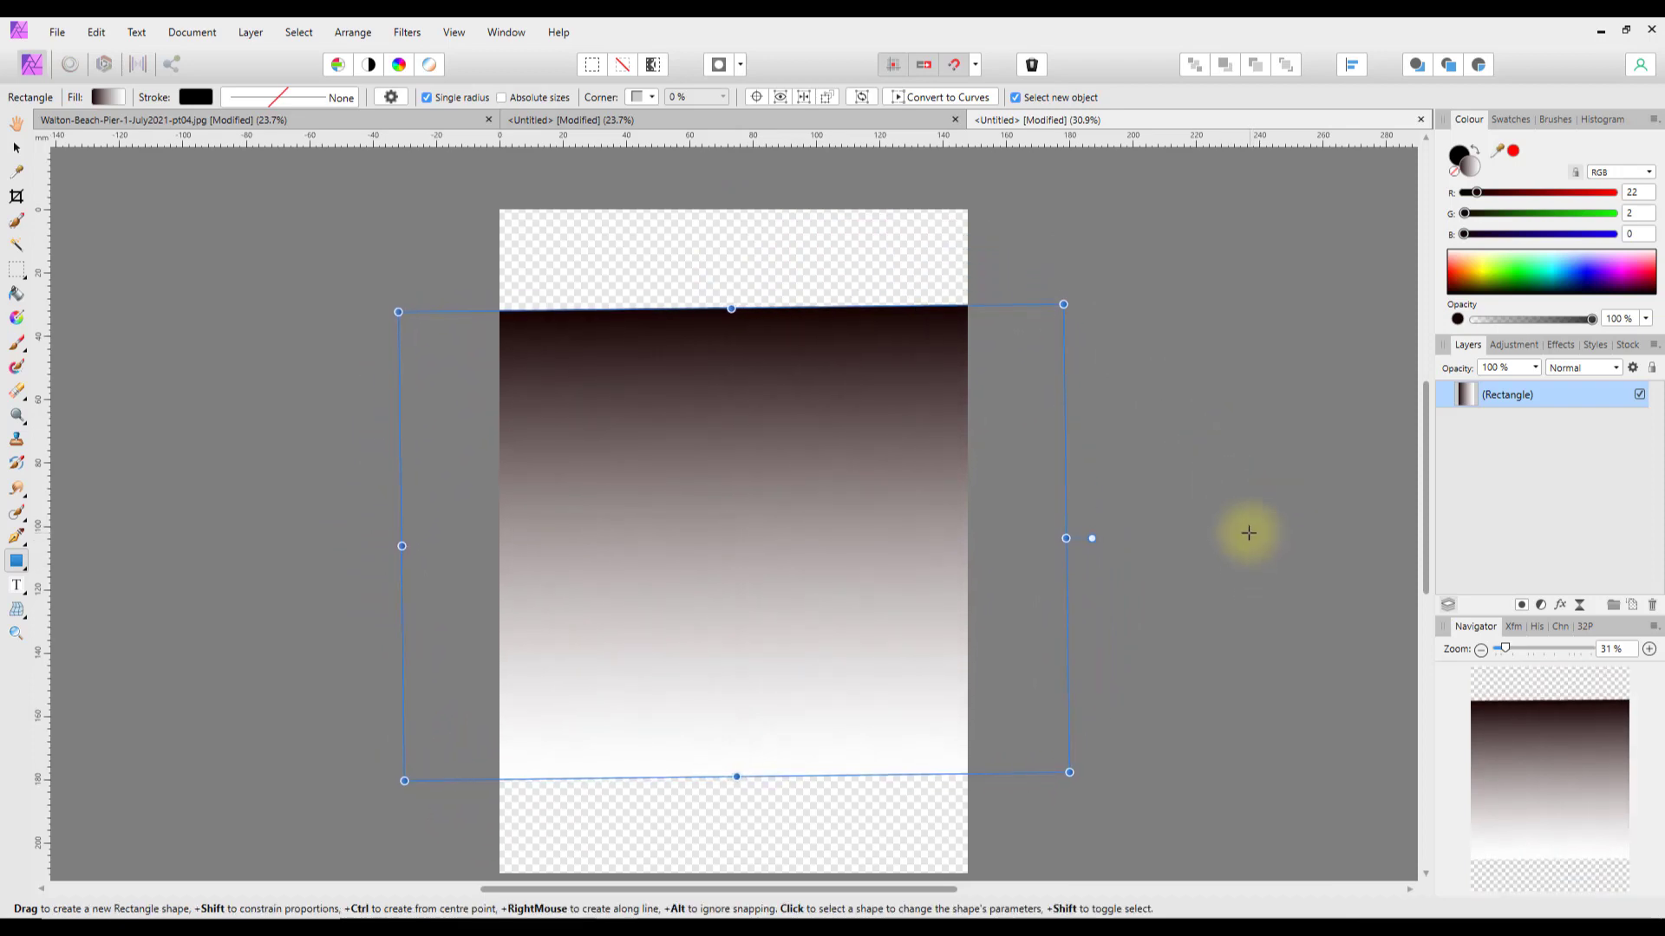
drag(731, 309, 732, 206)
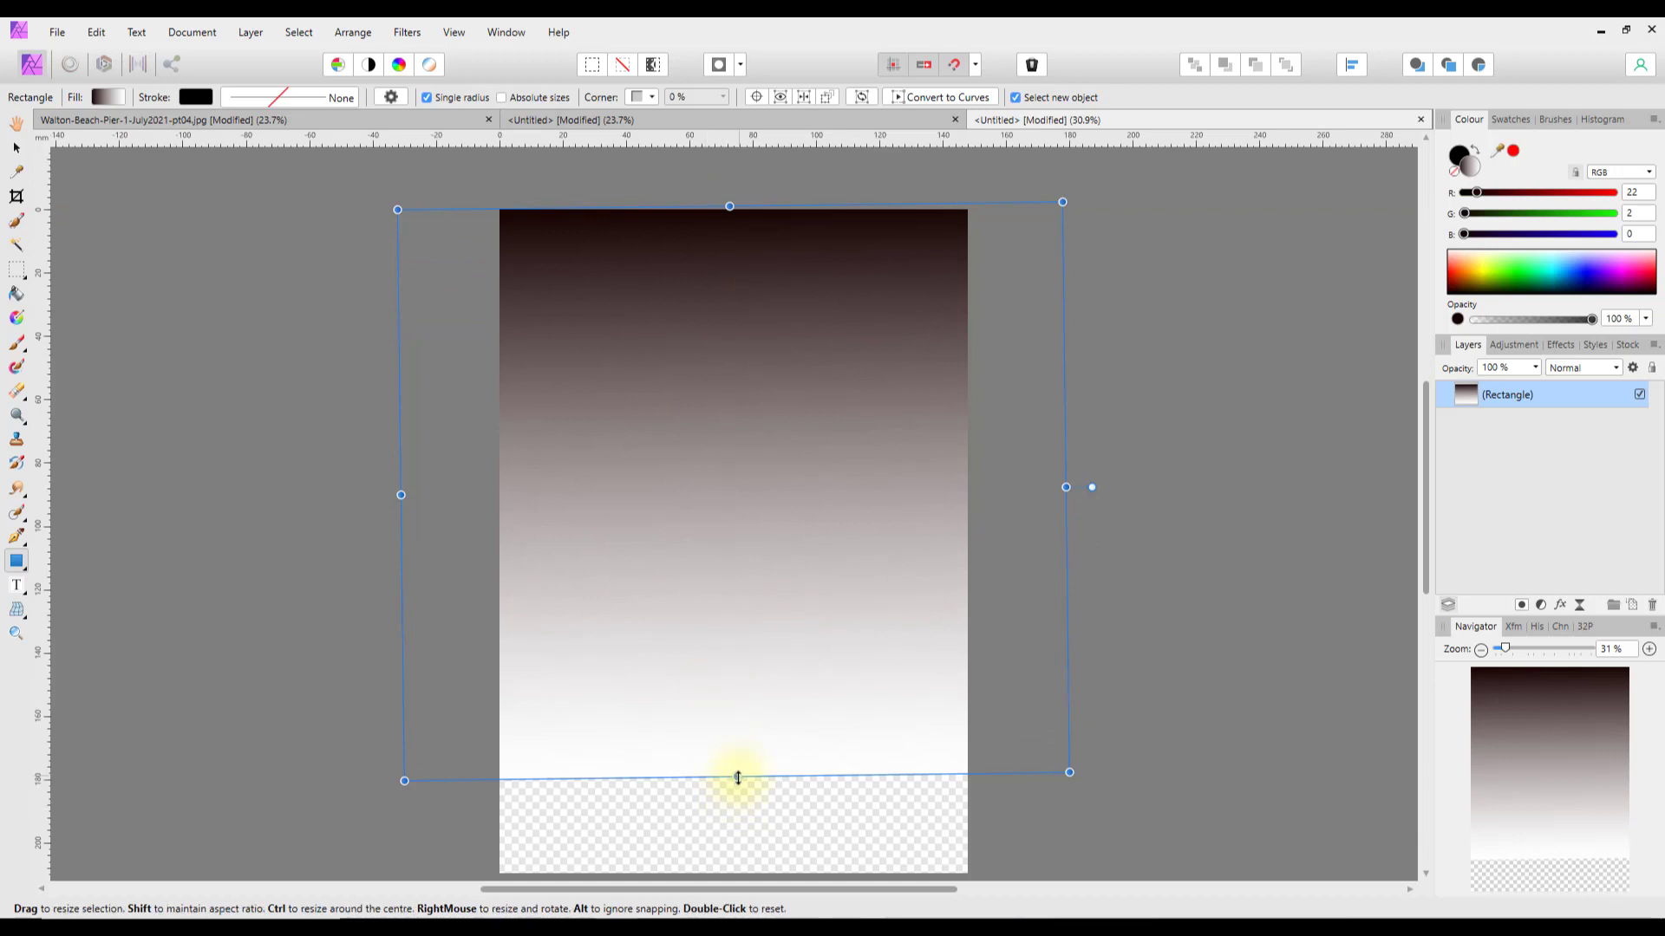
drag(738, 778, 754, 867)
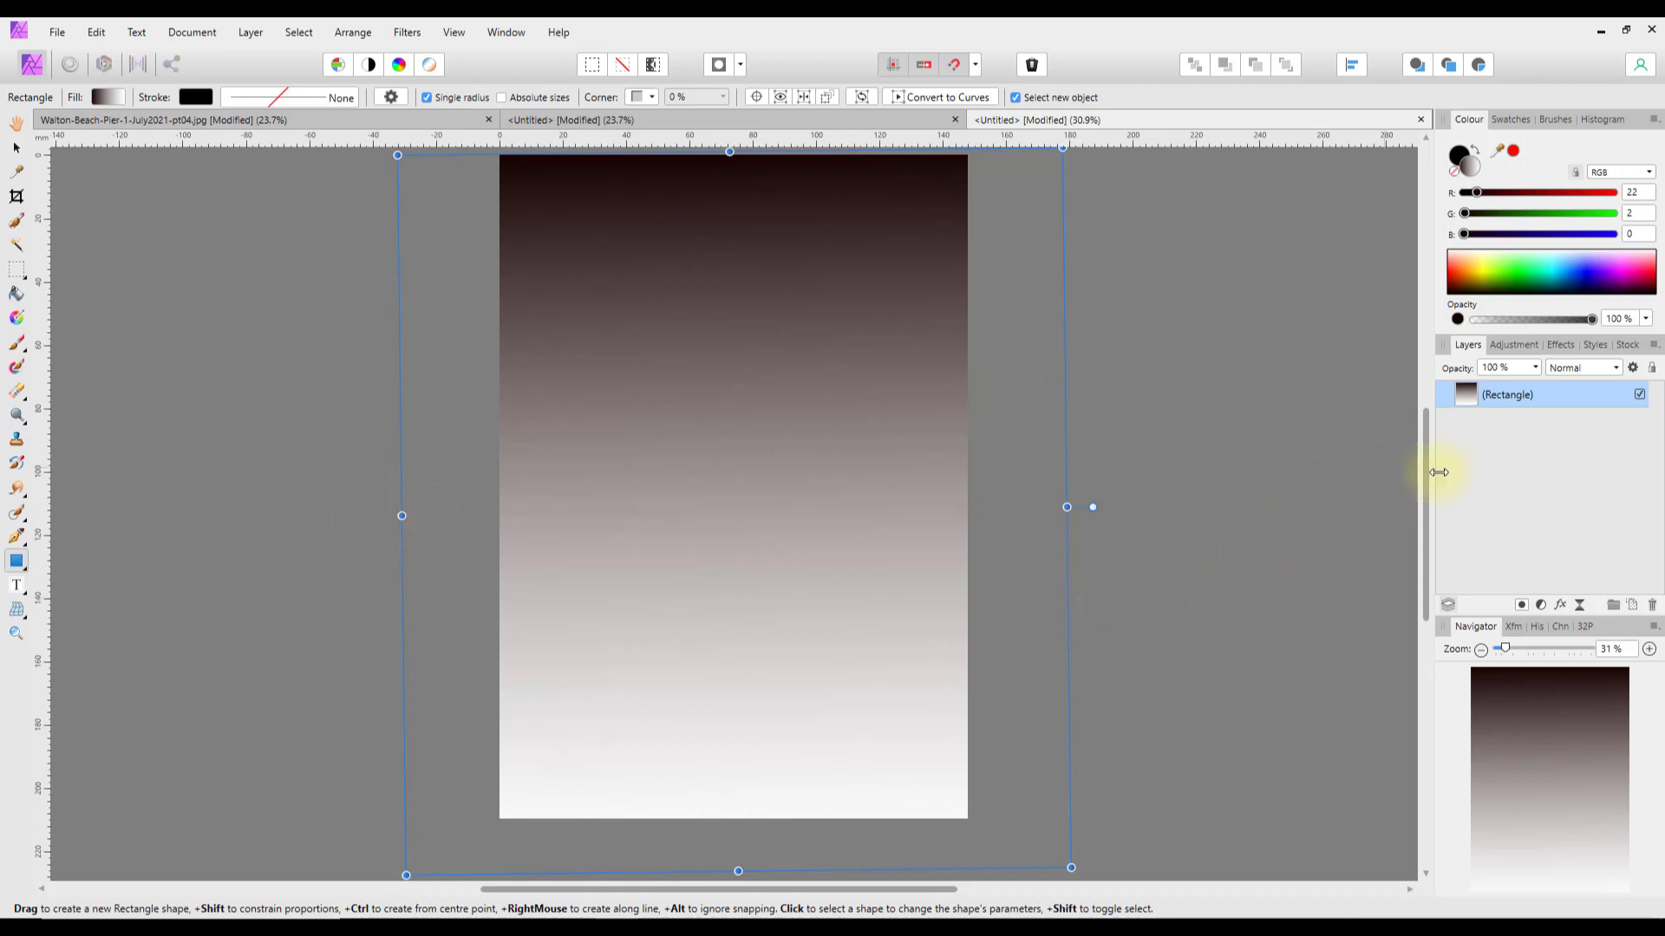
Review the gradient fill settings of the rotated rectangle.
mouse_move(1426, 475)
mouse_down()
mouse_move(1432, 439)
mouse_move(1434, 461)
mouse_up()
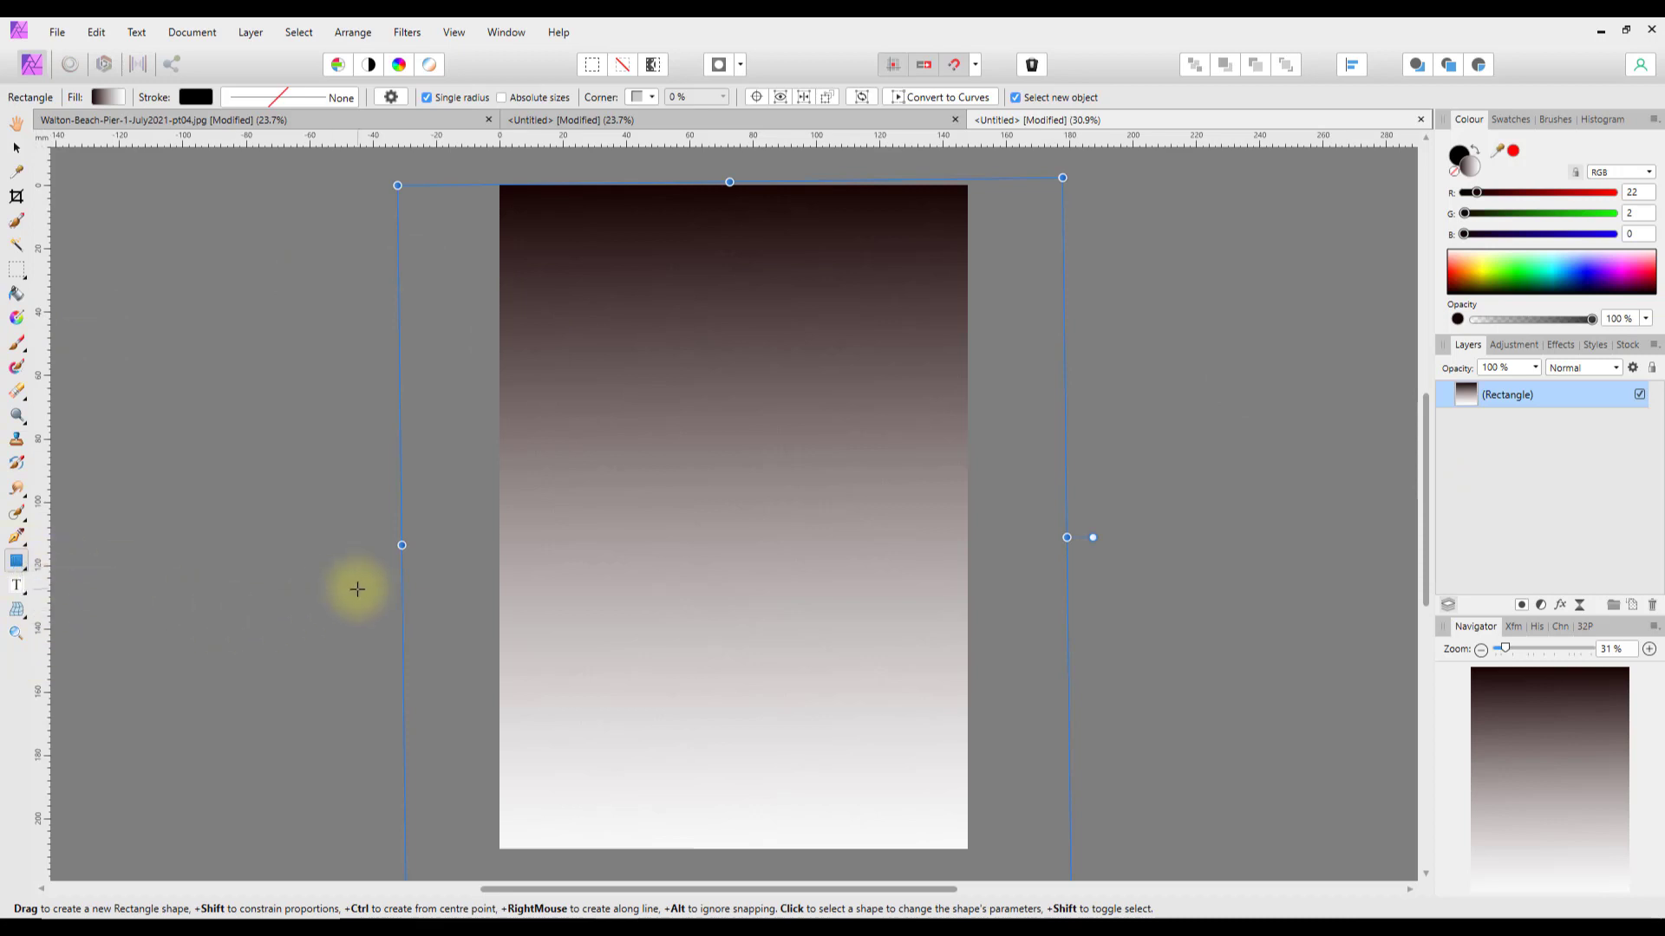
click(106, 97)
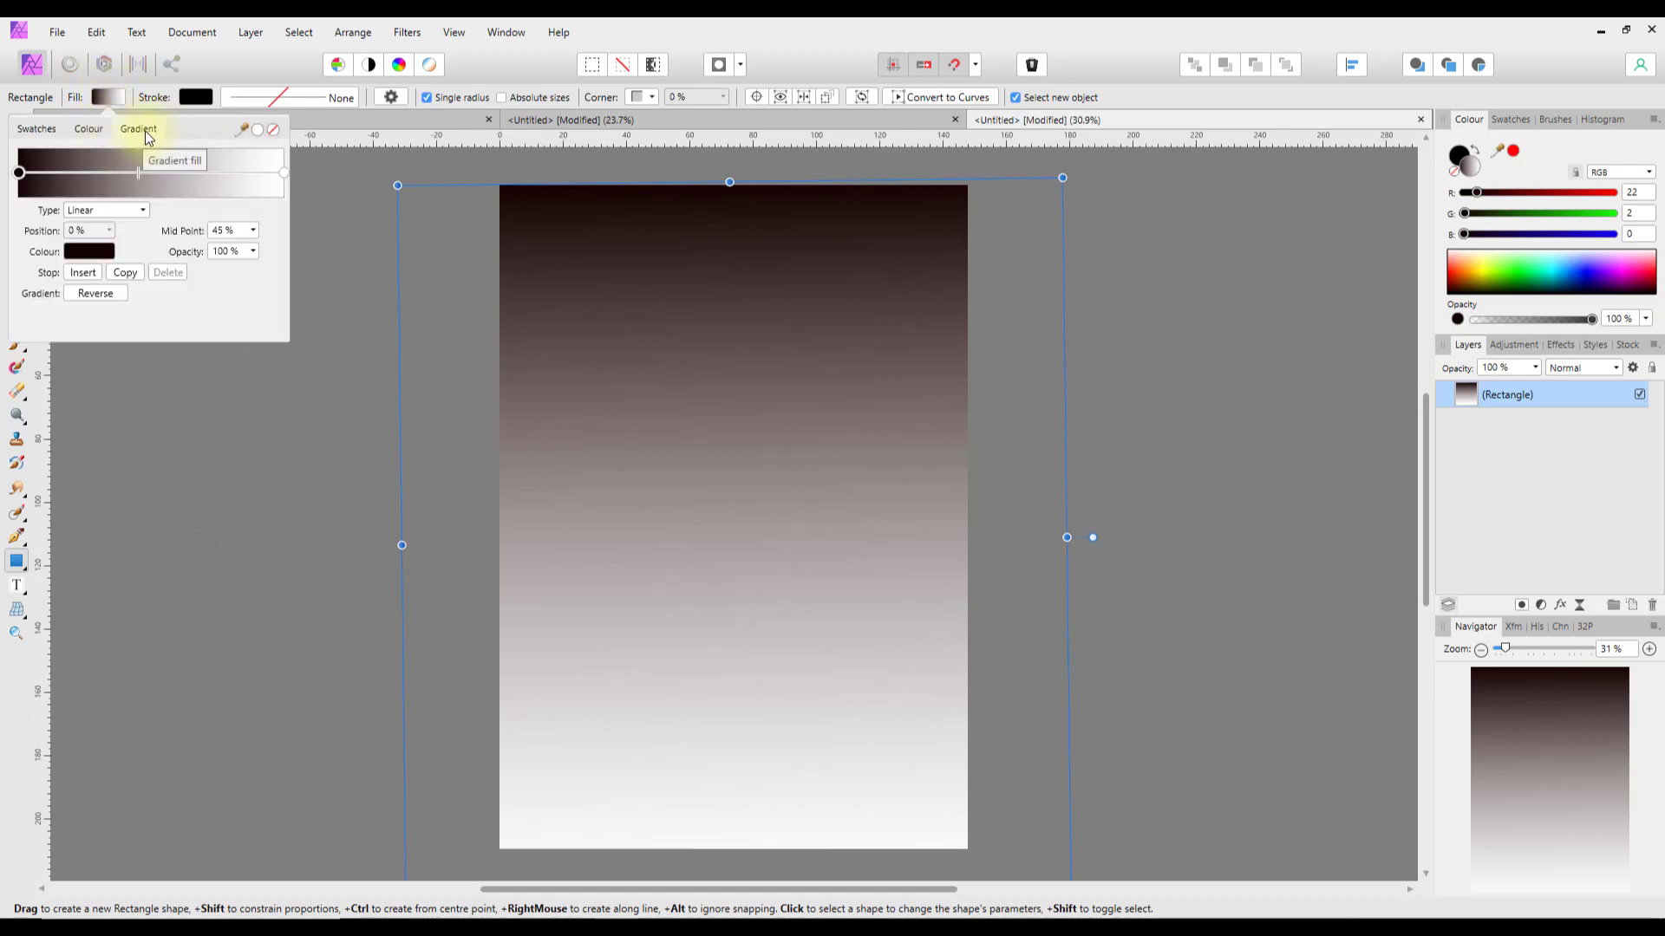
click(314, 116)
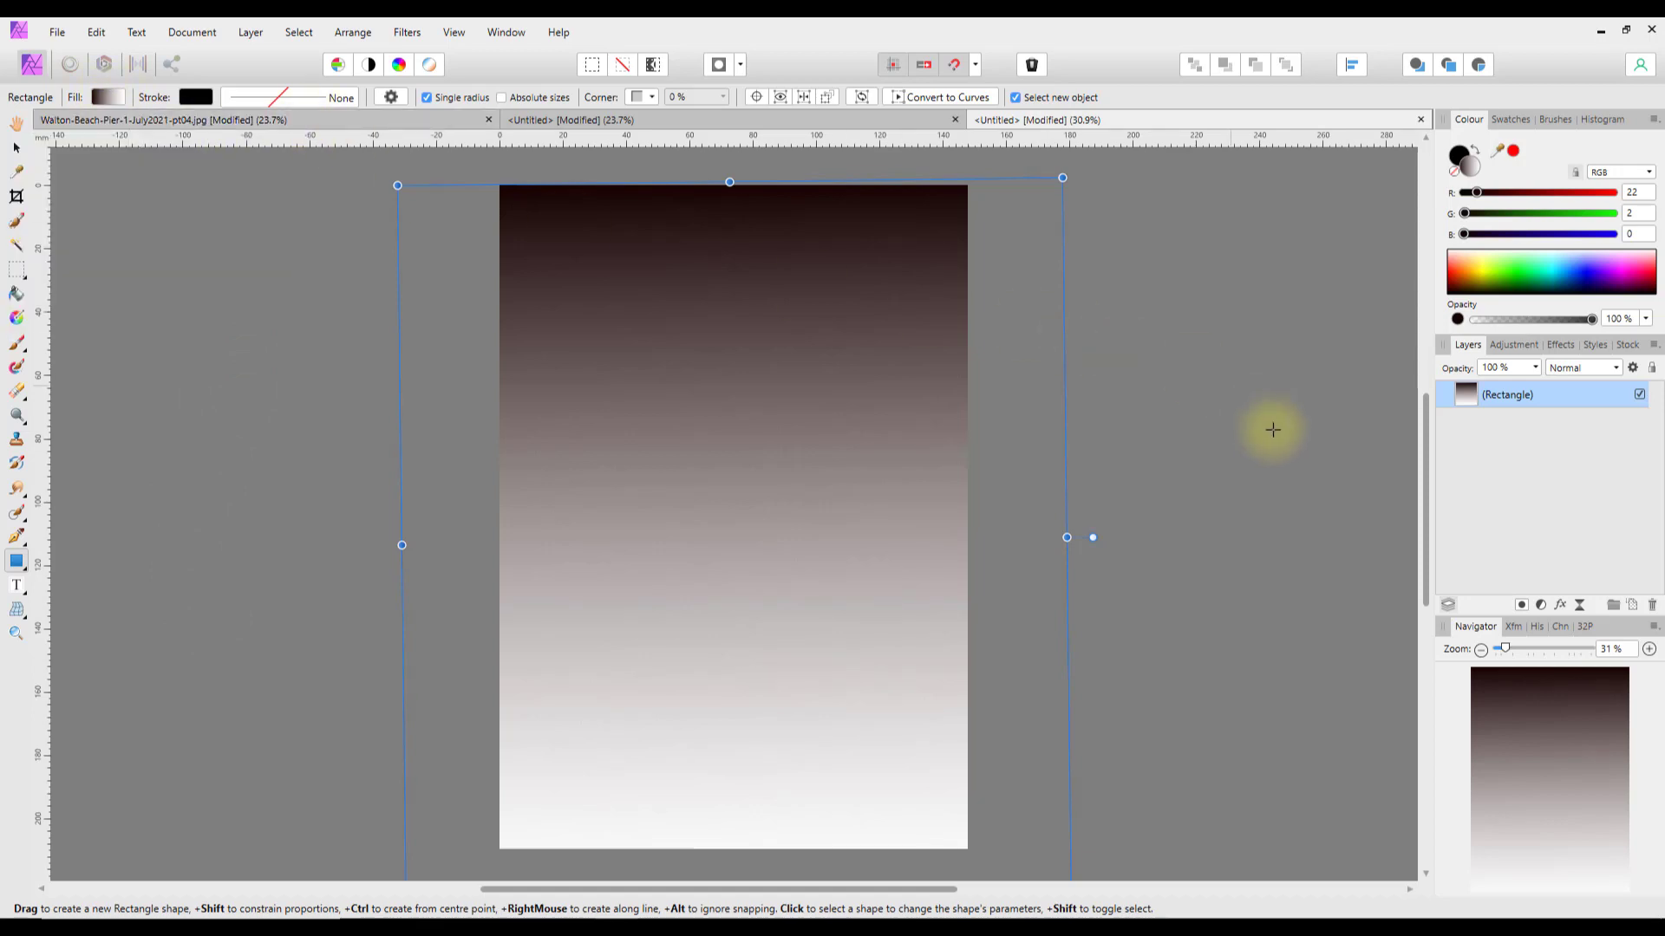